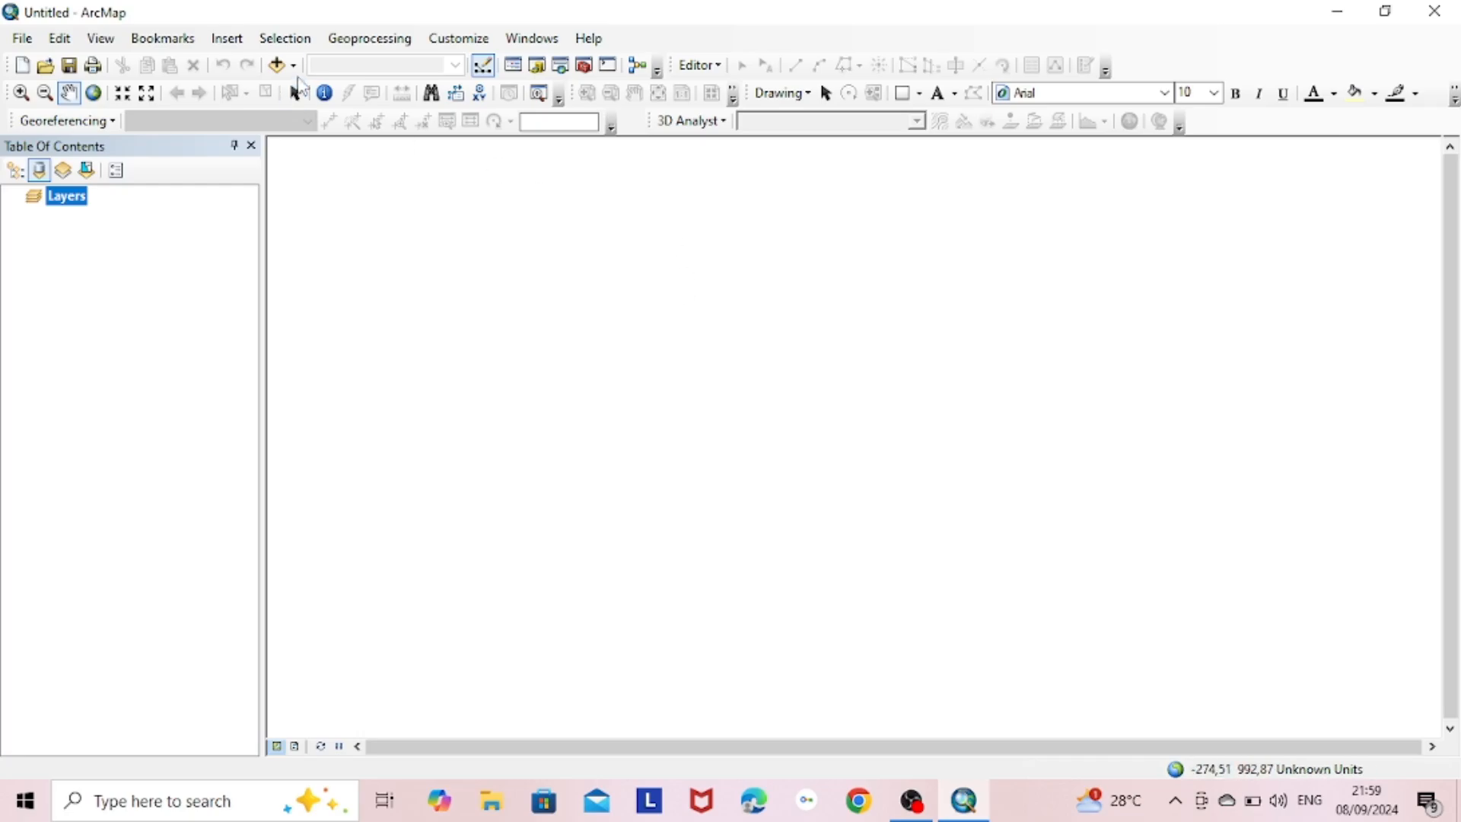
Add the INDONESIA_KAB.shp shapefile to the map.
left_click(293, 65)
left_click(308, 88)
left_click(551, 292)
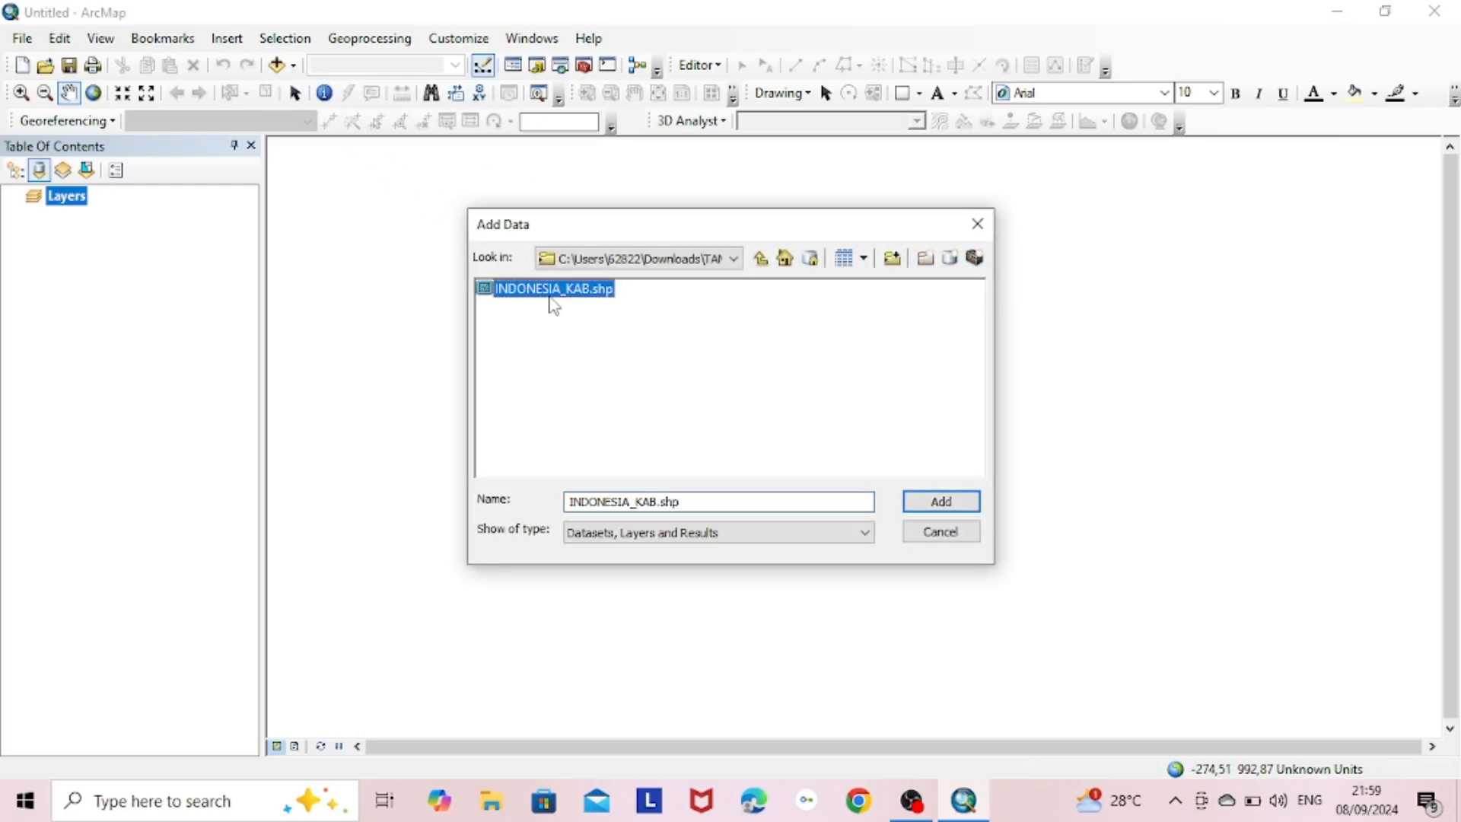
left_click(932, 500)
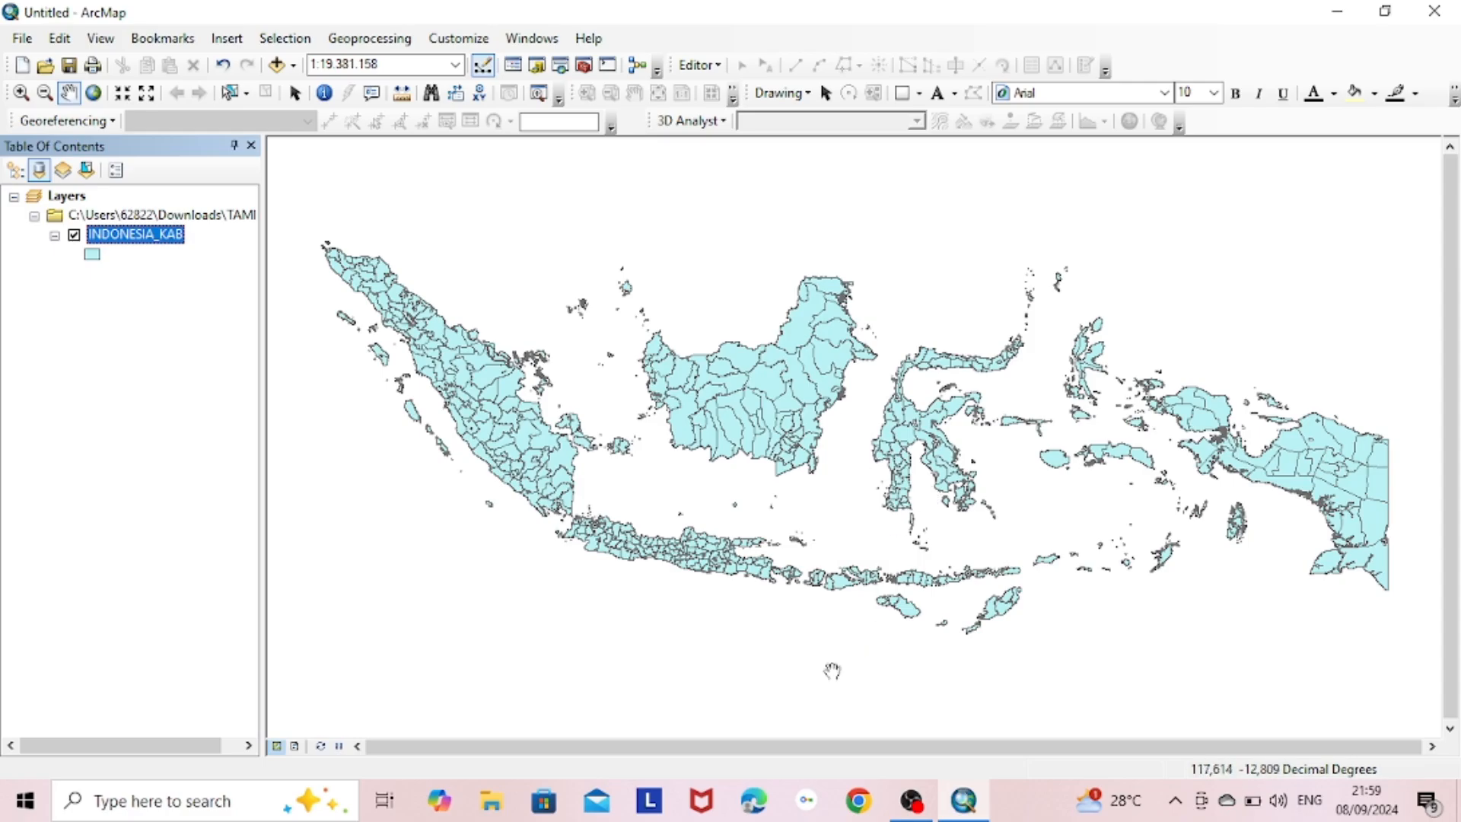
Symbolize the INDONESIA_KAB layer with a dark green fill and a black outline 0,40 wide.
left_click(92, 255)
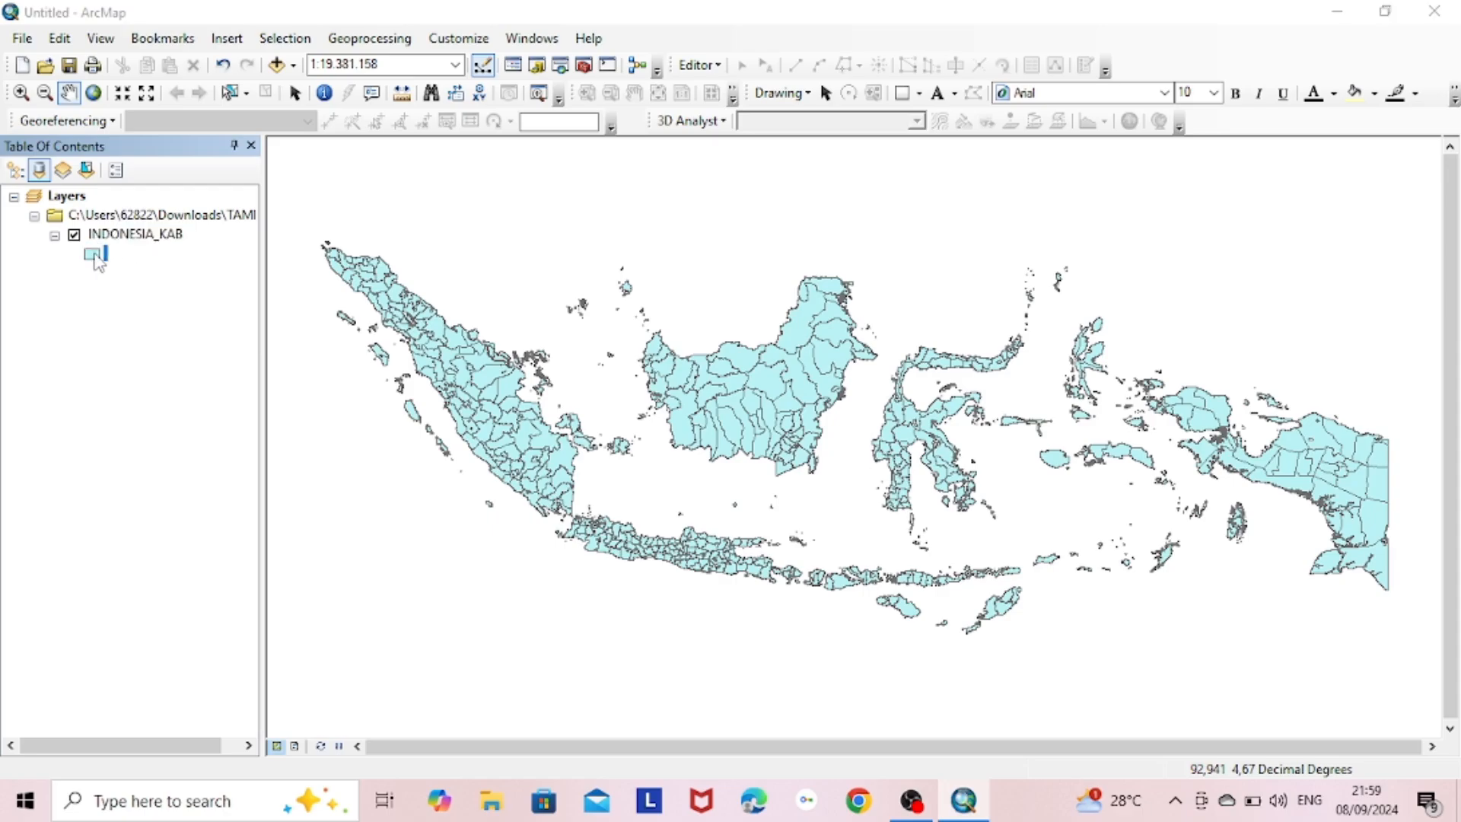
left_click(517, 272)
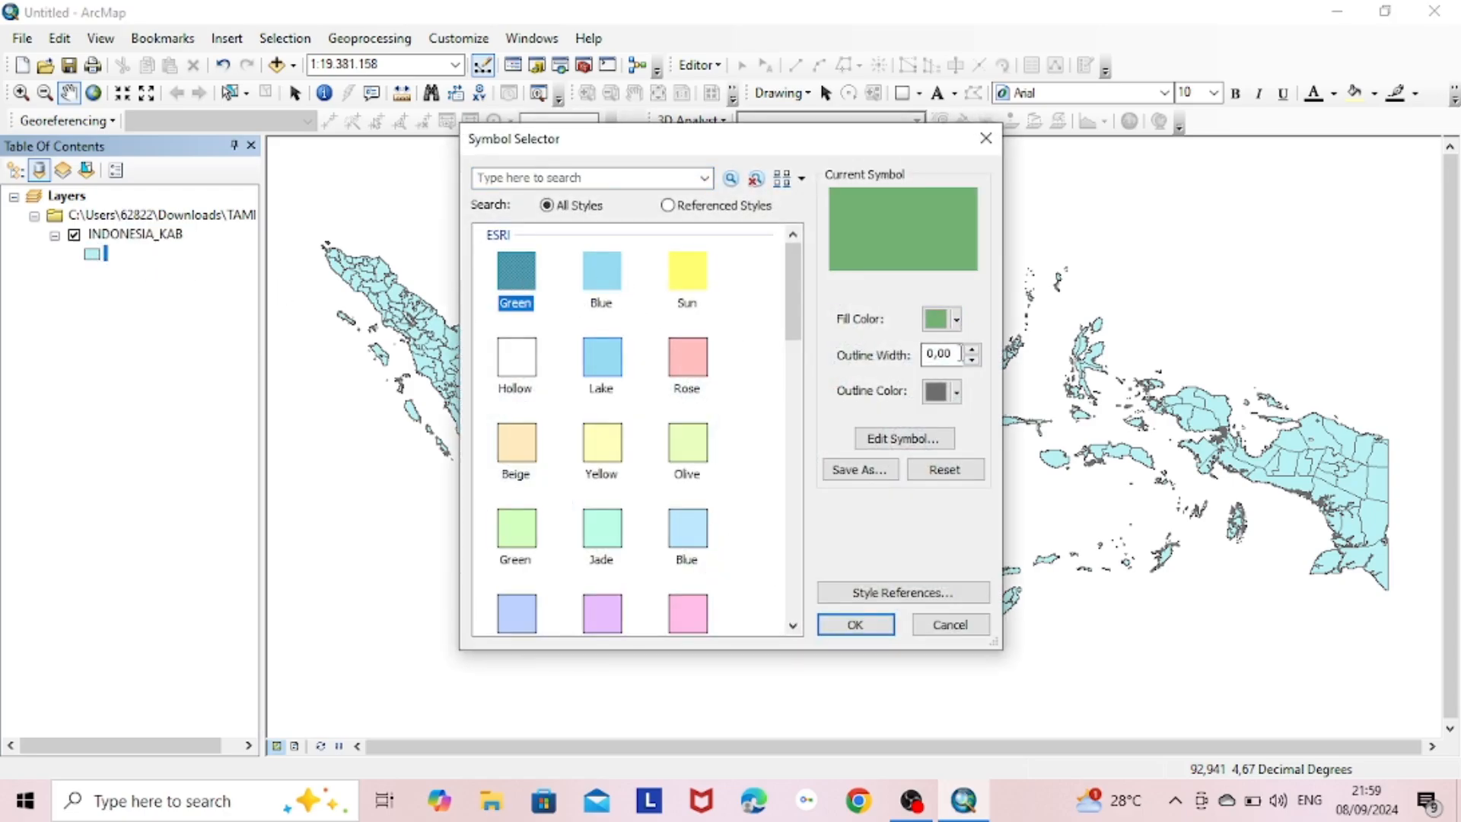
left_click(946, 355)
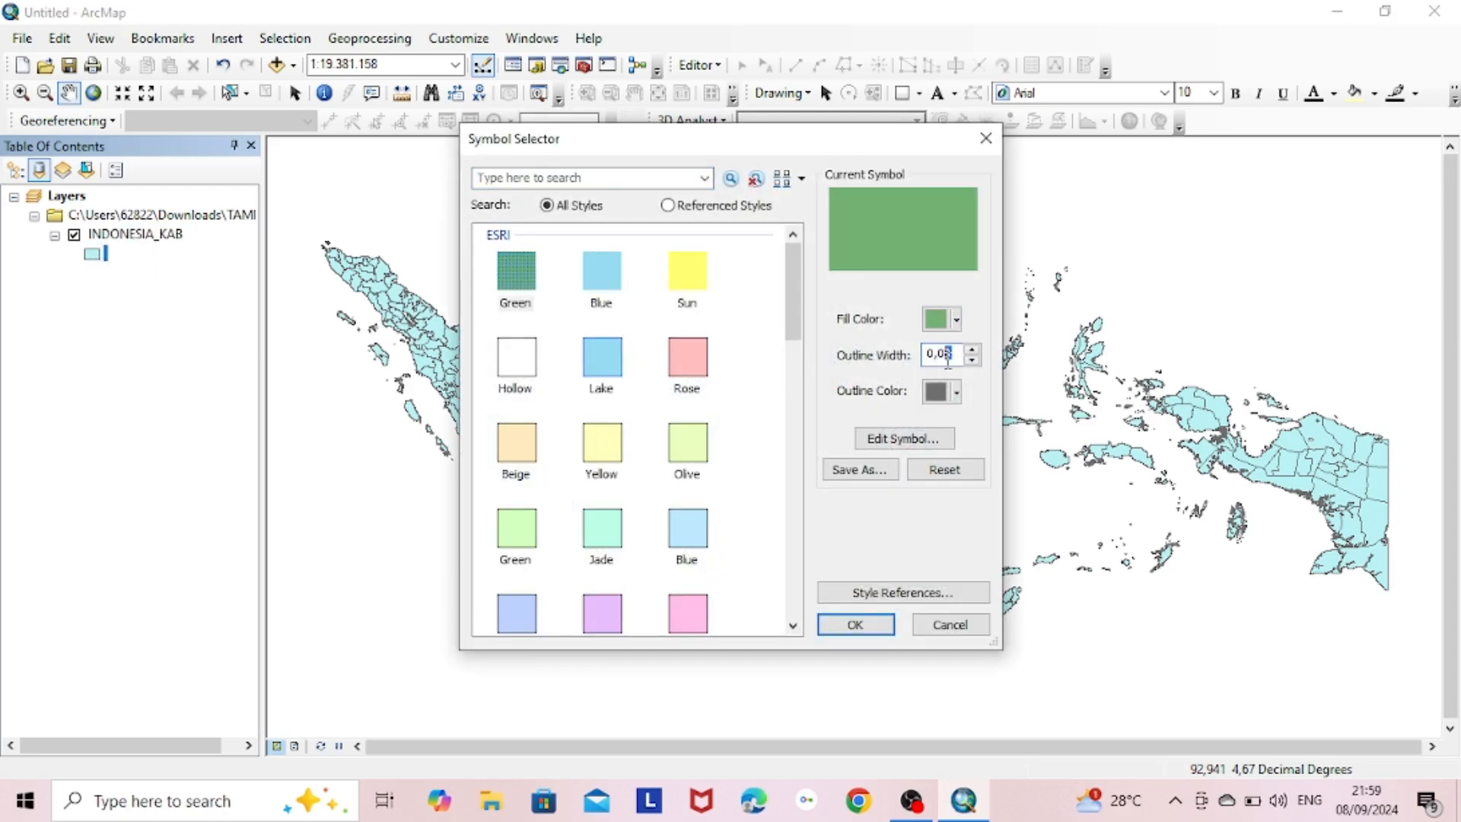
type("4")
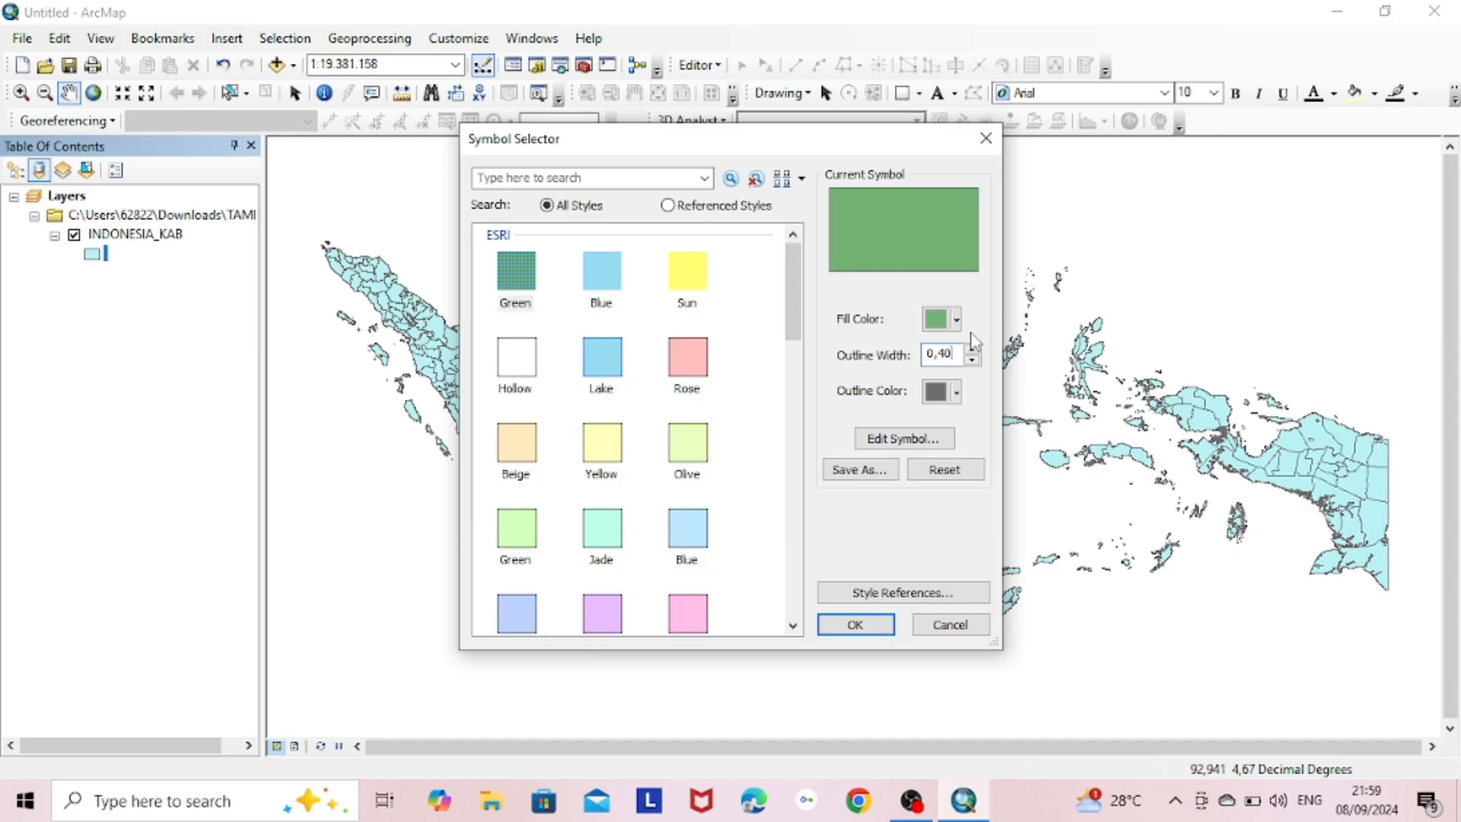
left_click(957, 319)
left_click(1030, 472)
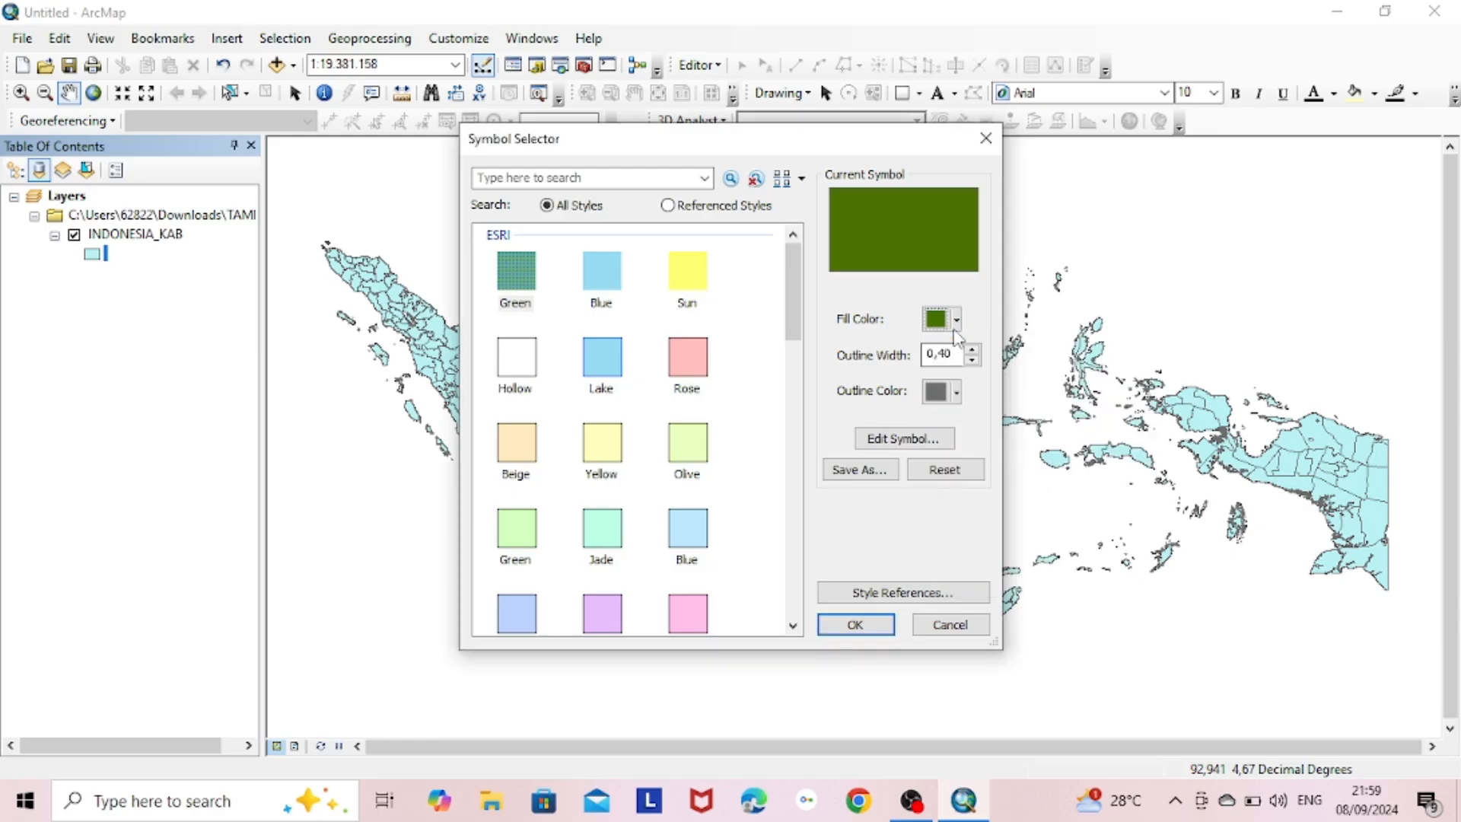
left_click(957, 319)
left_click(1049, 472)
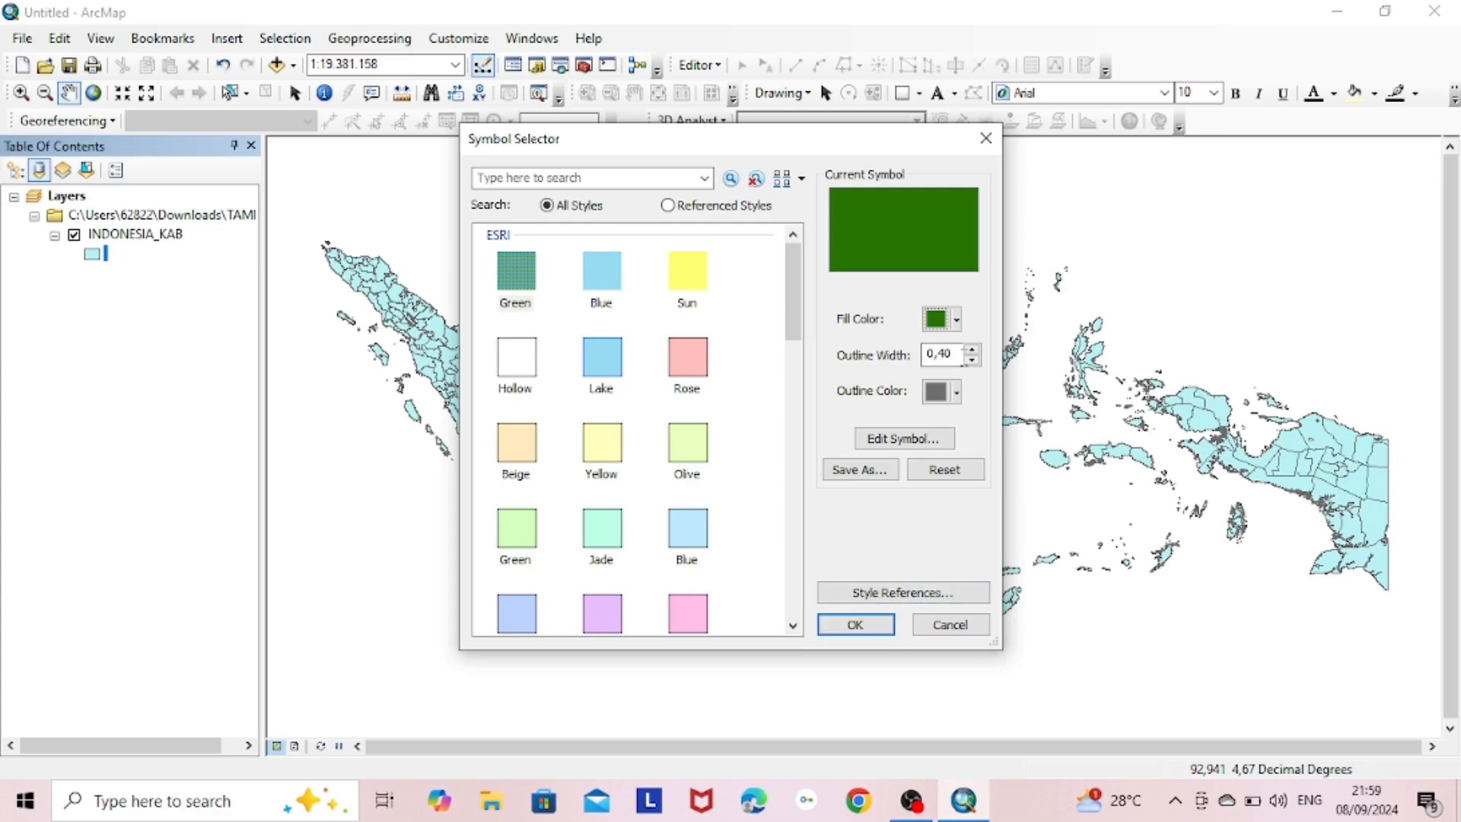
left_click(957, 391)
left_click(932, 604)
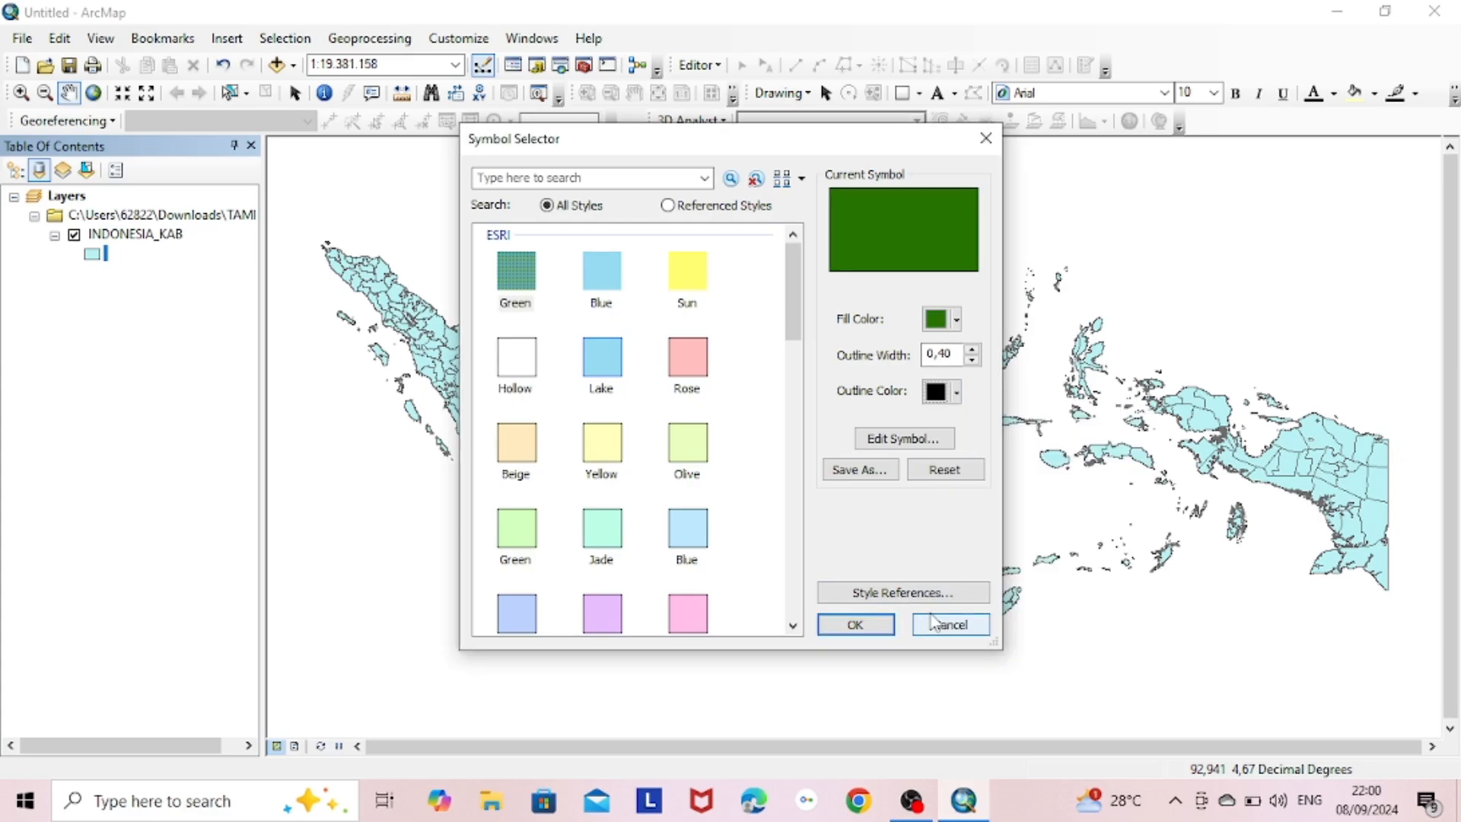
left_click(855, 624)
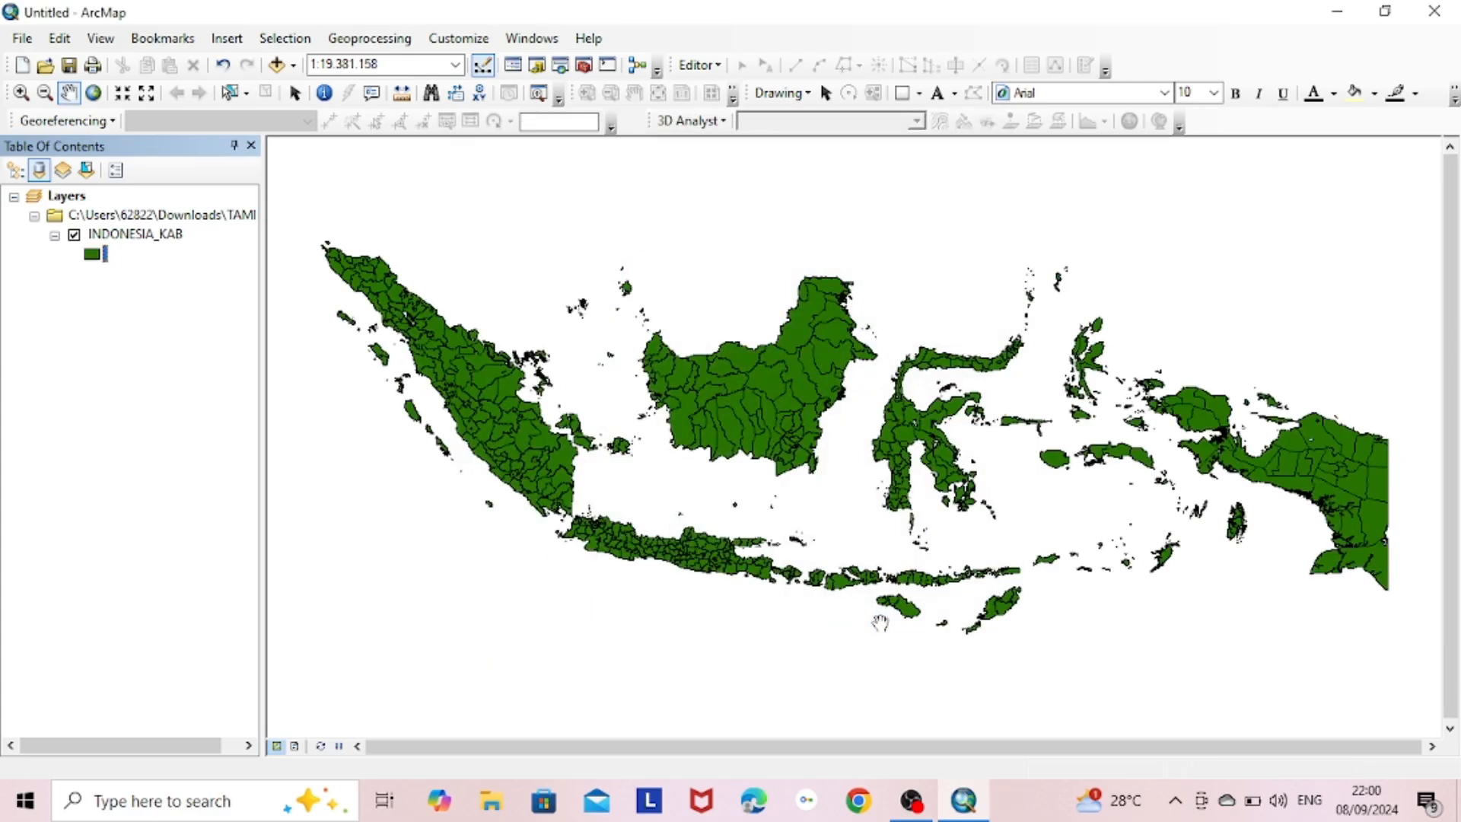
Open the INDONESIA_KAB attribute table and begin a Select by Attributes query on the "Kabupaten_" field, listing its unique values.
right_click(181, 234)
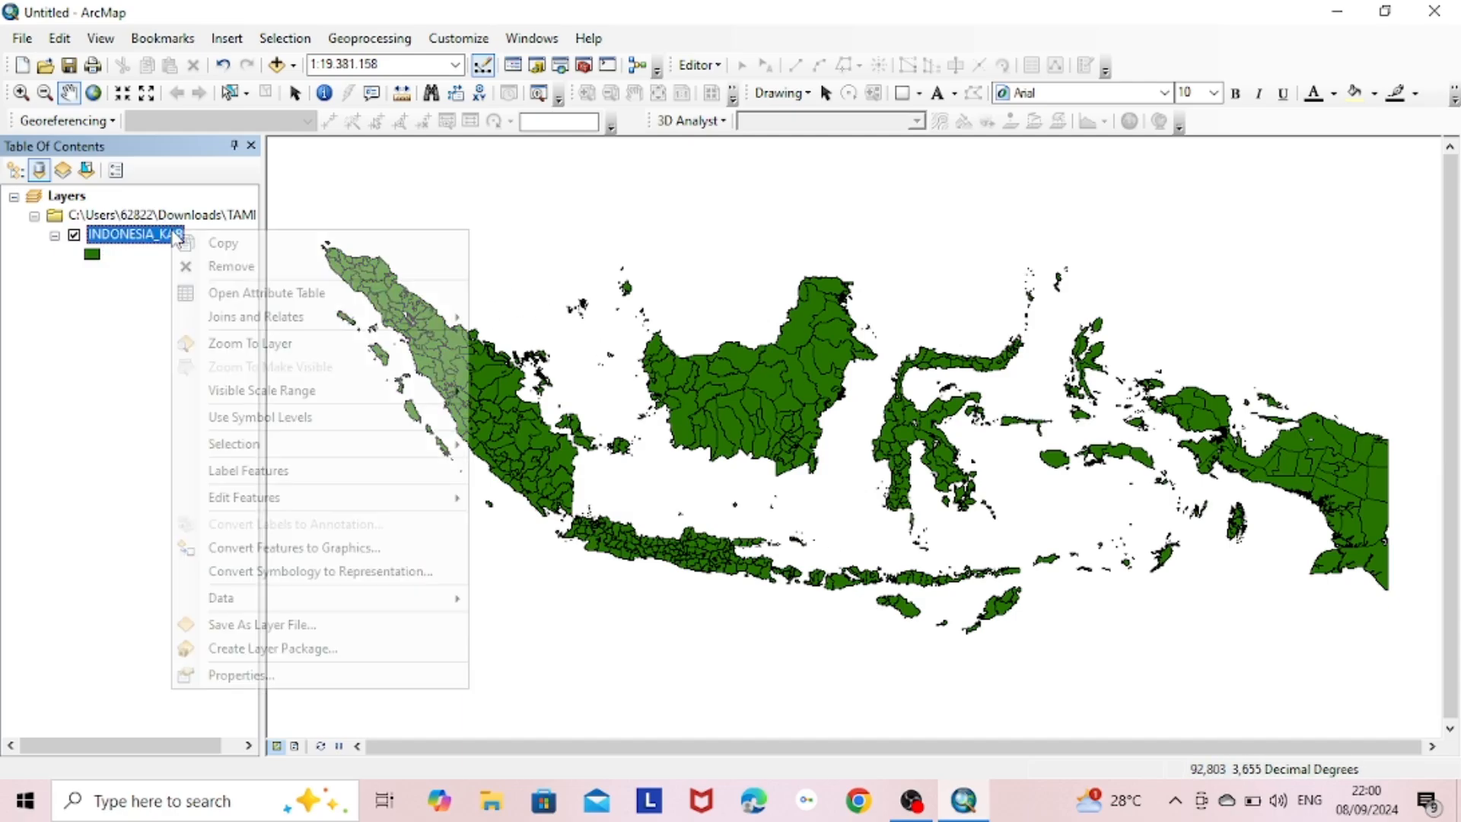
left_click(244, 291)
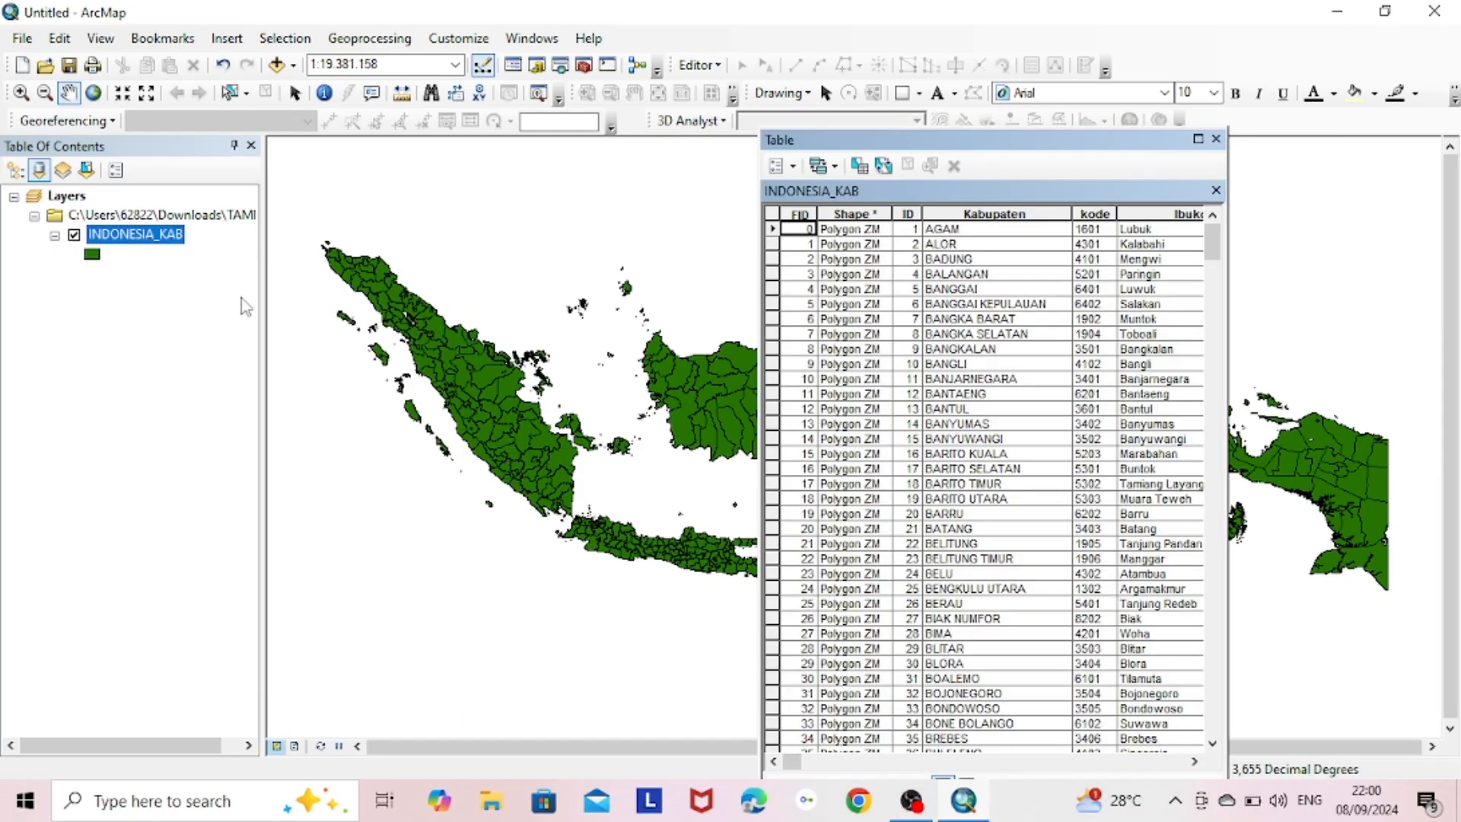
left_click(860, 165)
double_click(65, 166)
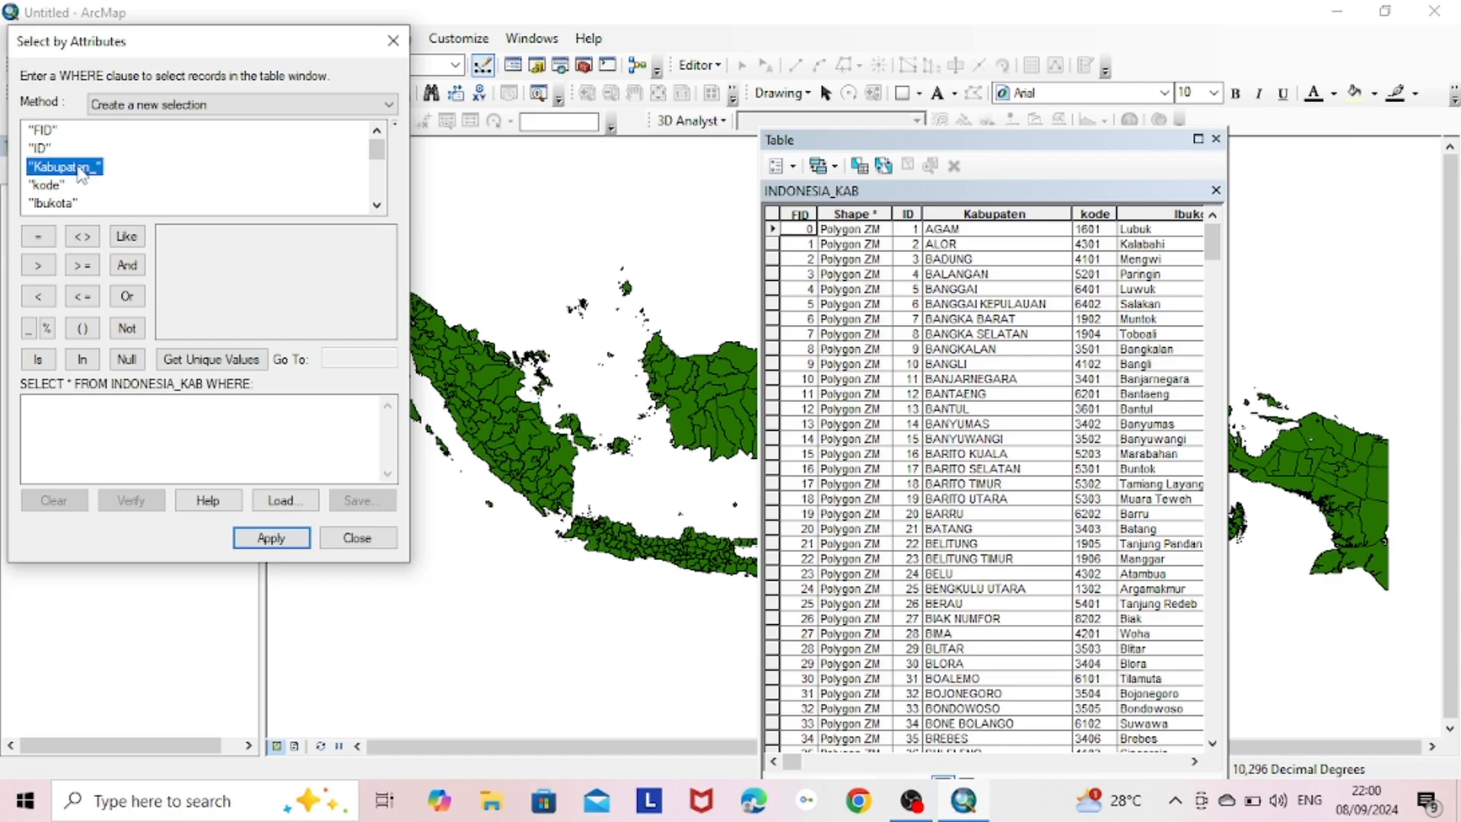
left_click(251, 360)
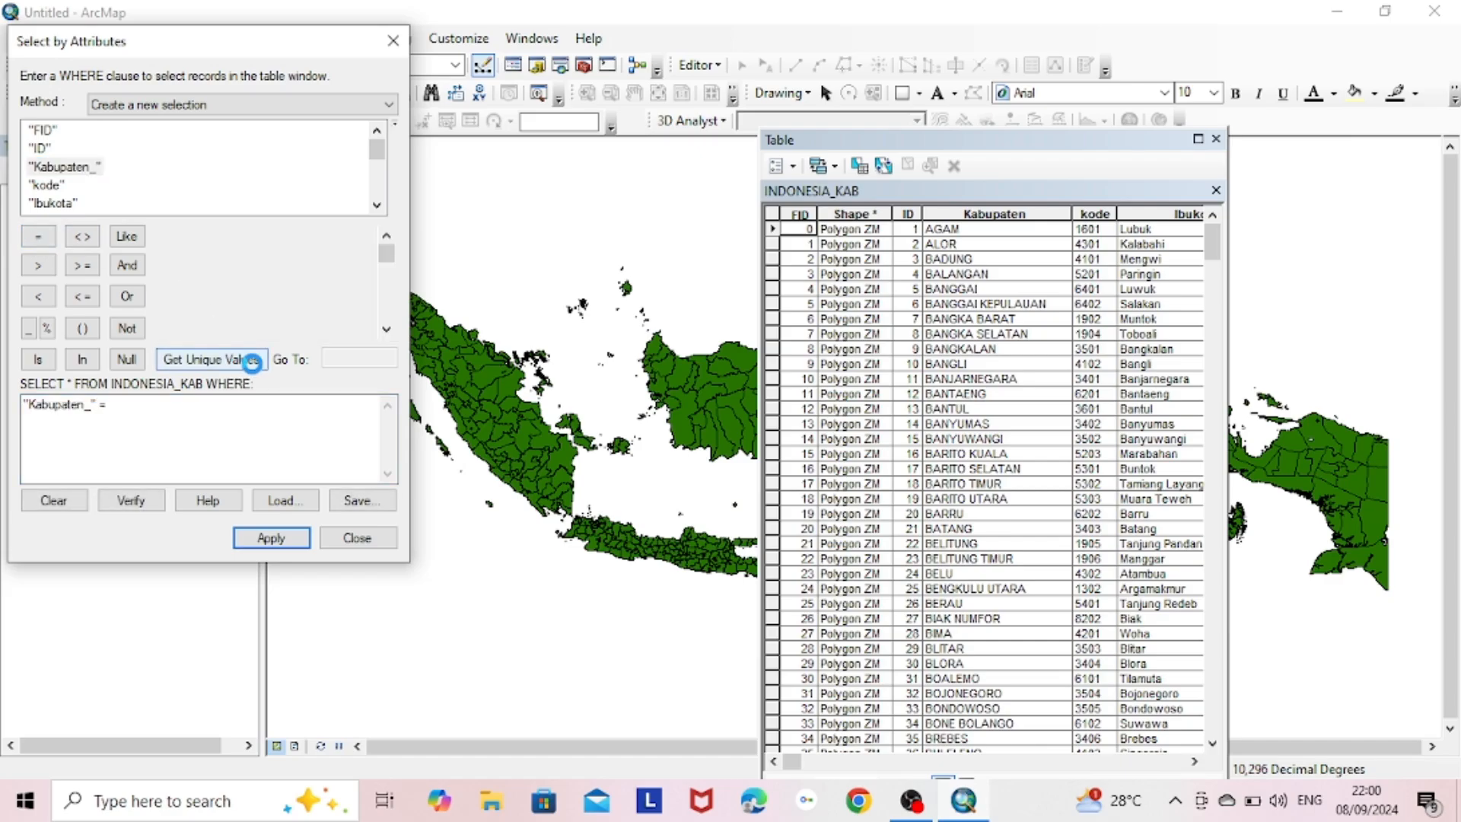
Select the record where "Kabupaten_" = 'MANOKWARI' and close the attribute table.
left_click(340, 356)
type("MANOK")
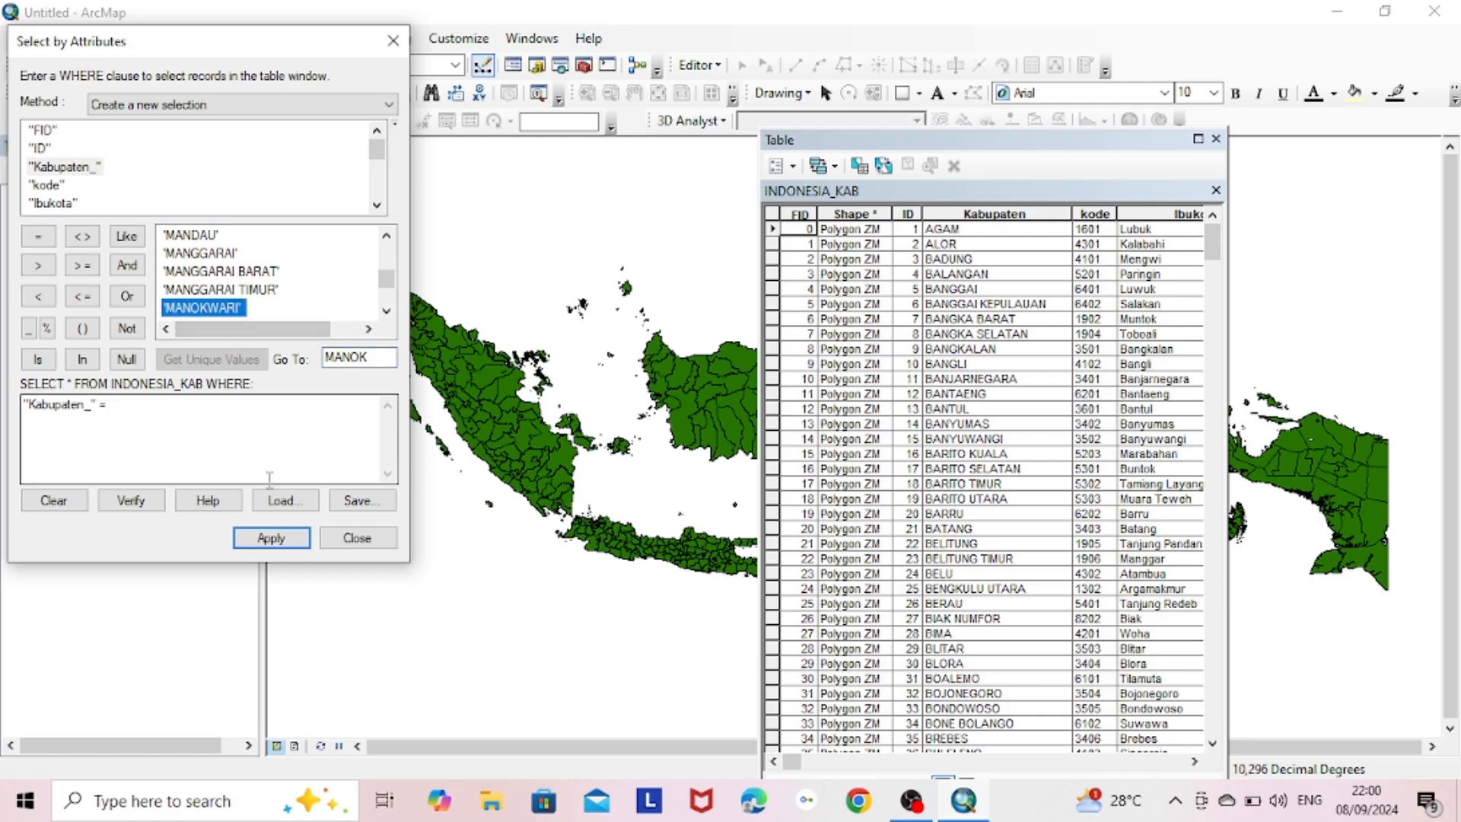
left_click(271, 537)
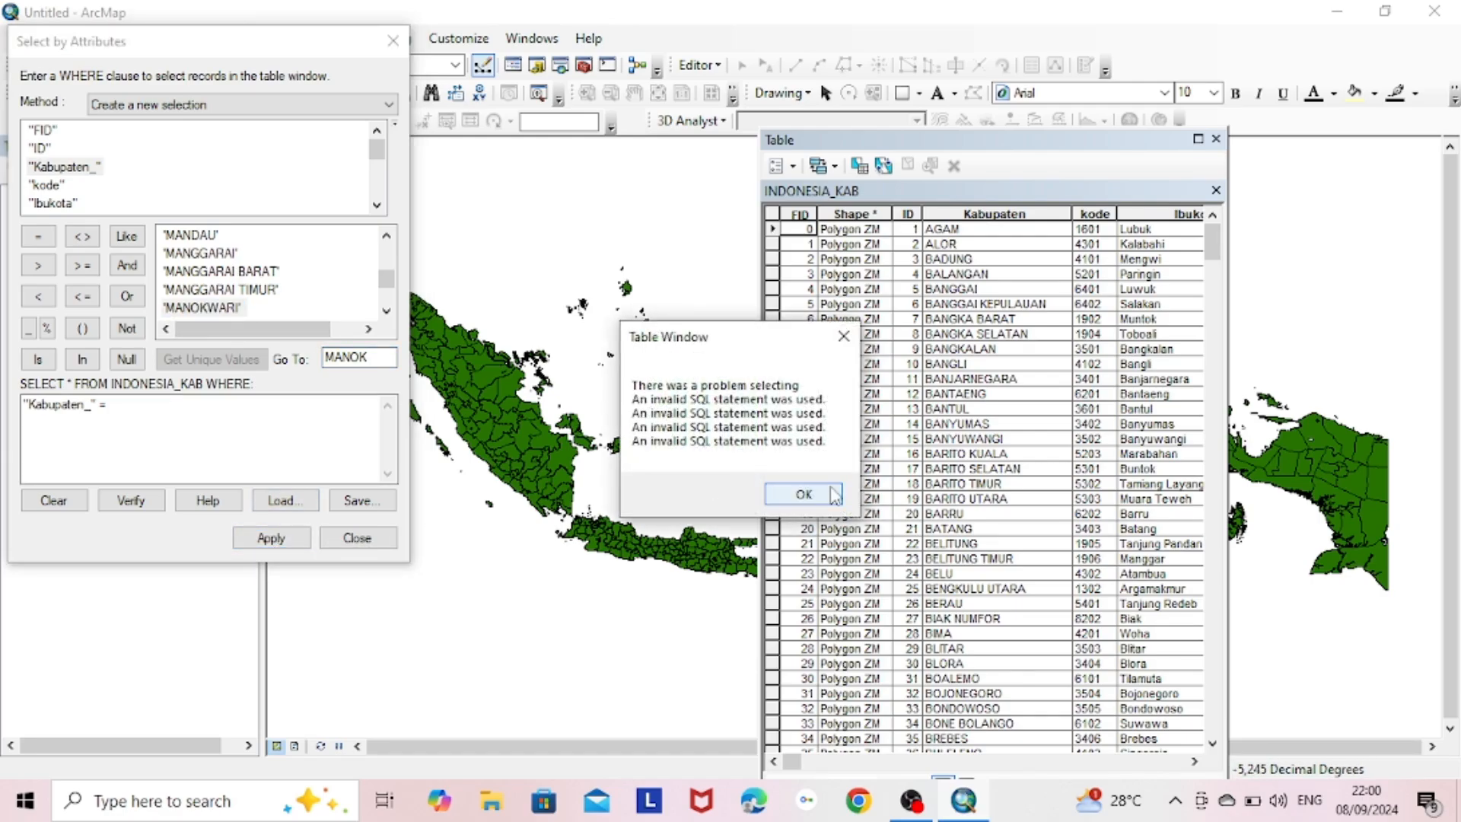
key("Return")
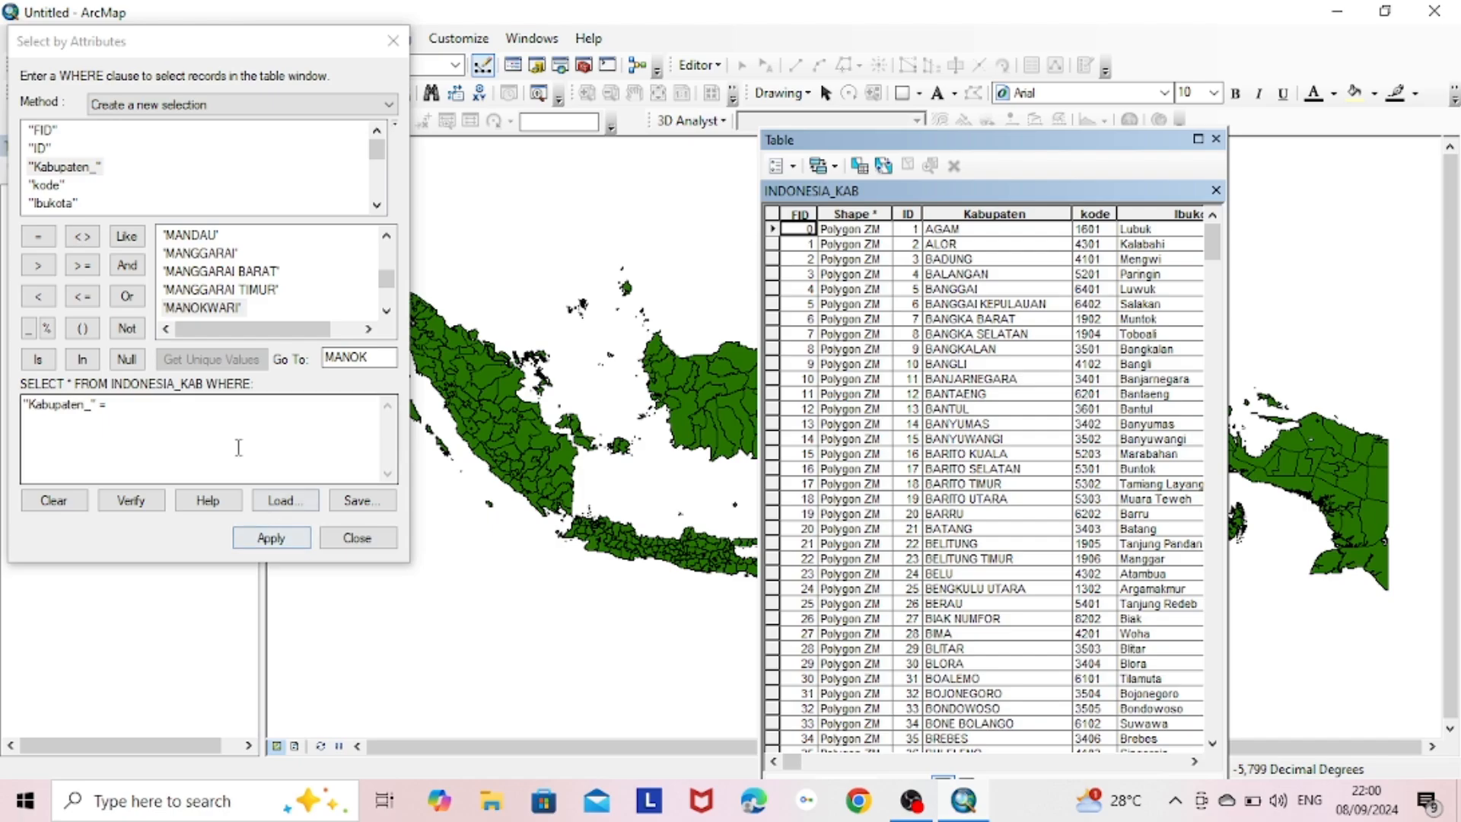
double_click(202, 308)
left_click(274, 537)
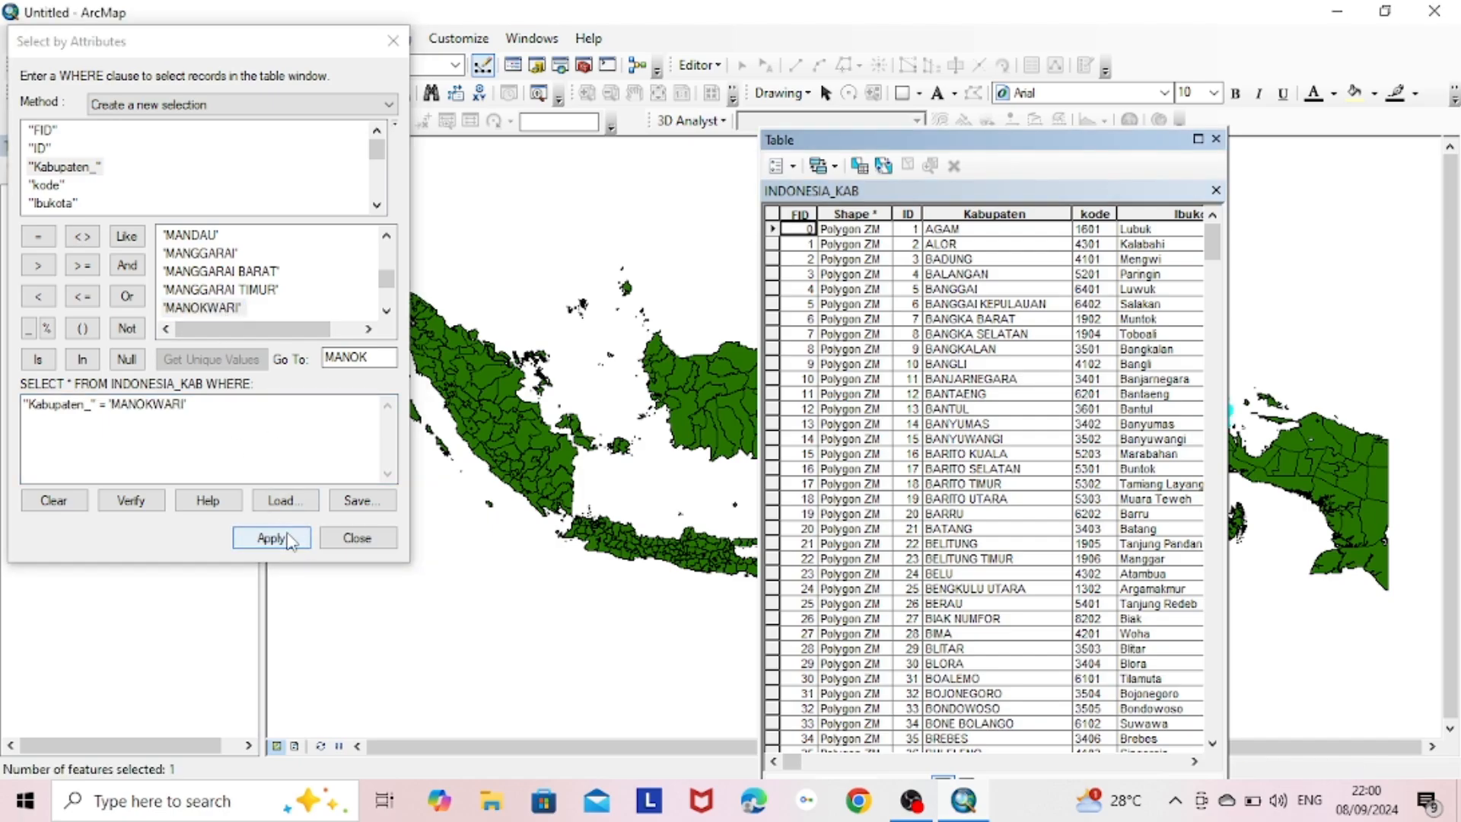
left_click(377, 538)
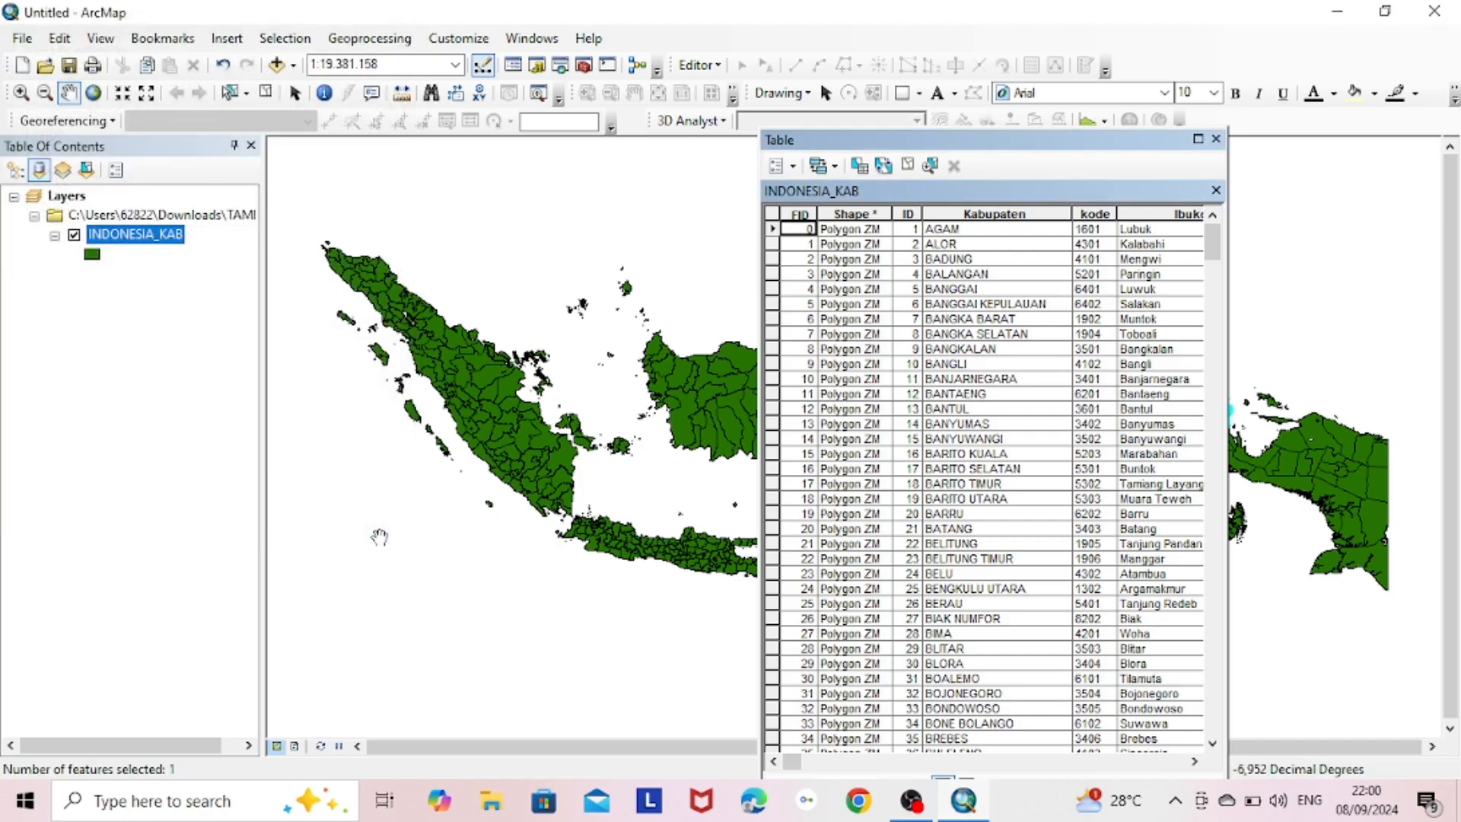
left_click(1216, 139)
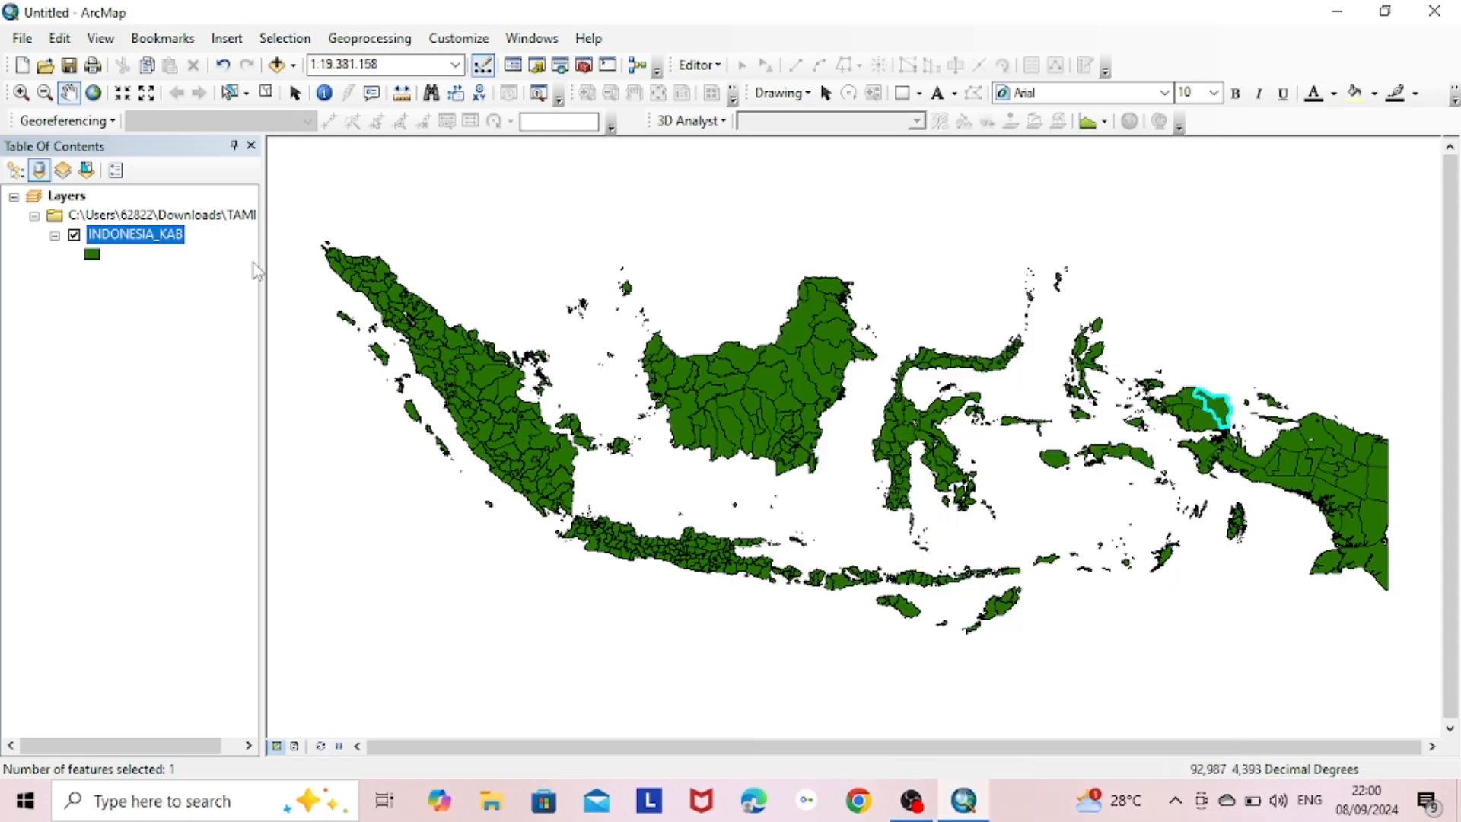
Export the selected Manokwari feature as the shapefile MANOKWARI.shp in the geografi politik folder, replacing the existing file, and add it as a layer.
left_click(20, 92)
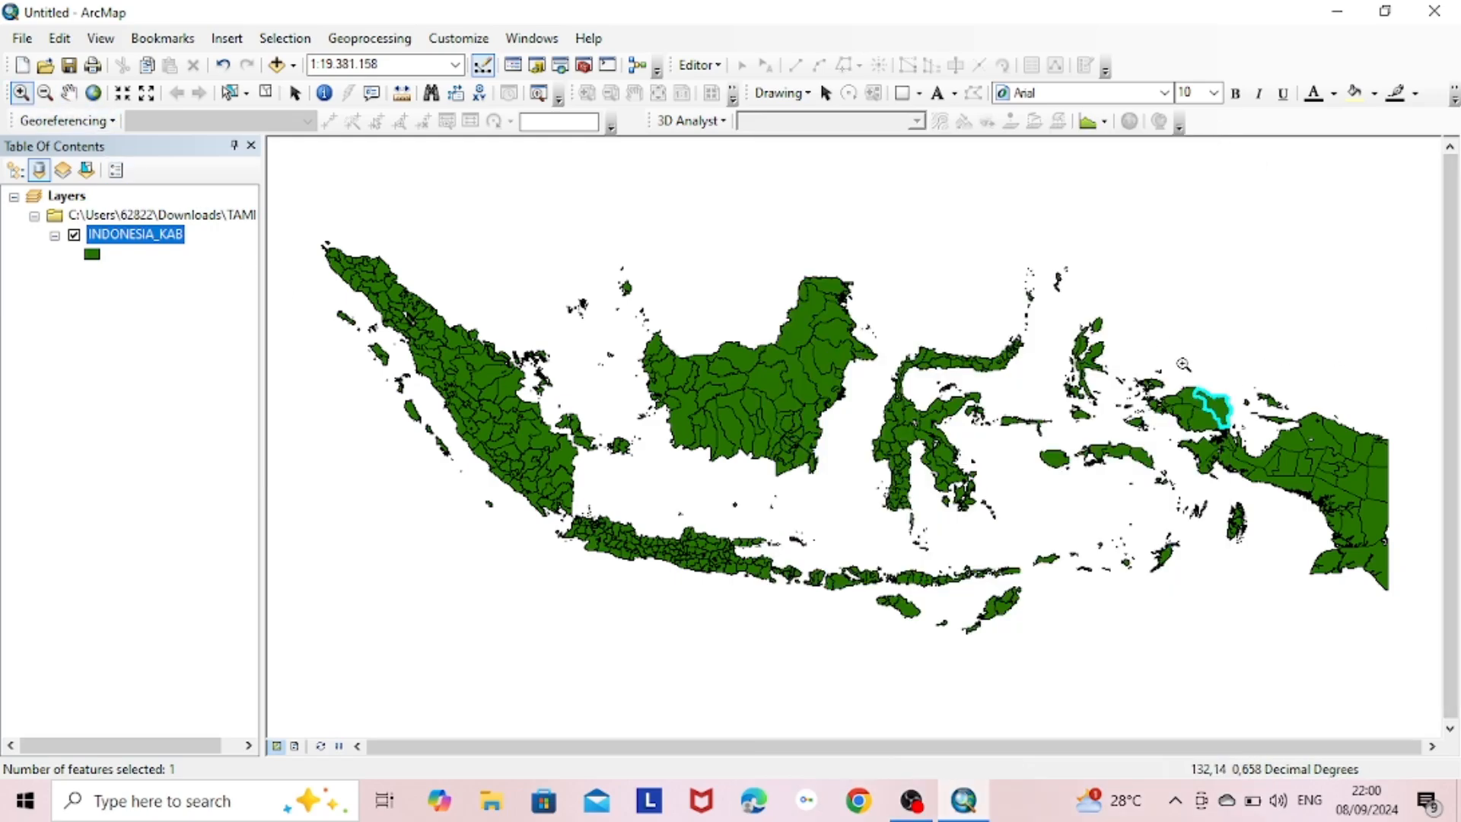
left_click_drag(1182, 362, 1289, 478)
left_click_drag(600, 177, 966, 552)
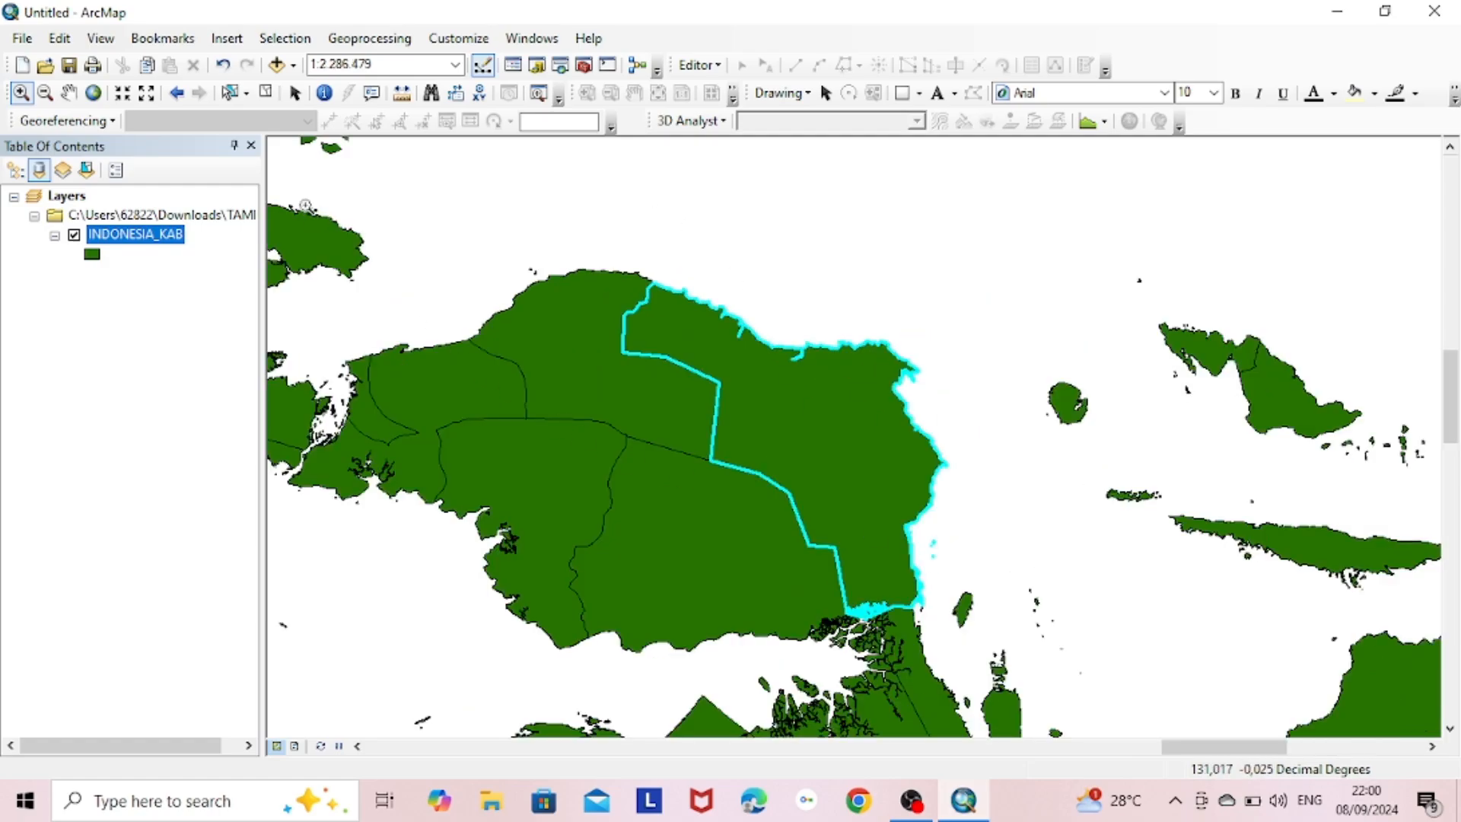
right_click(158, 244)
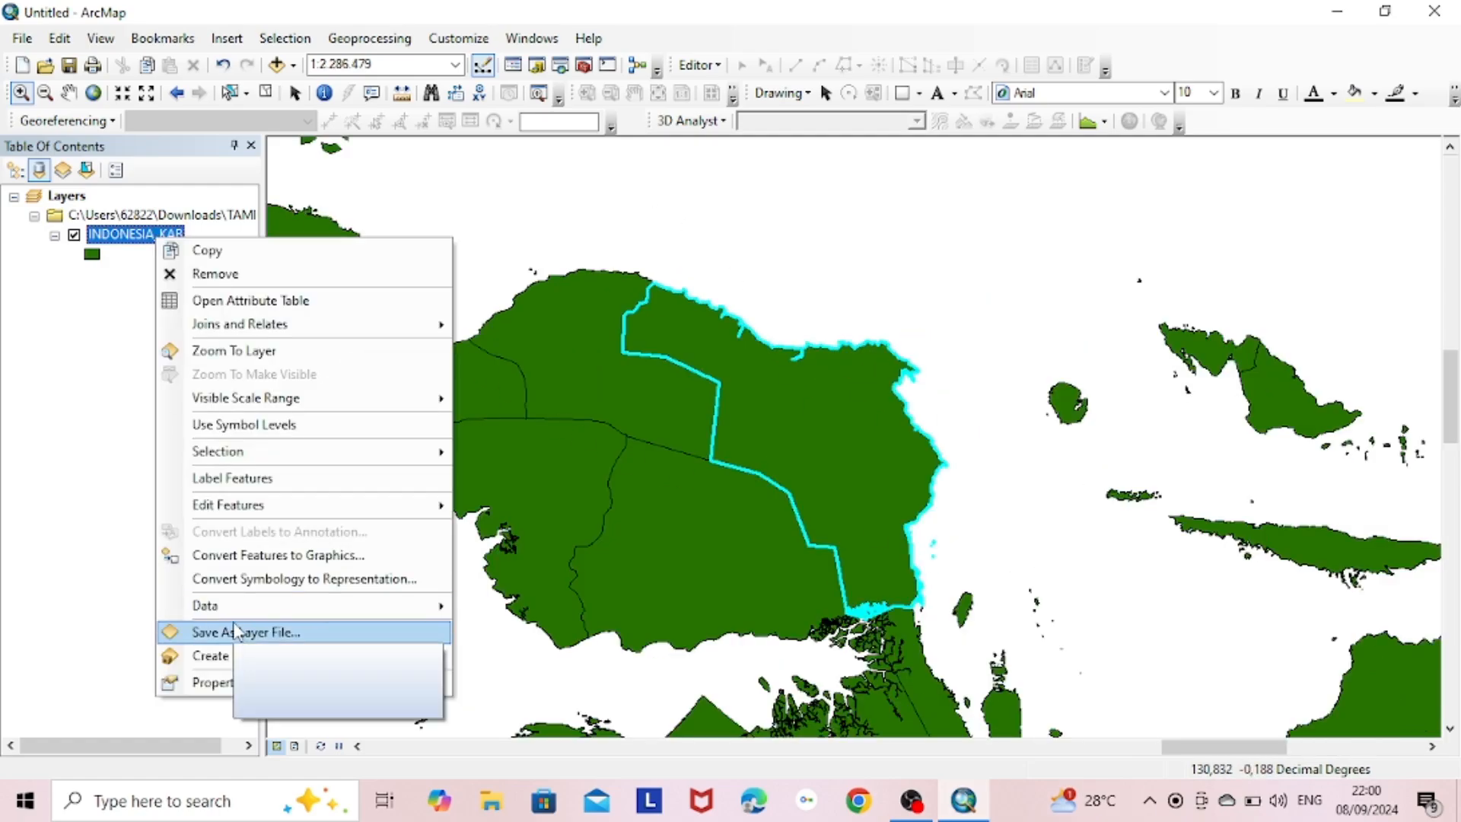
mouse_move(233, 606)
left_click(512, 632)
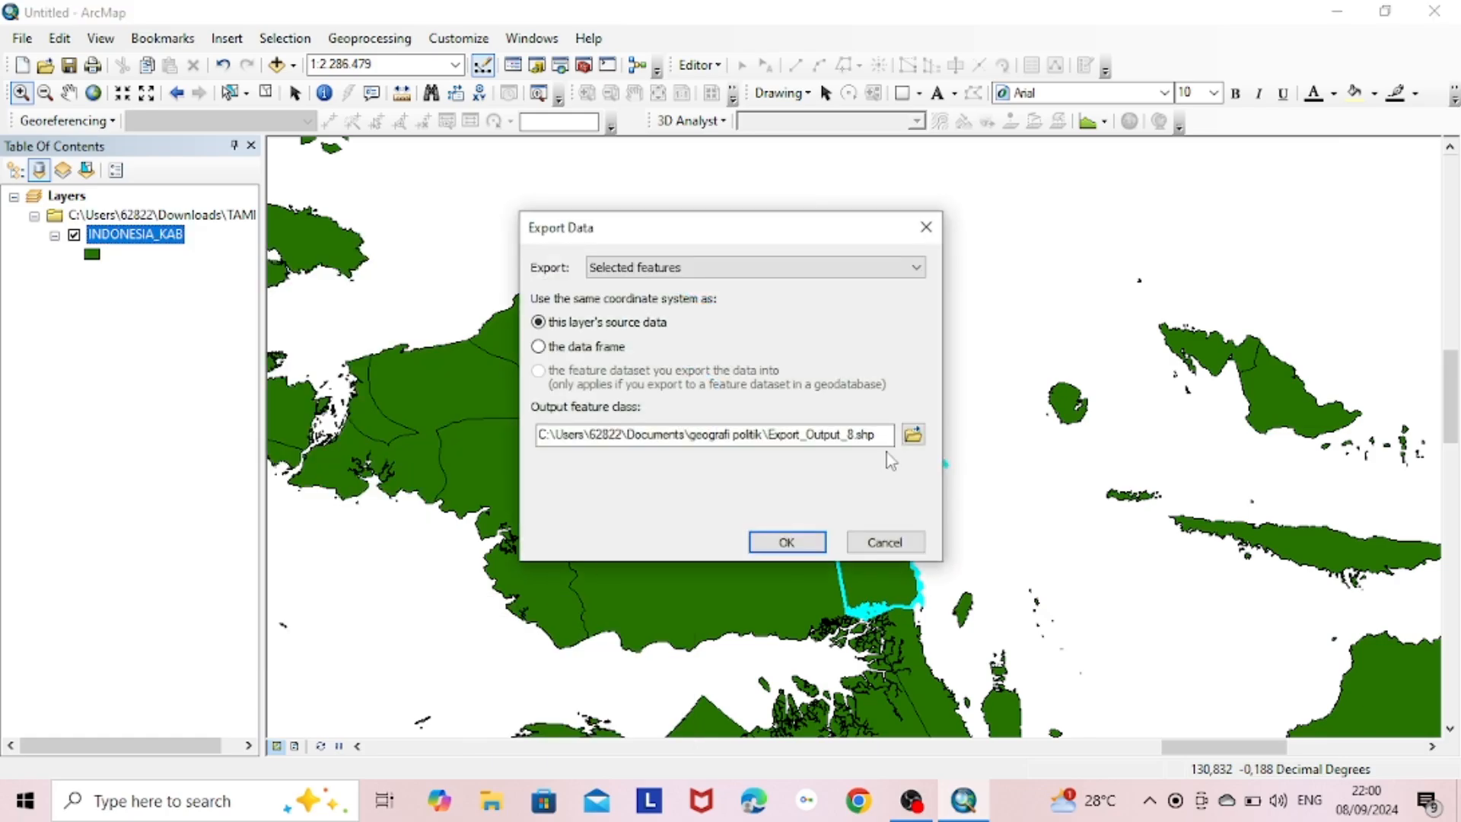
left_click(912, 432)
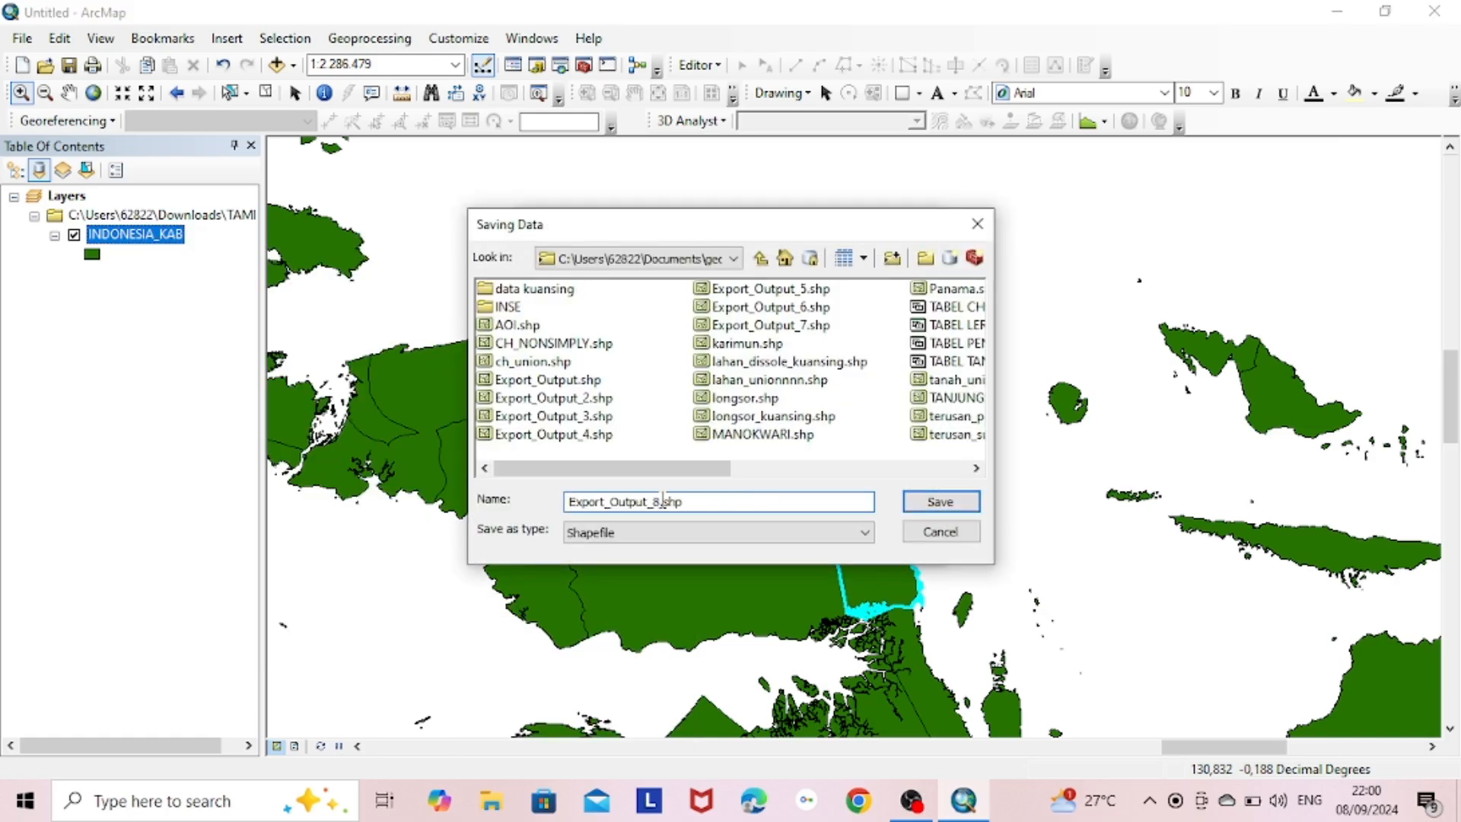
left_click_drag(660, 501, 569, 500)
type("MANOKWARI")
left_click(948, 502)
left_click(805, 474)
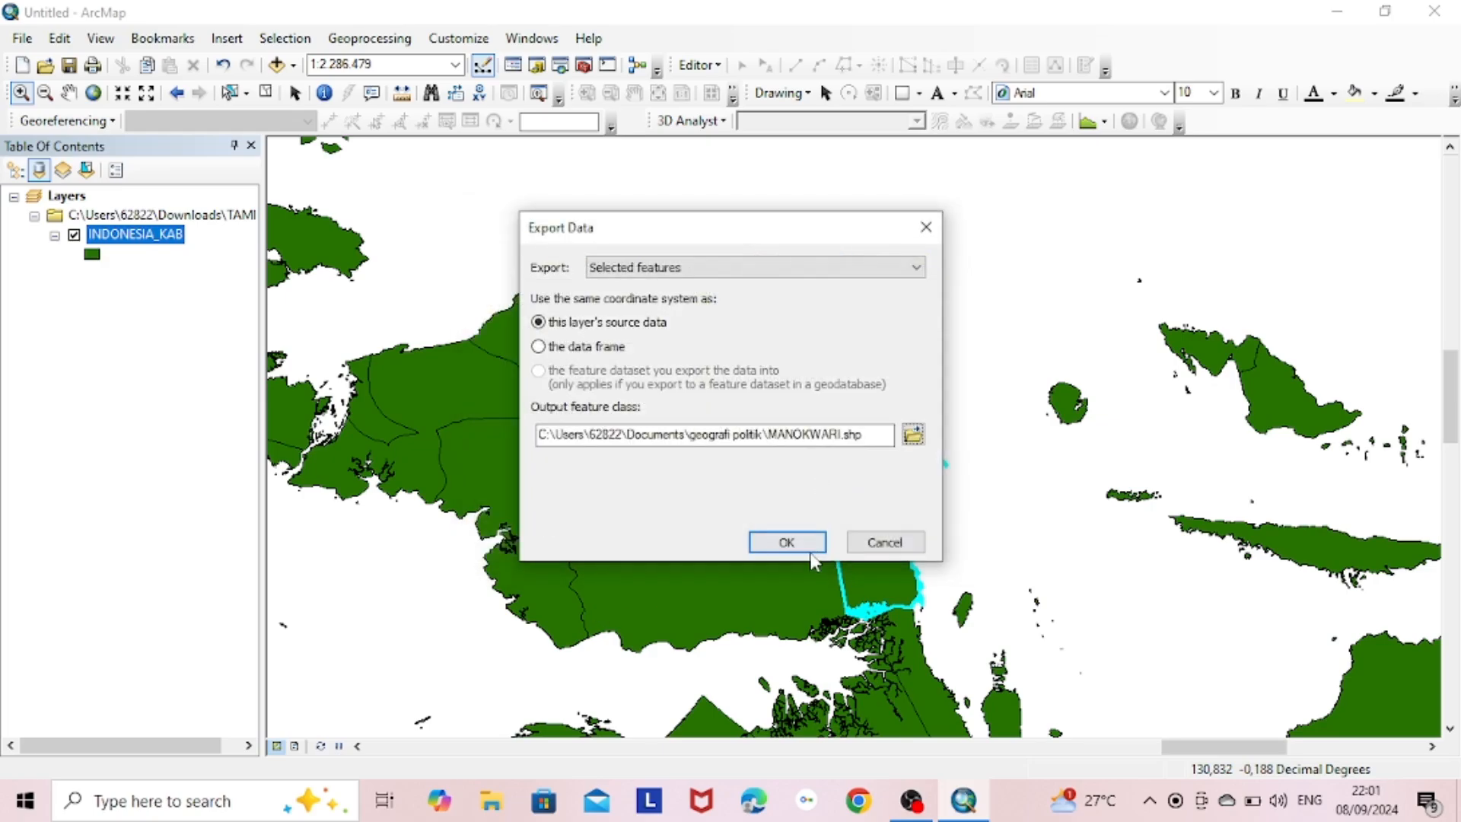
left_click(807, 545)
left_click(825, 480)
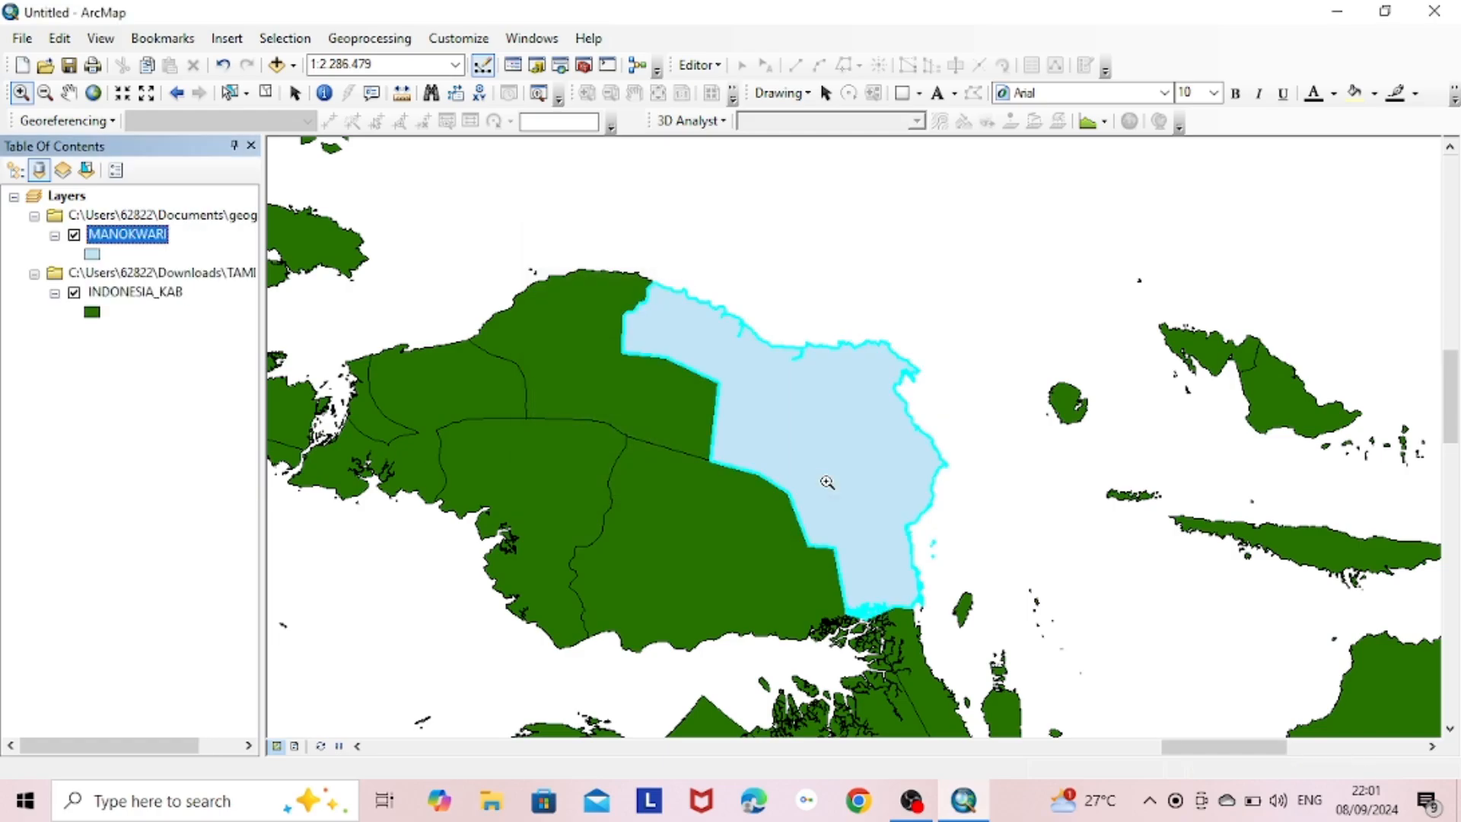
Change the MANOKWARI layer's fill color to brown.
left_click(94, 256)
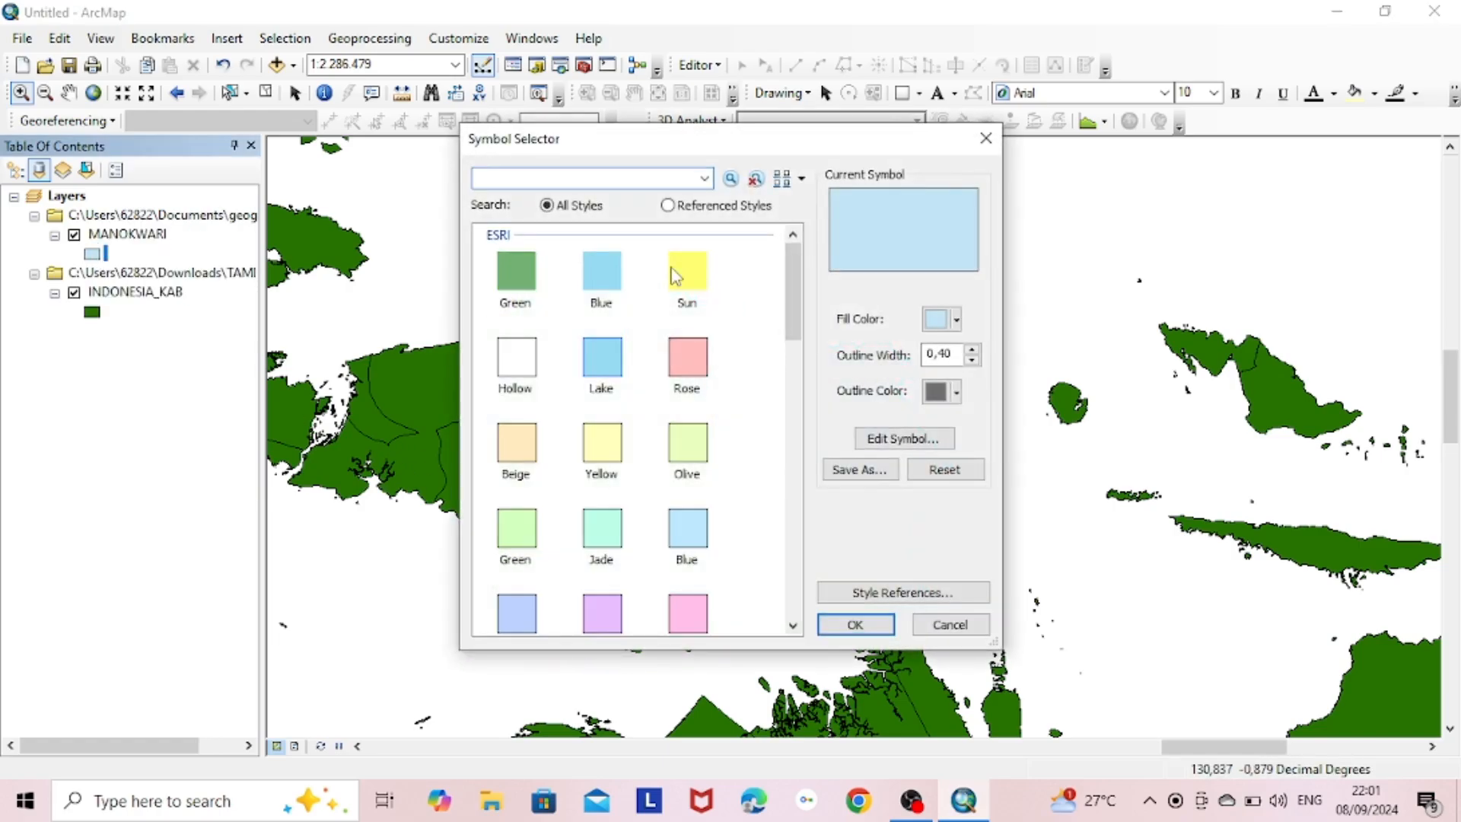
left_click(956, 321)
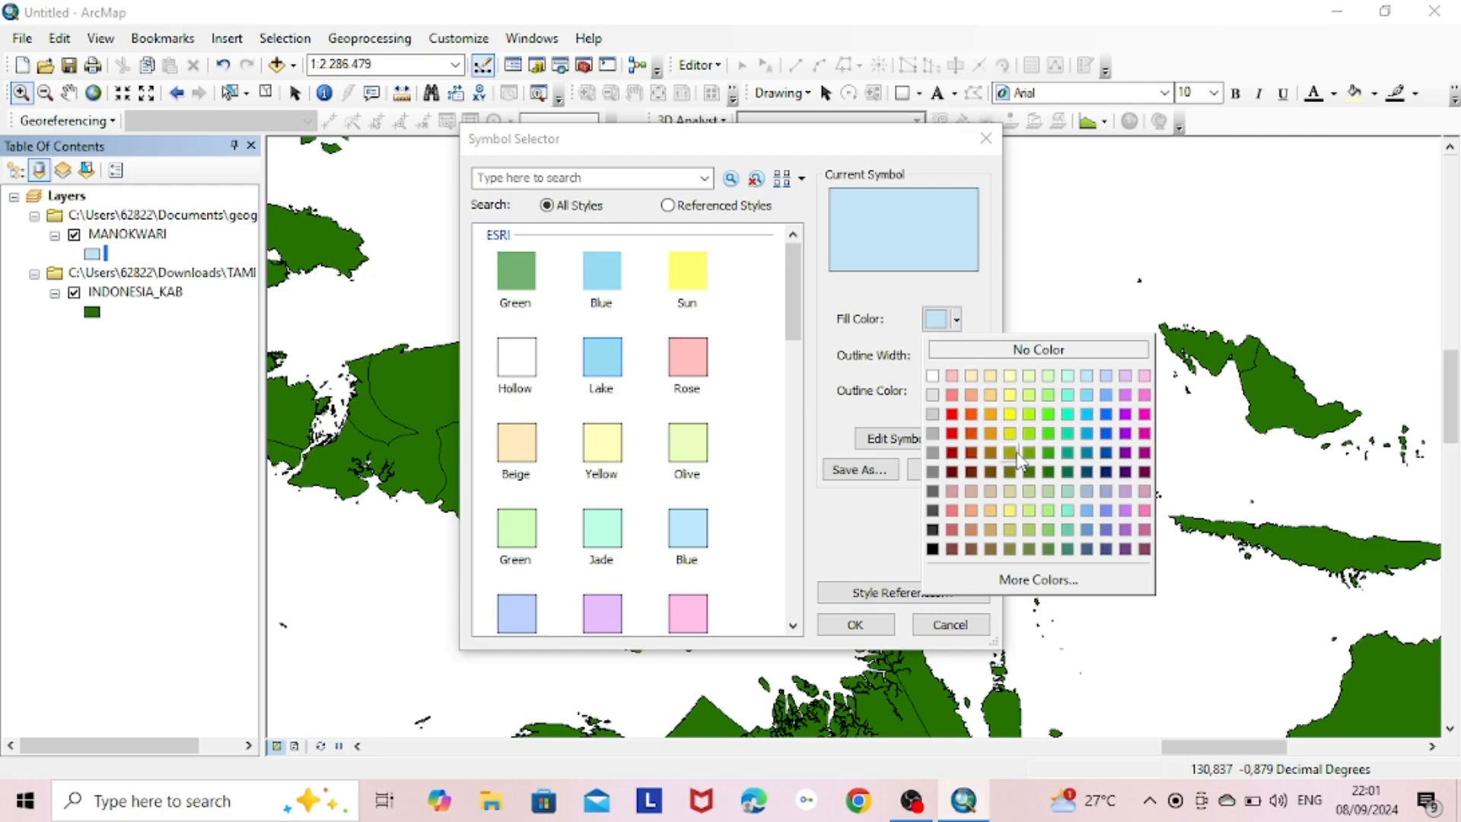
left_click(990, 453)
left_click(856, 624)
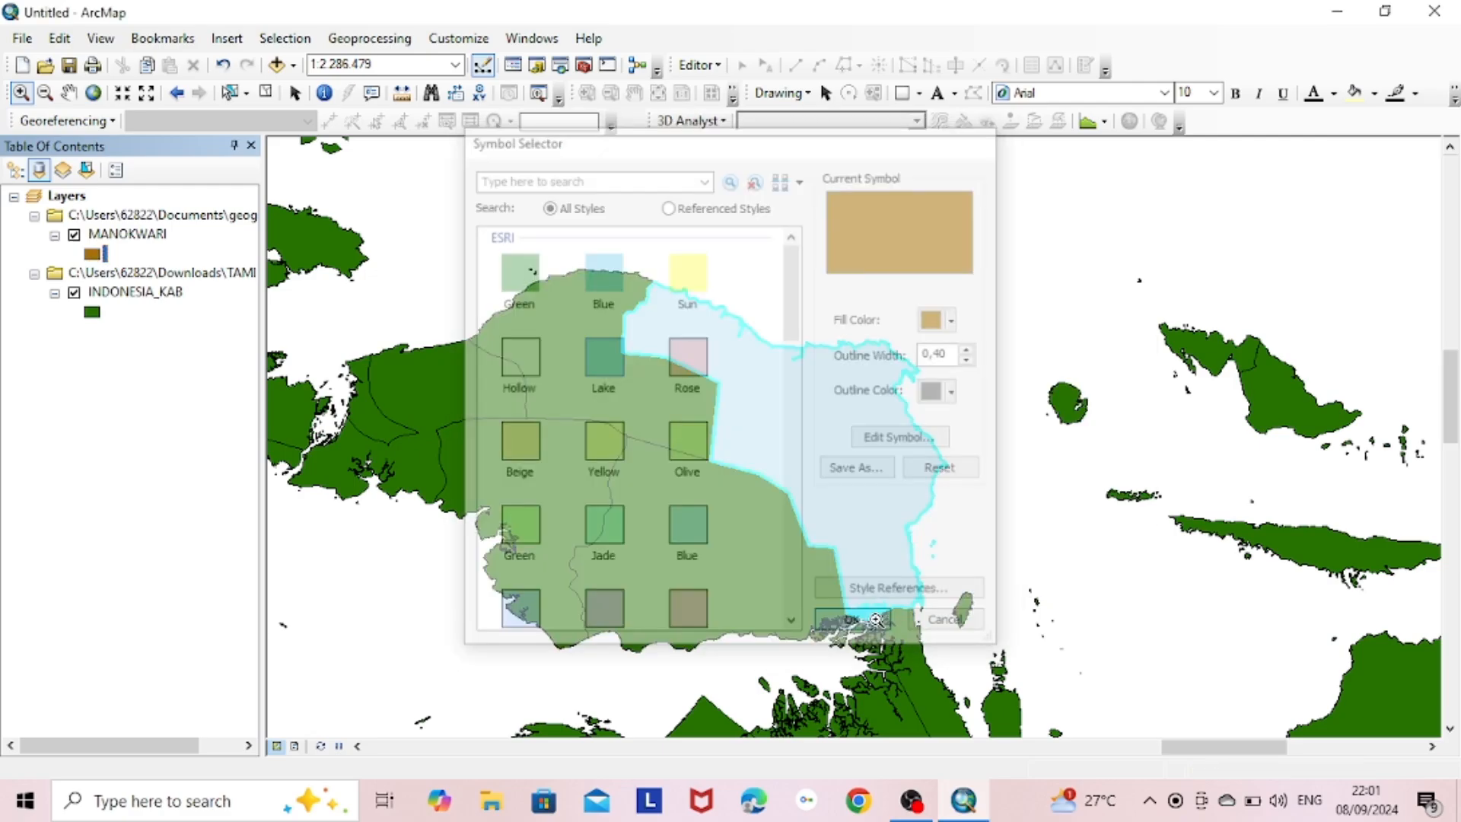
Add the Imagery with Labels basemap to the map.
scroll(832, 576, "up", 1)
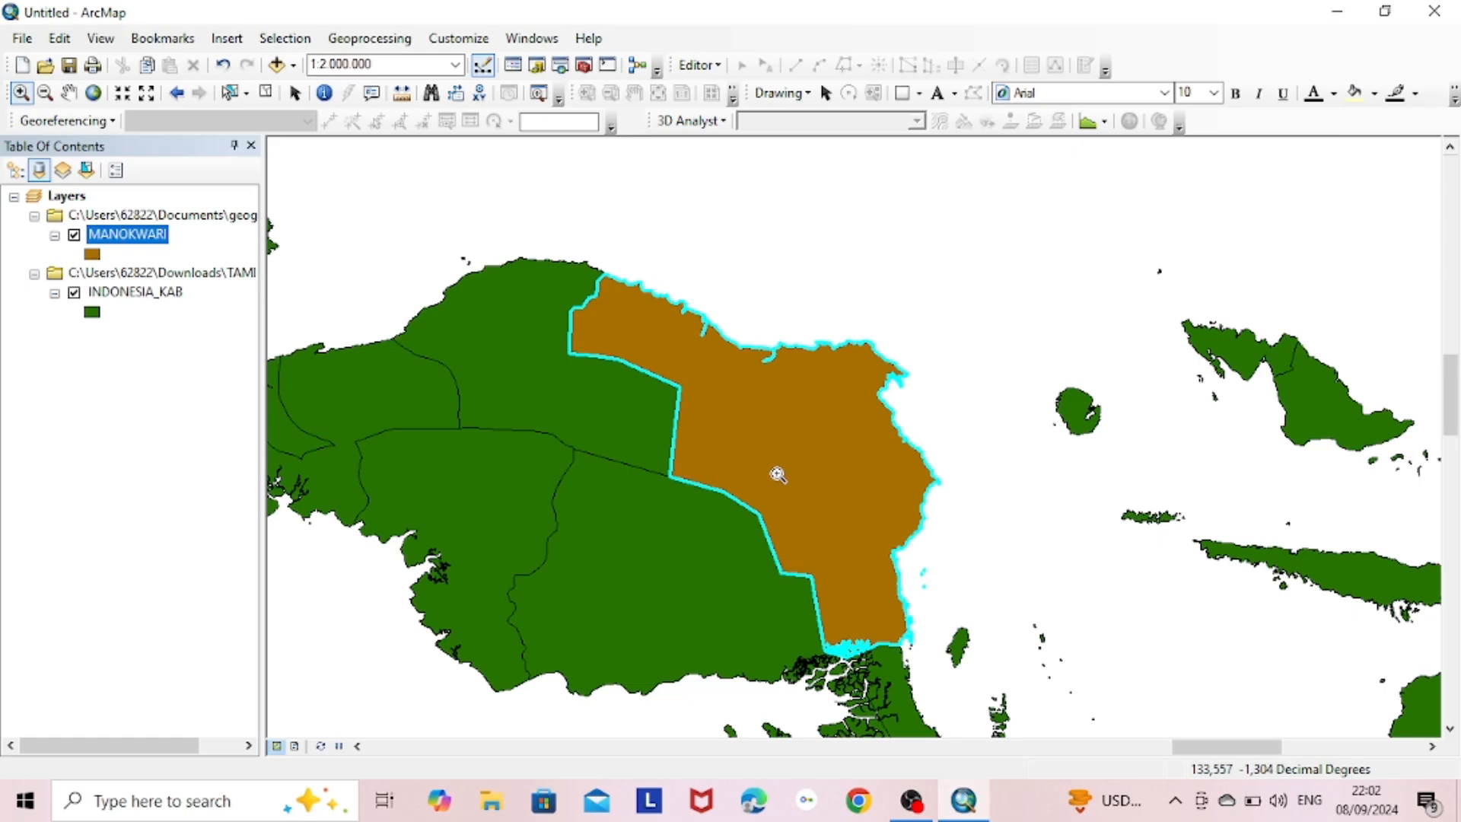
left_click(293, 65)
left_click(344, 114)
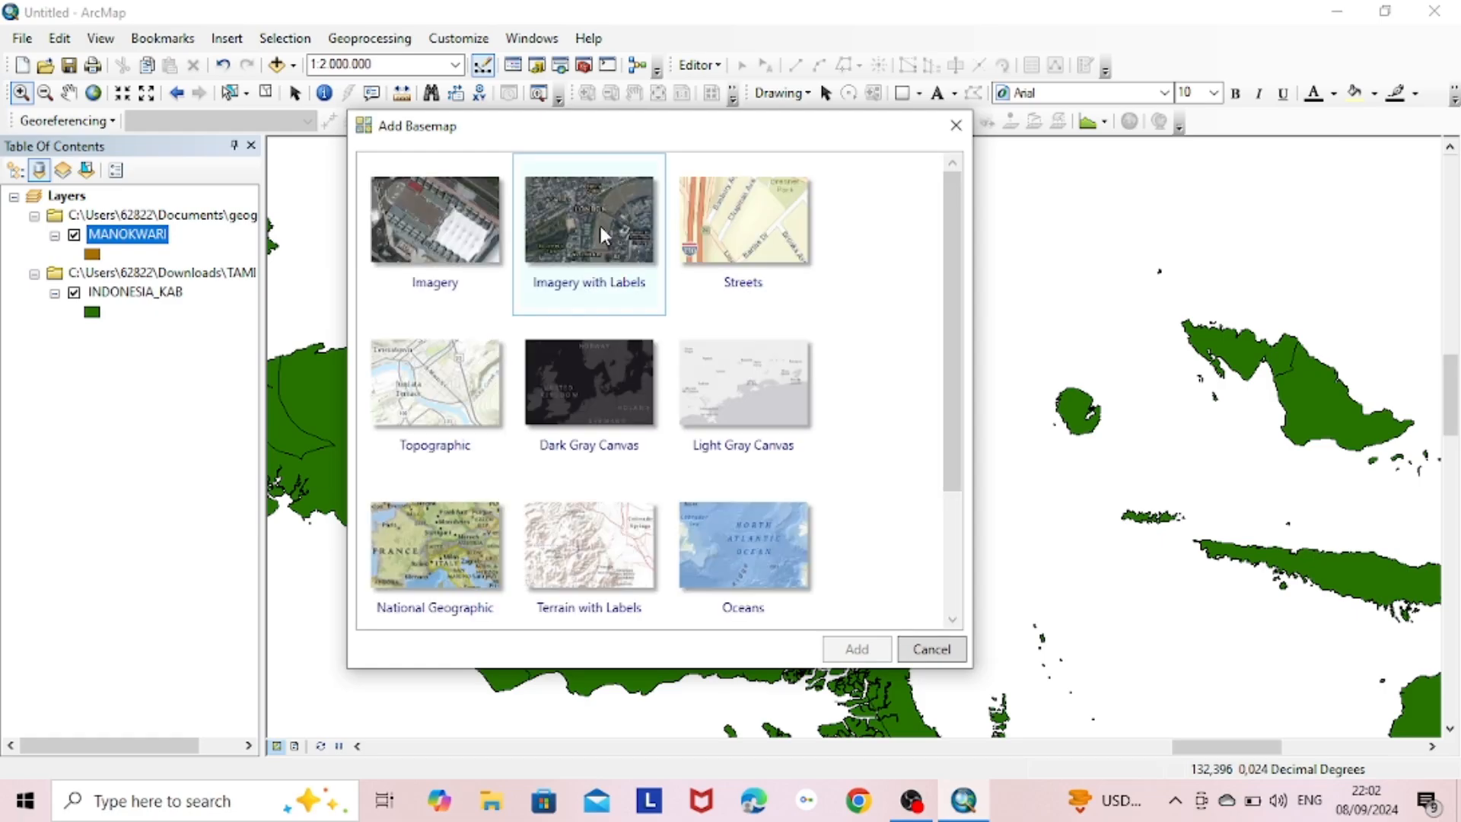
left_click(601, 232)
left_click(871, 647)
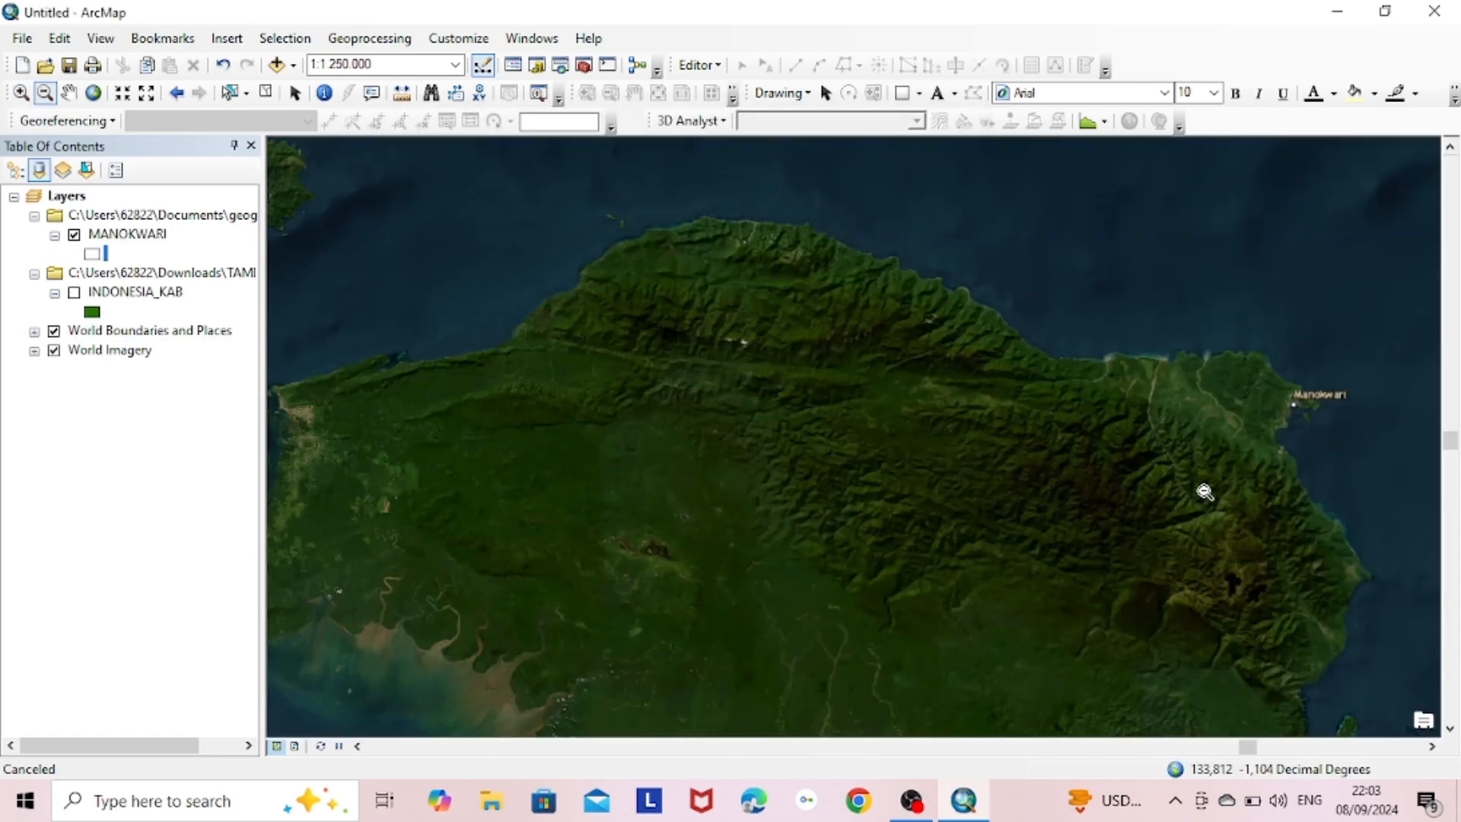
Frame the whole MANOKWARI boundary over the satellite imagery at a scale of 1:1.500.000.
left_click(1206, 490)
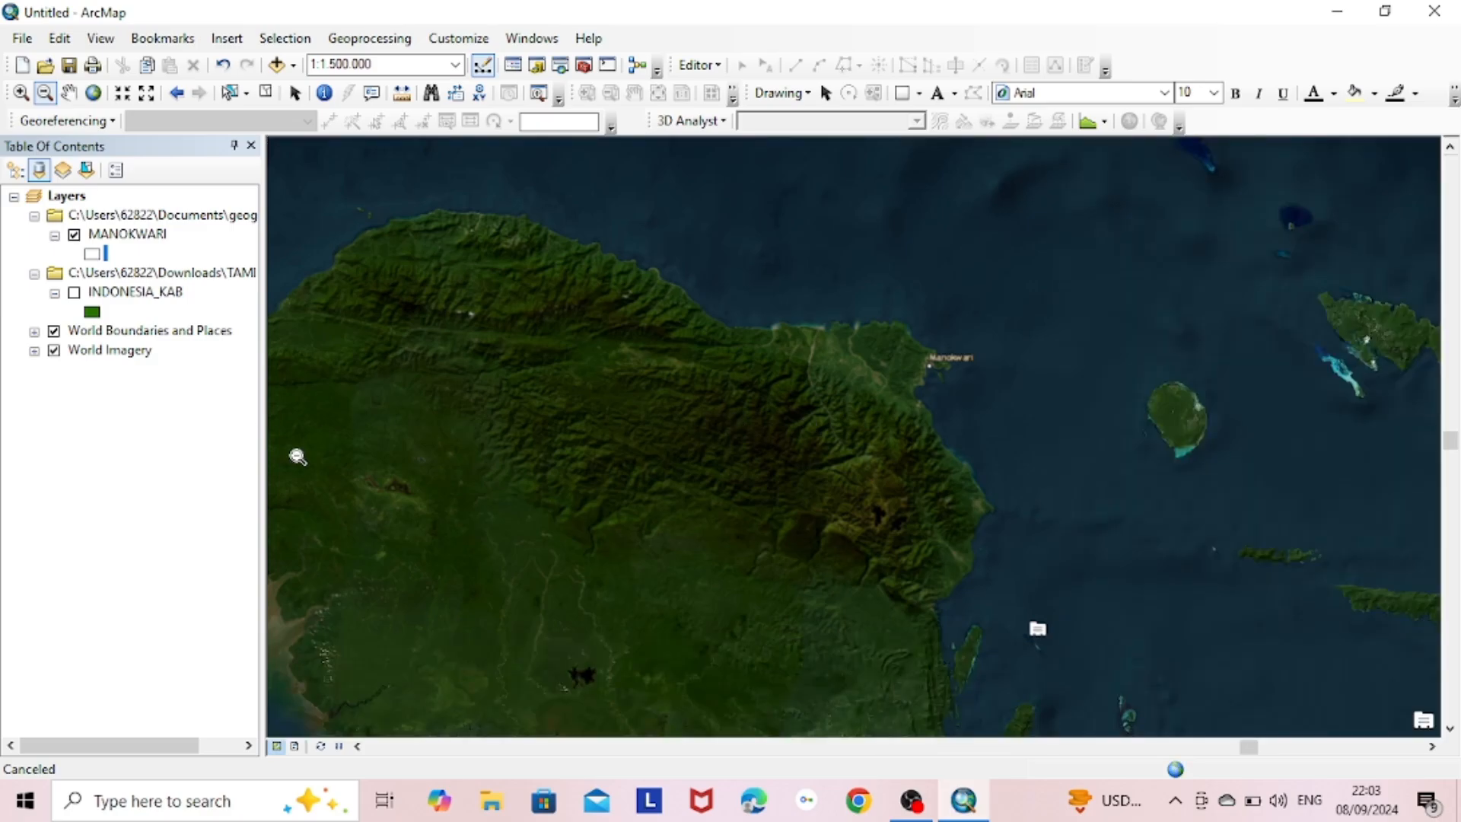
left_click(69, 92)
left_click_drag(683, 599, 652, 529)
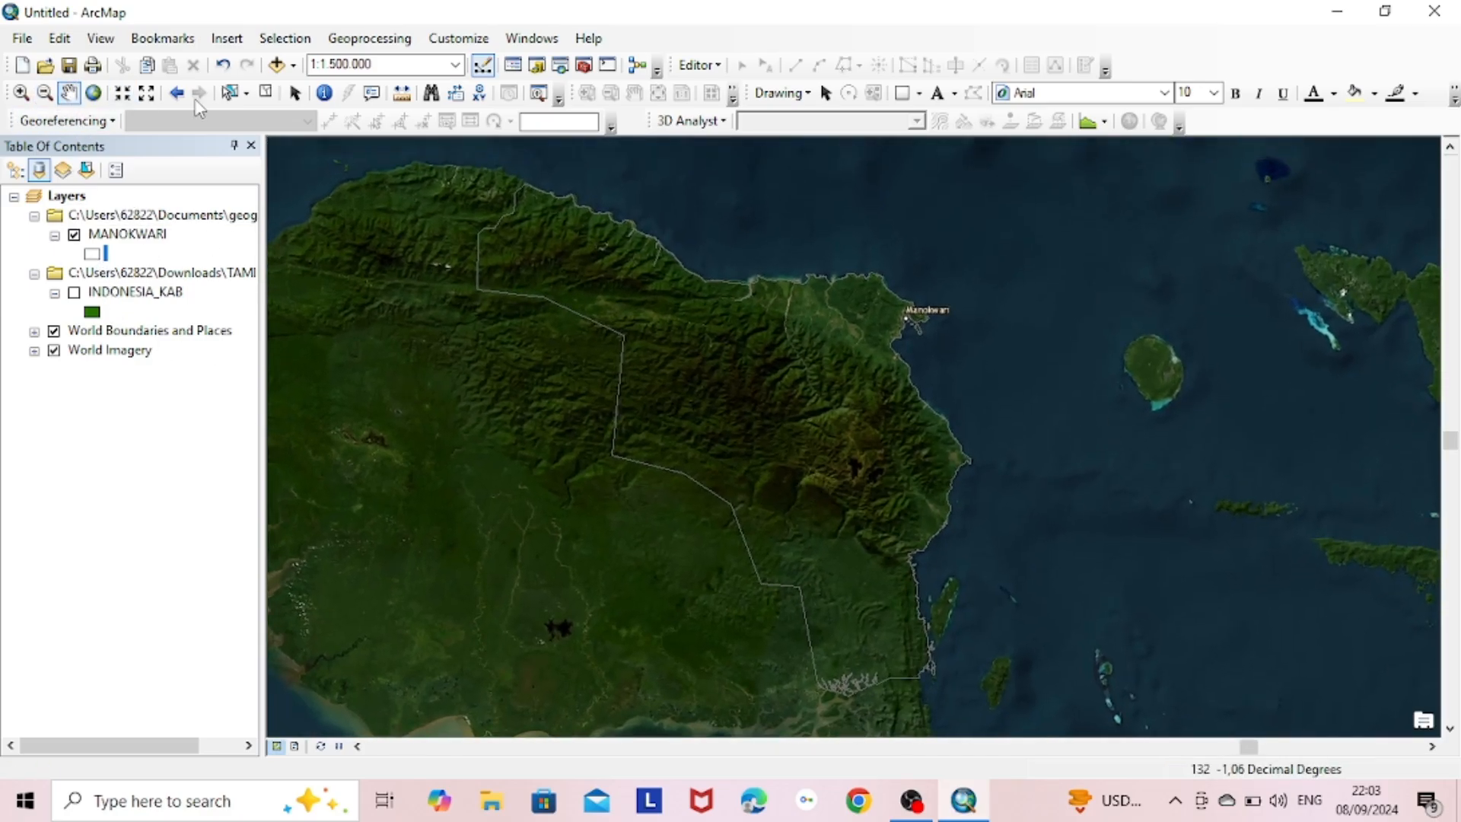
Give the MANOKWARI layer's boundary a red outline with a width of 2.
left_click(294, 93)
left_click(90, 253)
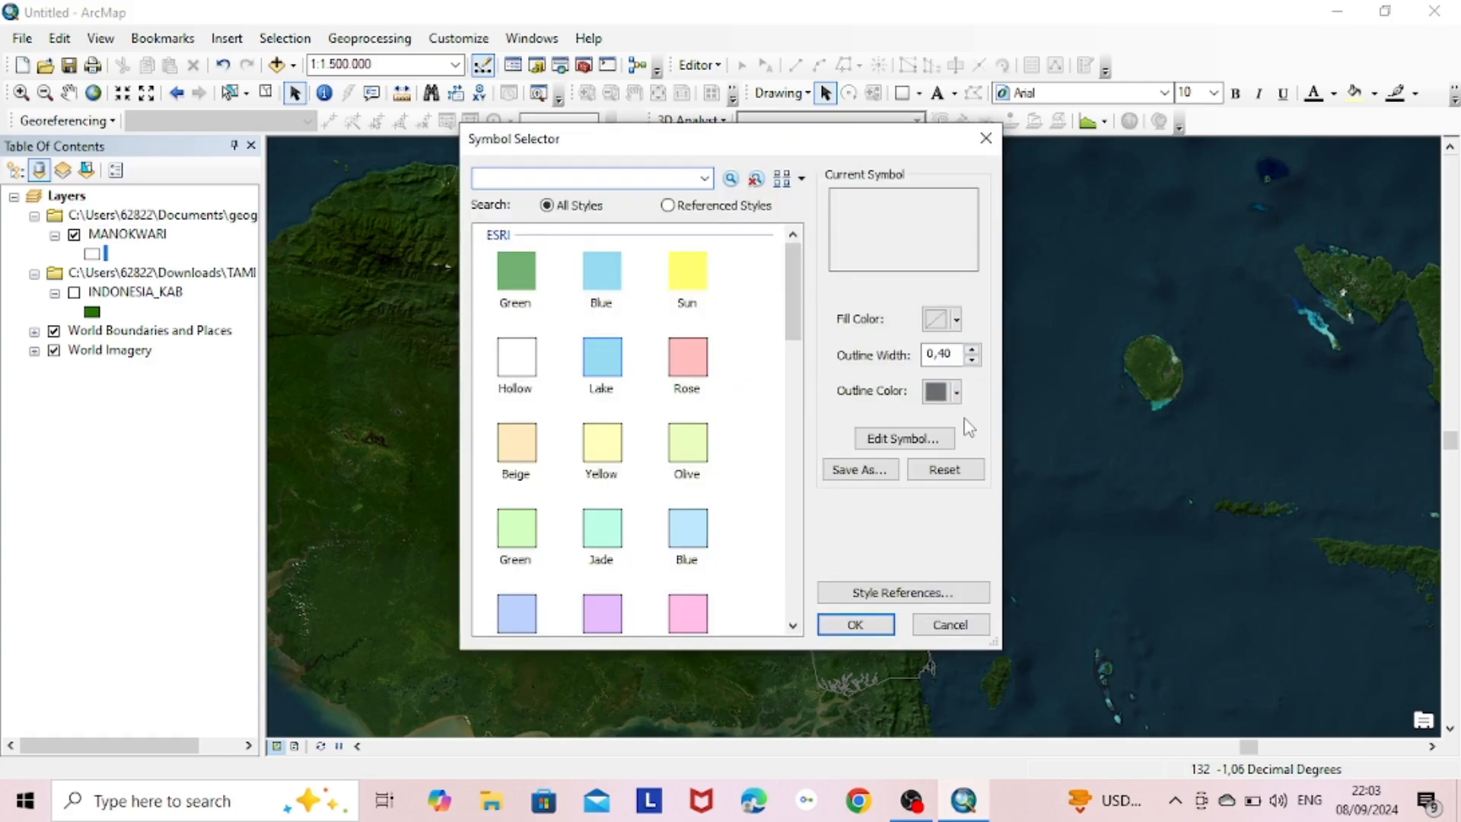
left_click(957, 392)
left_click(953, 488)
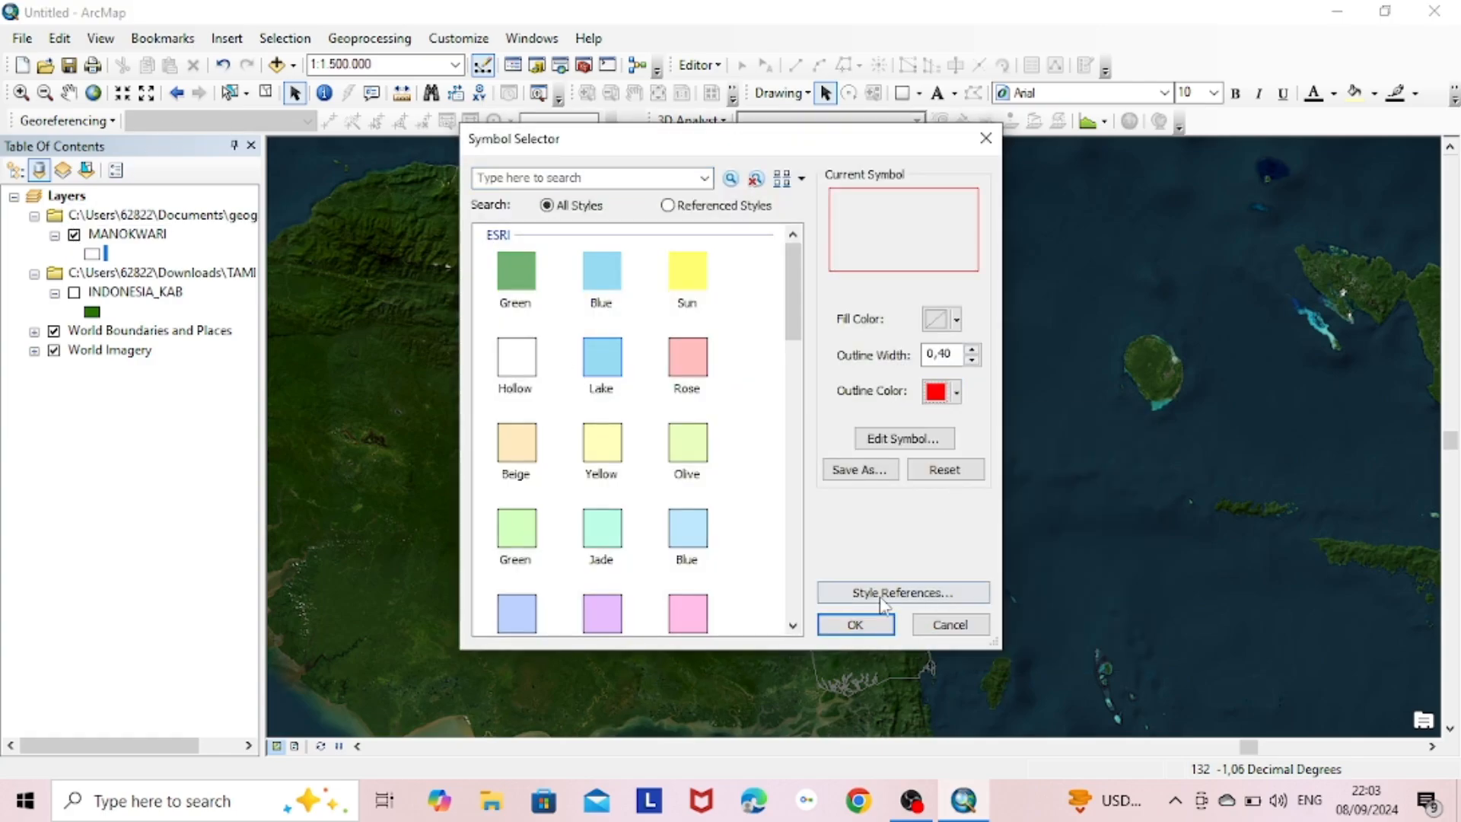
double_click(940, 353)
type("4")
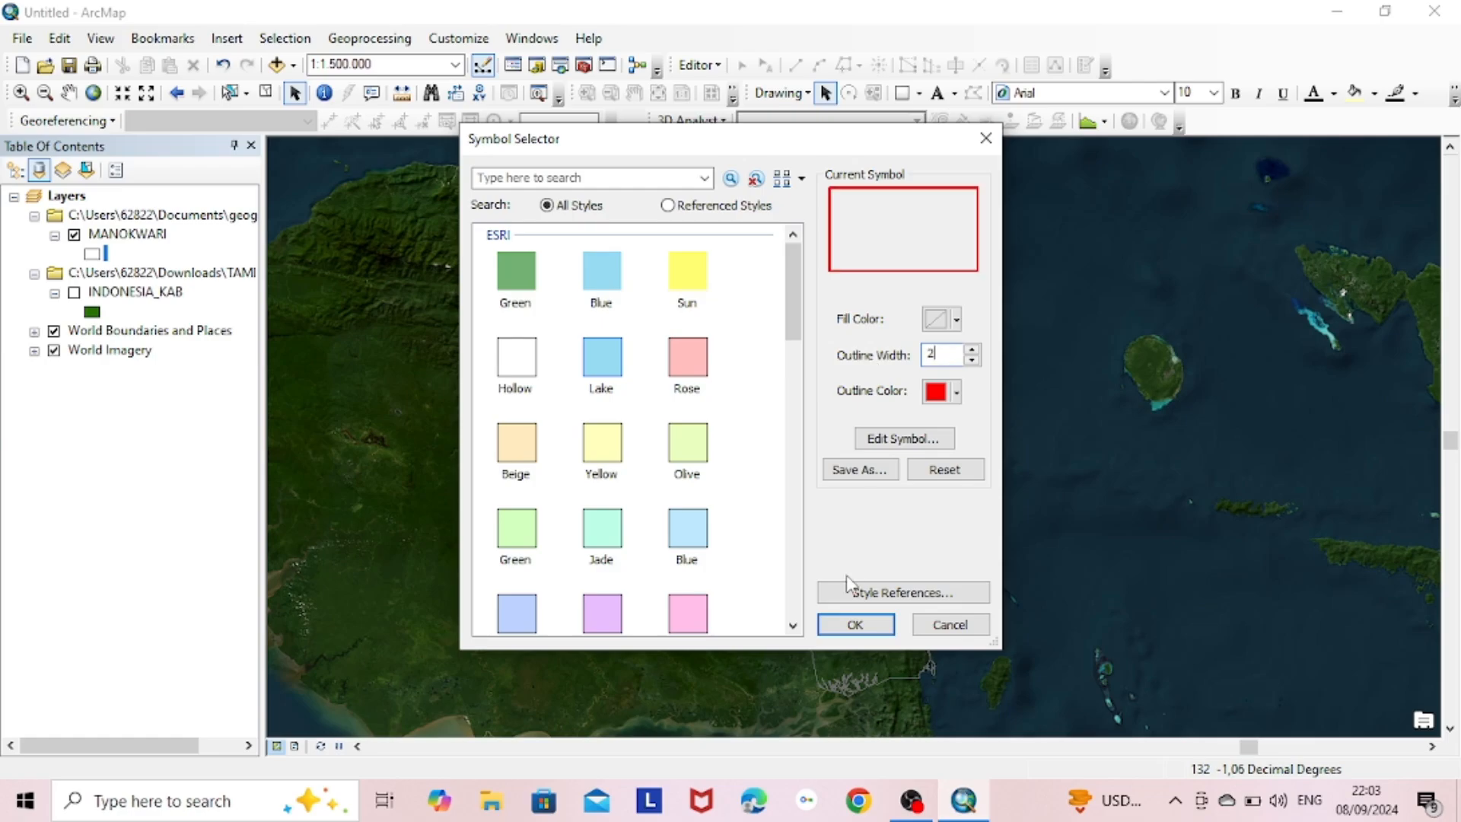
left_click(855, 623)
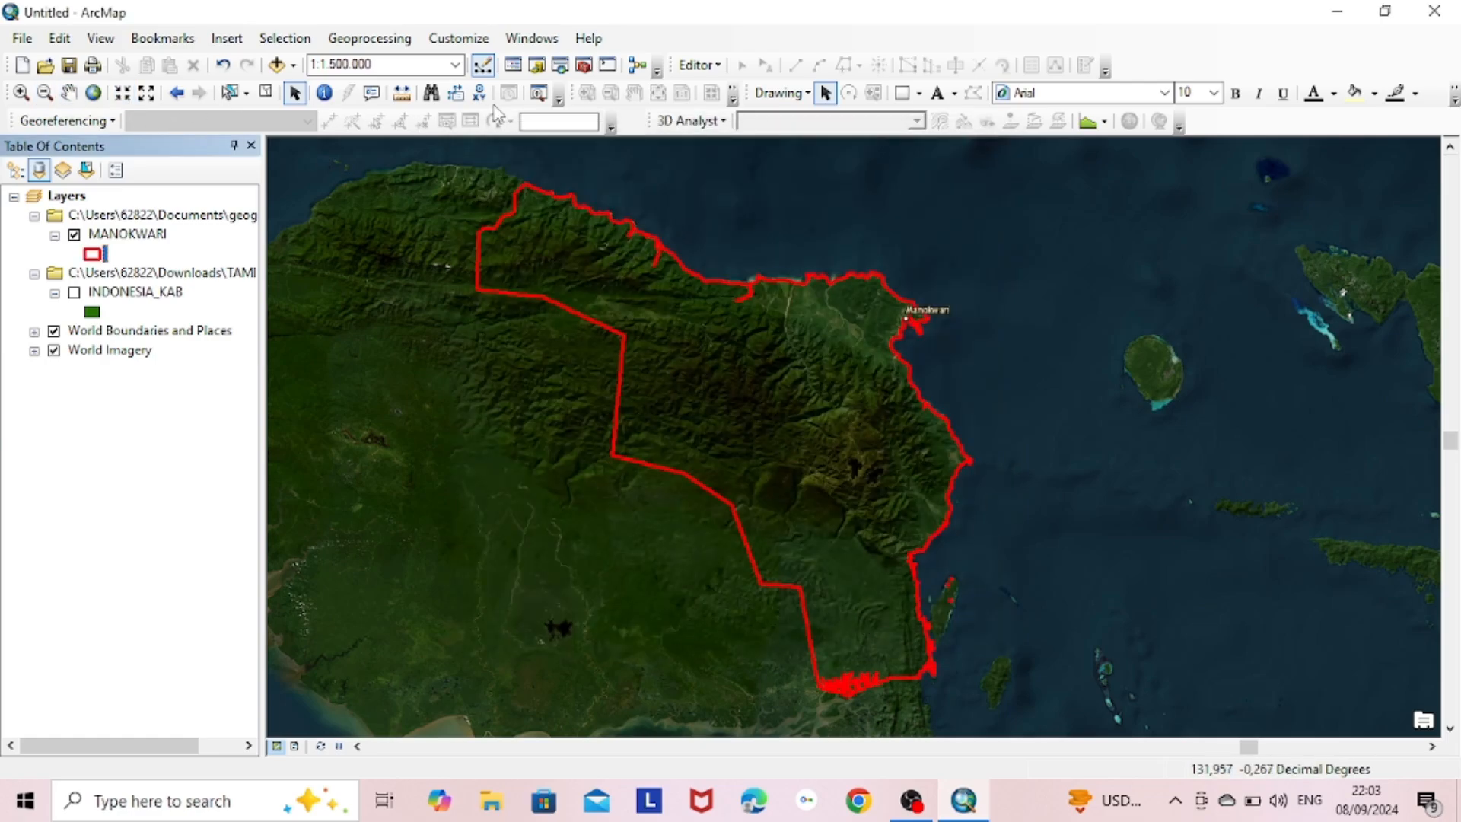
Begin a new point shapefile named TITIK SAMPLING 24 in the C:\TAMI SIG folder.
left_click(536, 66)
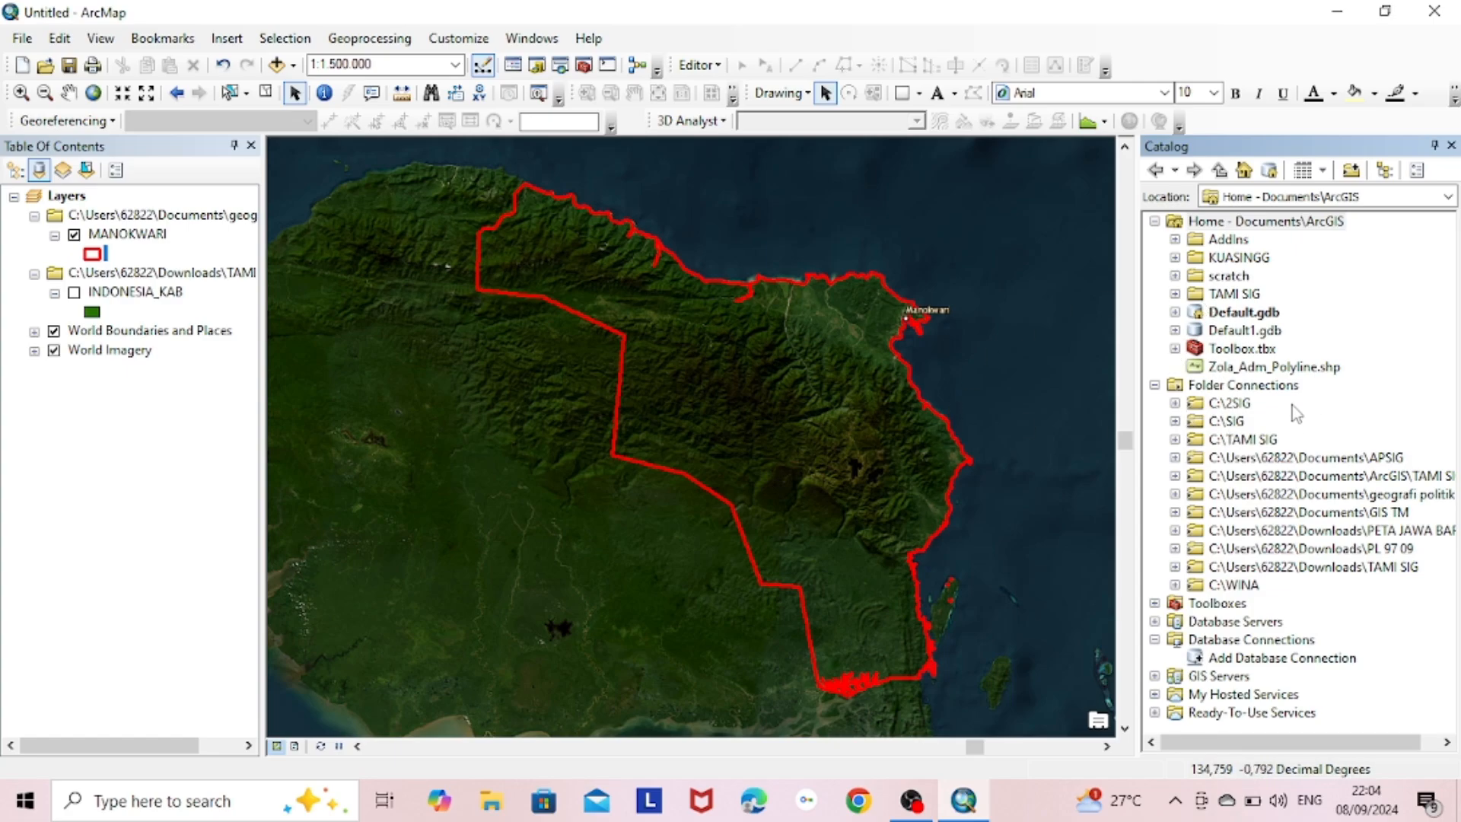
right_click(1280, 446)
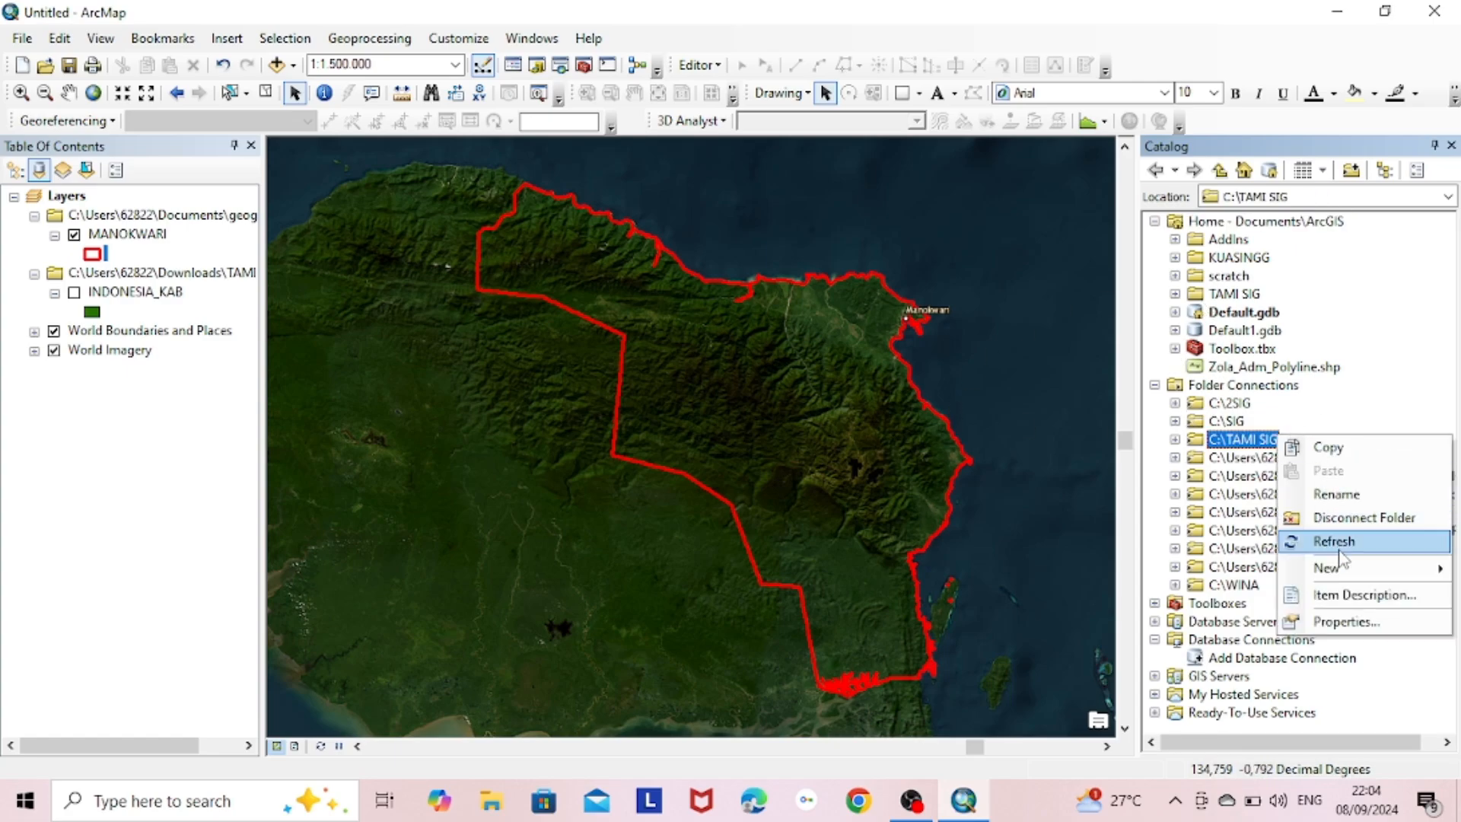
mouse_move(1344, 567)
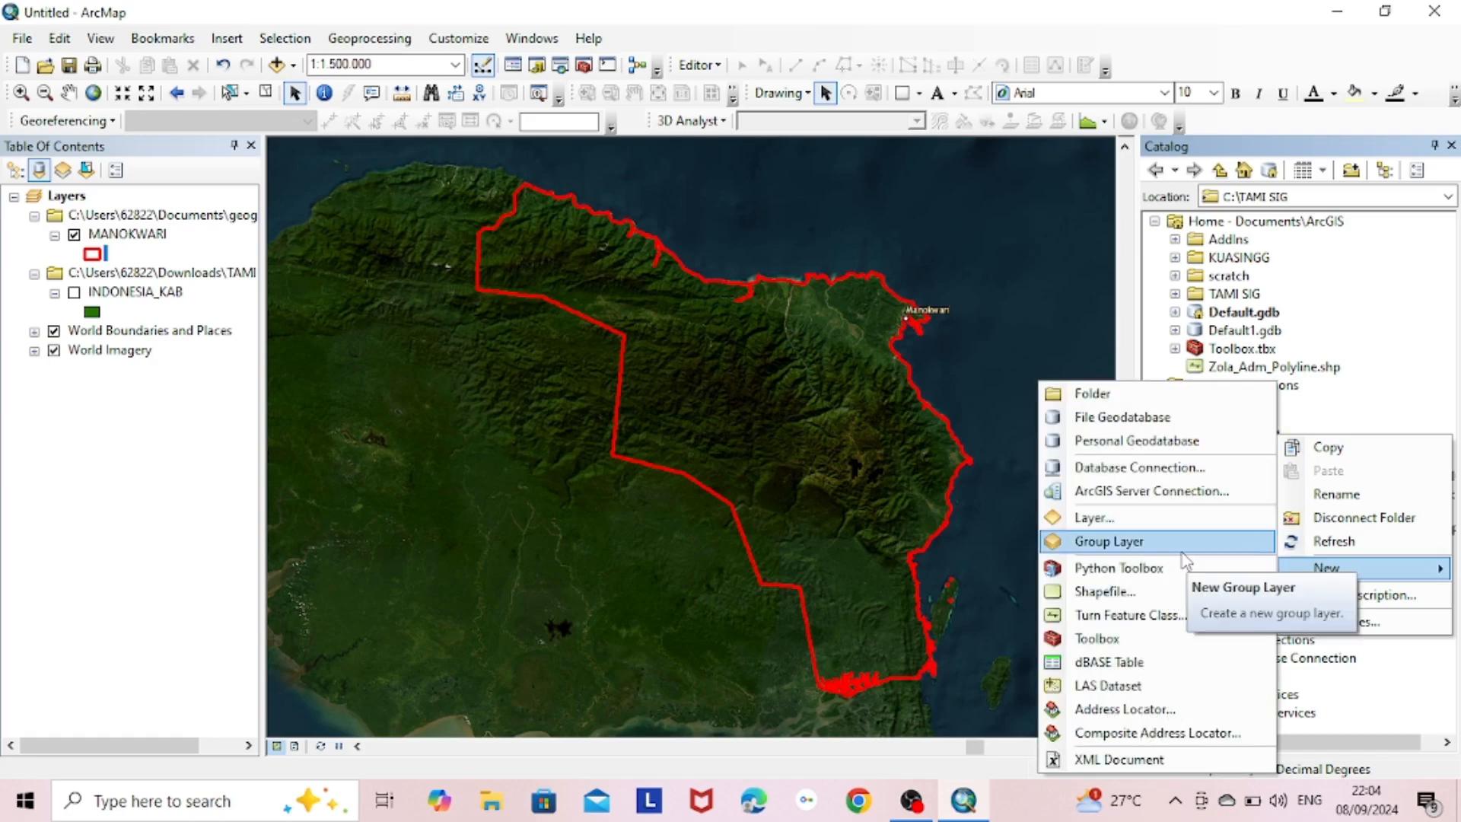
left_click(1103, 591)
left_click(808, 207)
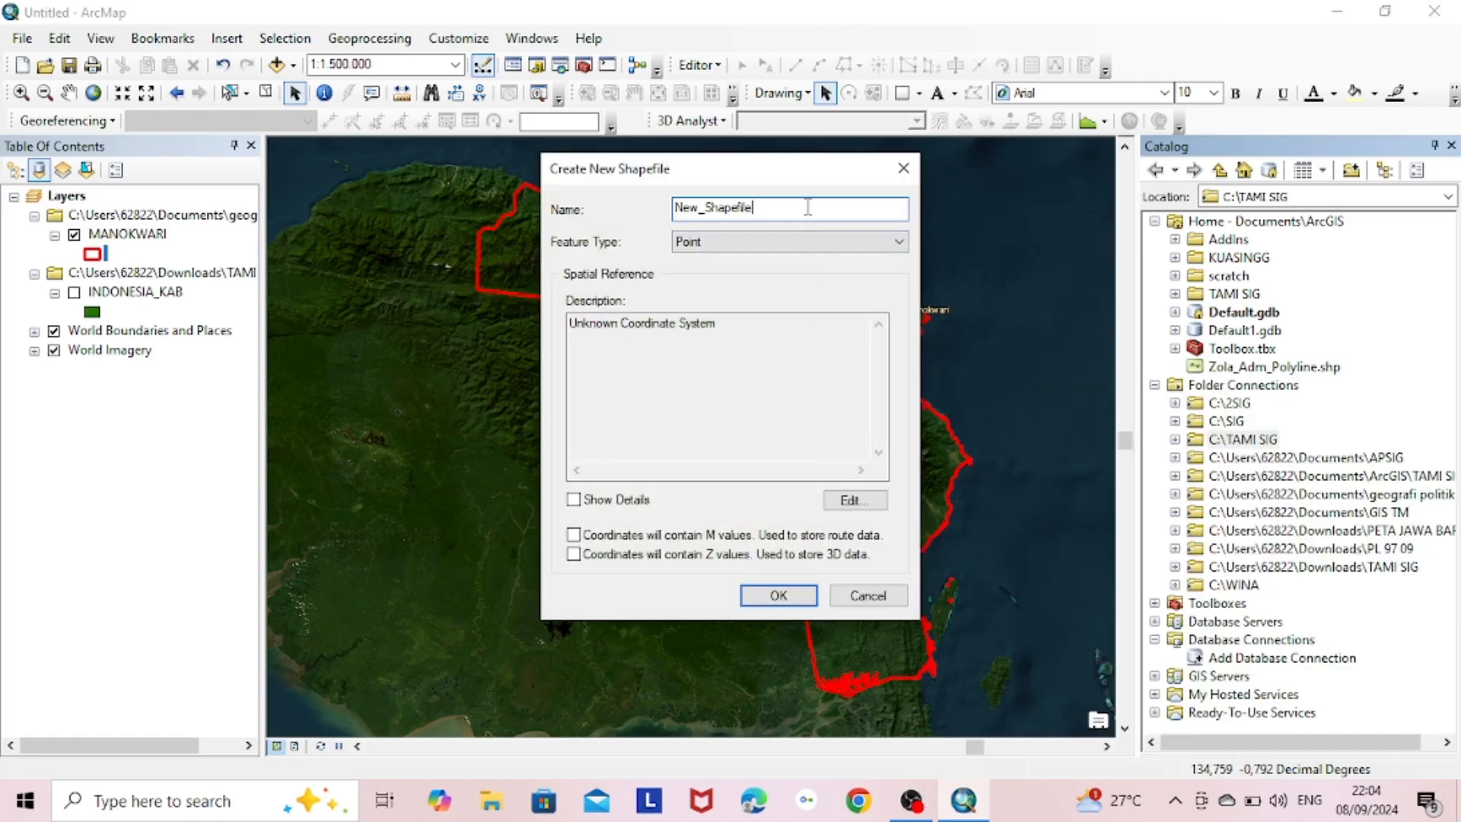
key("BackSpace")
key("BackSpace")
key("BackSpace")
key("BackSpace")
key("BackSpace")
key("BackSpace")
key("BackSpace")
key("BackSpace")
key("BackSpace")
key("BackSpace")
type("T")
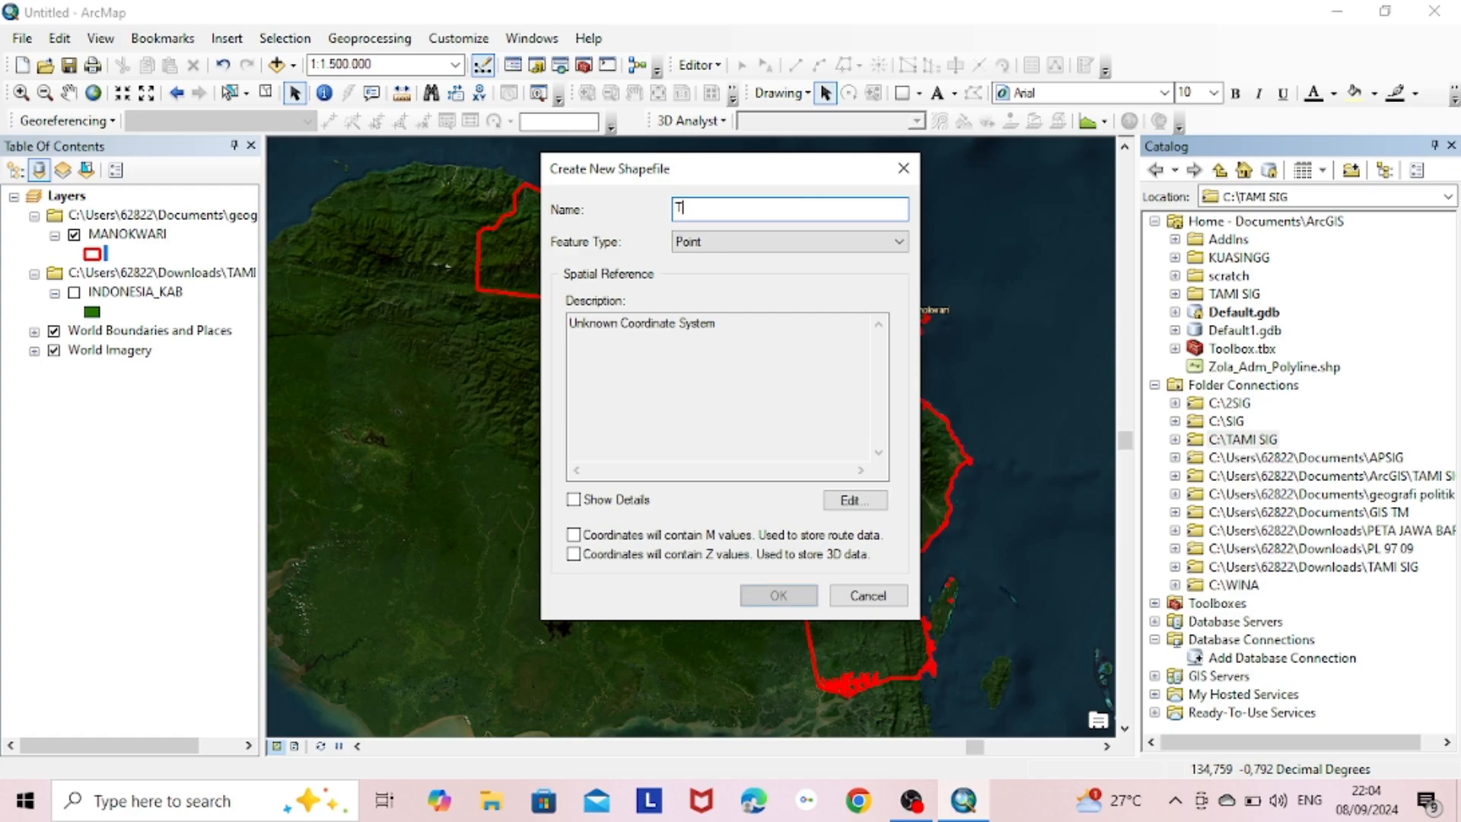
type("ITIK SAMPLING 24")
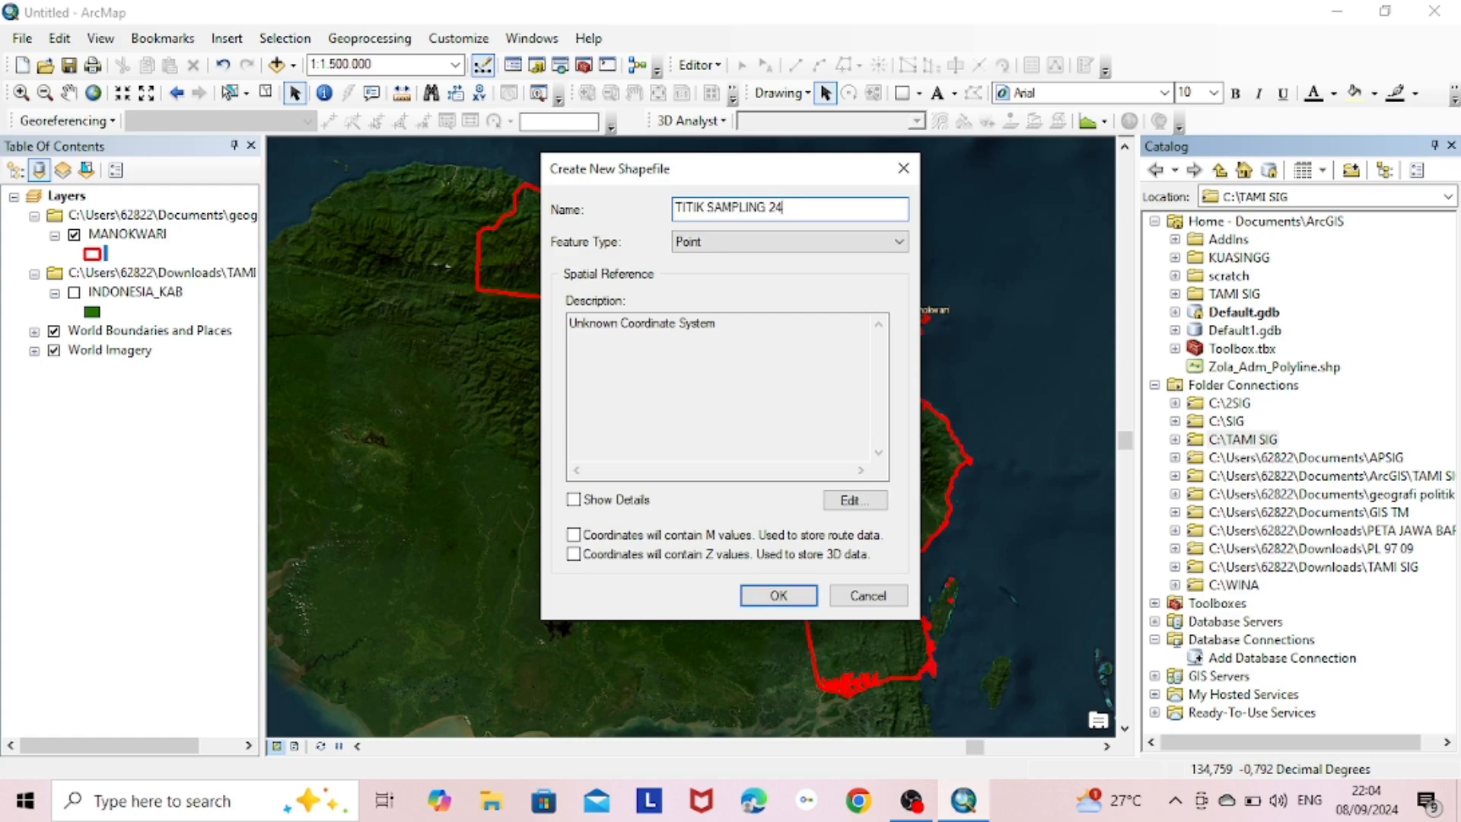
Assign the geographic coordinate system WGS 1984 to the new shapefile, create it, and hide the Catalog.
left_click(871, 499)
double_click(675, 232)
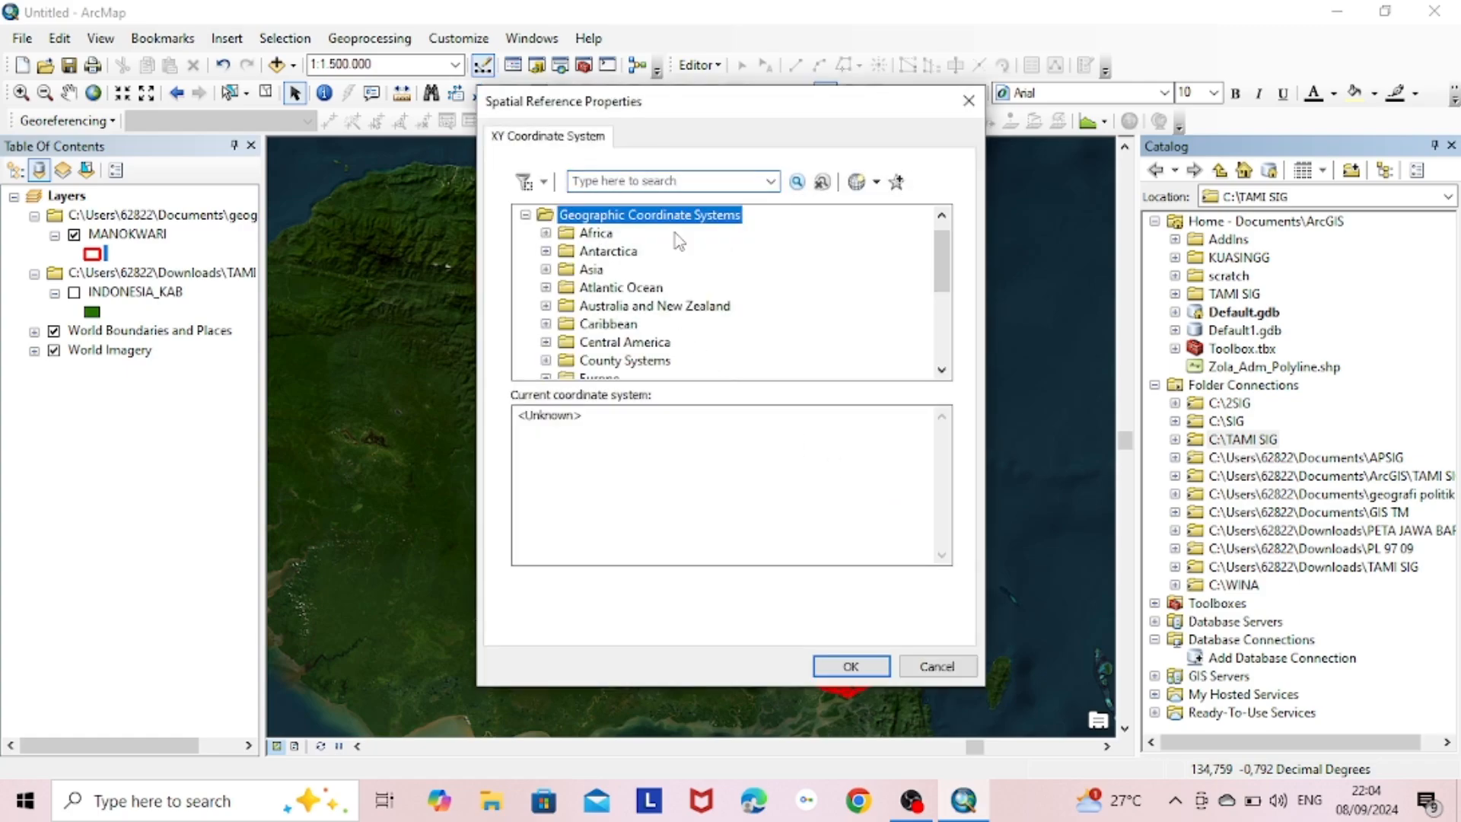
left_click_drag(943, 262, 944, 331)
double_click(614, 342)
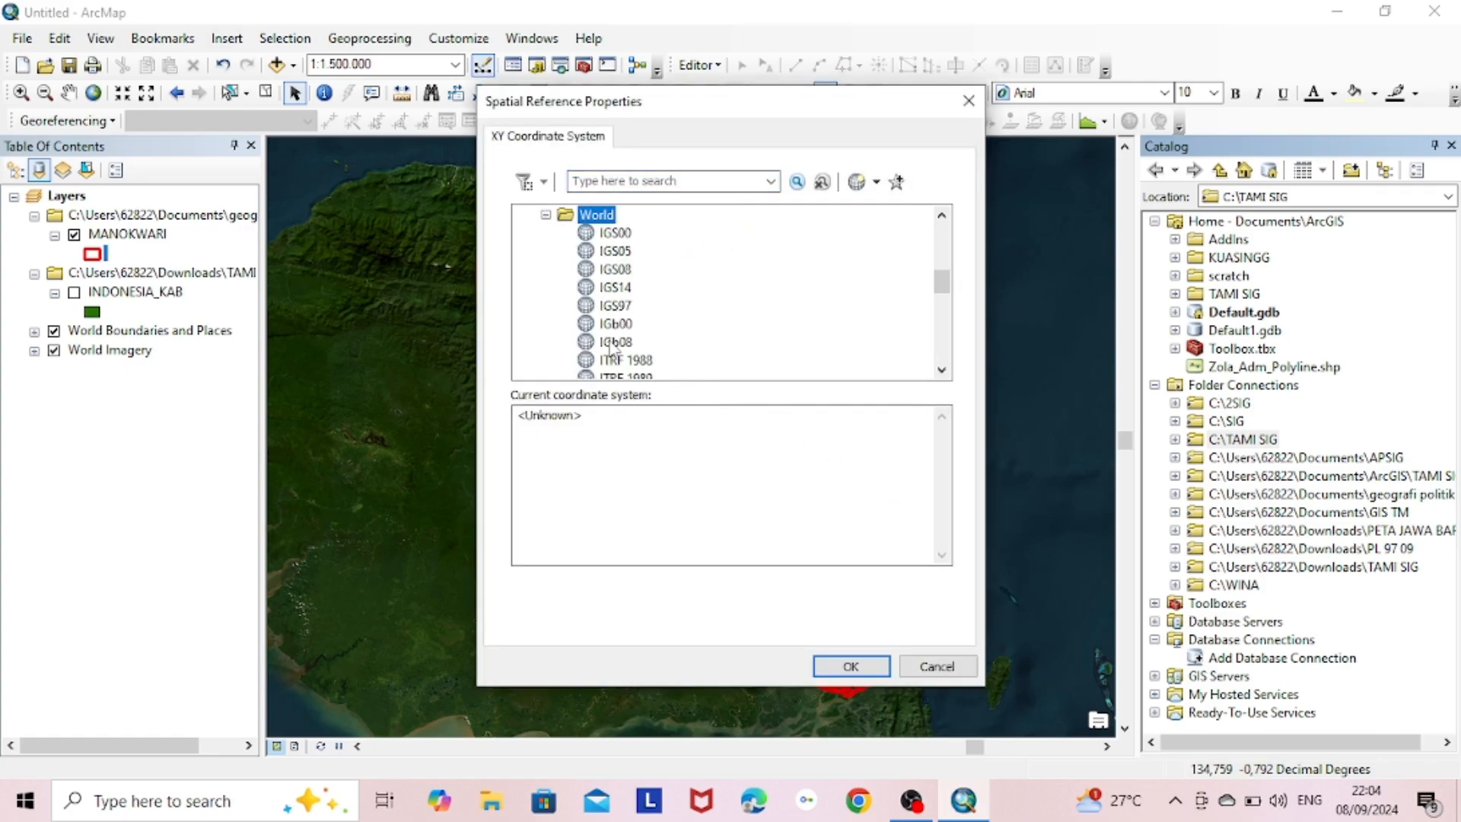
left_click_drag(942, 281, 941, 362)
left_click_drag(942, 281, 940, 367)
double_click(646, 233)
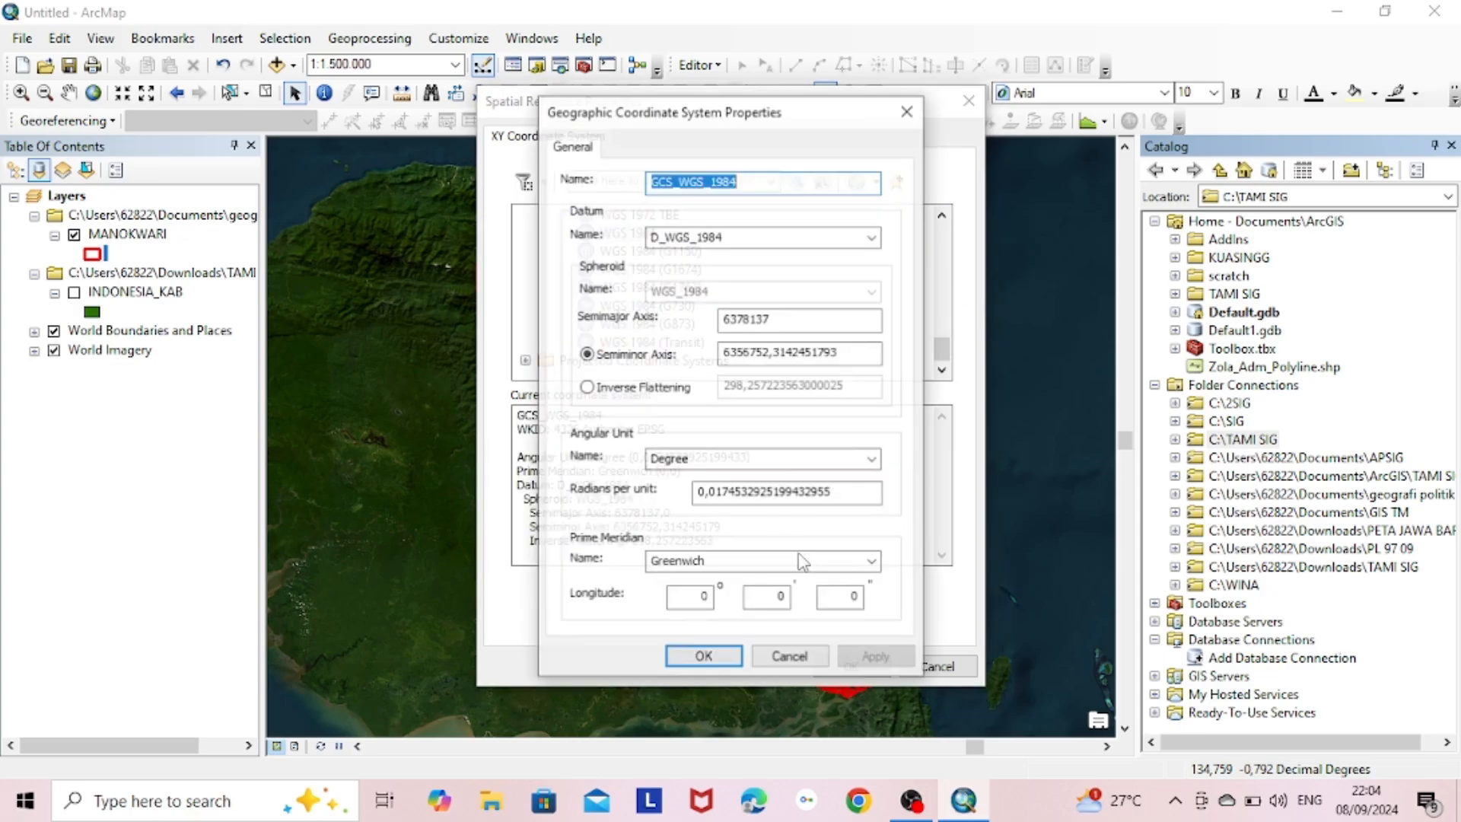
left_click(707, 659)
left_click(875, 666)
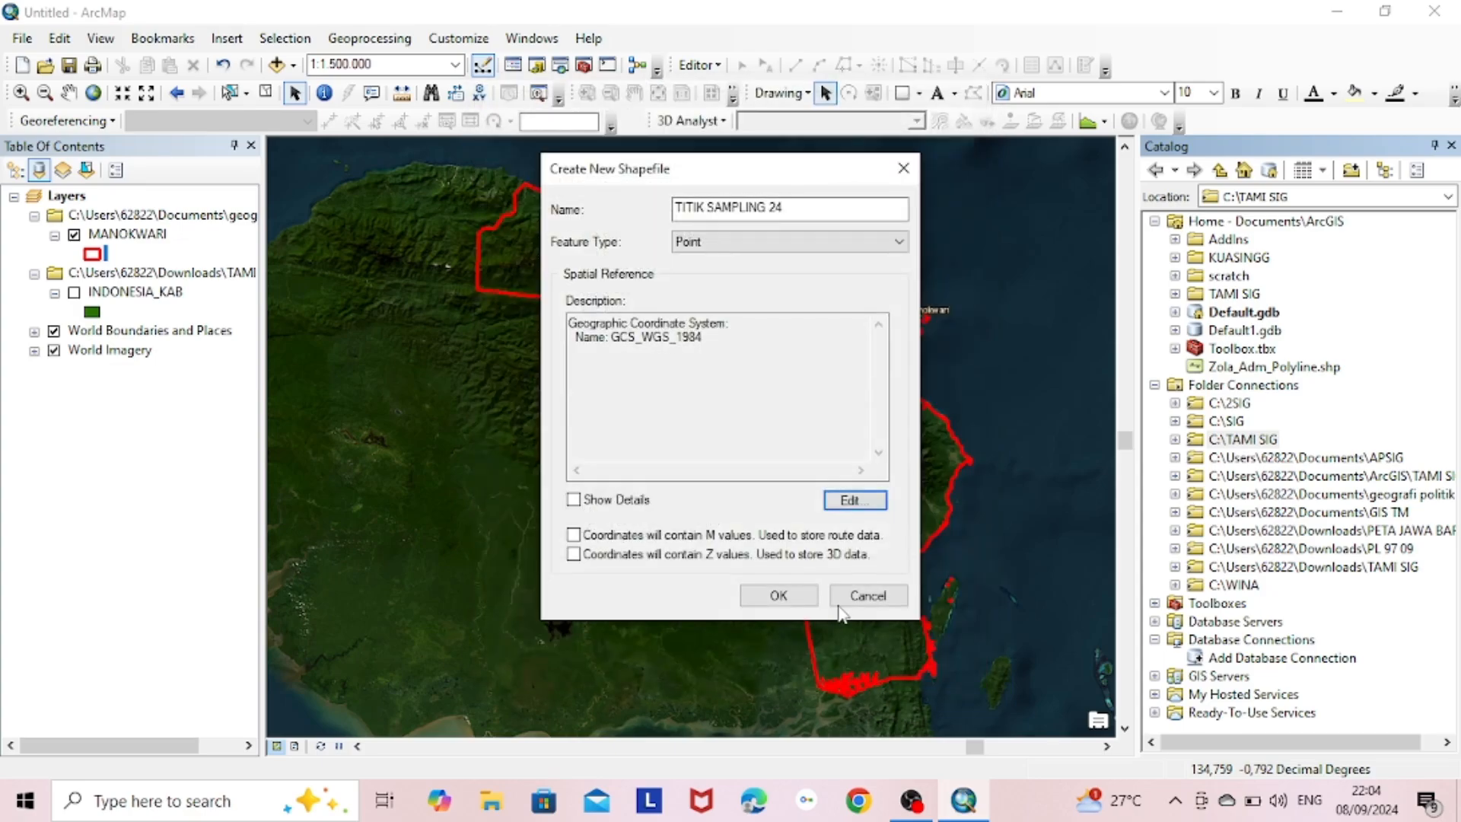
left_click(779, 592)
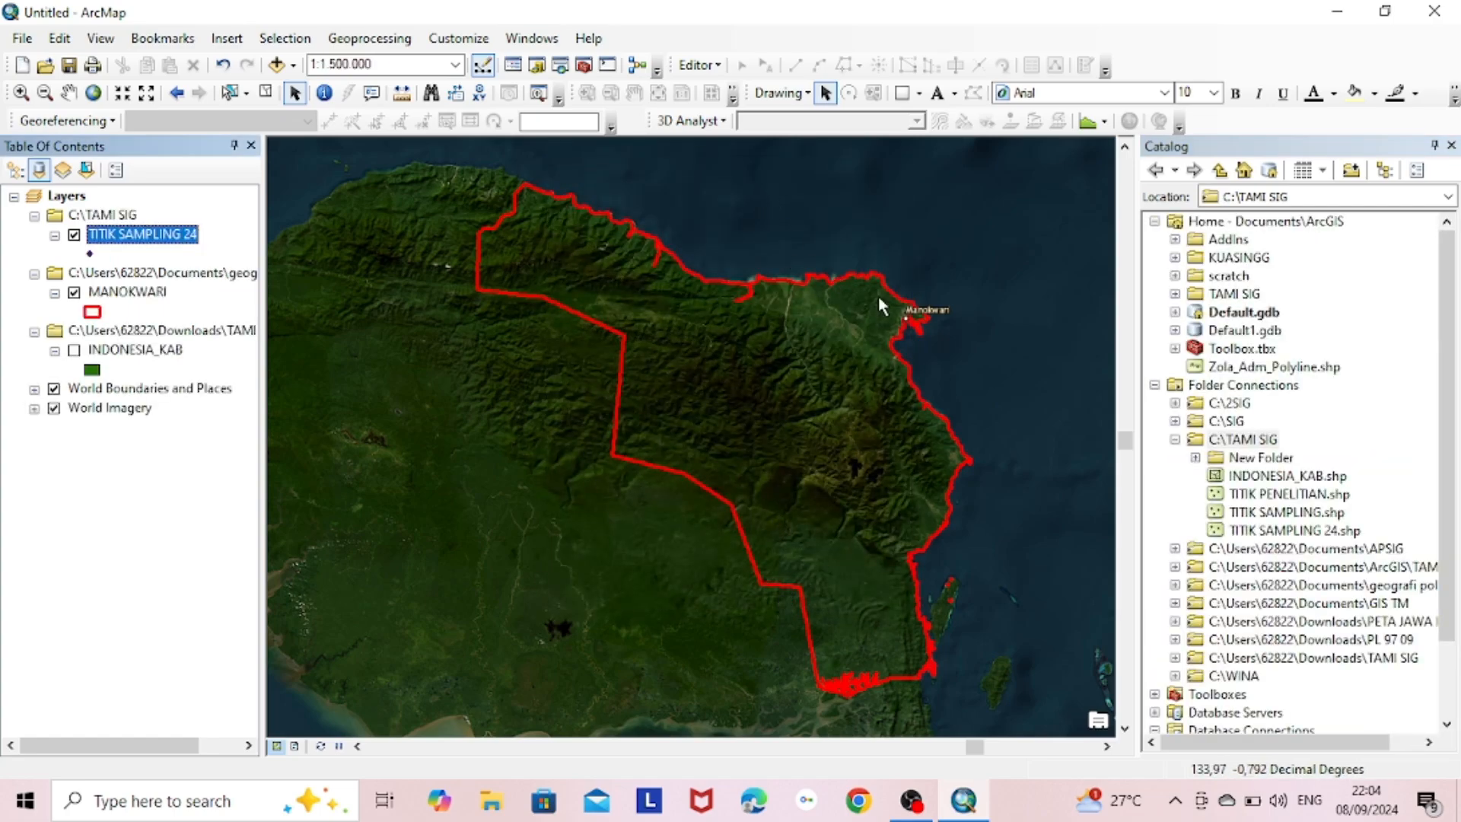
left_click(1451, 147)
Start an edit session on the TITIK SAMPLING 24 layer.
left_click(698, 64)
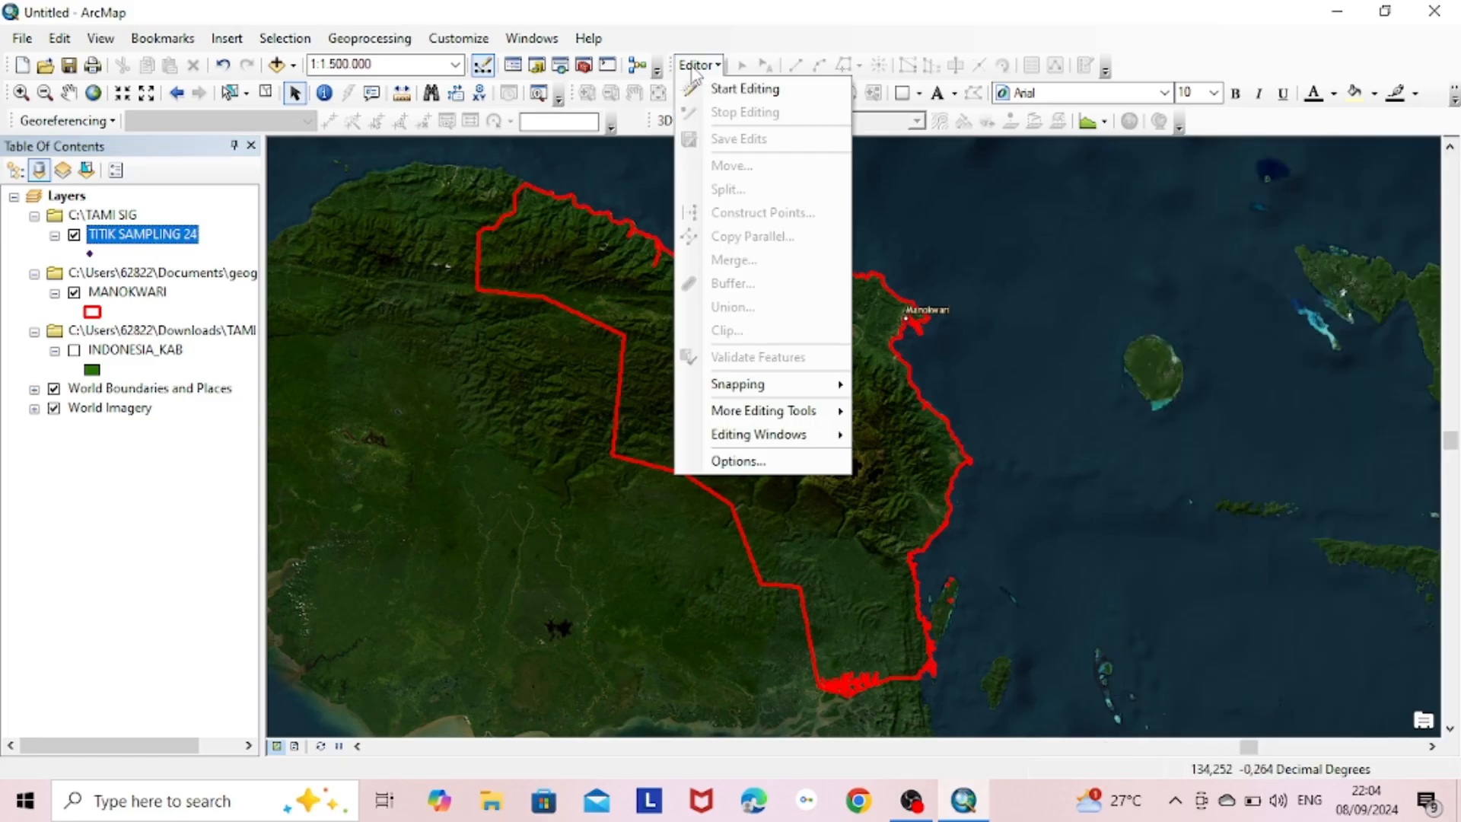
left_click(710, 89)
left_click(647, 256)
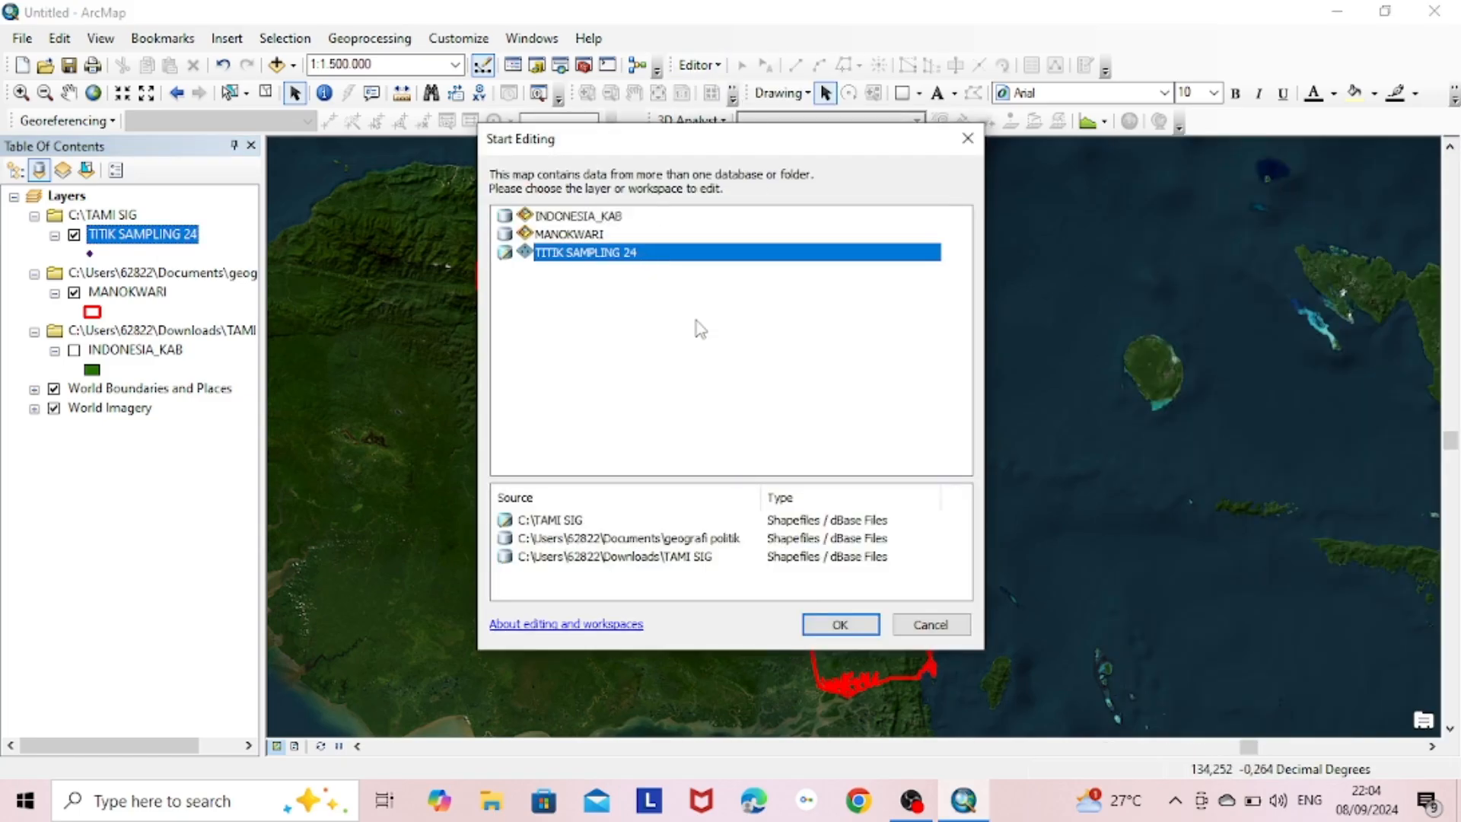
left_click(837, 618)
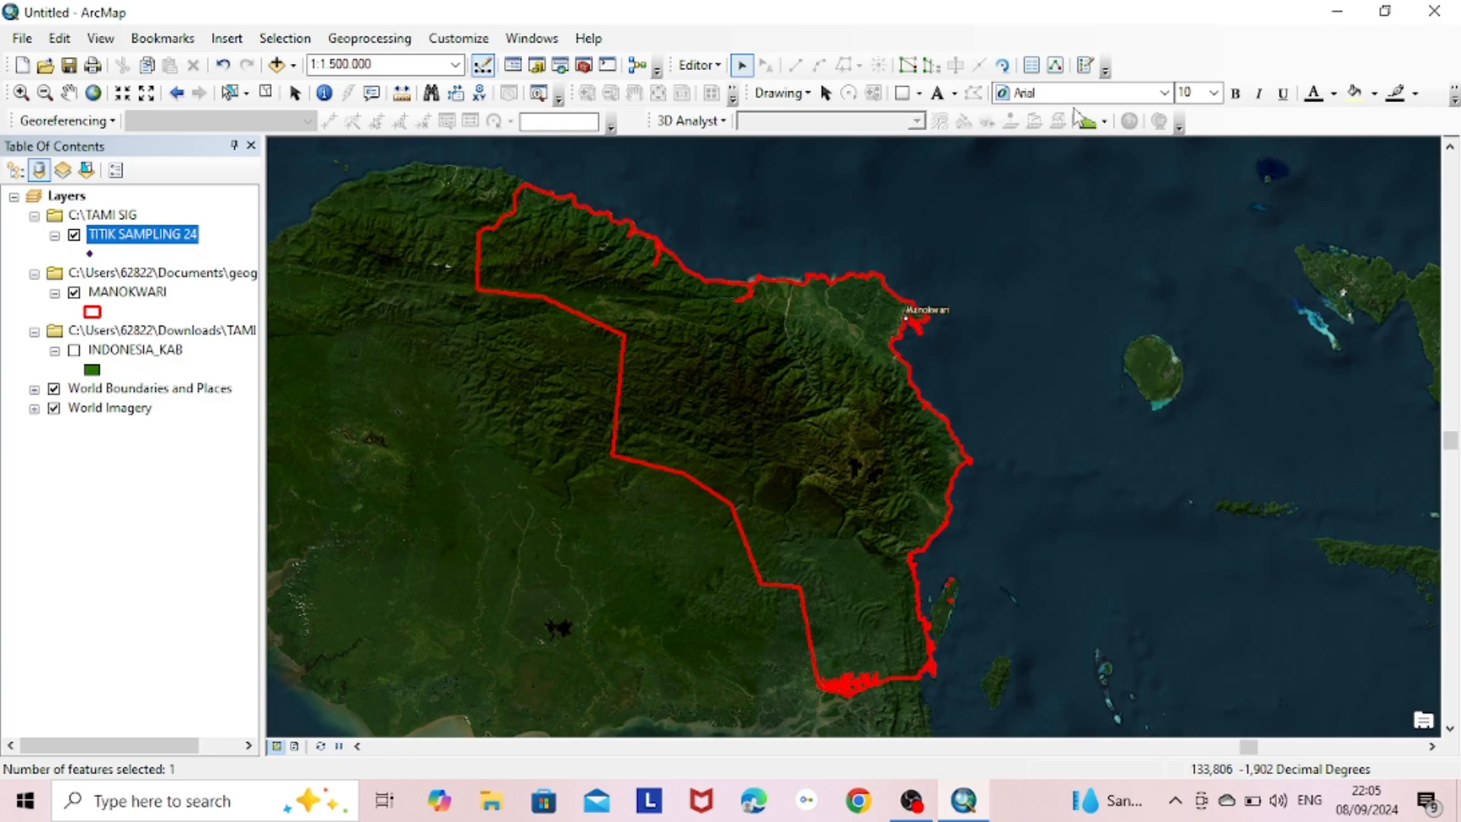
Place three TITIK SAMPLING 24 points just offshore along Manokwari's coast: one in the north, one near Manokwari town and one in the east.
left_click(1086, 64)
left_click(1256, 218)
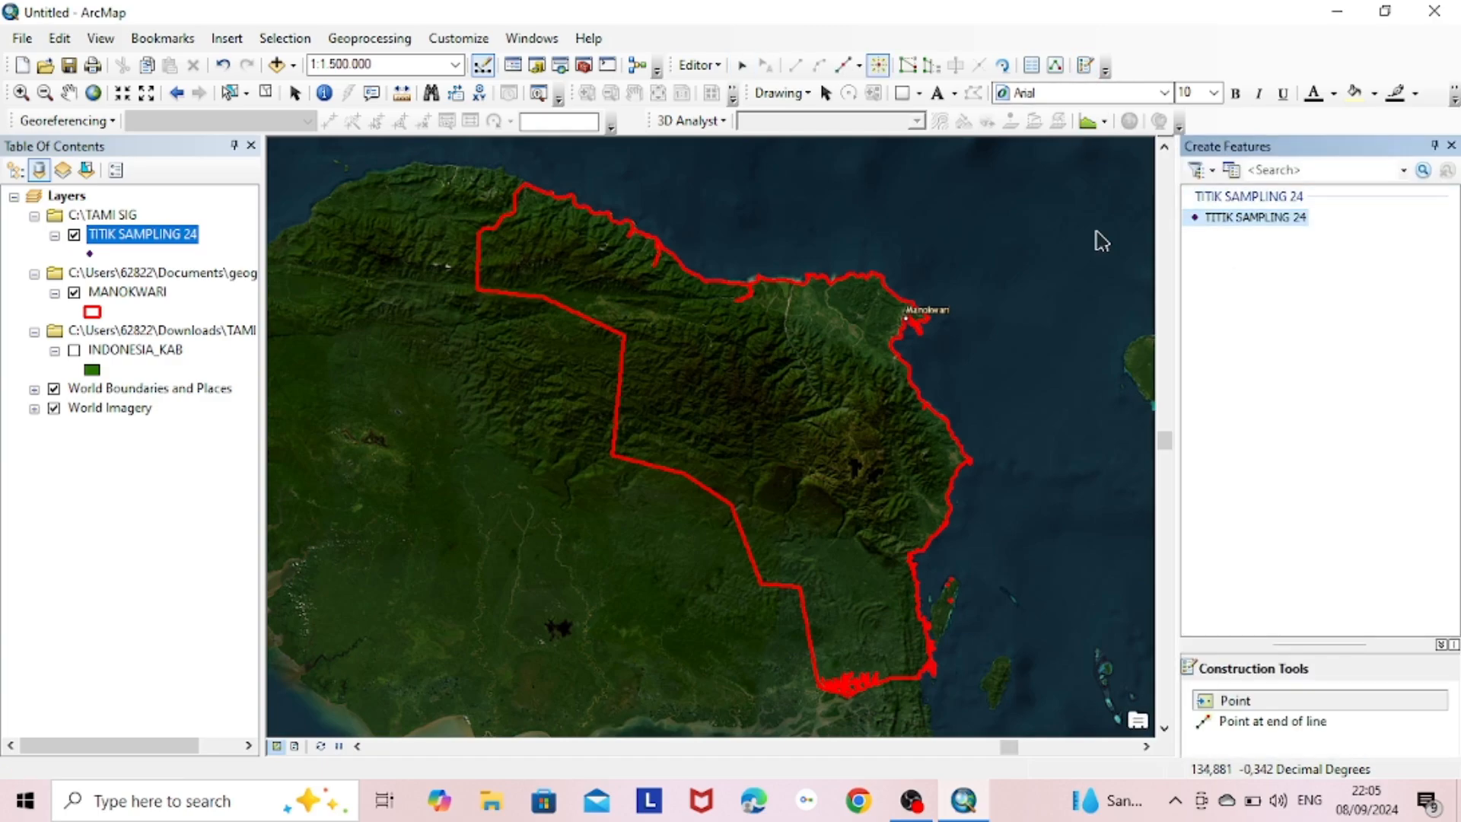
left_click(667, 224)
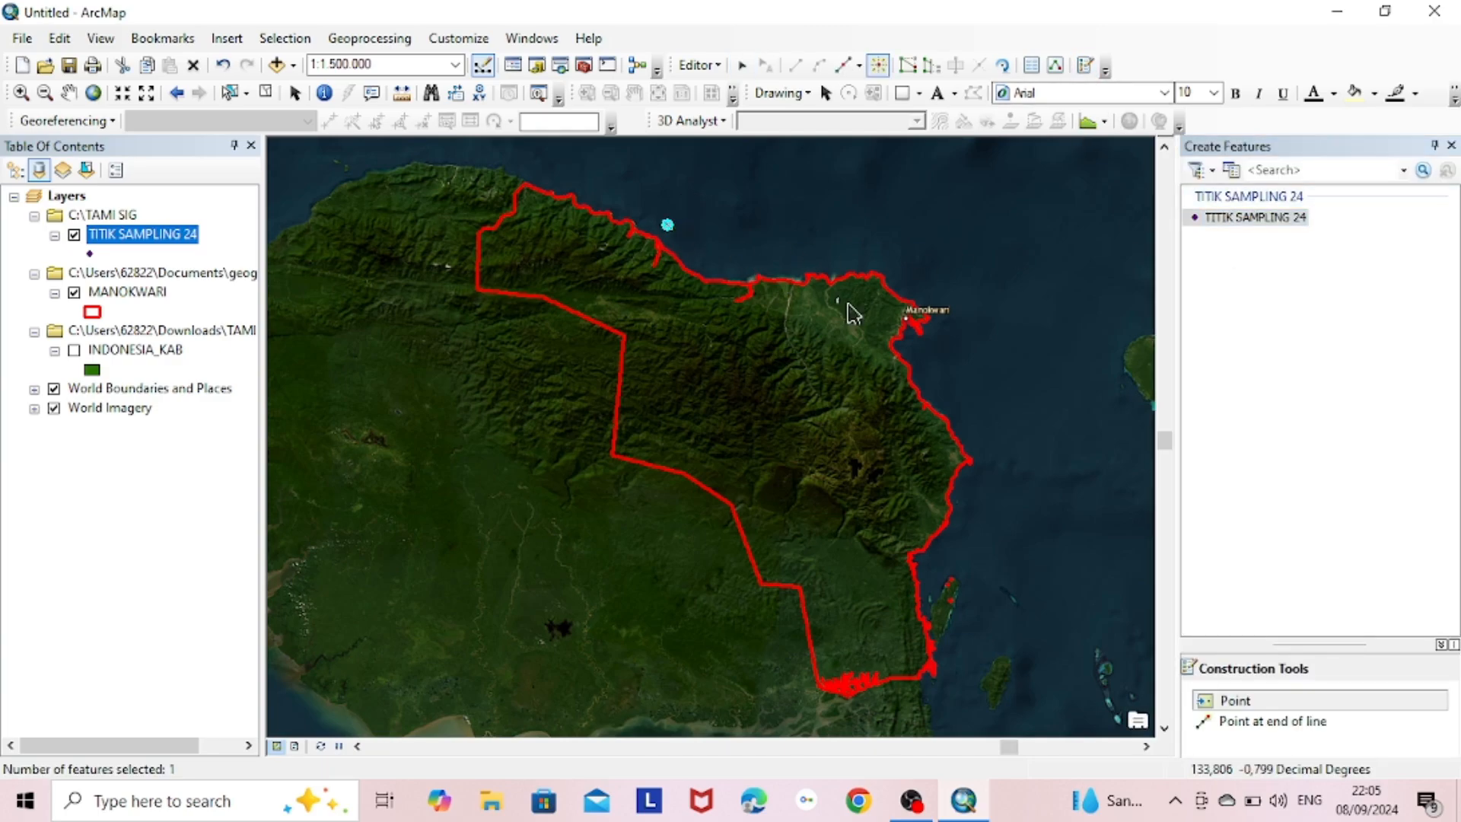
left_click(927, 347)
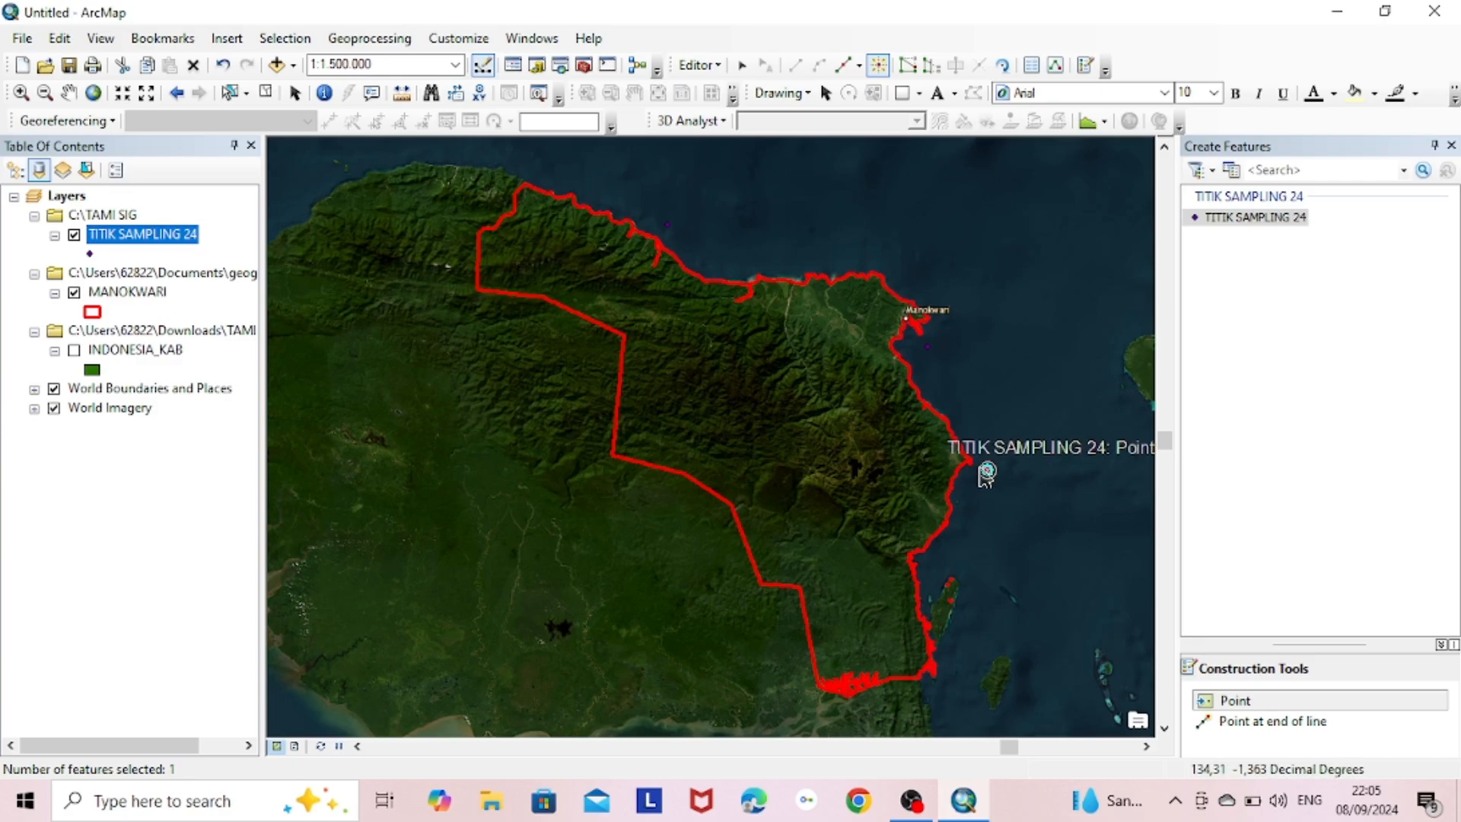
Change the TITIK SAMPLING 24 point symbol to a red Pushpin 2 and hide the feature creation window.
left_click(89, 254)
left_click_drag(801, 280, 800, 387)
left_click(688, 407)
left_click(929, 315)
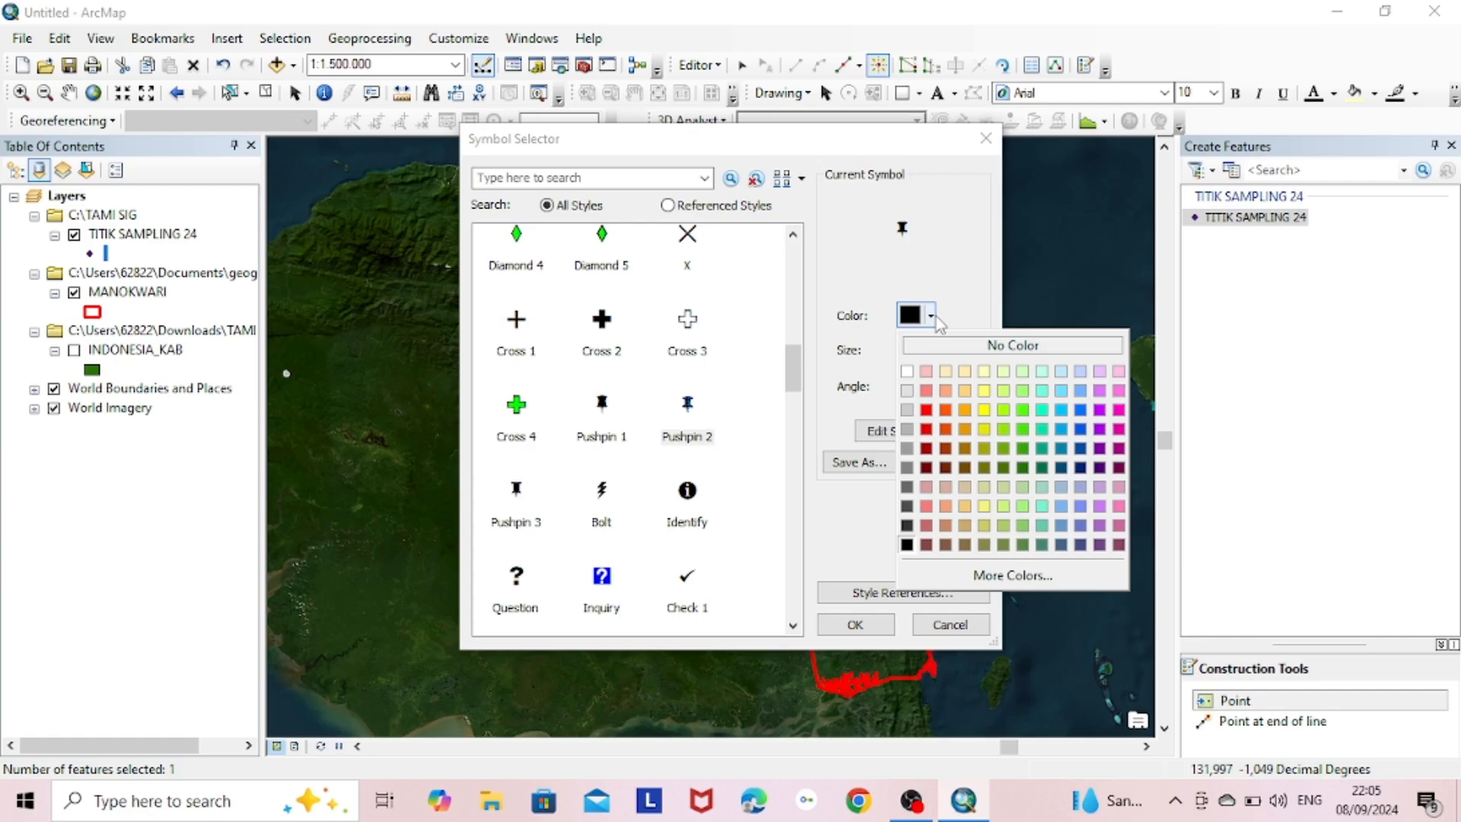
left_click(937, 427)
left_click(890, 632)
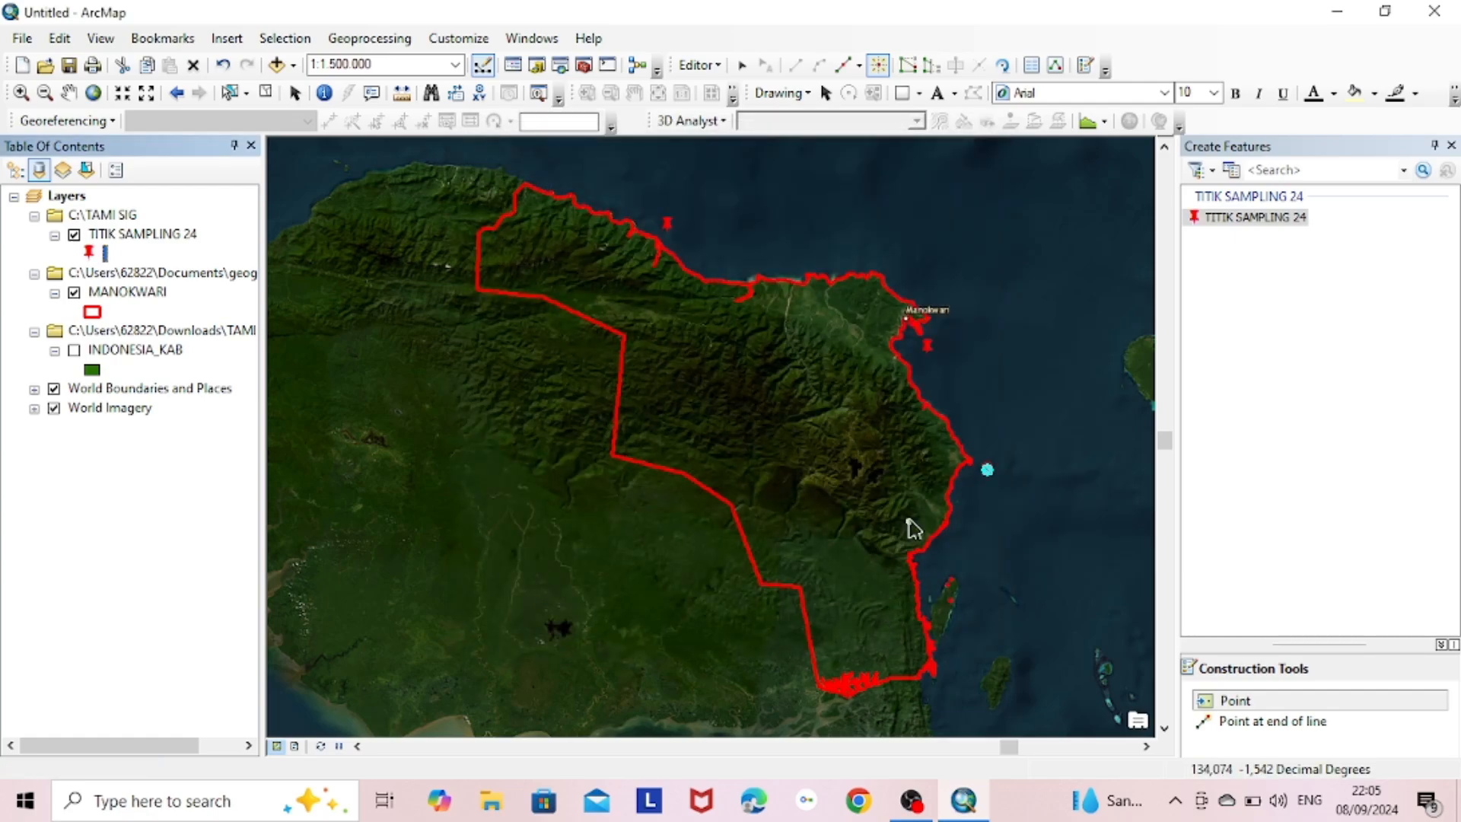
left_click(1452, 146)
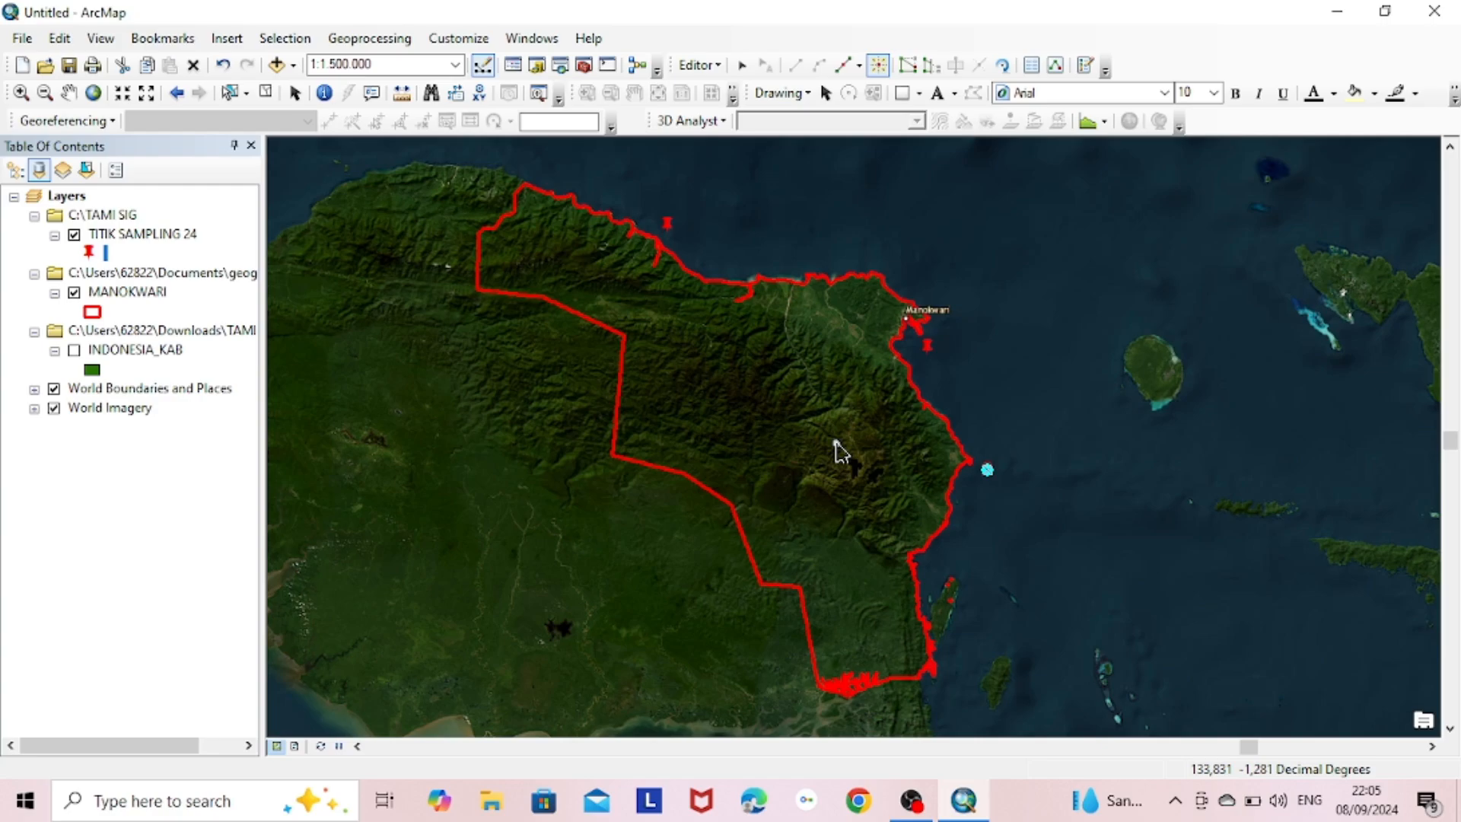
Open the attribute table of the TITIK SAMPLING 24 layer and its table options.
left_click(164, 236)
right_click(165, 236)
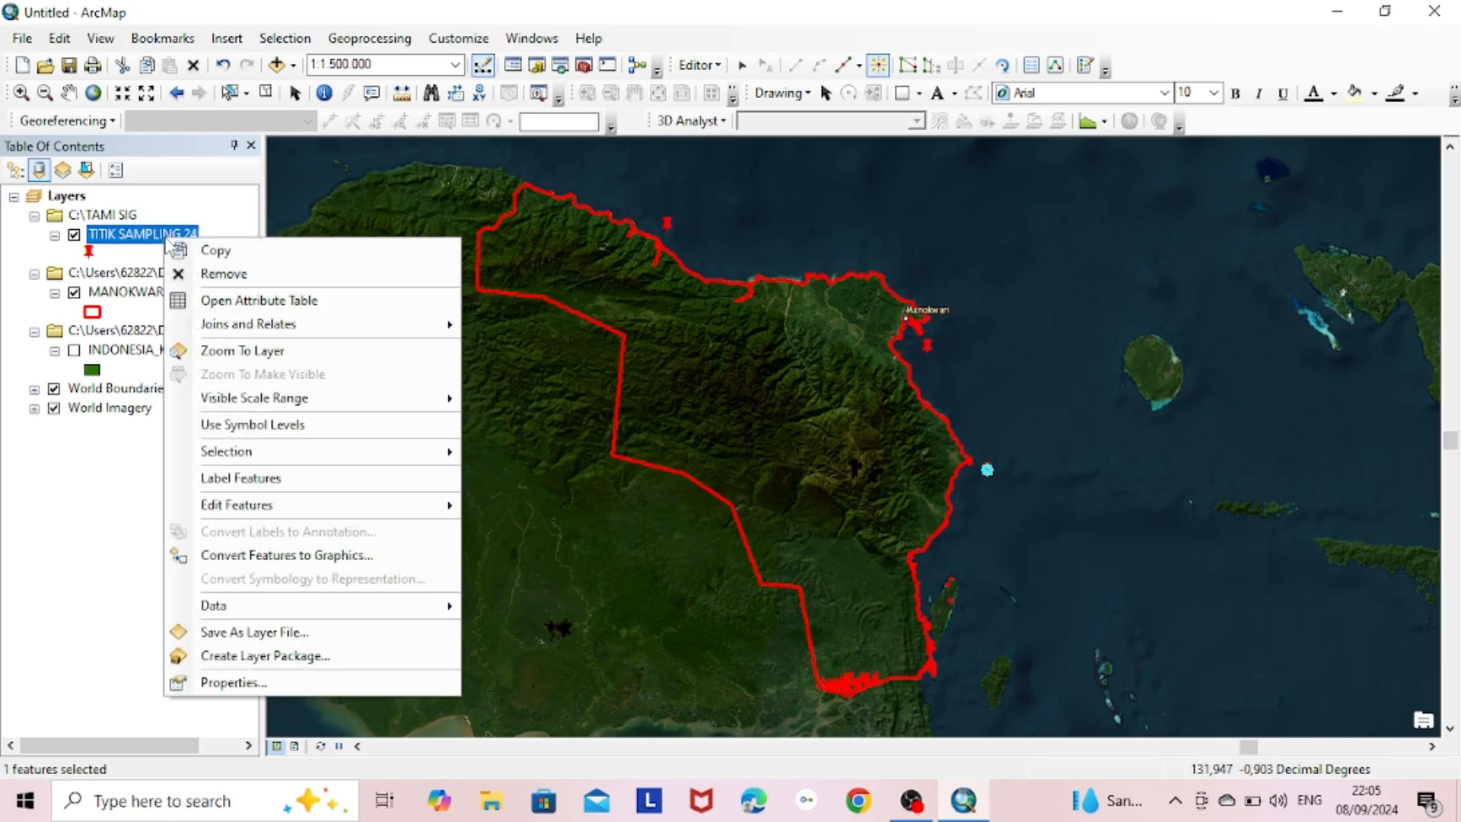
left_click(243, 302)
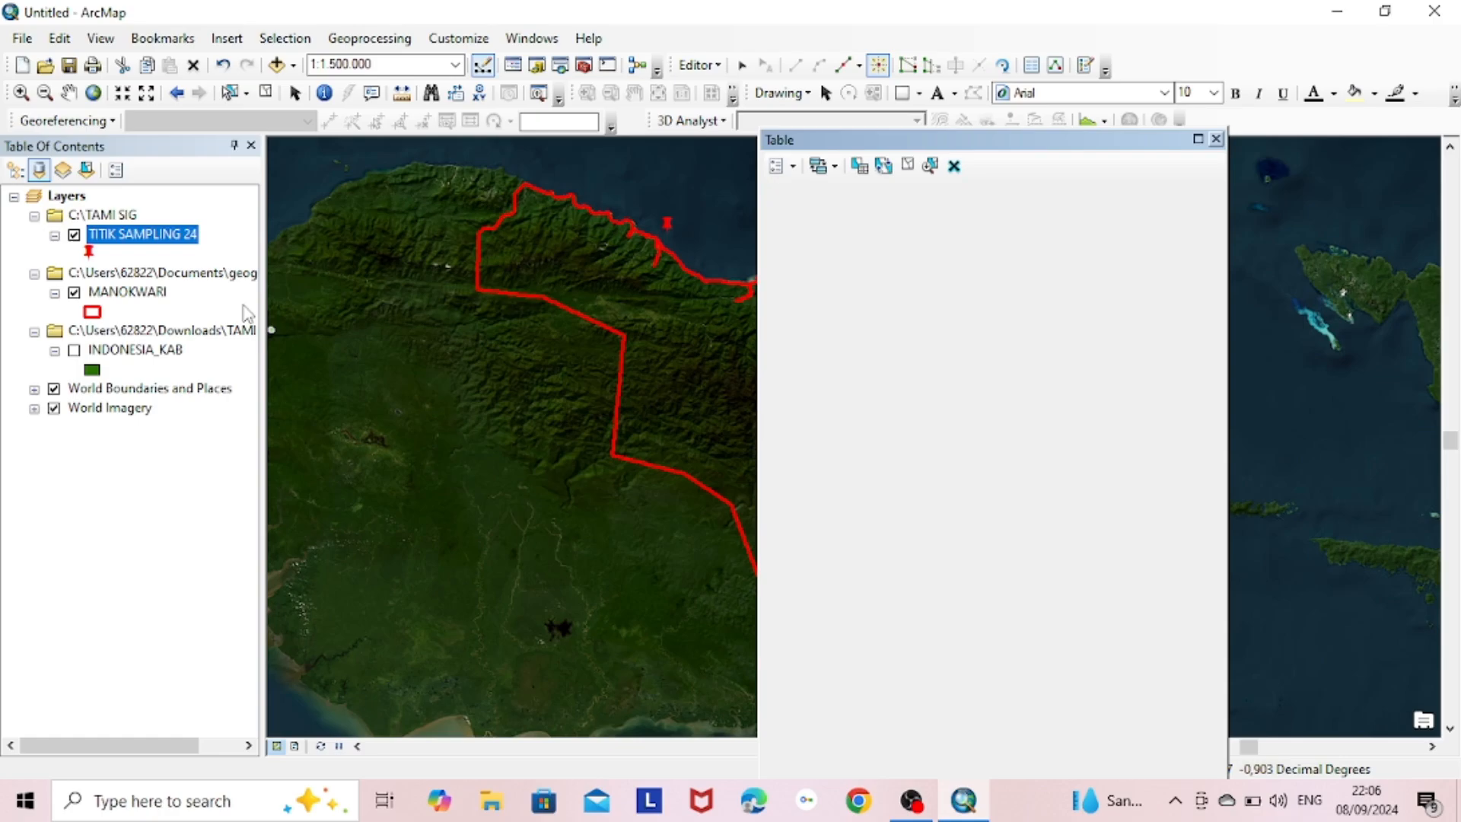
left_click(799, 167)
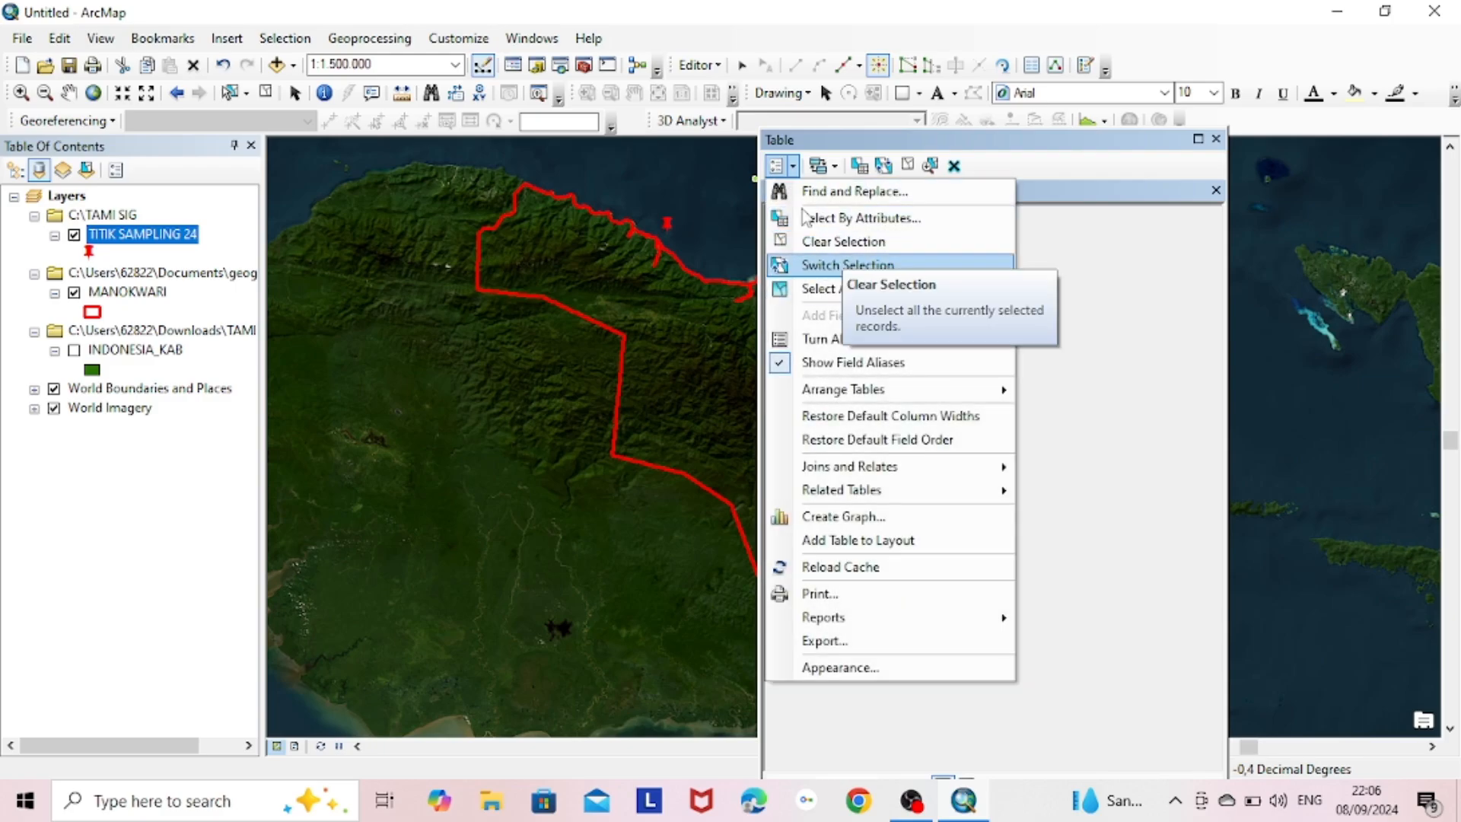
Stop the edit session and save the edits to the sampling points.
left_click(710, 67)
left_click(709, 67)
left_click(743, 107)
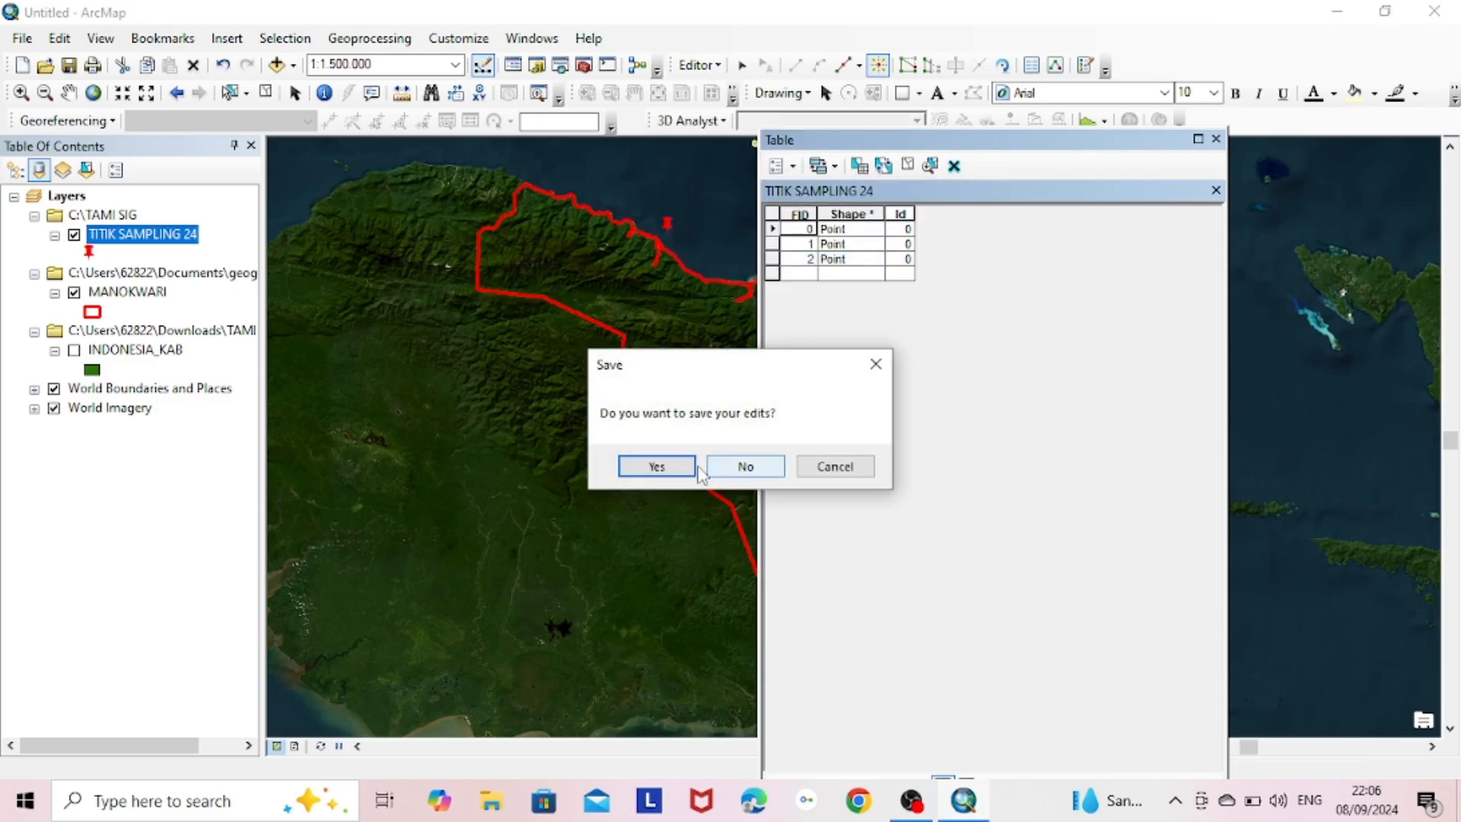
left_click(685, 466)
Add a Text field named STASIUN to the TITIK SAMPLING 24 attribute table.
left_click(784, 165)
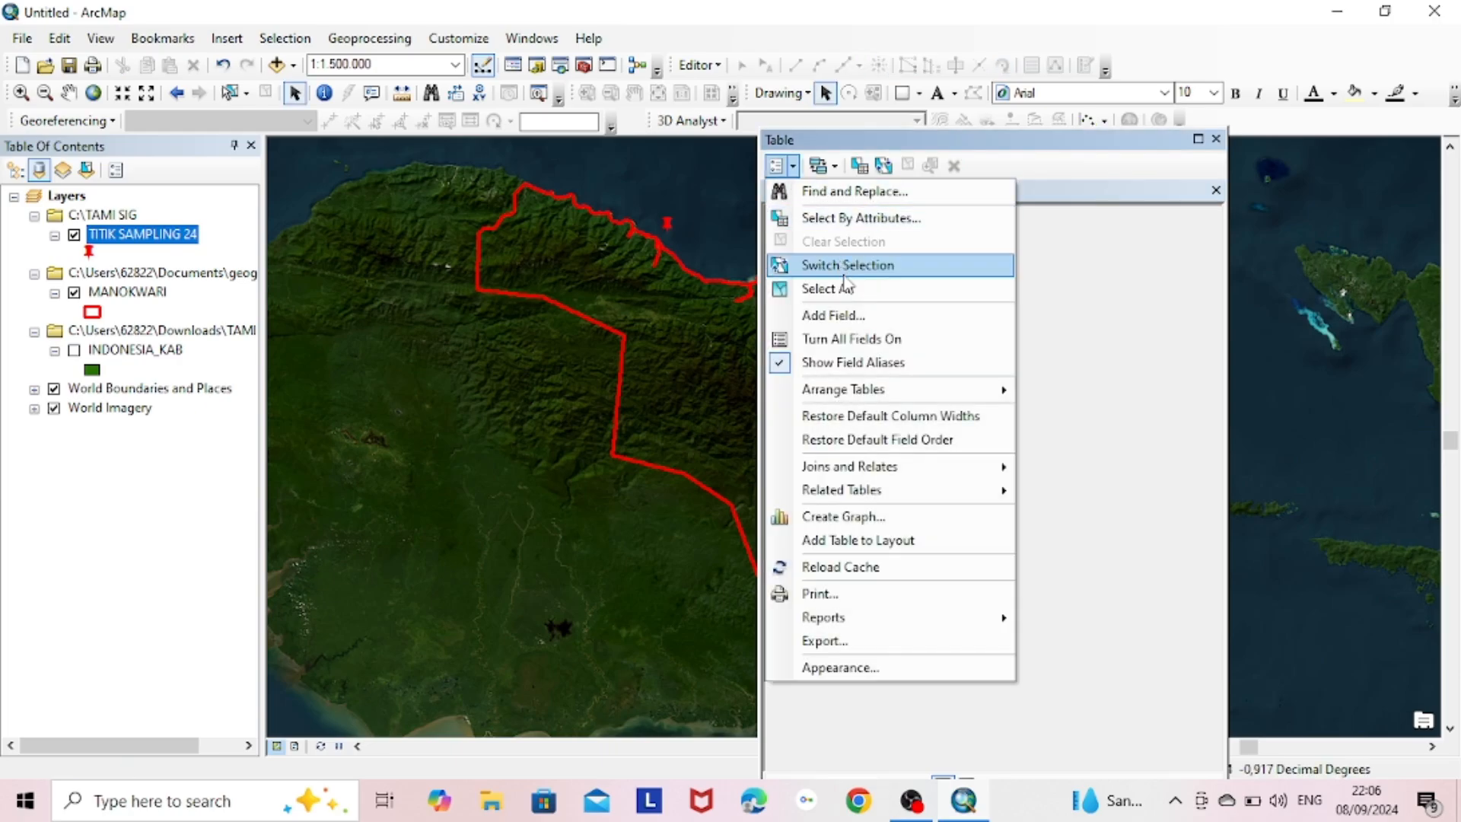
left_click(853, 316)
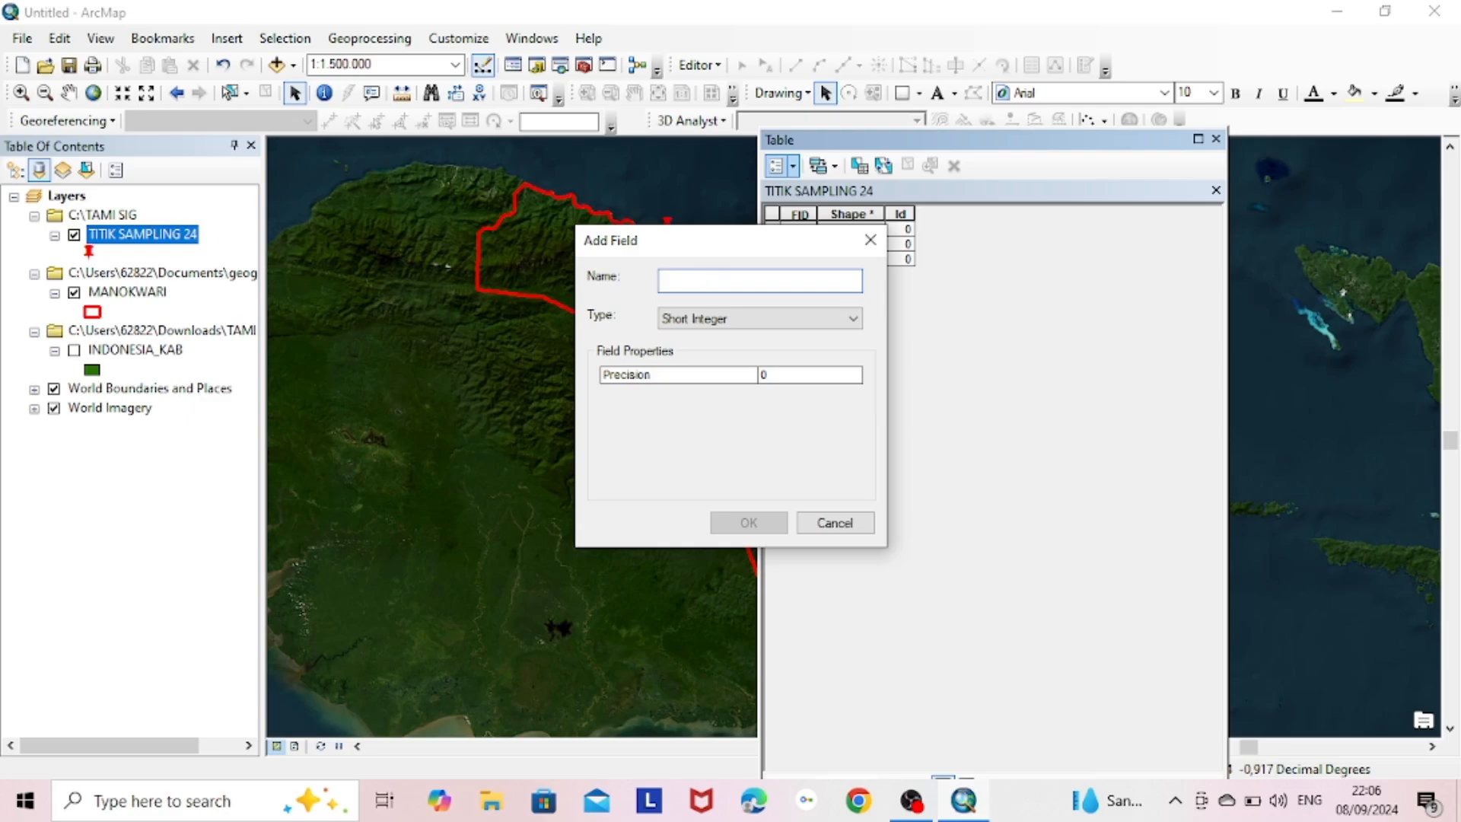
type("STASIUN")
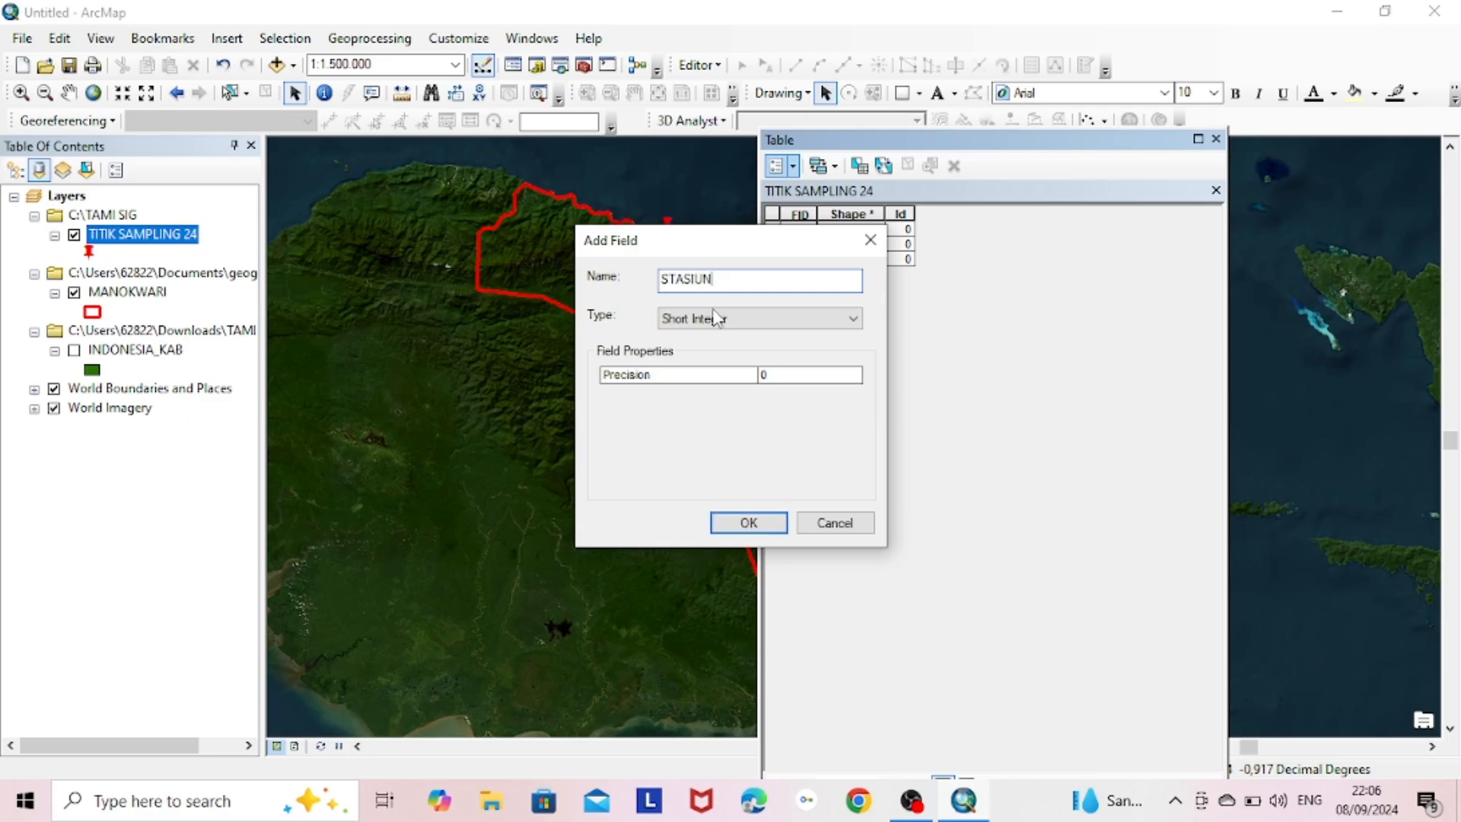
left_click(713, 318)
left_click(709, 392)
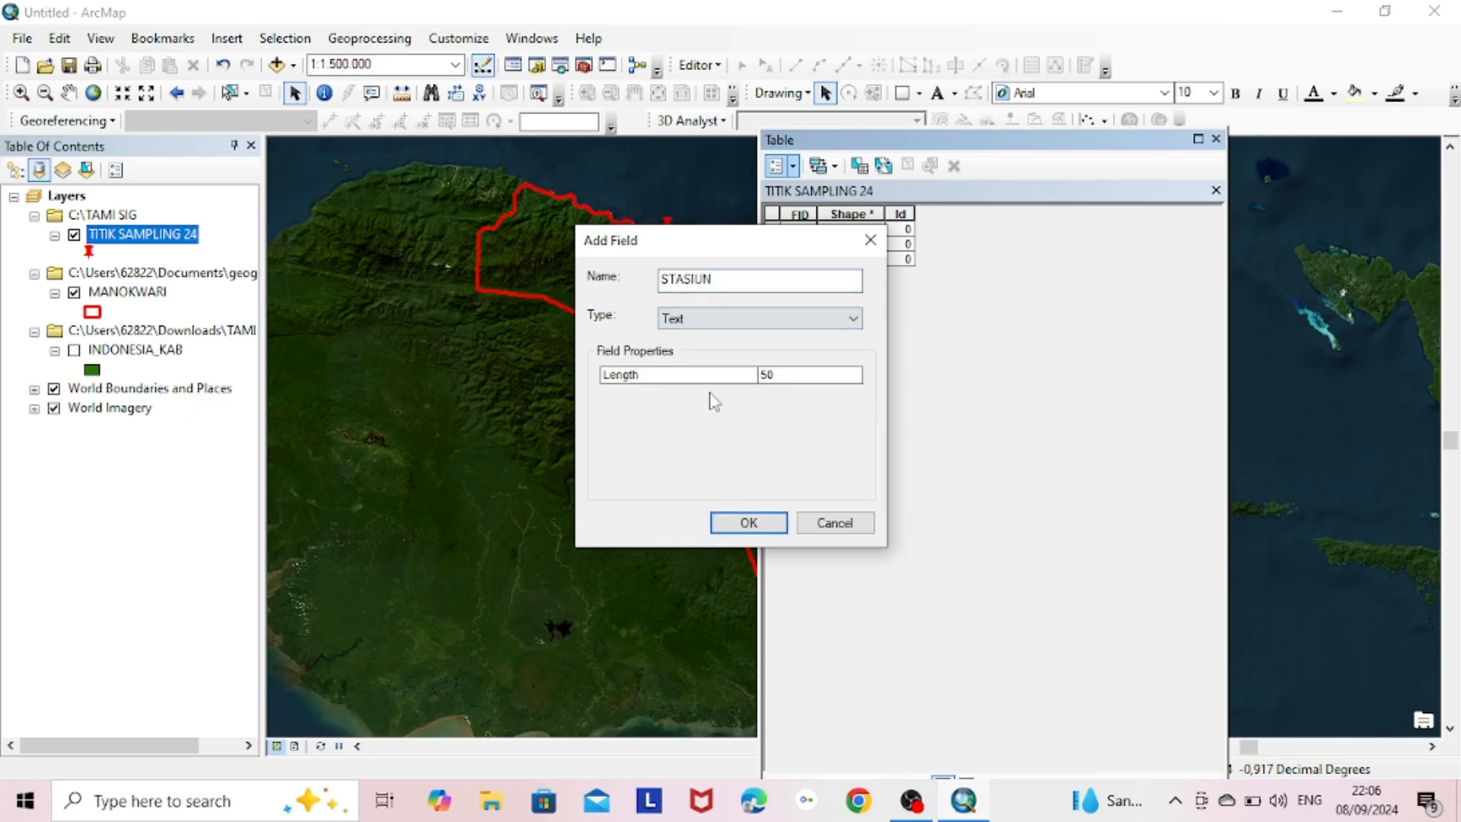
left_click(770, 525)
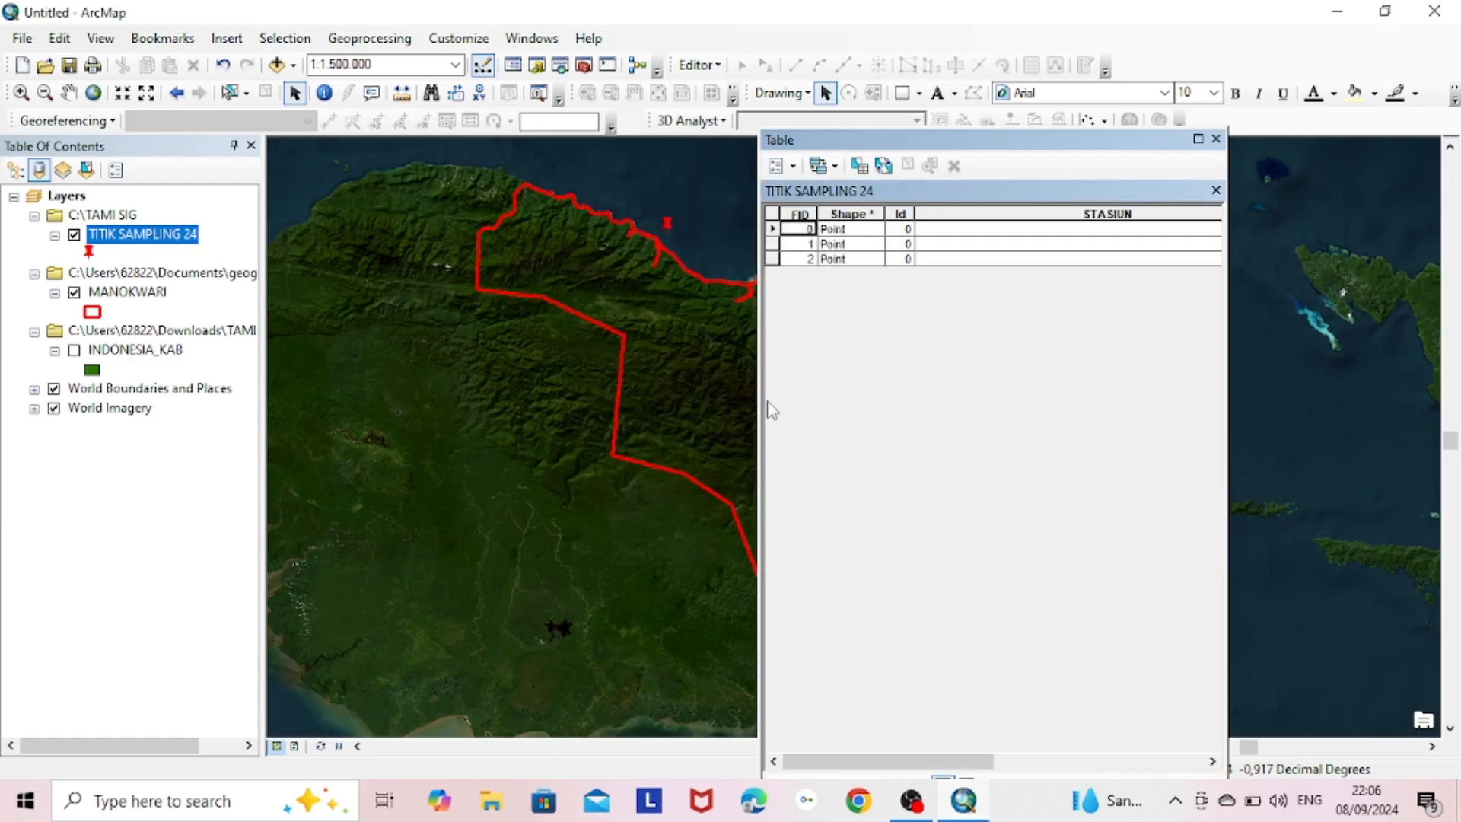
Start an edit session on the TITIK SAMPLING 24 layer.
left_click(719, 66)
left_click(745, 89)
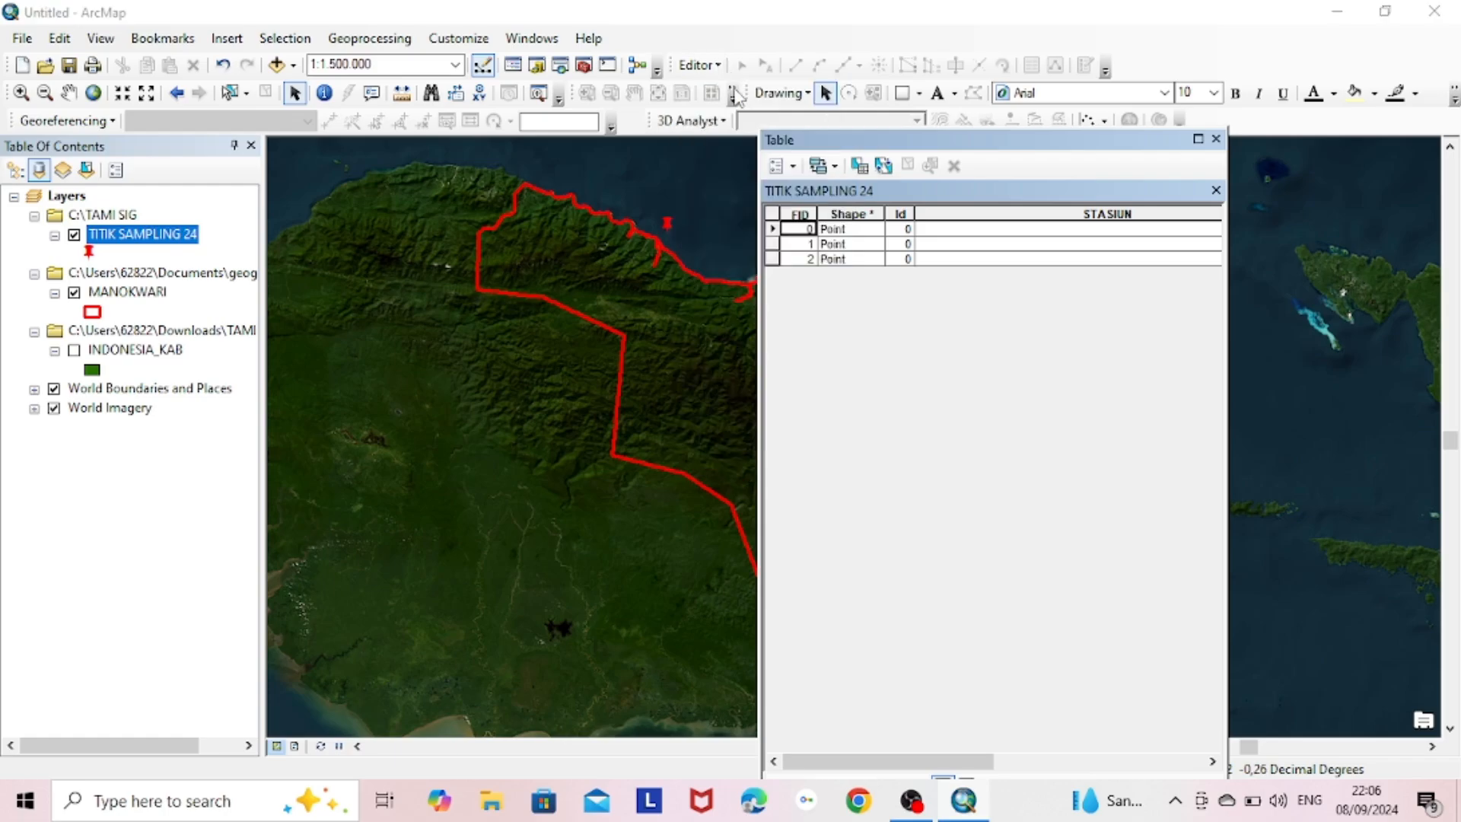
left_click(638, 253)
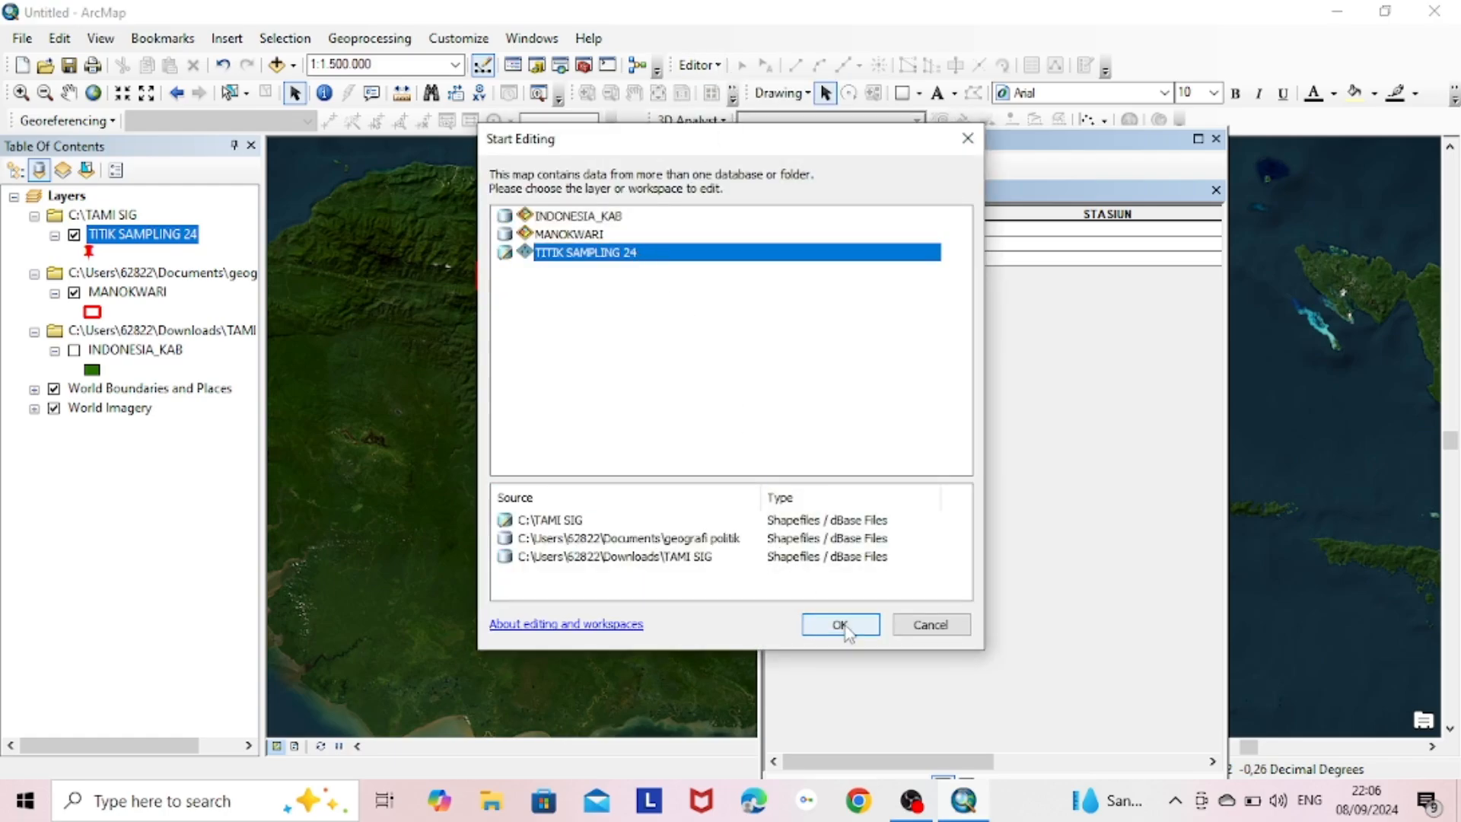
left_click(841, 624)
Fill the STASIUN field of the three points with STASIUN 1, STASIUN 2 and STASIUN 3, and close the attribute table.
left_click(926, 230)
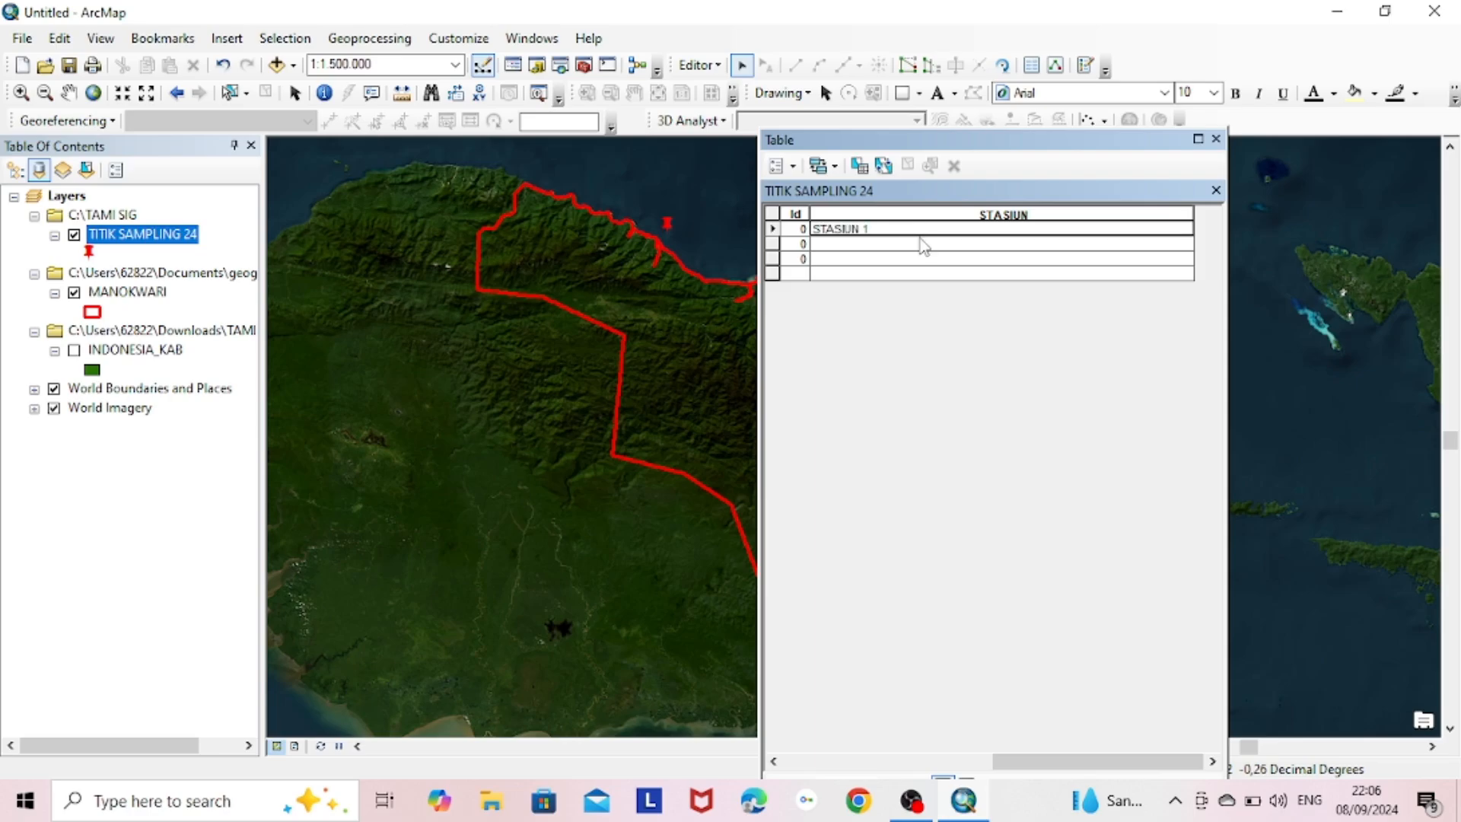
left_click(922, 244)
type("STASIUN 2")
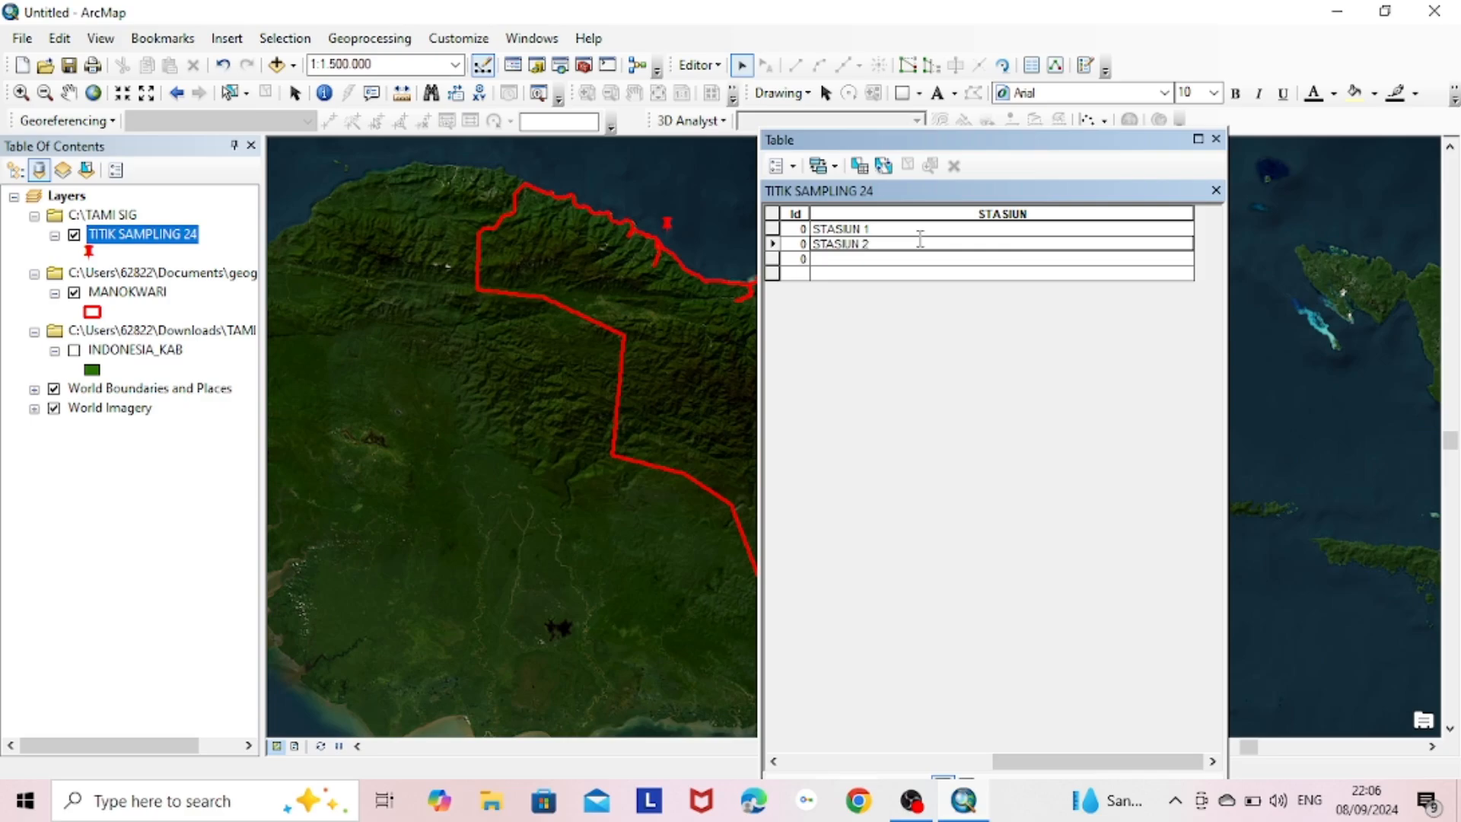
key("Return")
type("STASIUN 3")
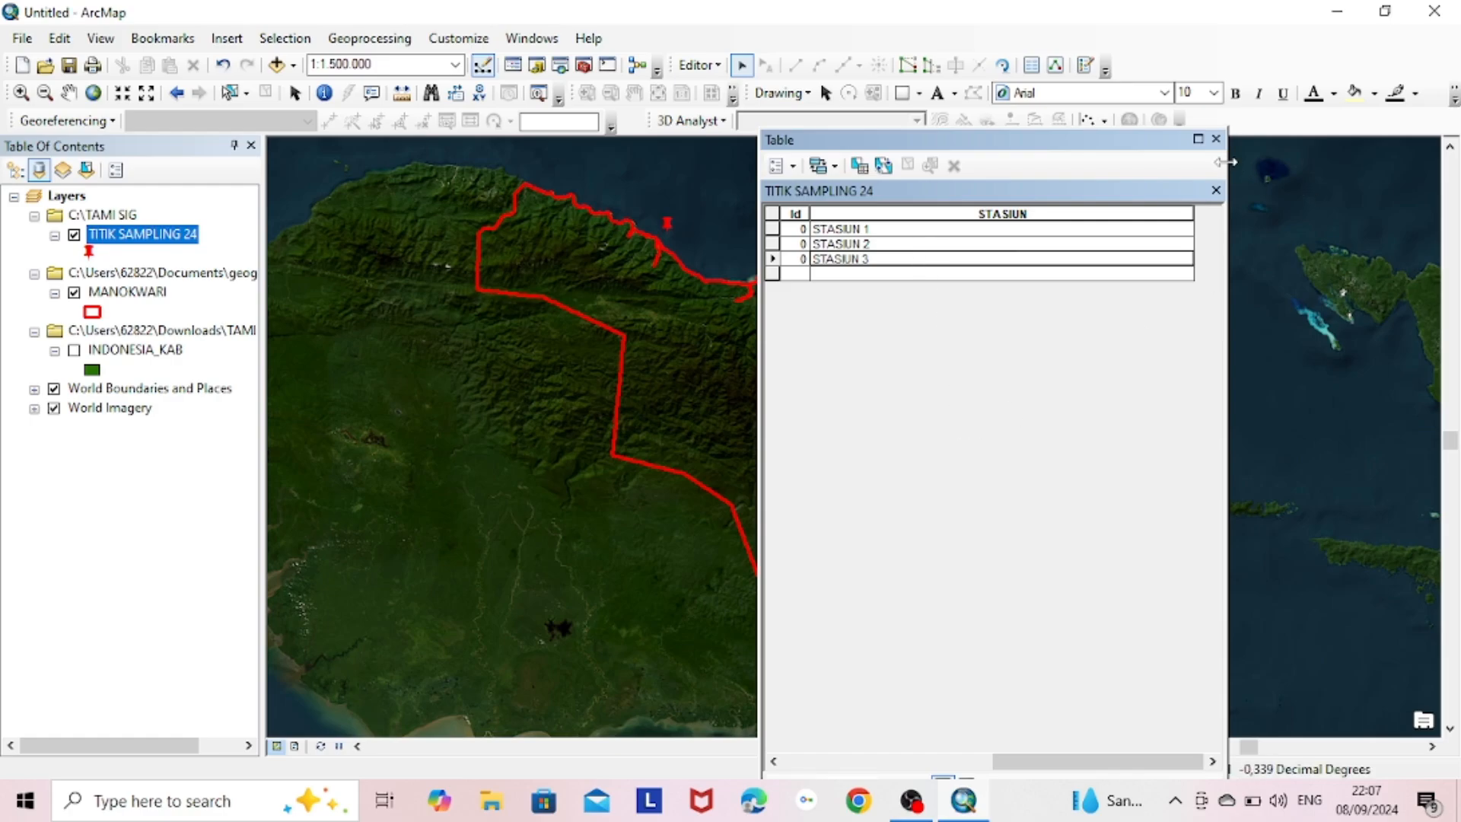
left_click(1216, 139)
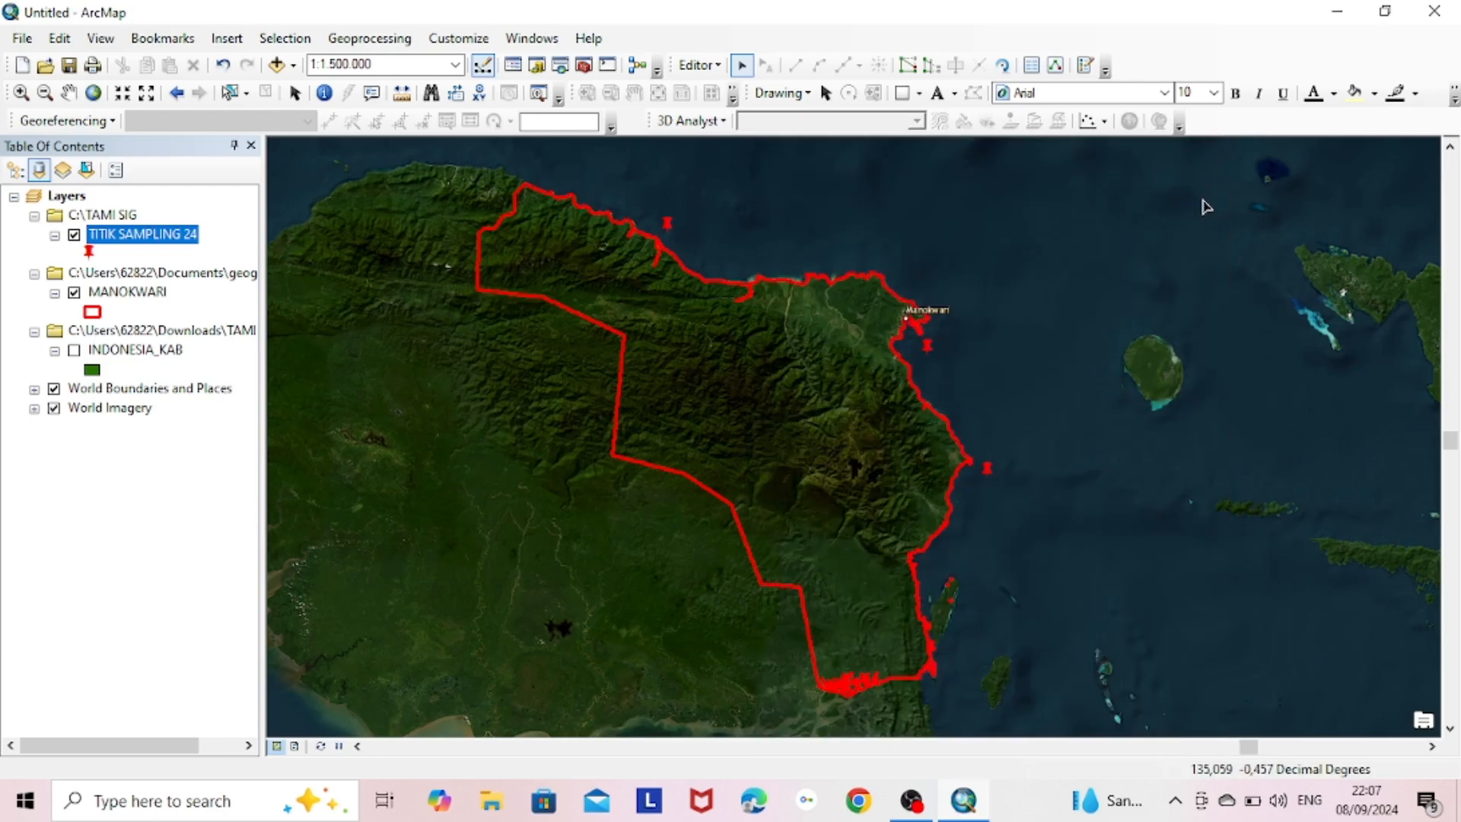
Turn on labels for the TITIK SAMPLING 24 layer and use STASIUN as its label field.
right_click(160, 240)
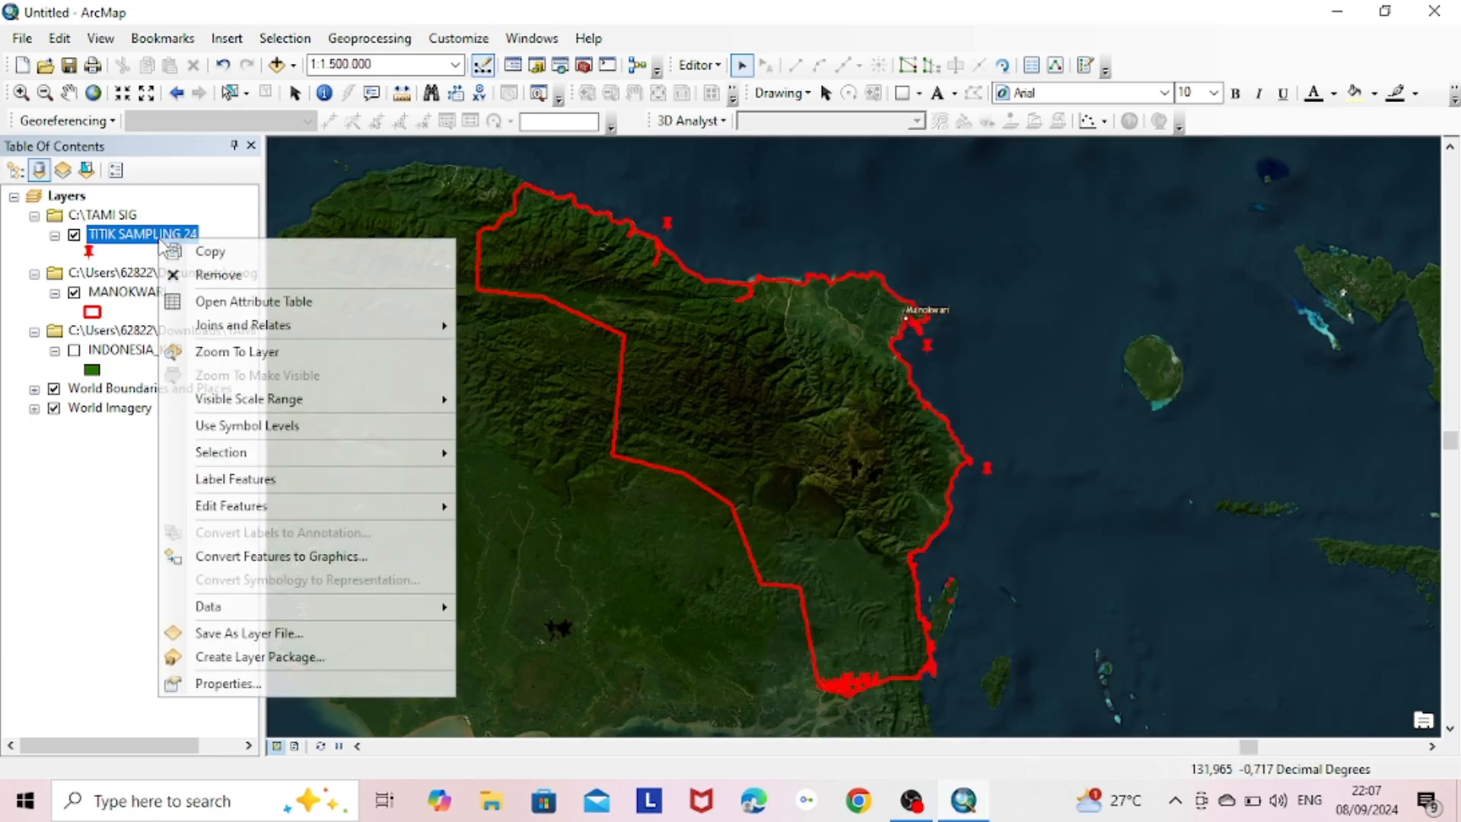
left_click(283, 477)
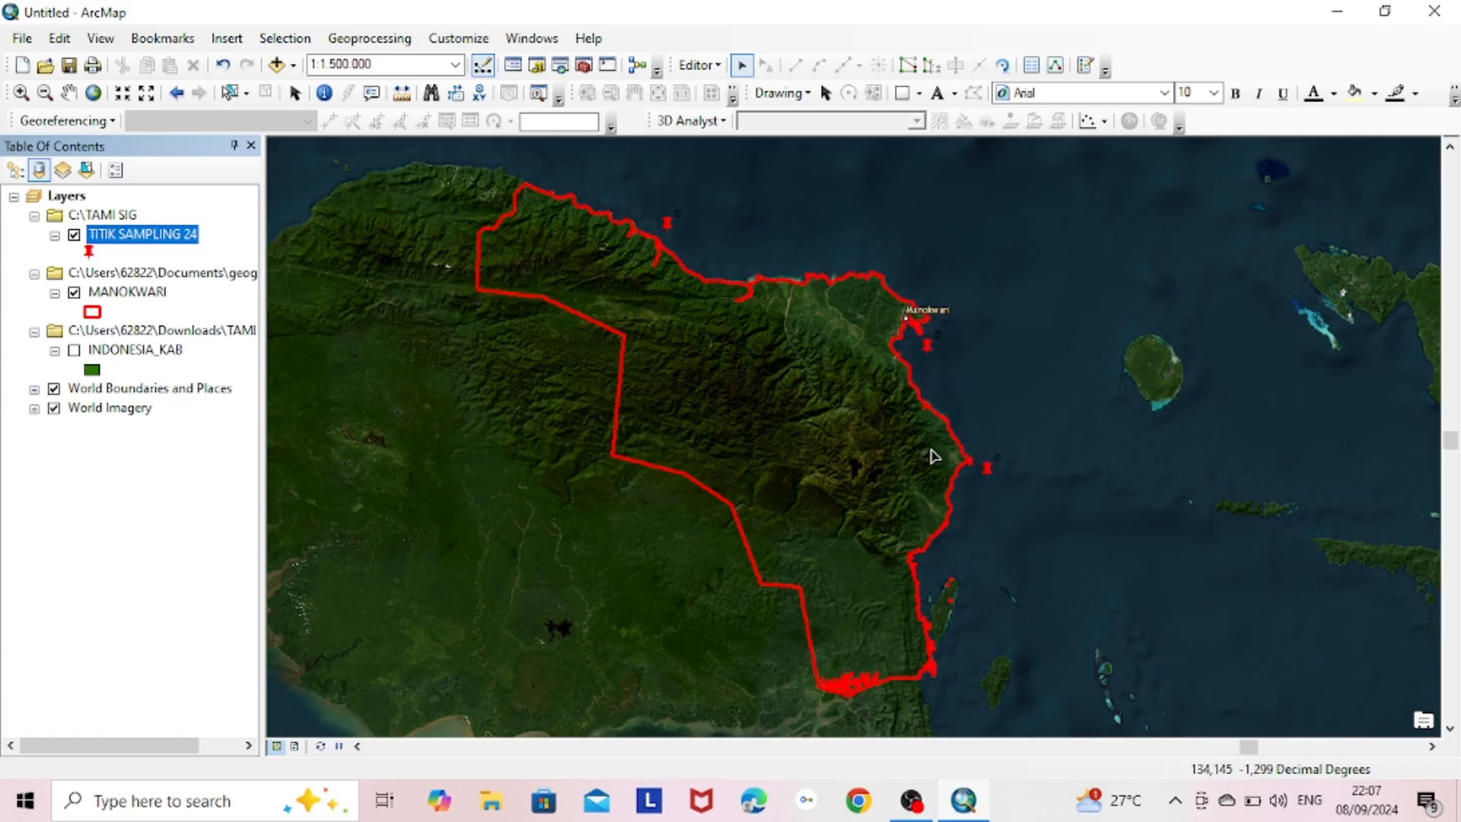
right_click(162, 251)
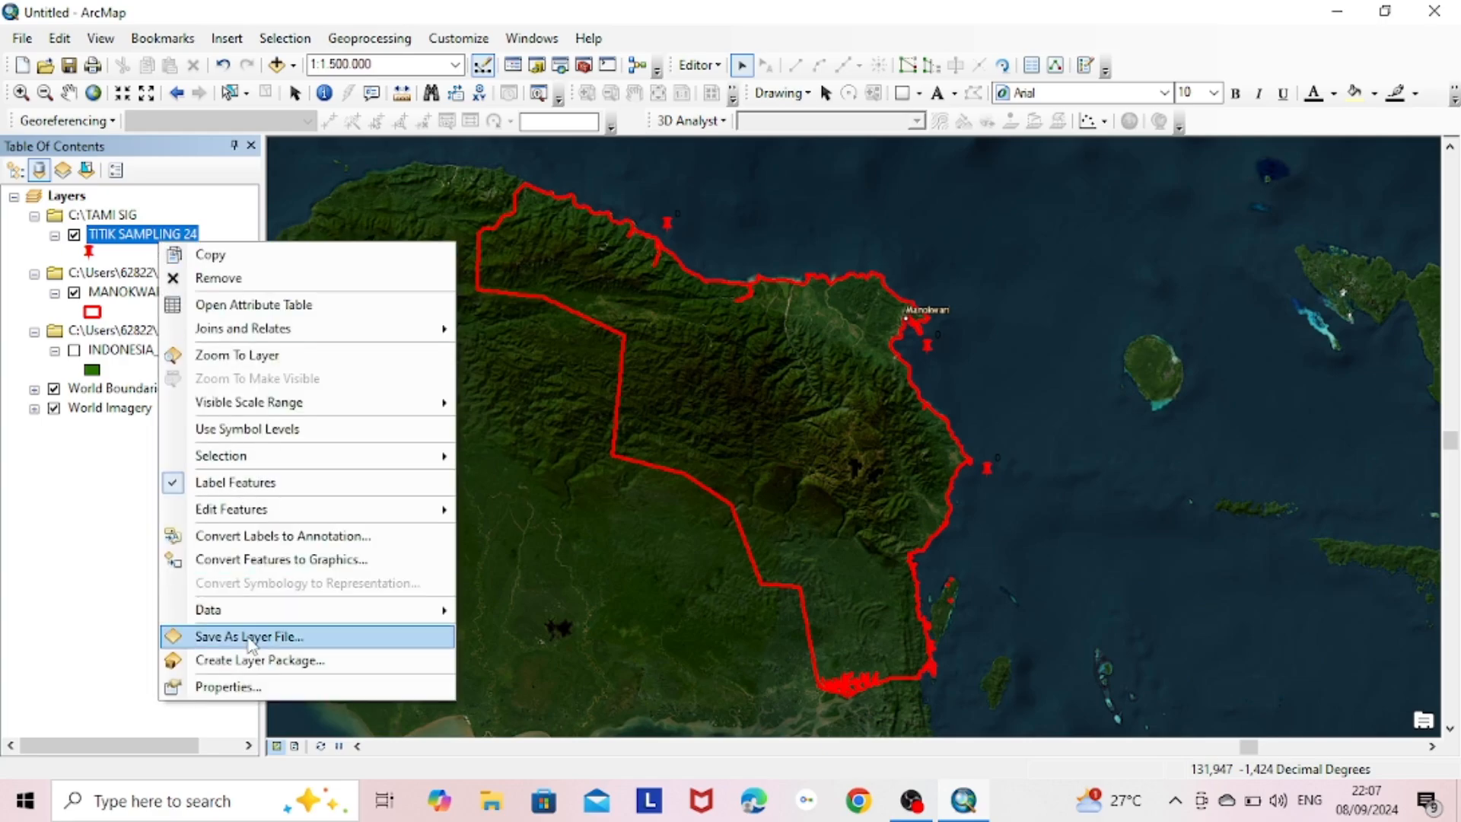
left_click(258, 687)
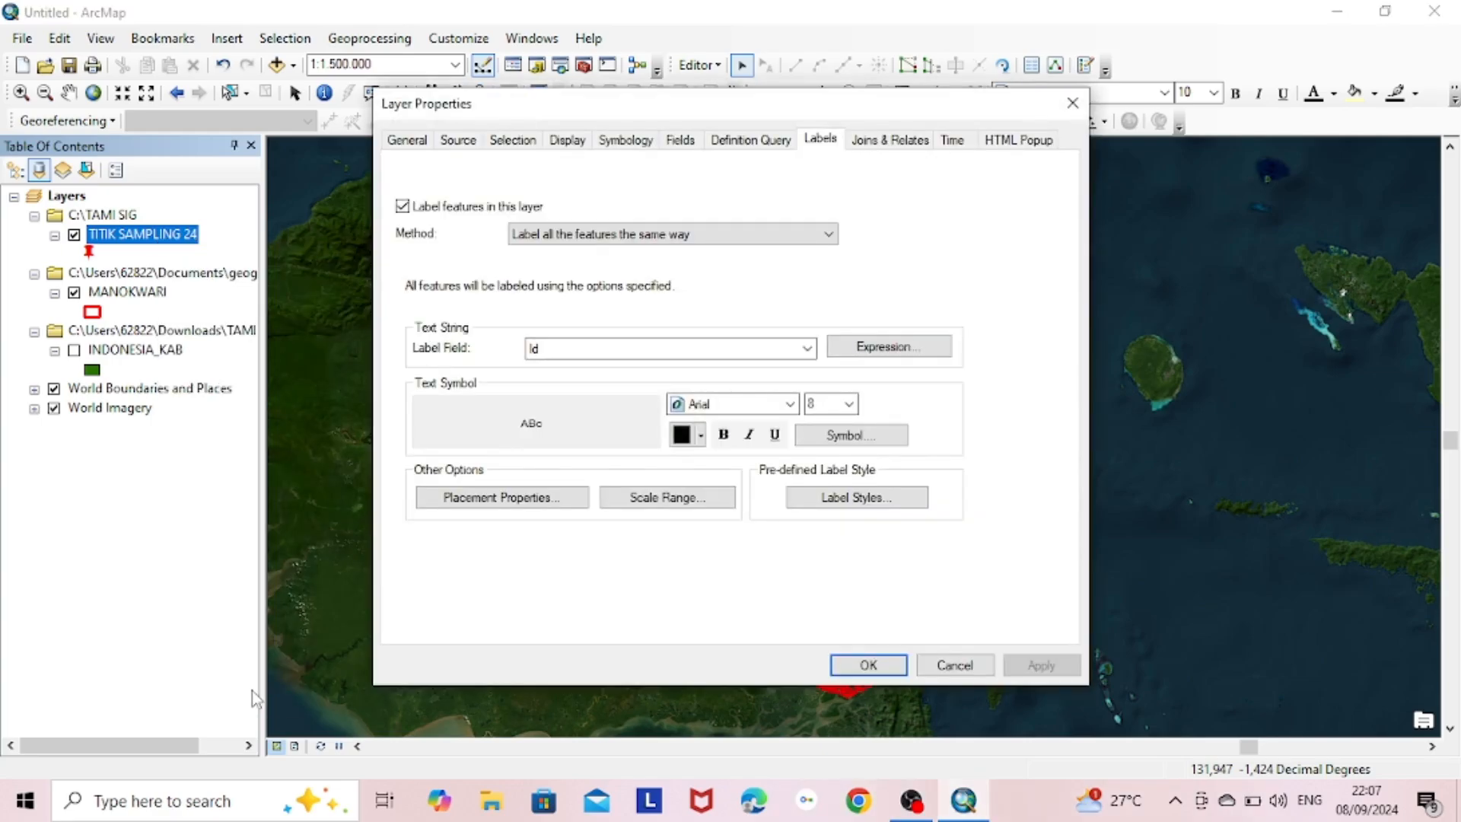
left_click(562, 350)
left_click(567, 392)
Format the station labels as bold Times New Roman, size 10, and apply the layer properties.
left_click(712, 405)
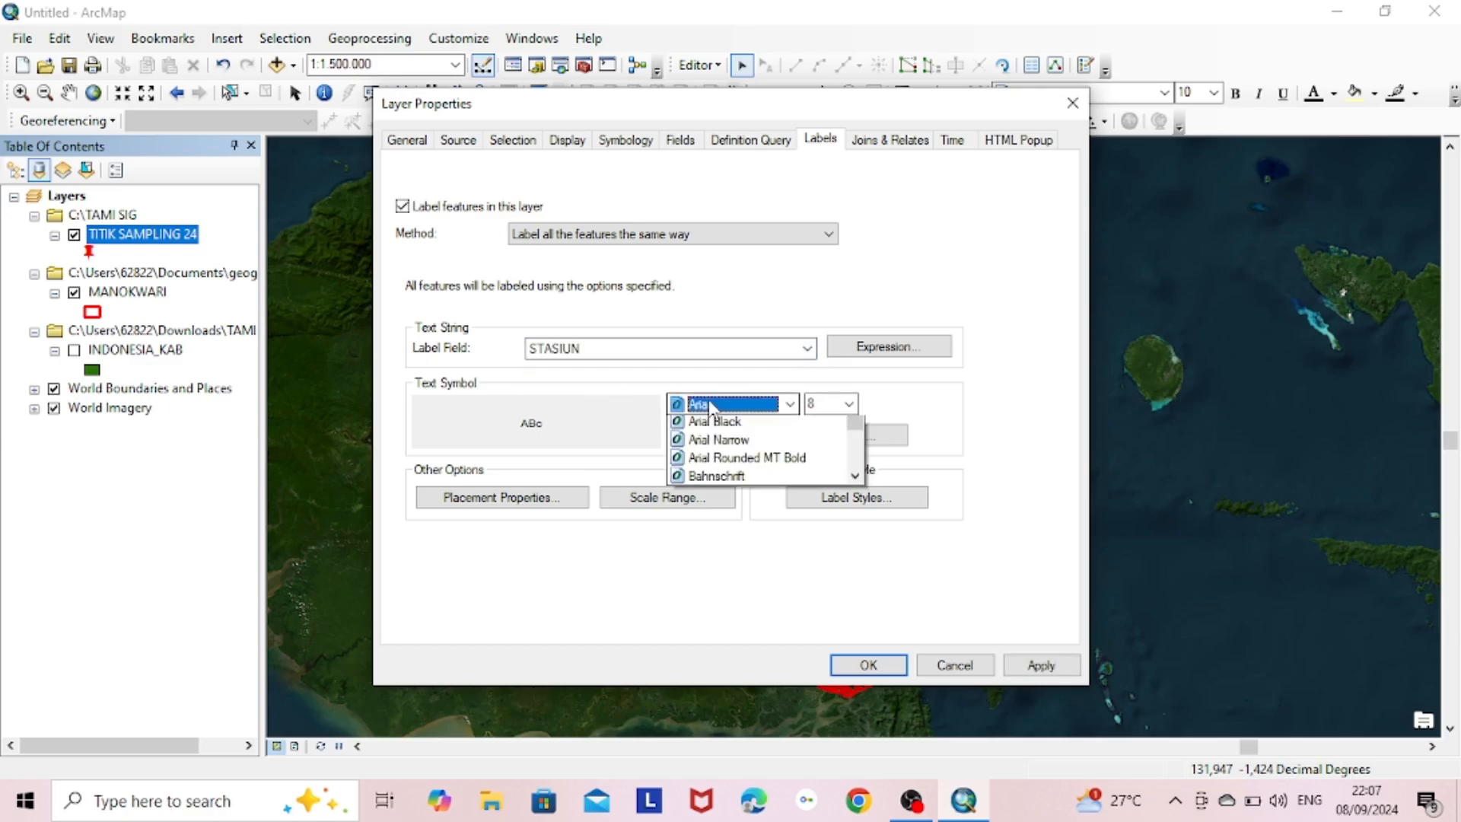
type("ti")
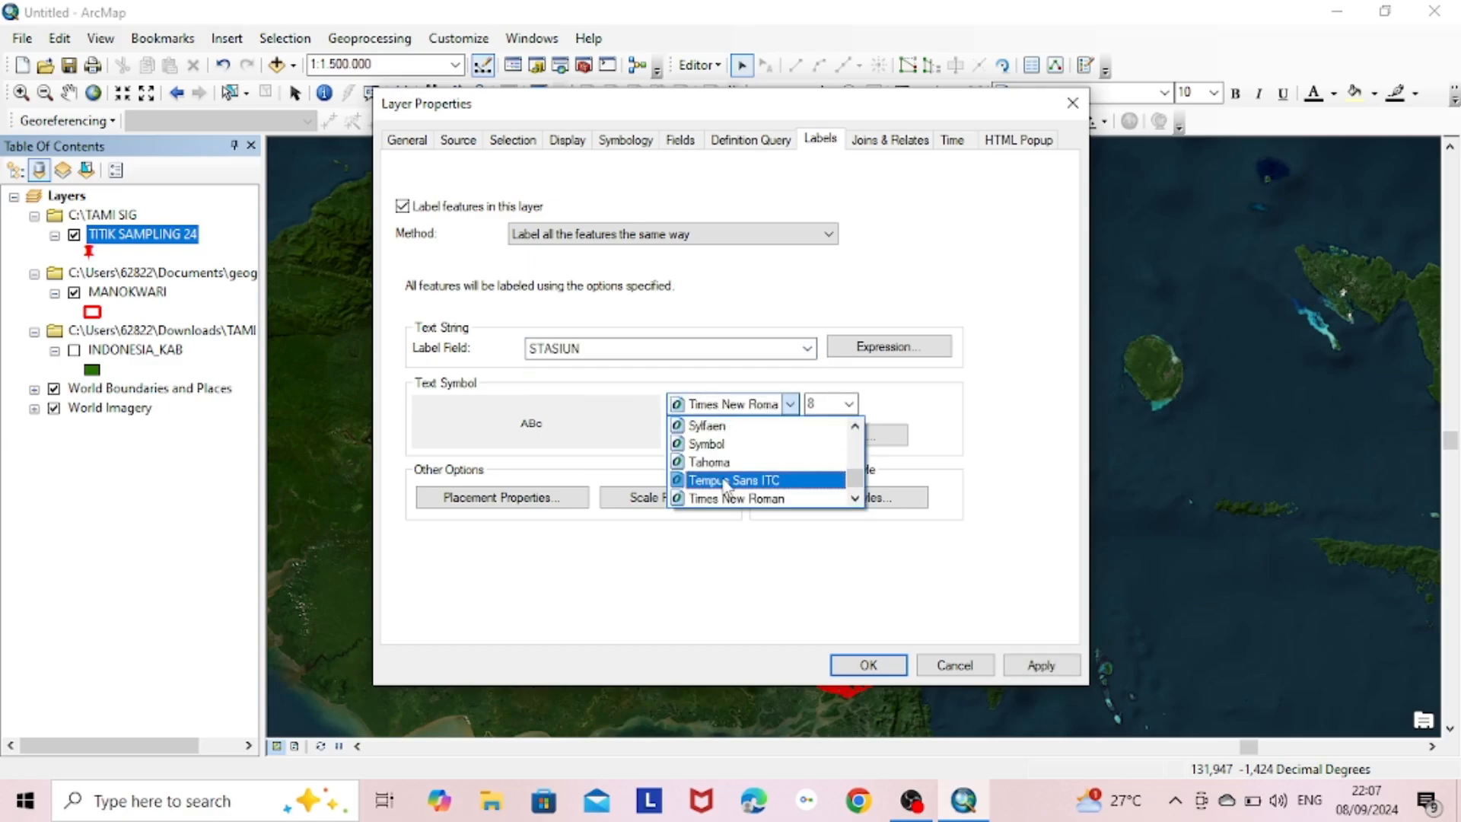
left_click(734, 498)
left_click(849, 404)
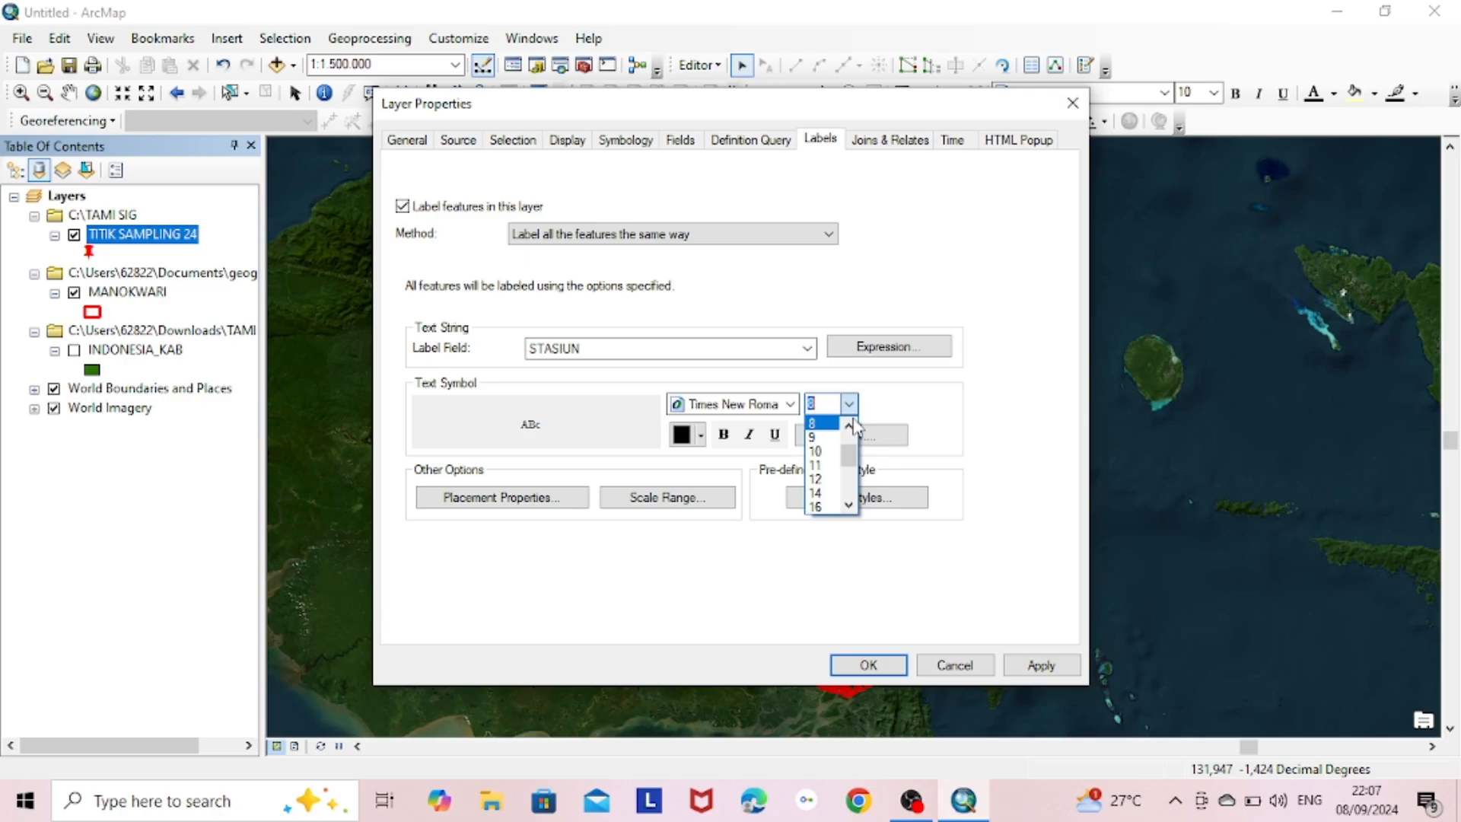
left_click(815, 452)
left_click(725, 439)
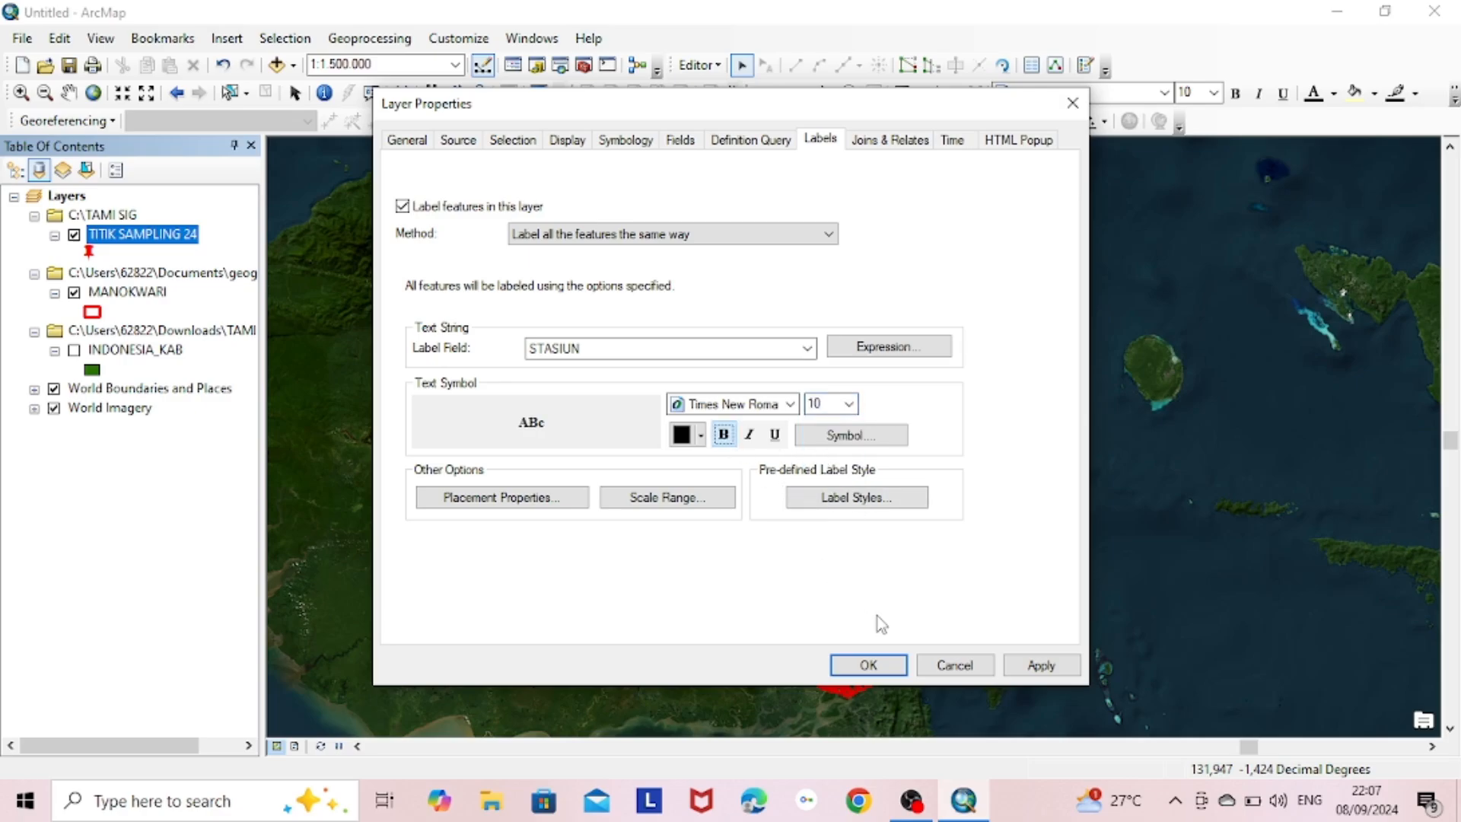
left_click(1065, 670)
left_click(868, 667)
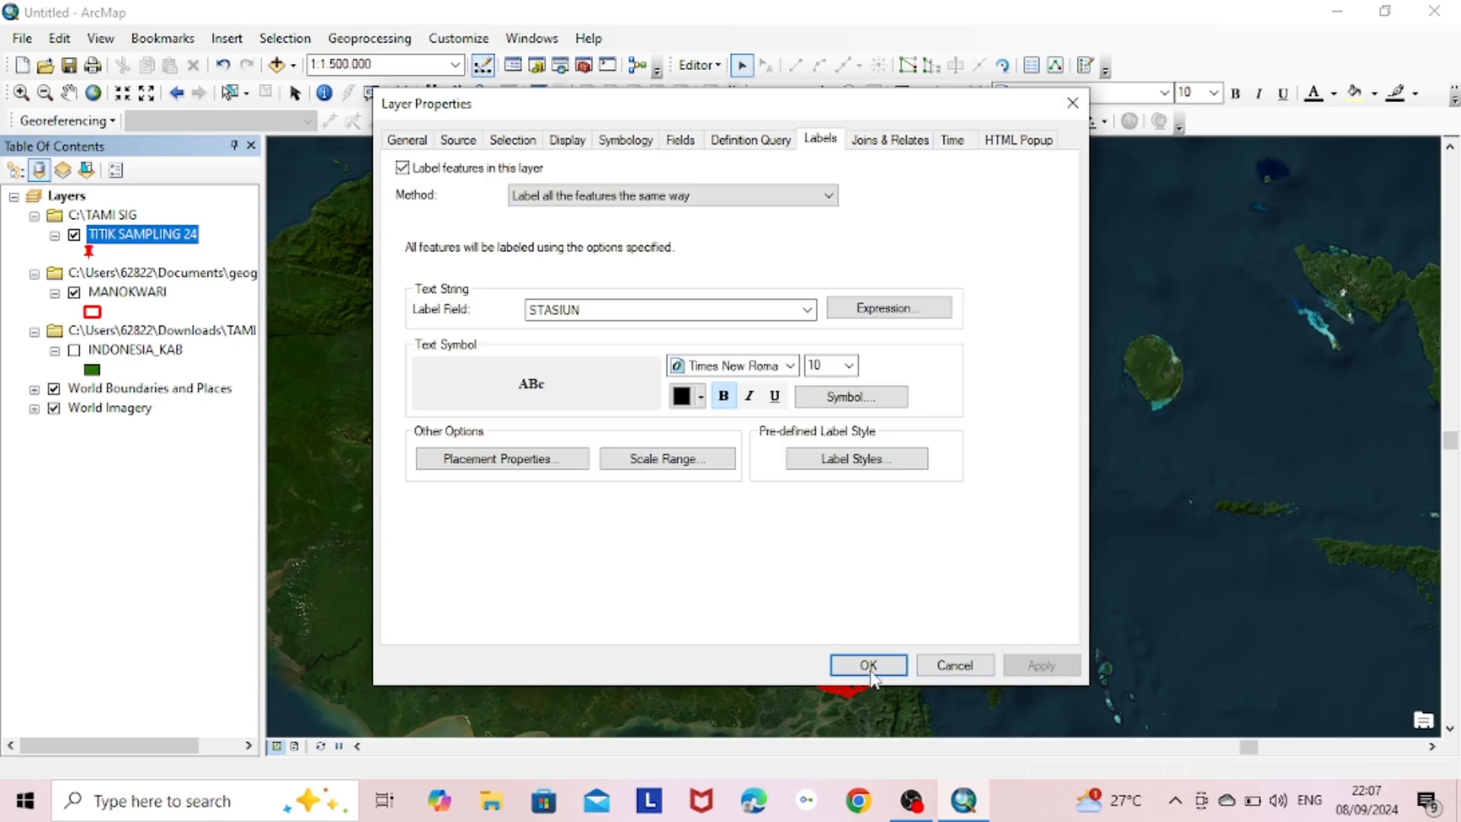
Set up the map page as A4 paper in landscape orientation.
left_click(69, 93)
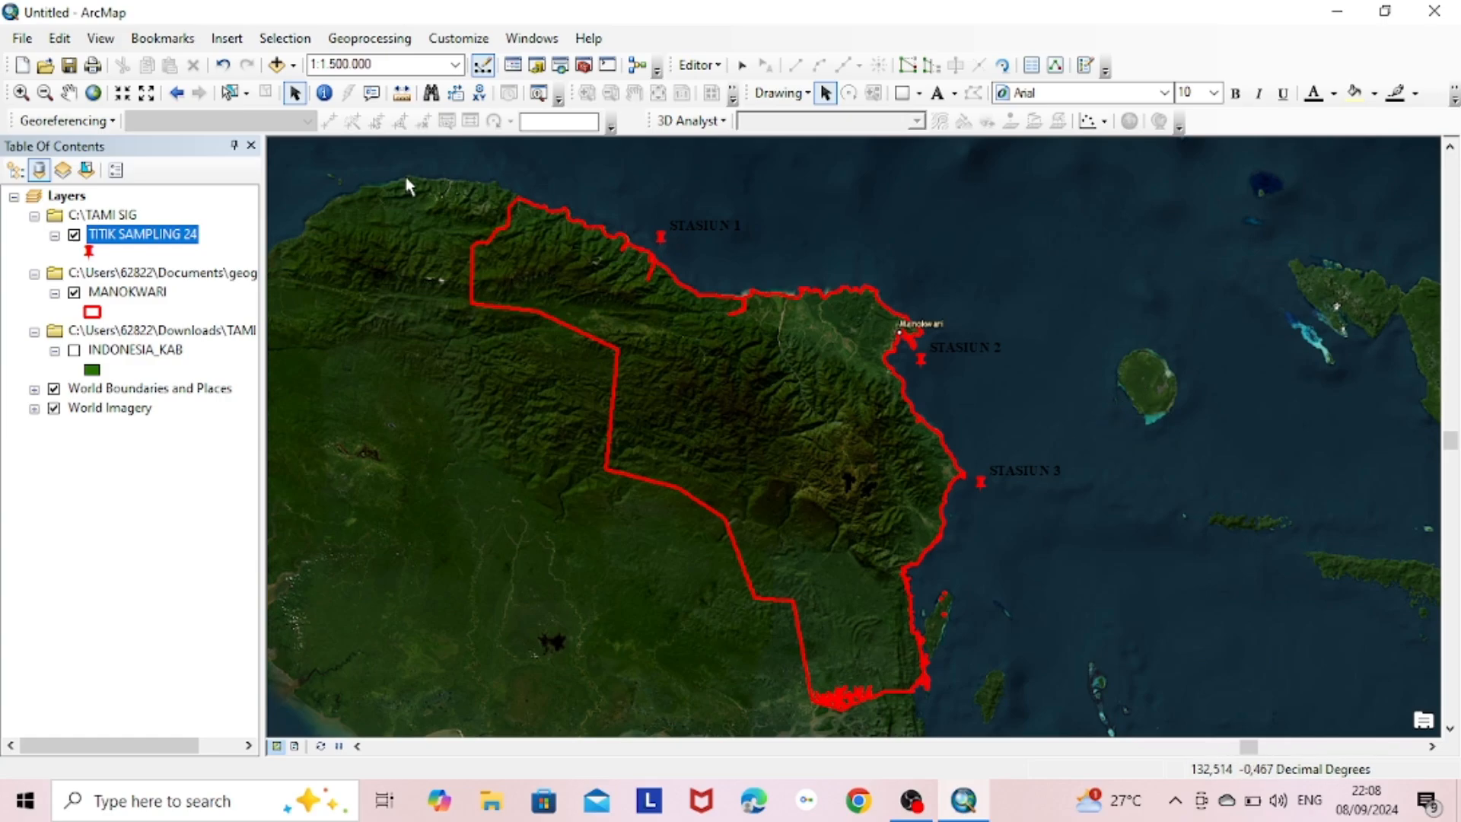
left_click(20, 39)
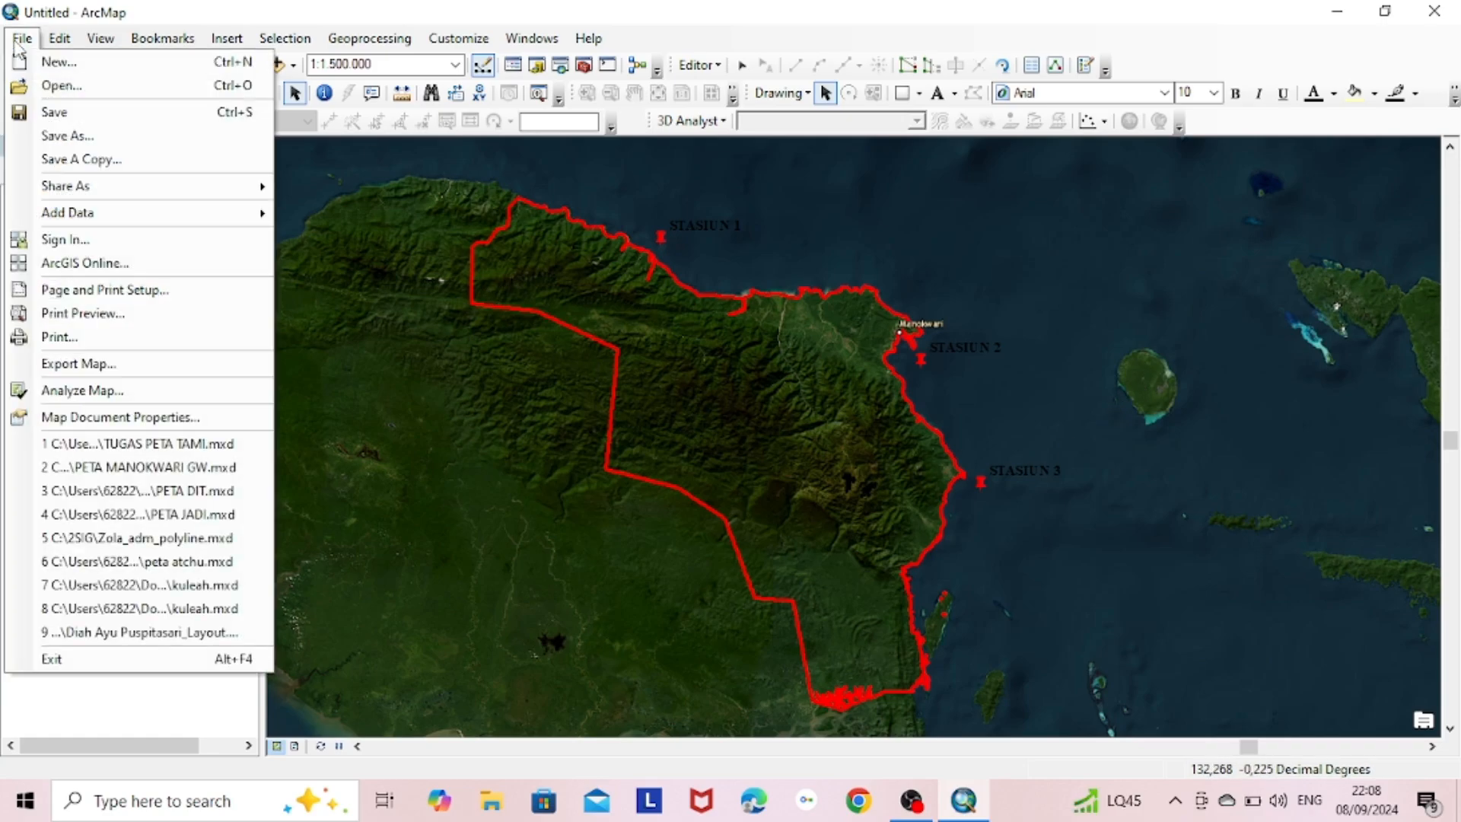
left_click(103, 291)
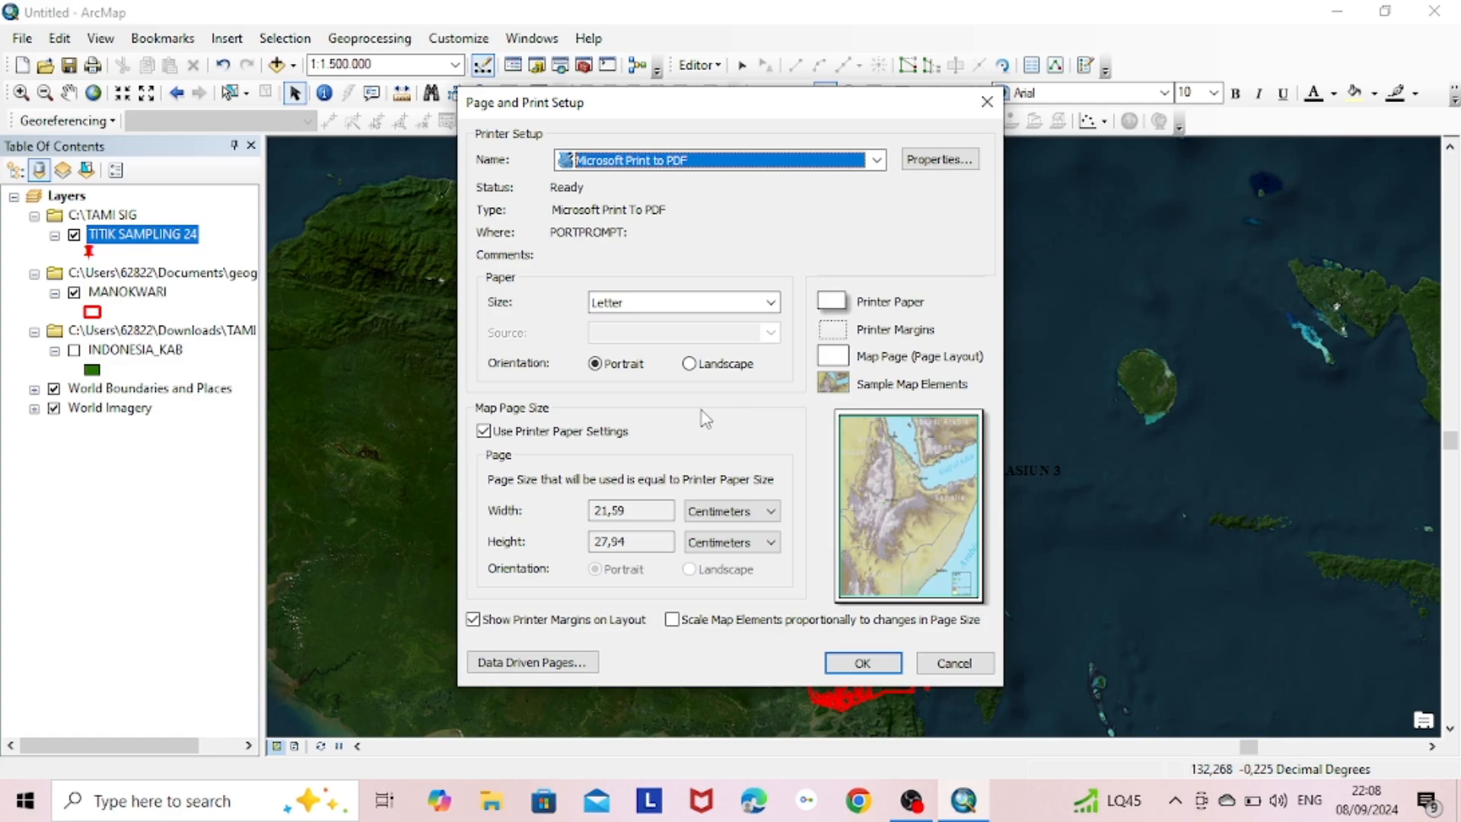
left_click(689, 364)
left_click(771, 302)
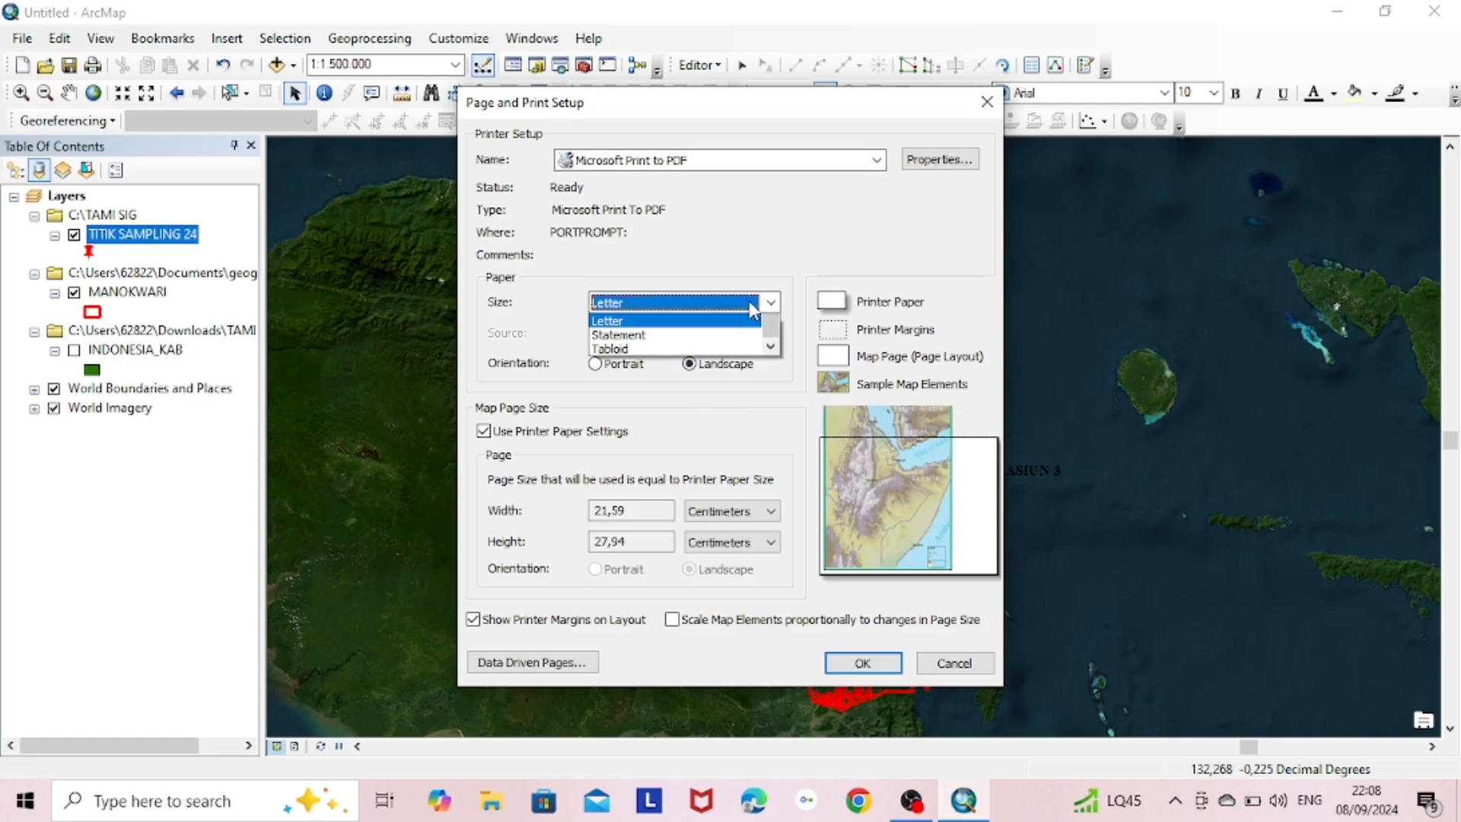
scroll(775, 335, "up", 1)
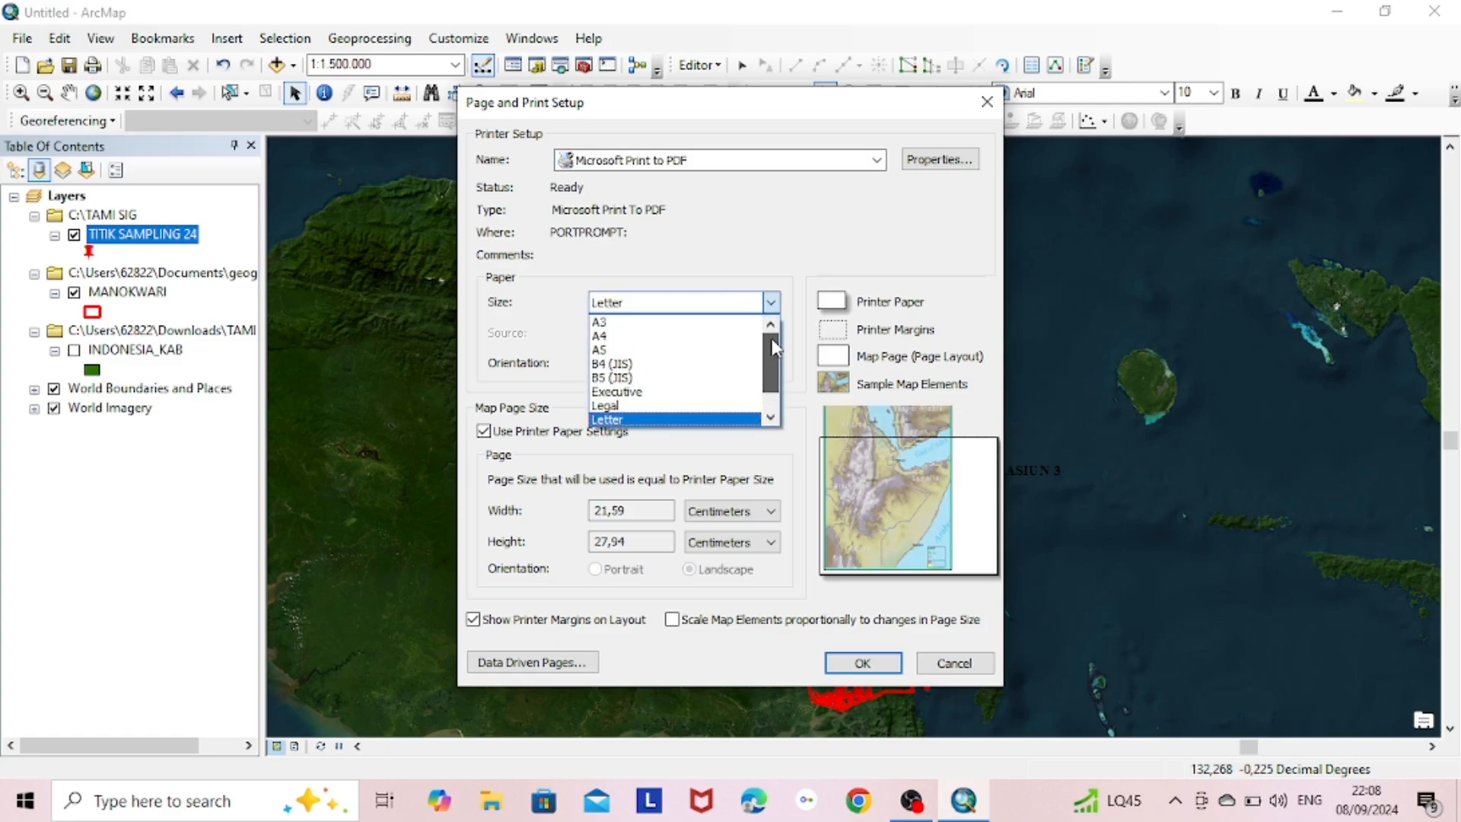
left_click(634, 336)
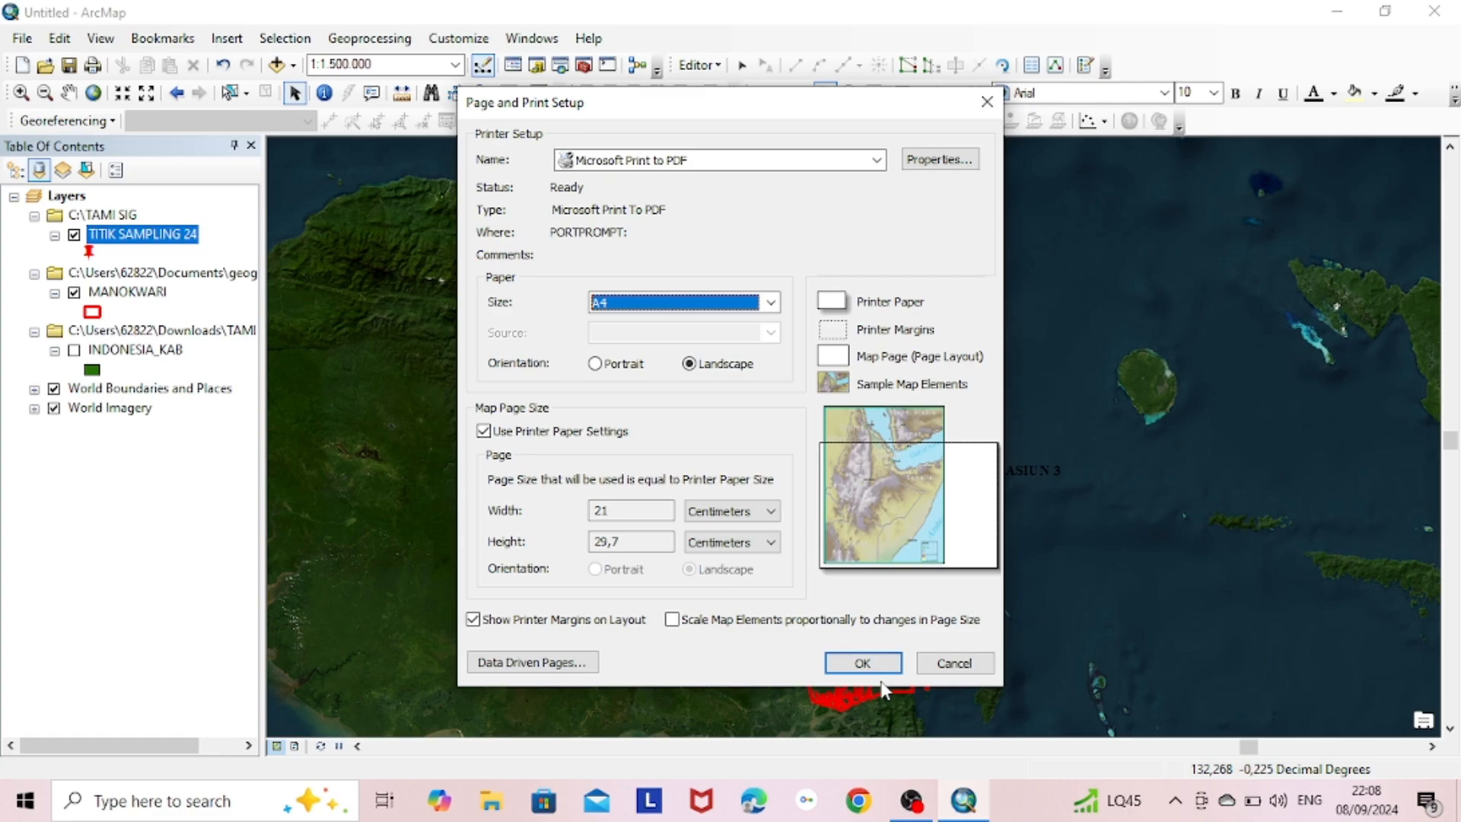
left_click(863, 664)
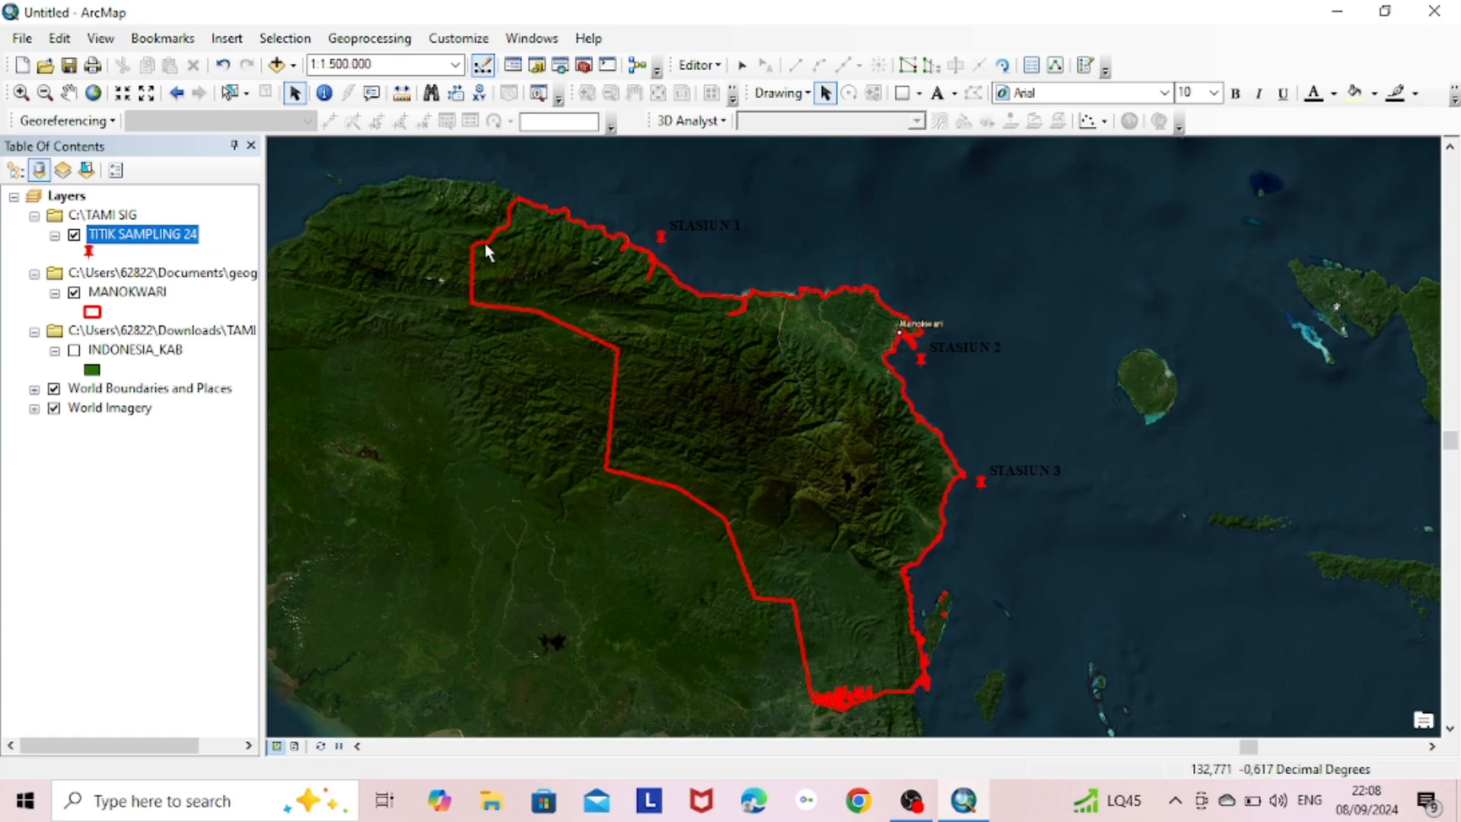
Switch to layout view and resize the data frame to fit the page height and roughly the left half of its width.
left_click(99, 38)
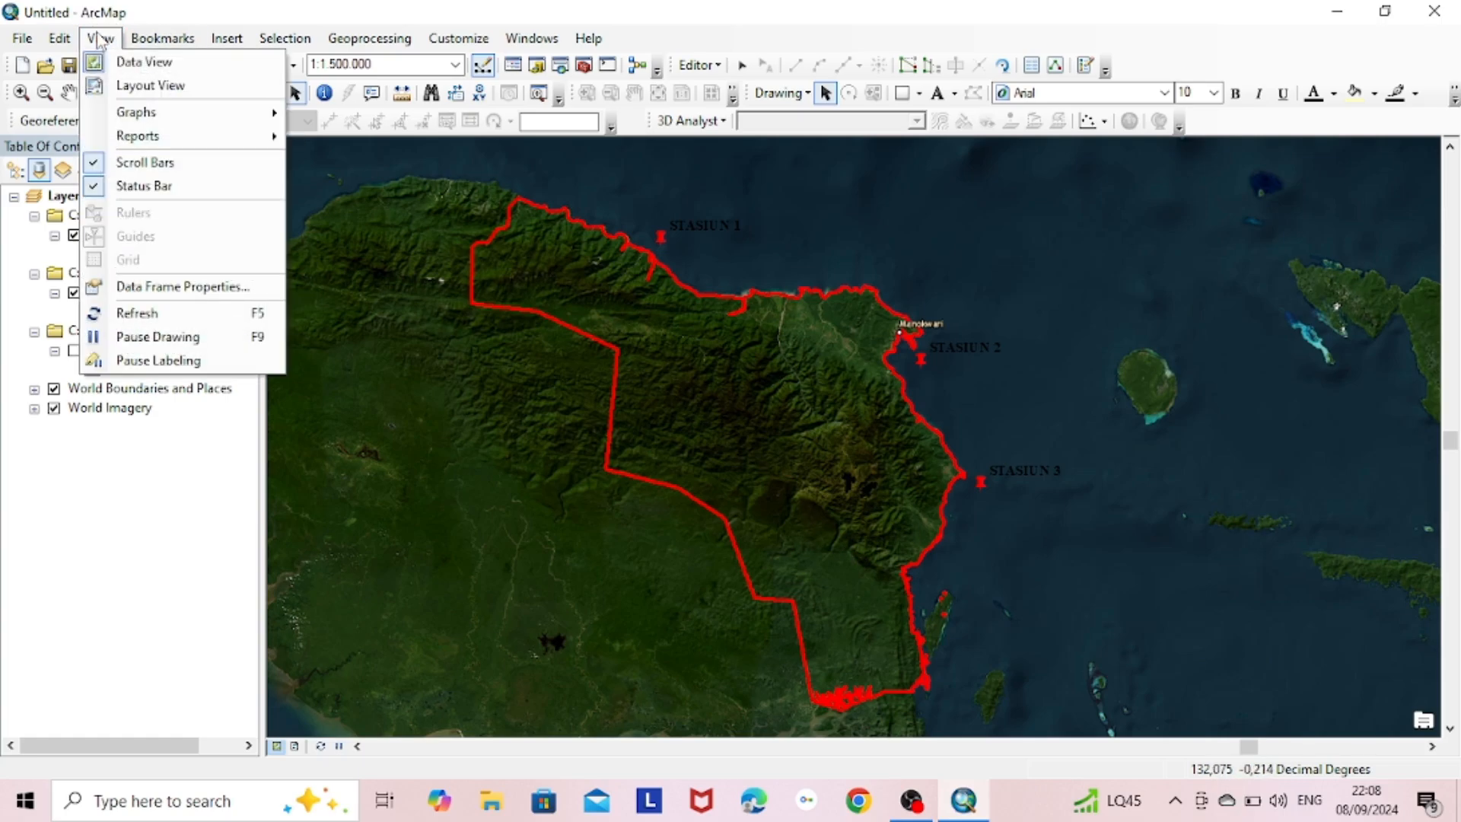
left_click(136, 84)
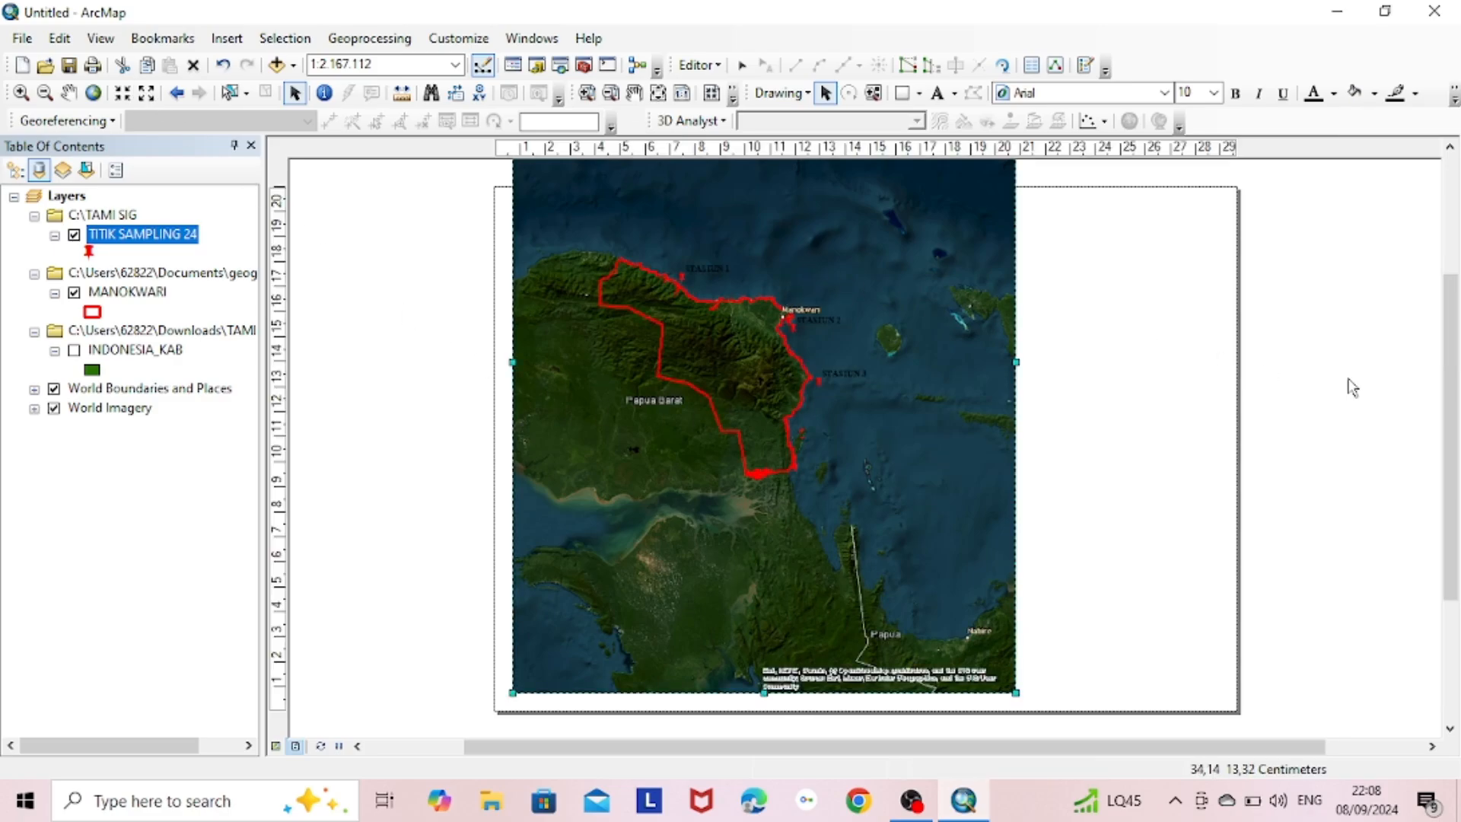
scroll(867, 305, "up", 5)
scroll(868, 304, "down", 3)
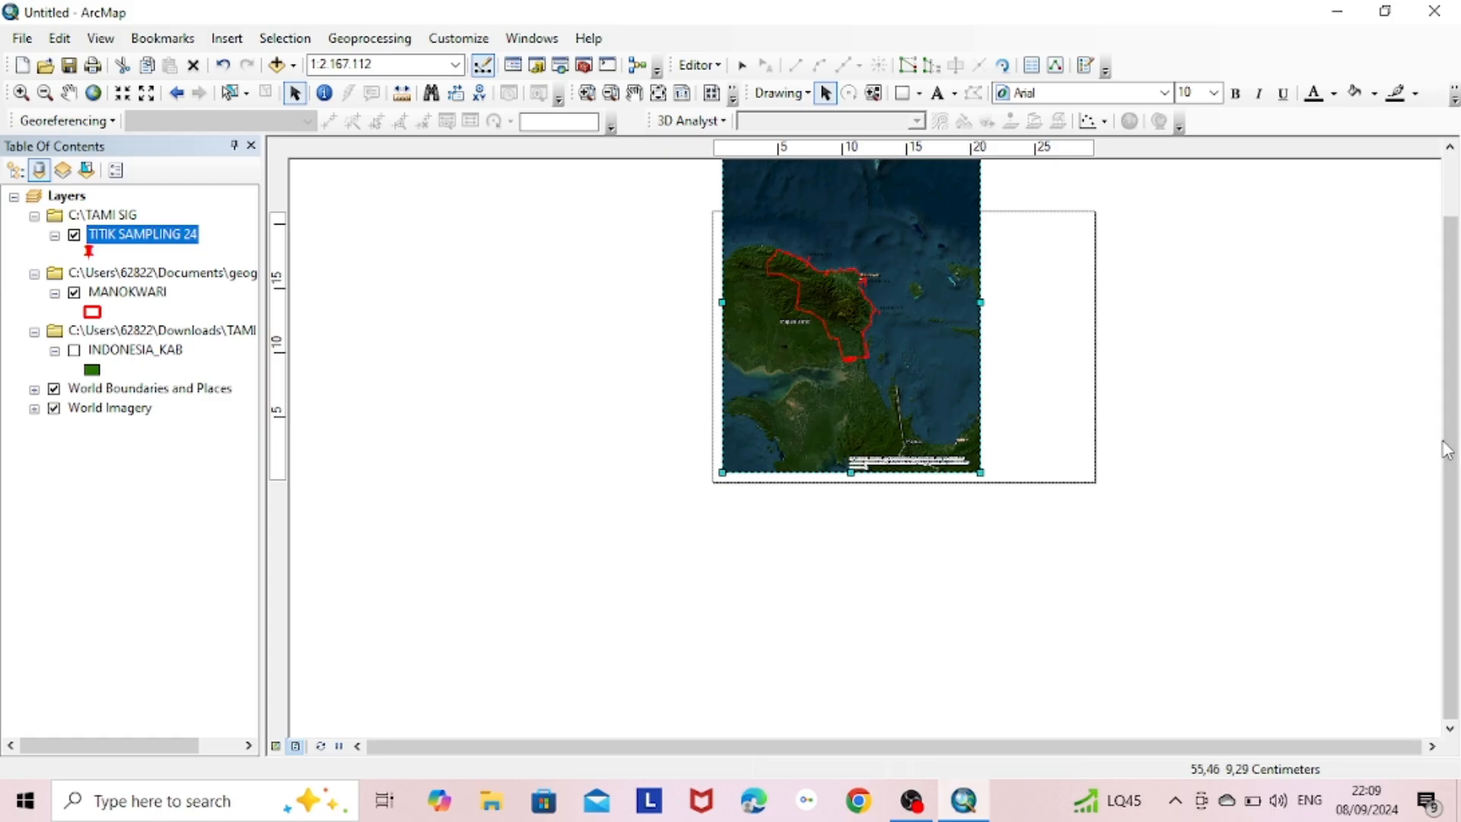
left_click_drag(1444, 423, 1450, 363)
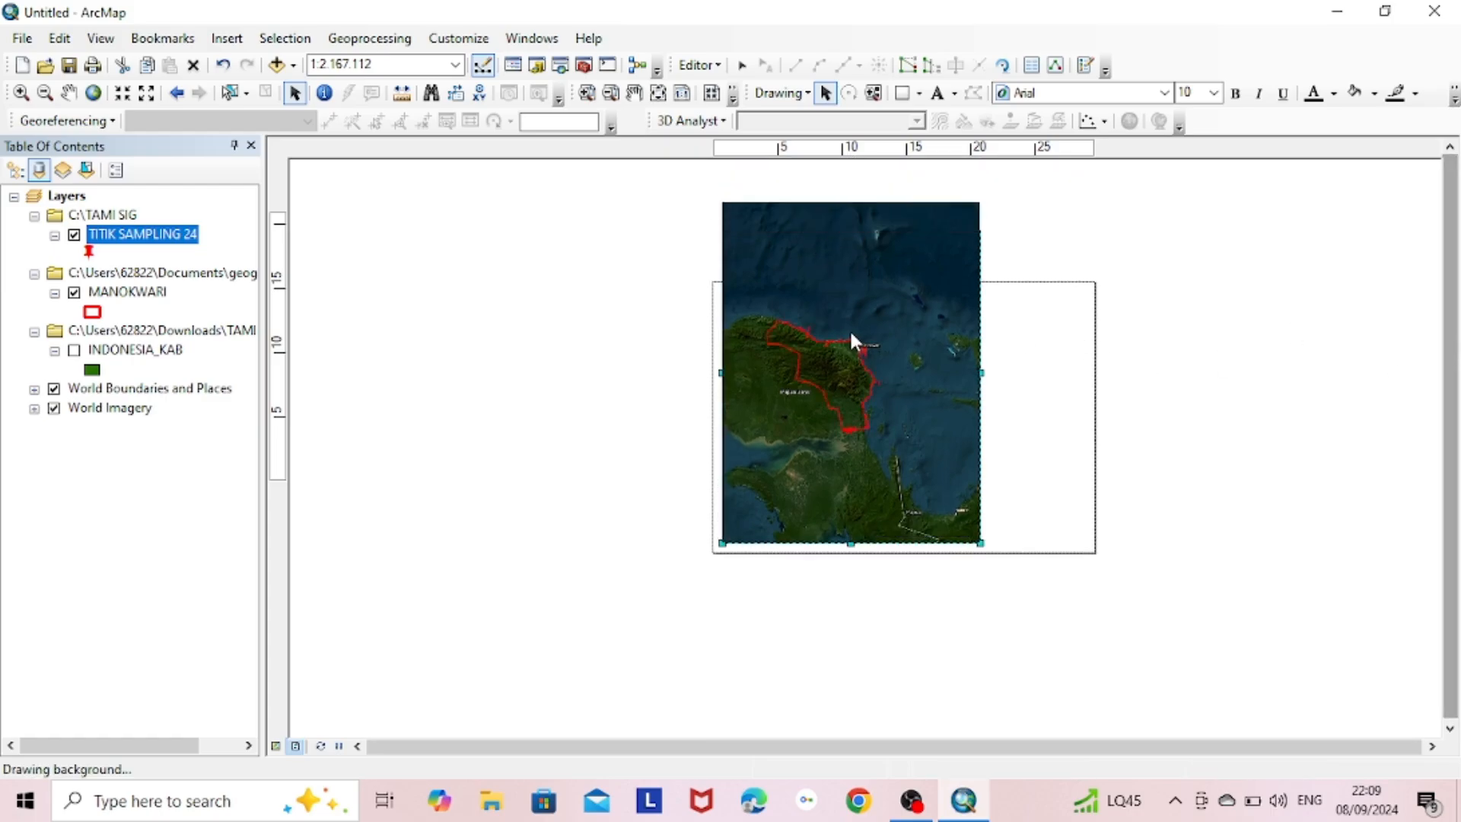
left_click_drag(850, 203, 856, 191)
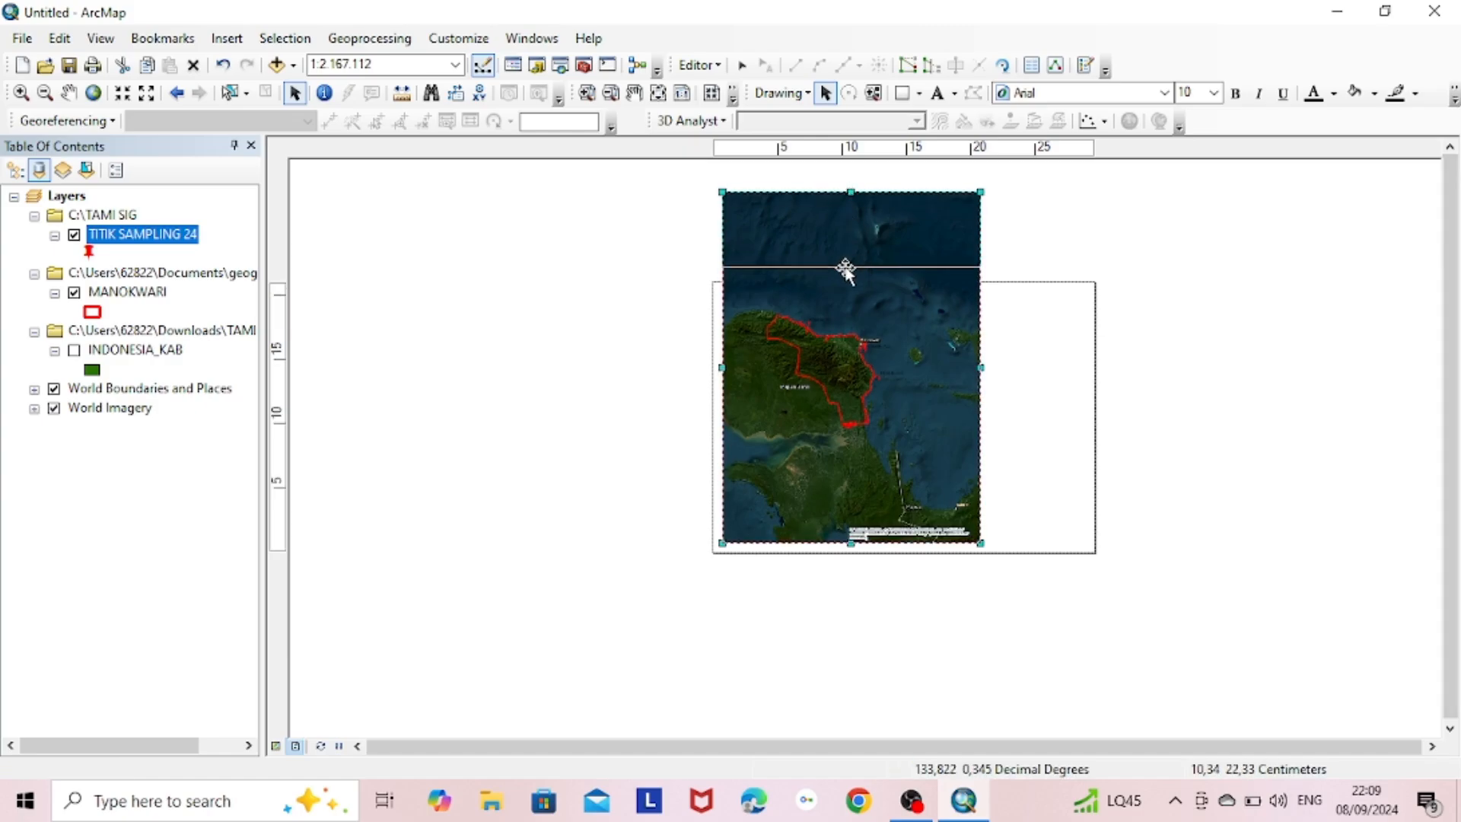
left_click_drag(845, 290, 846, 292)
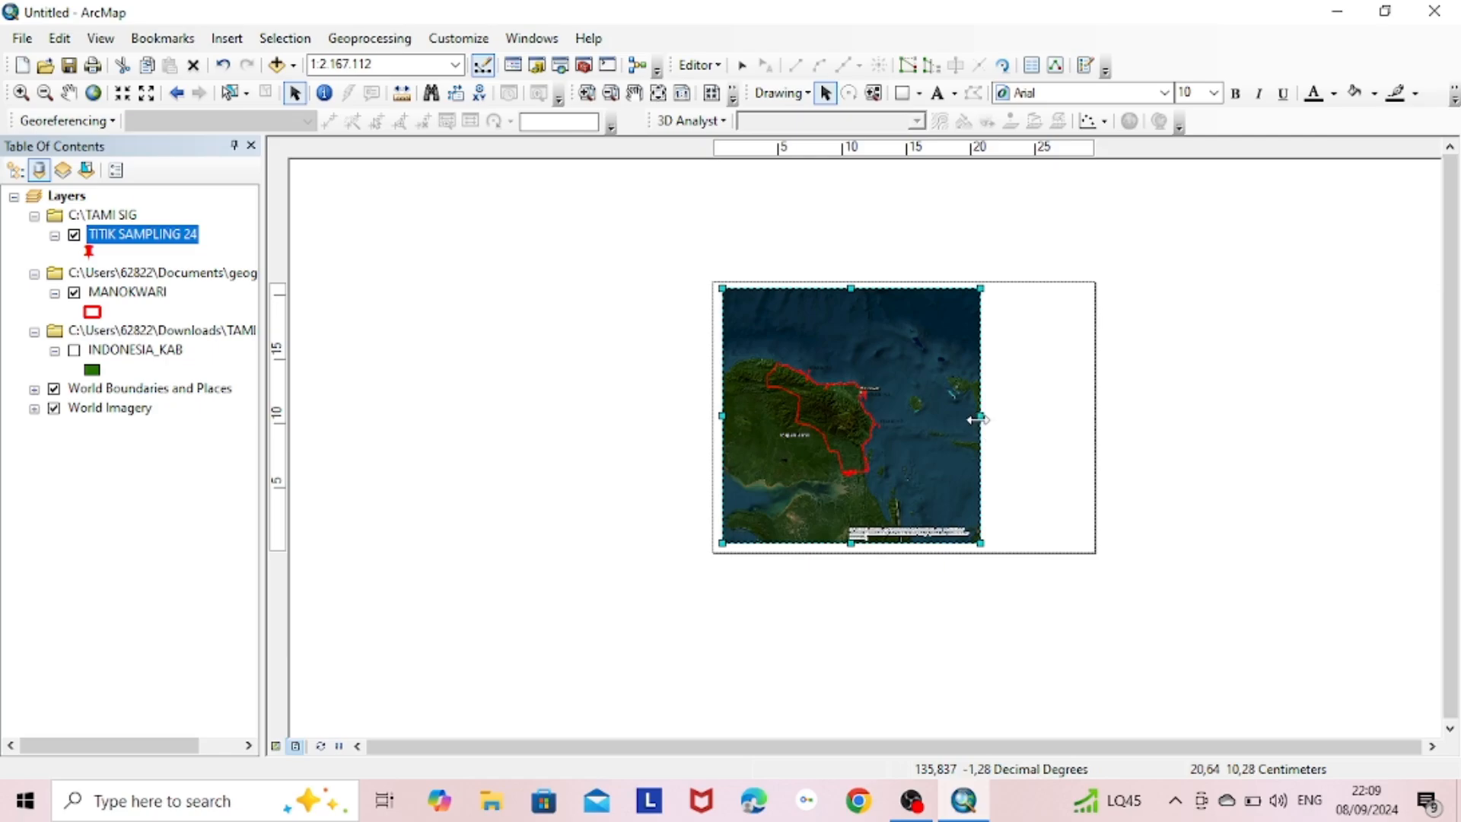
left_click_drag(980, 415, 891, 420)
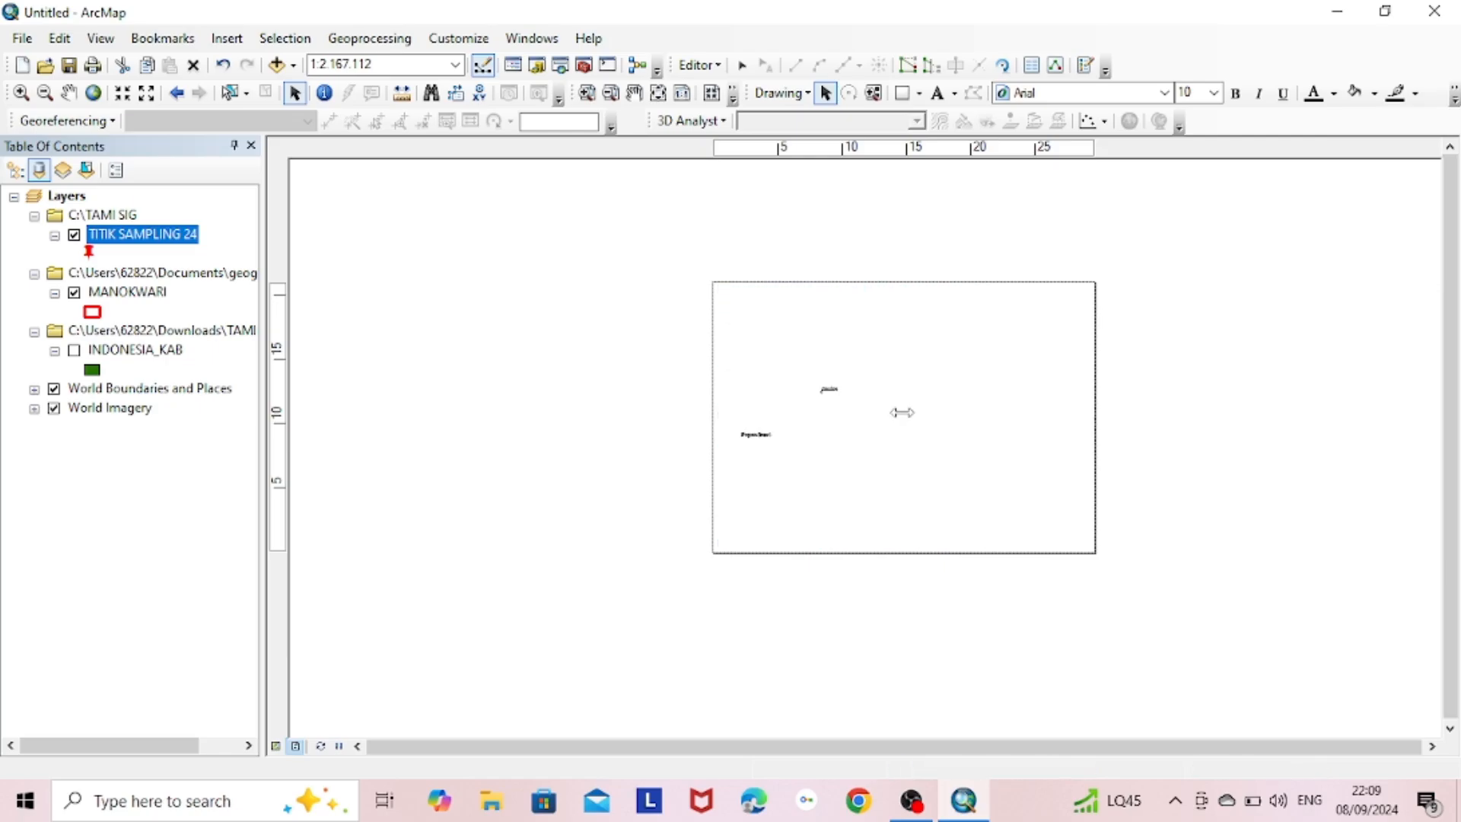
Pan the map inside the data frame to reposition the Manokwari boundary.
left_click(68, 92)
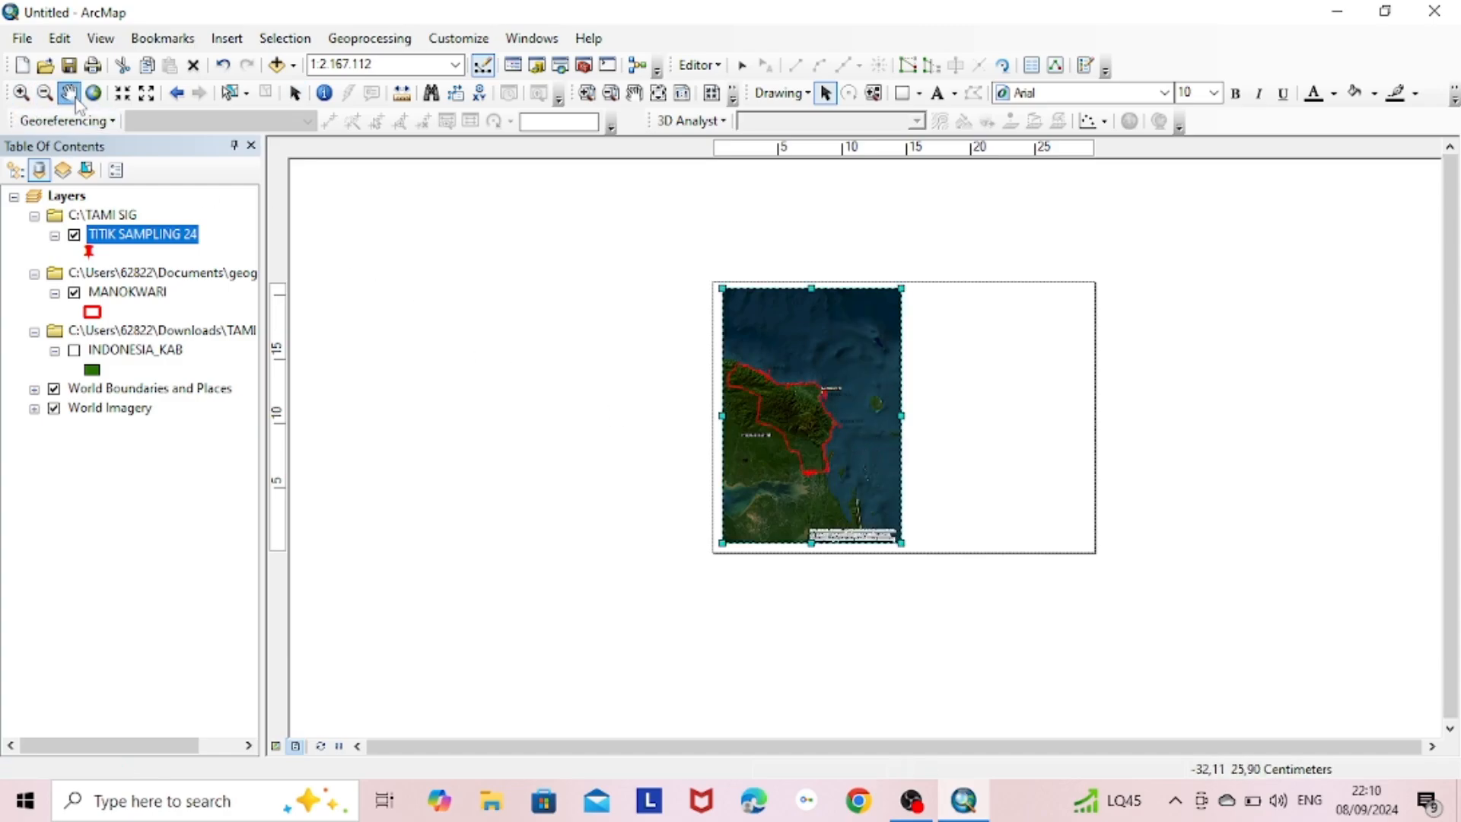
left_click_drag(736, 391, 760, 388)
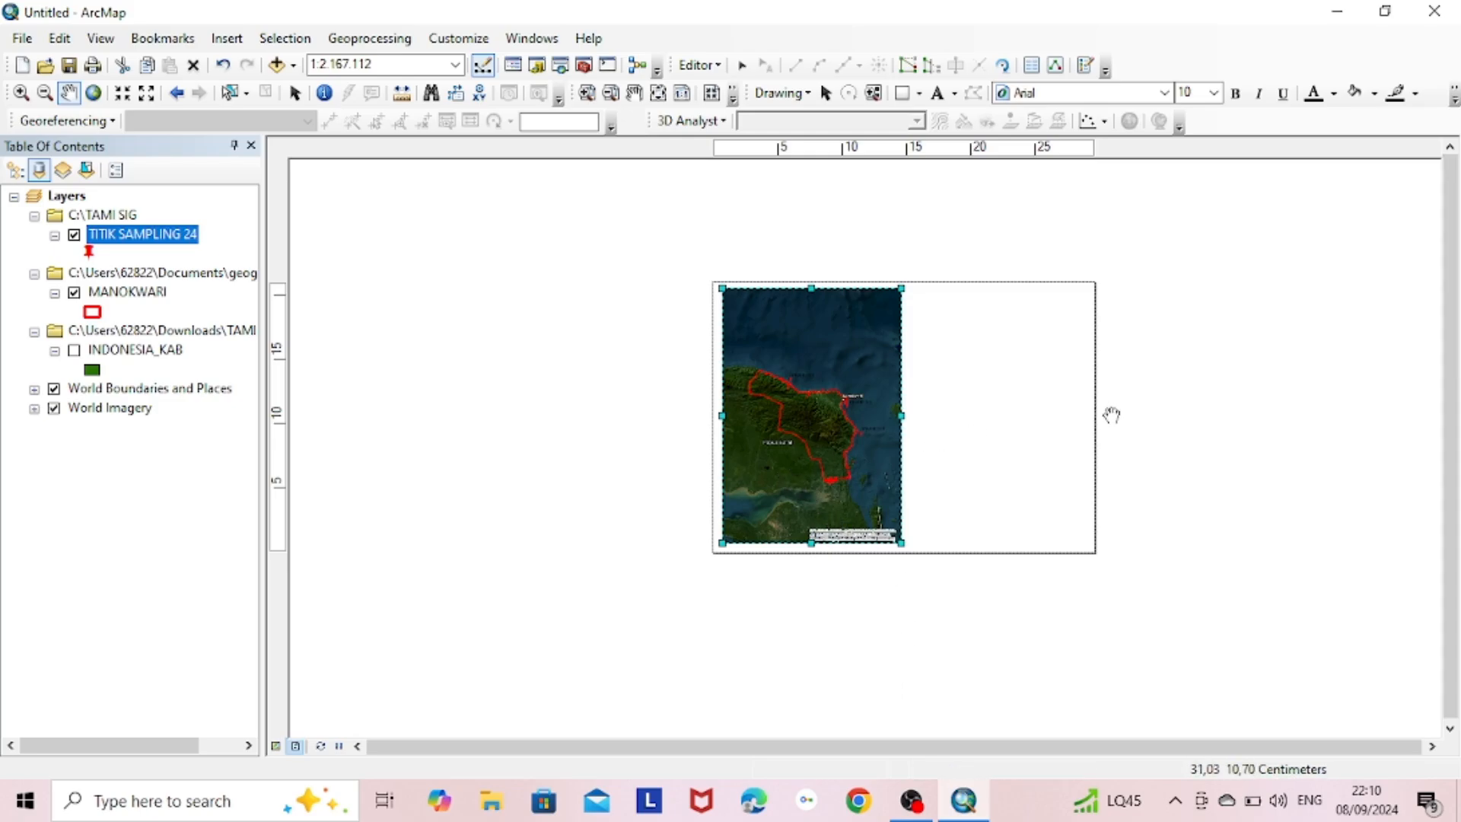
left_click_drag(855, 411, 830, 413)
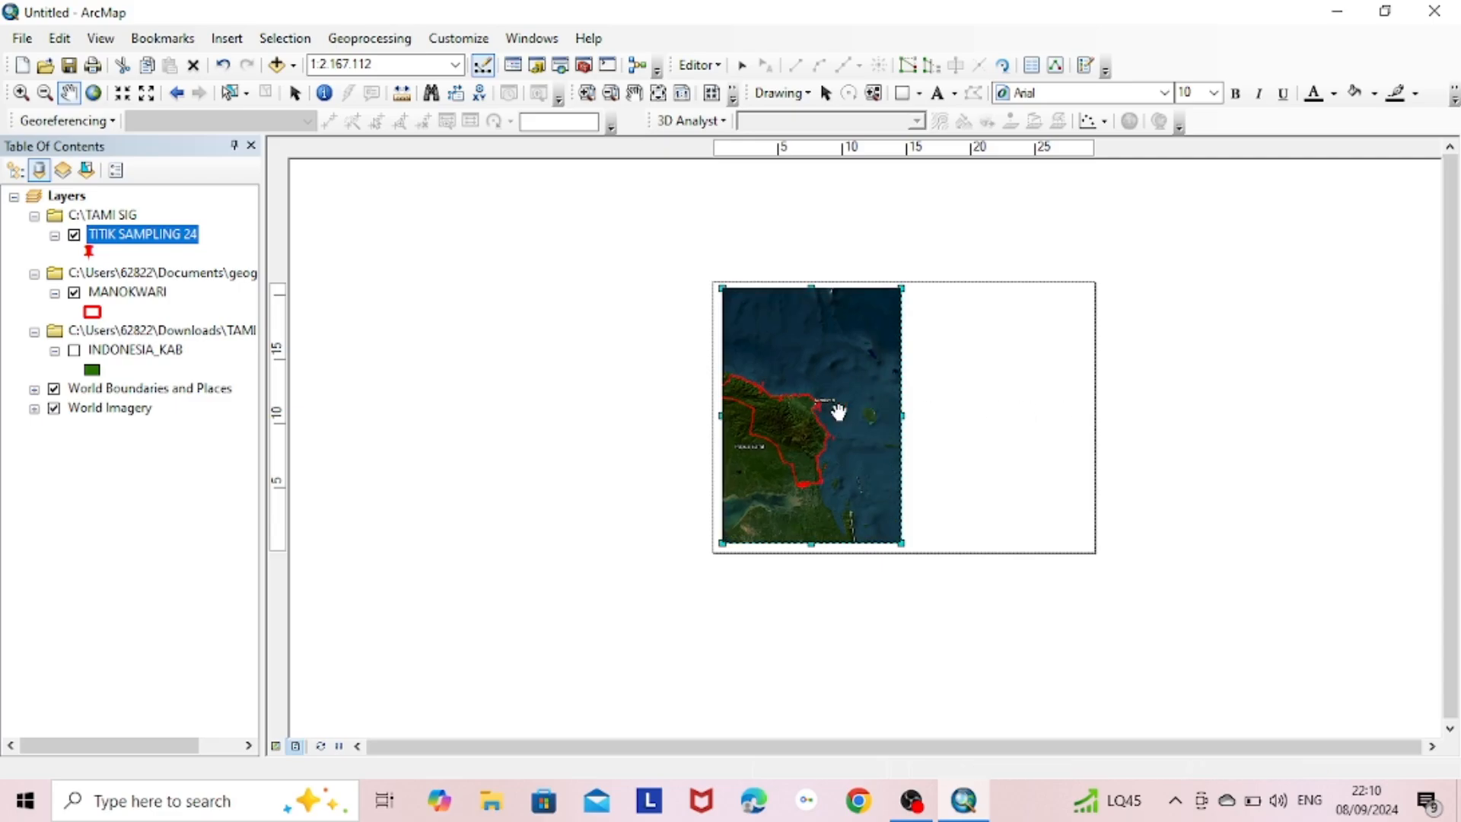
Add a graticule to the map's data frame with a simple border, stored as a fixed grid that updates with the frame.
left_click(294, 96)
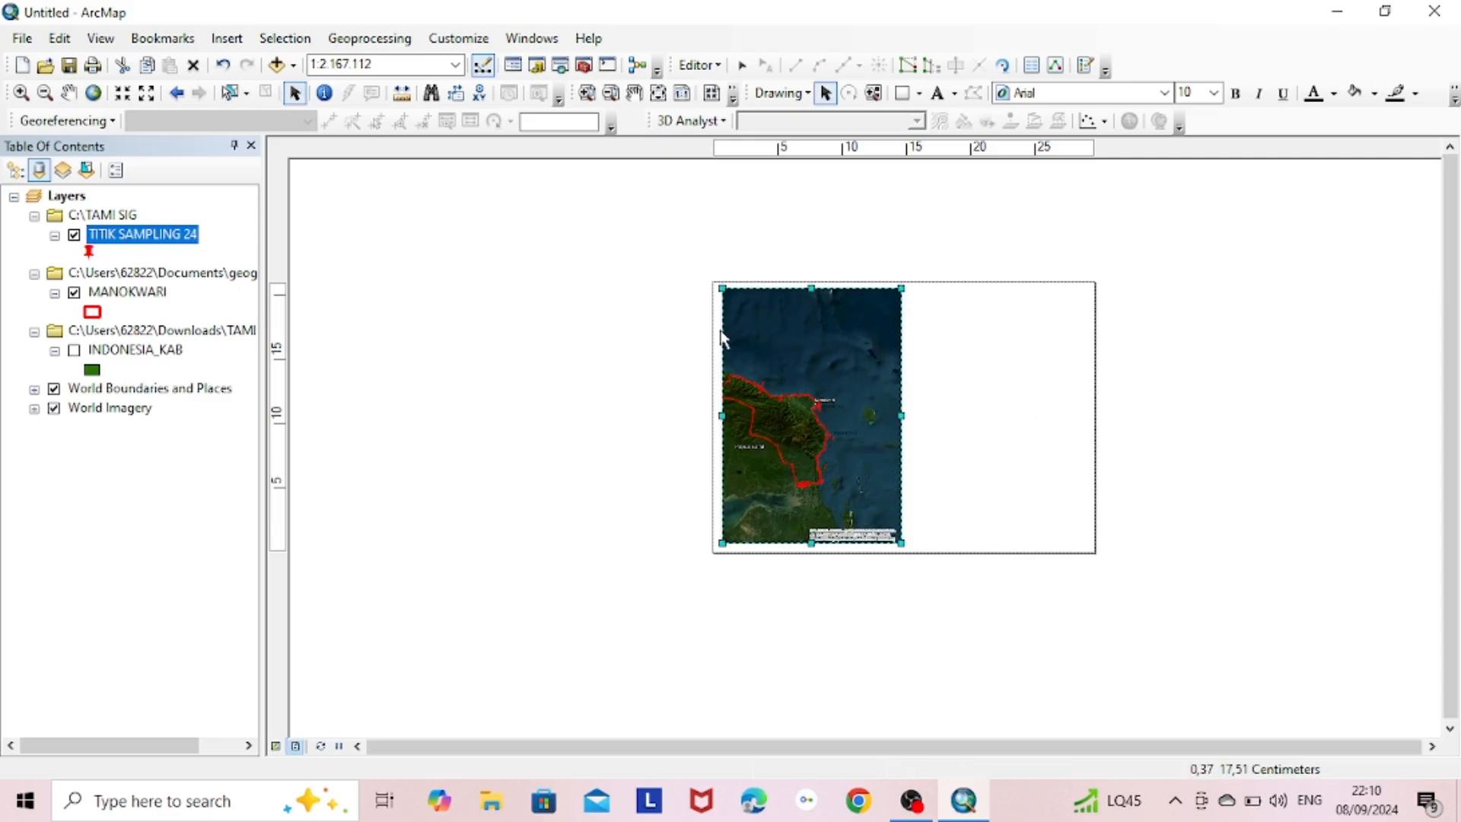
right_click(797, 403)
left_click(845, 389)
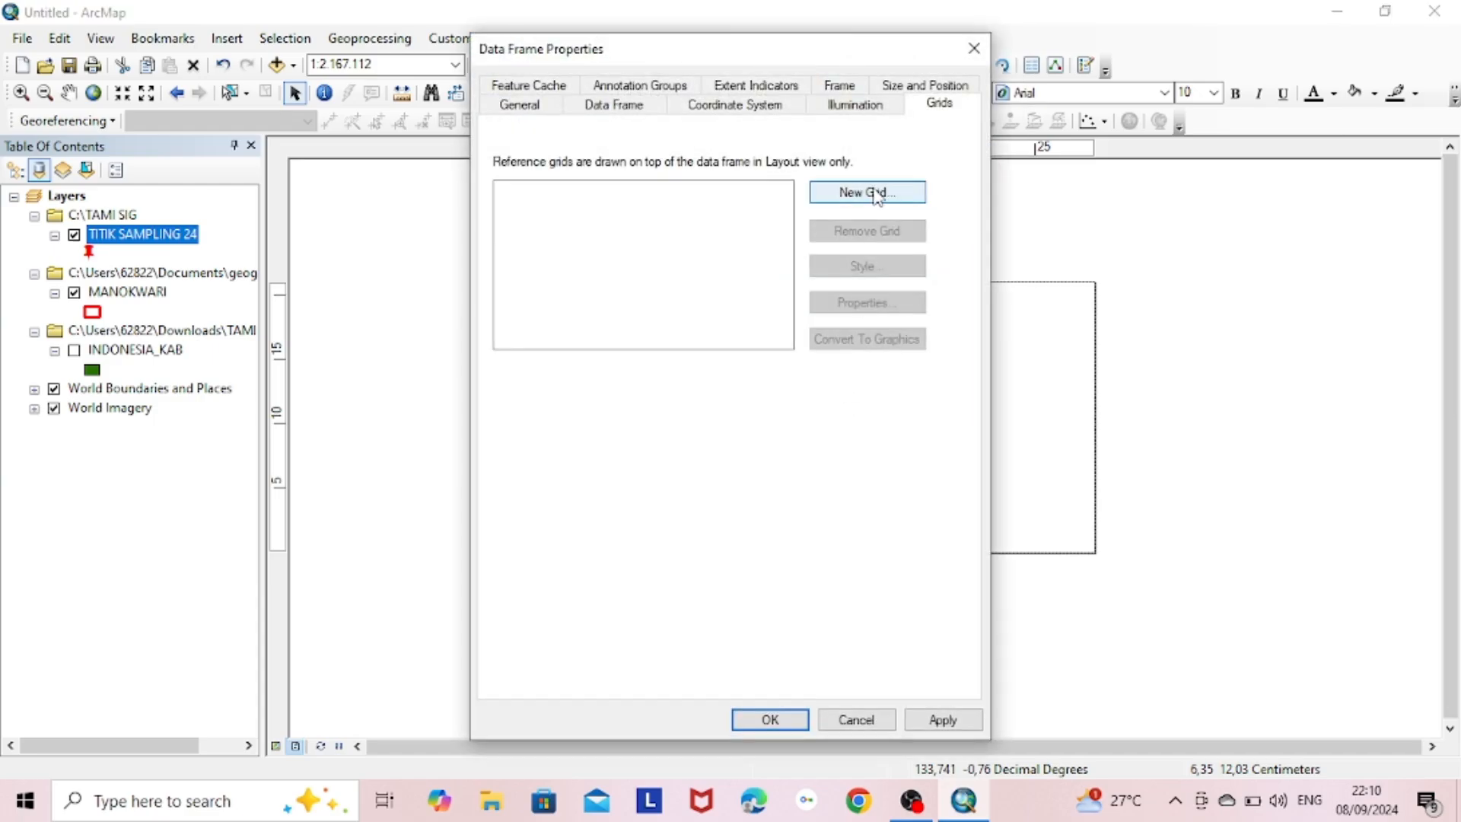
left_click(874, 194)
left_click(879, 583)
left_click(879, 585)
left_click(879, 584)
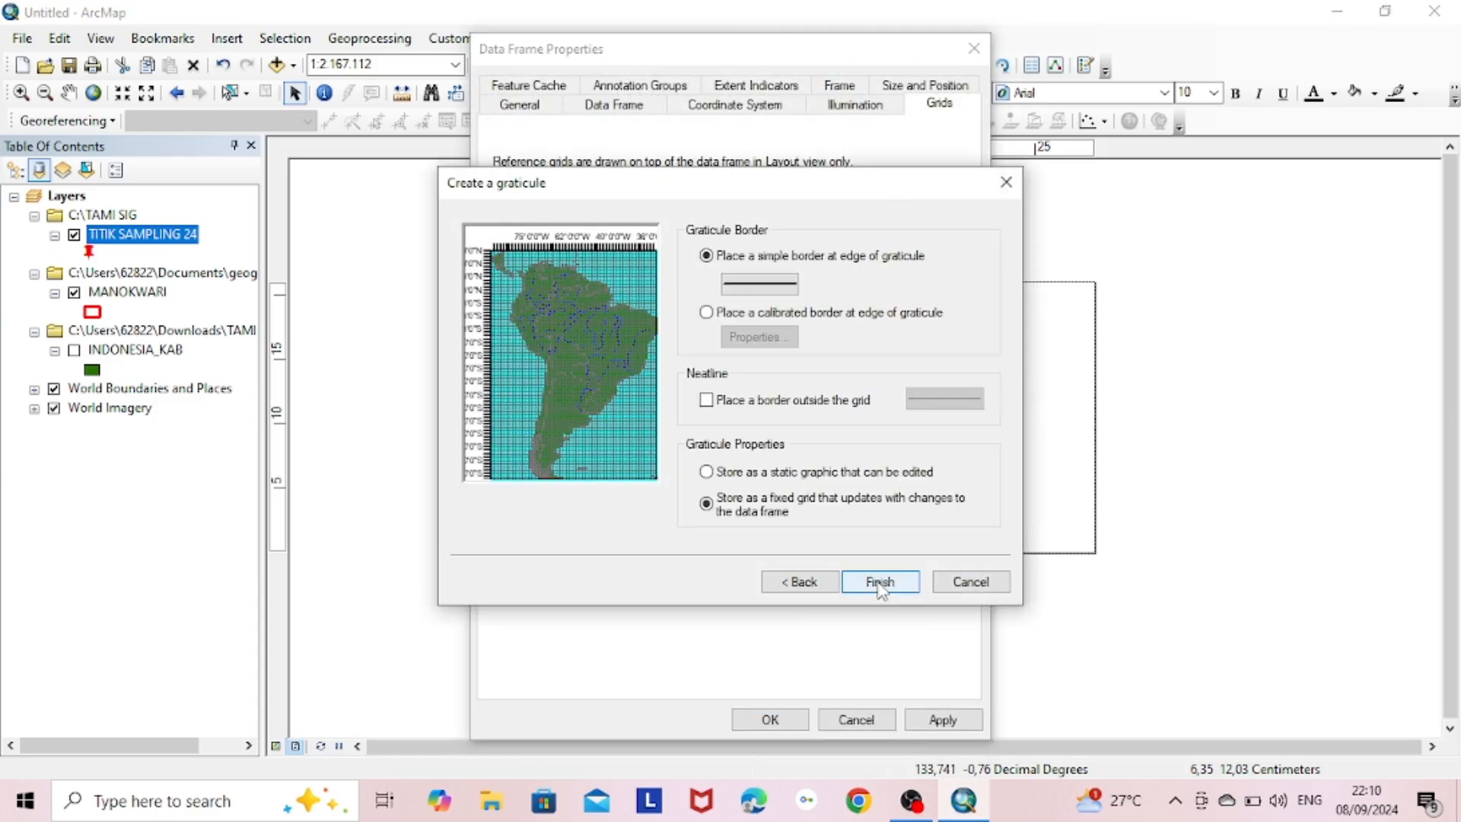
left_click(880, 584)
Set the graticule's X and Y axis intervals to 0 degrees 20 minutes.
left_click(874, 305)
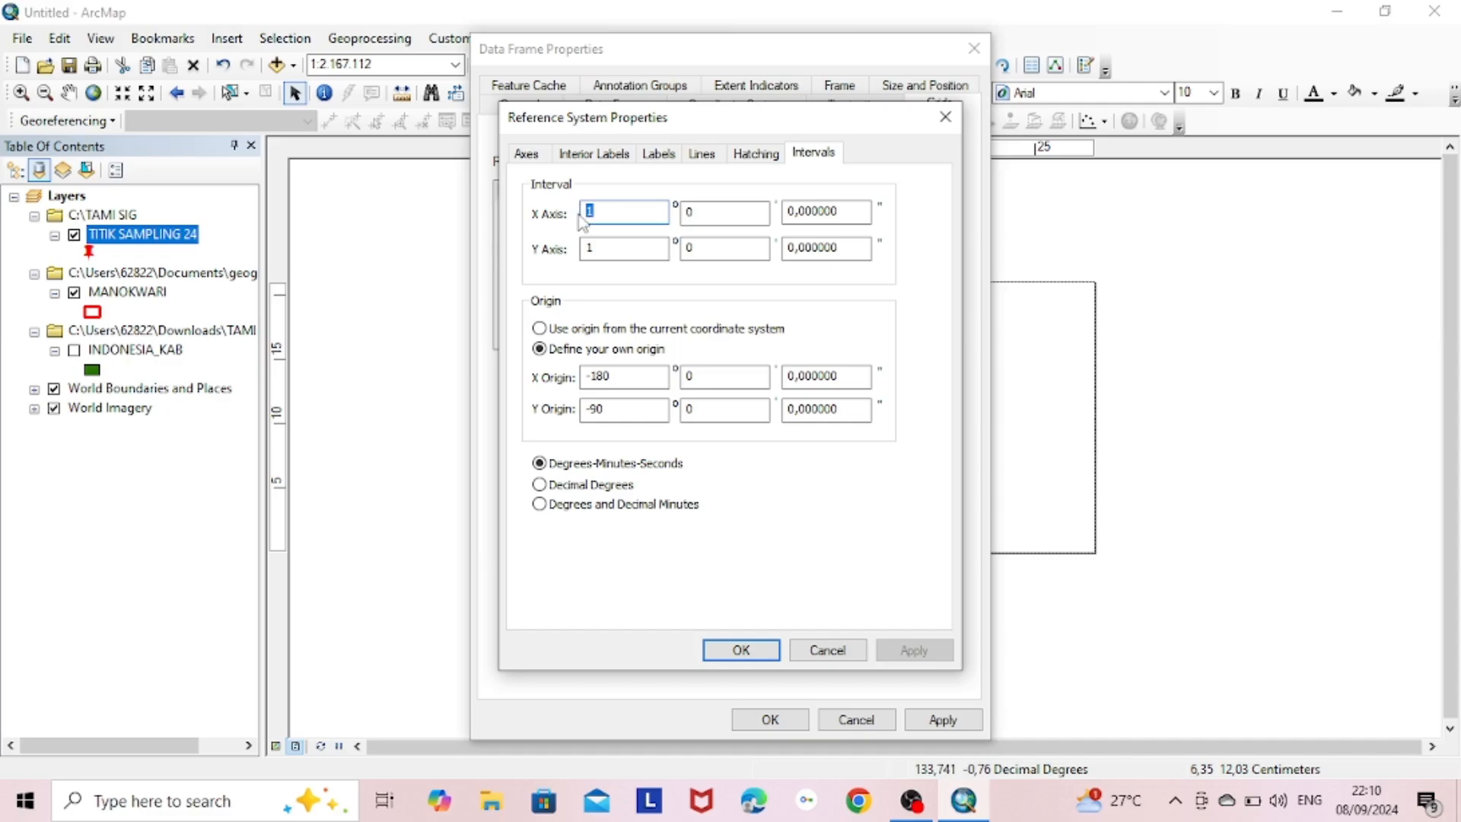
key("BackSpace")
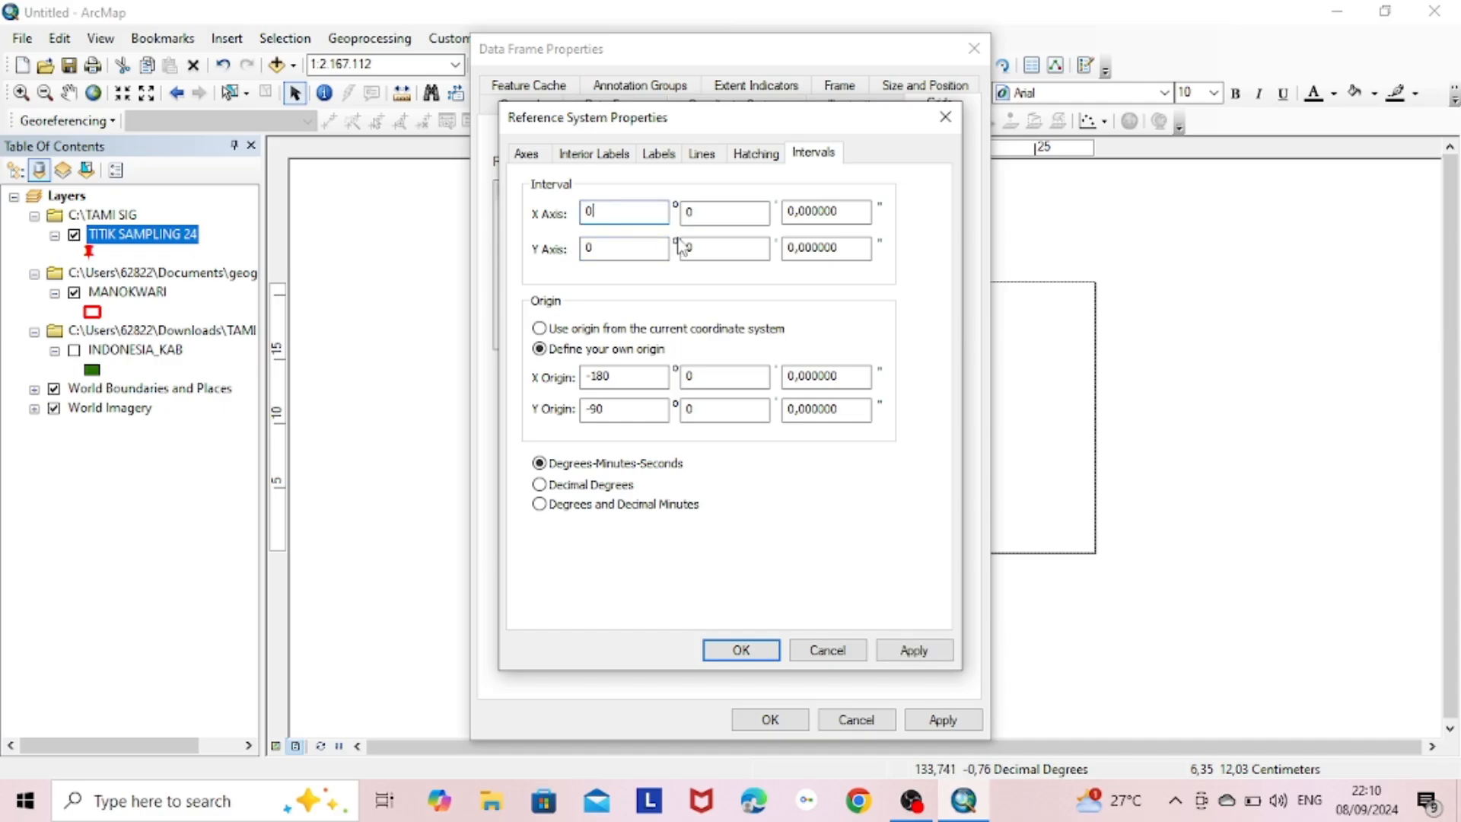
type("0")
key("Tab")
left_click(722, 242)
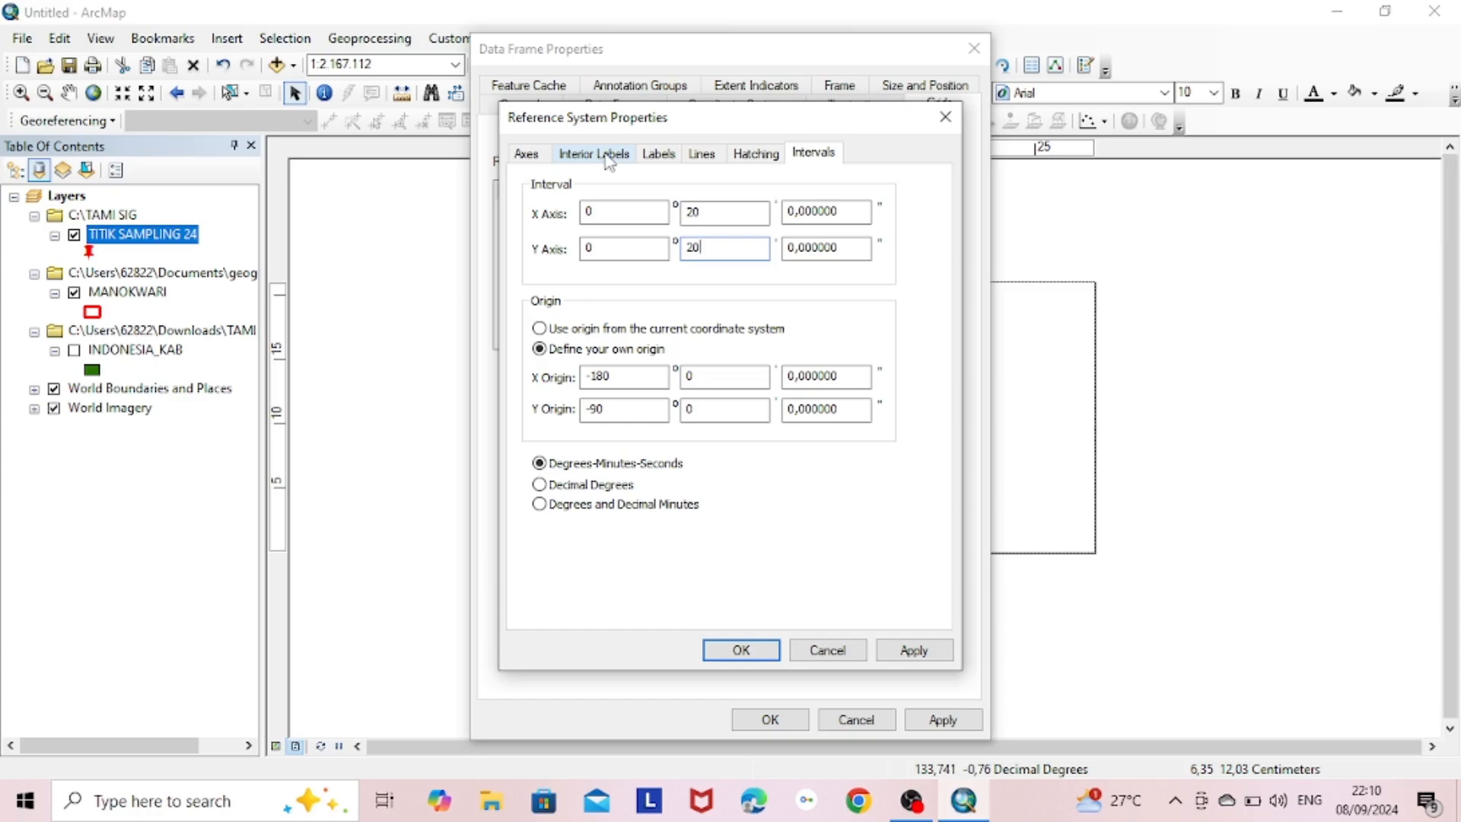
Make the graticule's left and right labels vertical, format all its labels as bold Times New Roman, size 10, and apply the data frame properties.
left_click(659, 155)
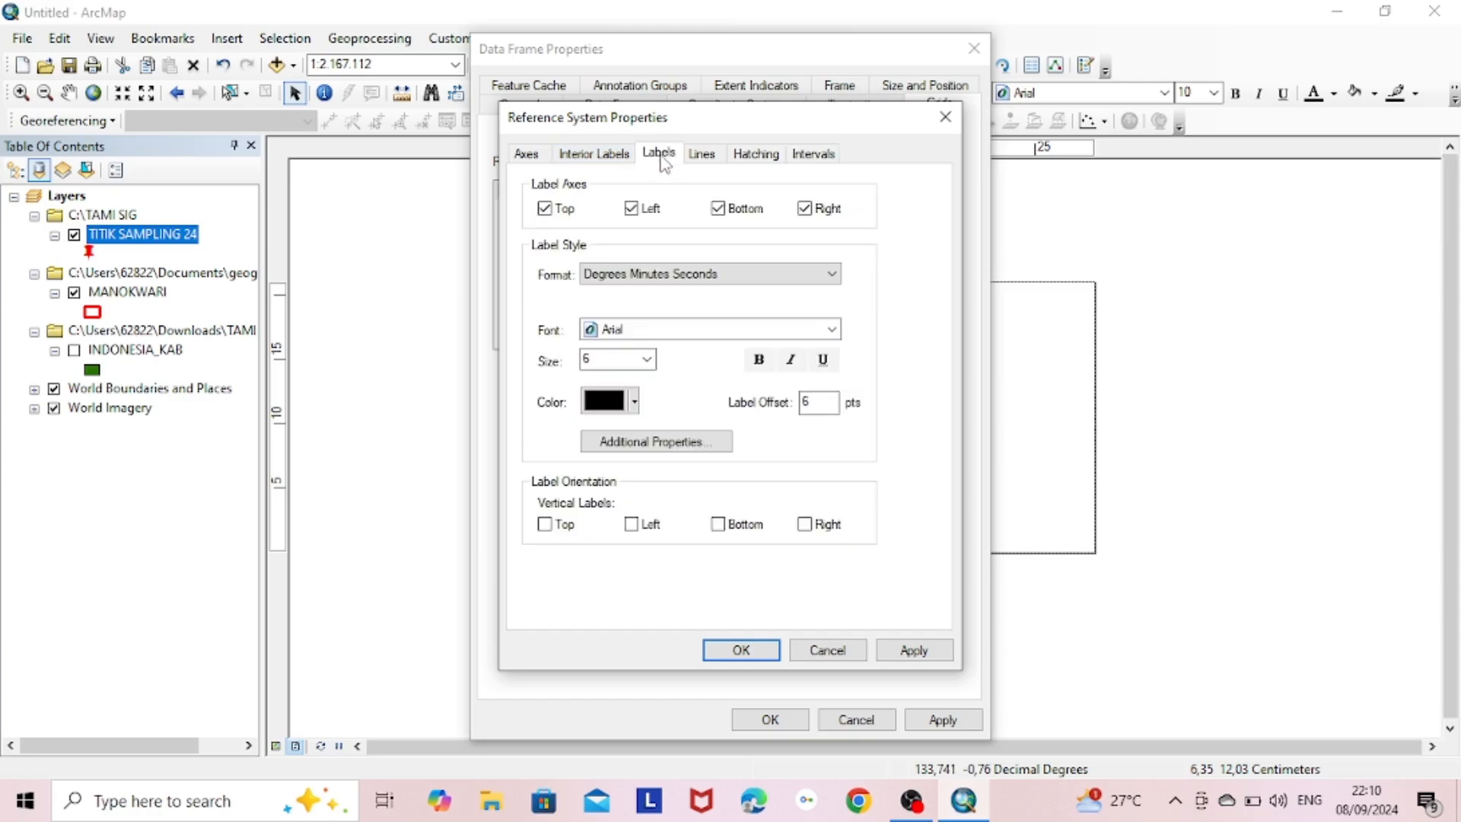
left_click(642, 528)
left_click(687, 327)
type("ti")
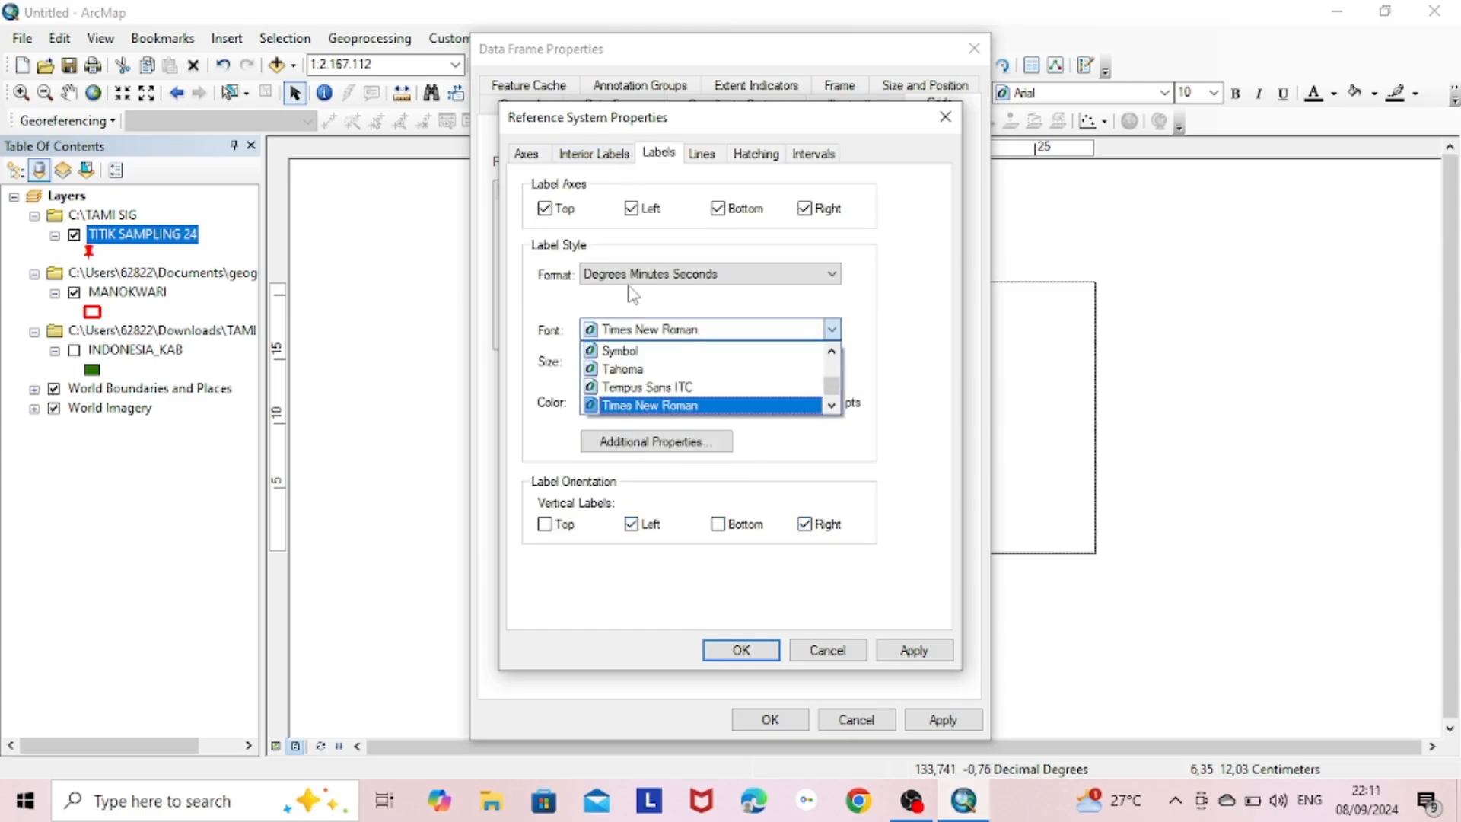
left_click(707, 407)
left_click(646, 359)
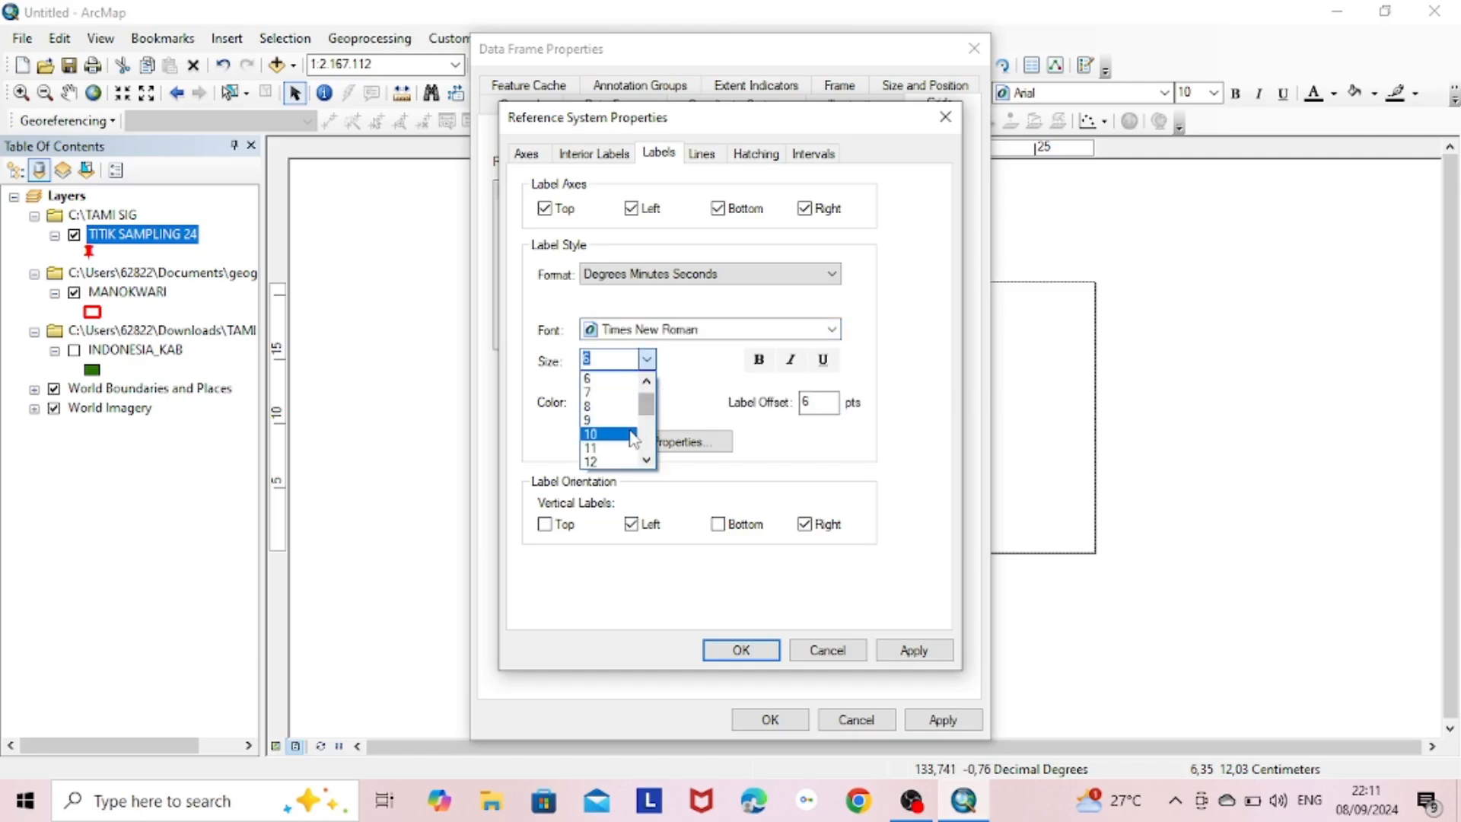
left_click(602, 428)
left_click(759, 362)
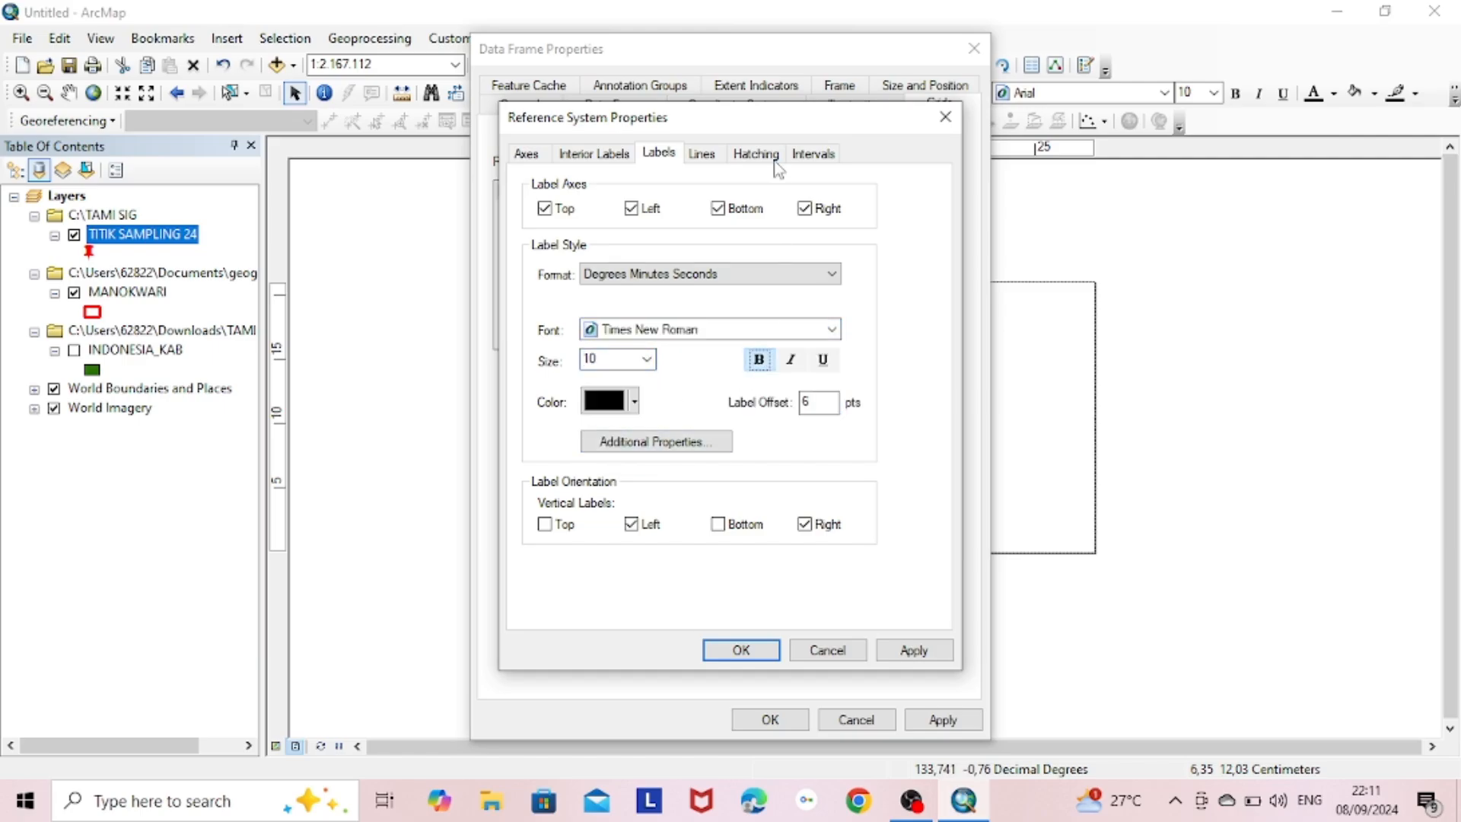
left_click(913, 651)
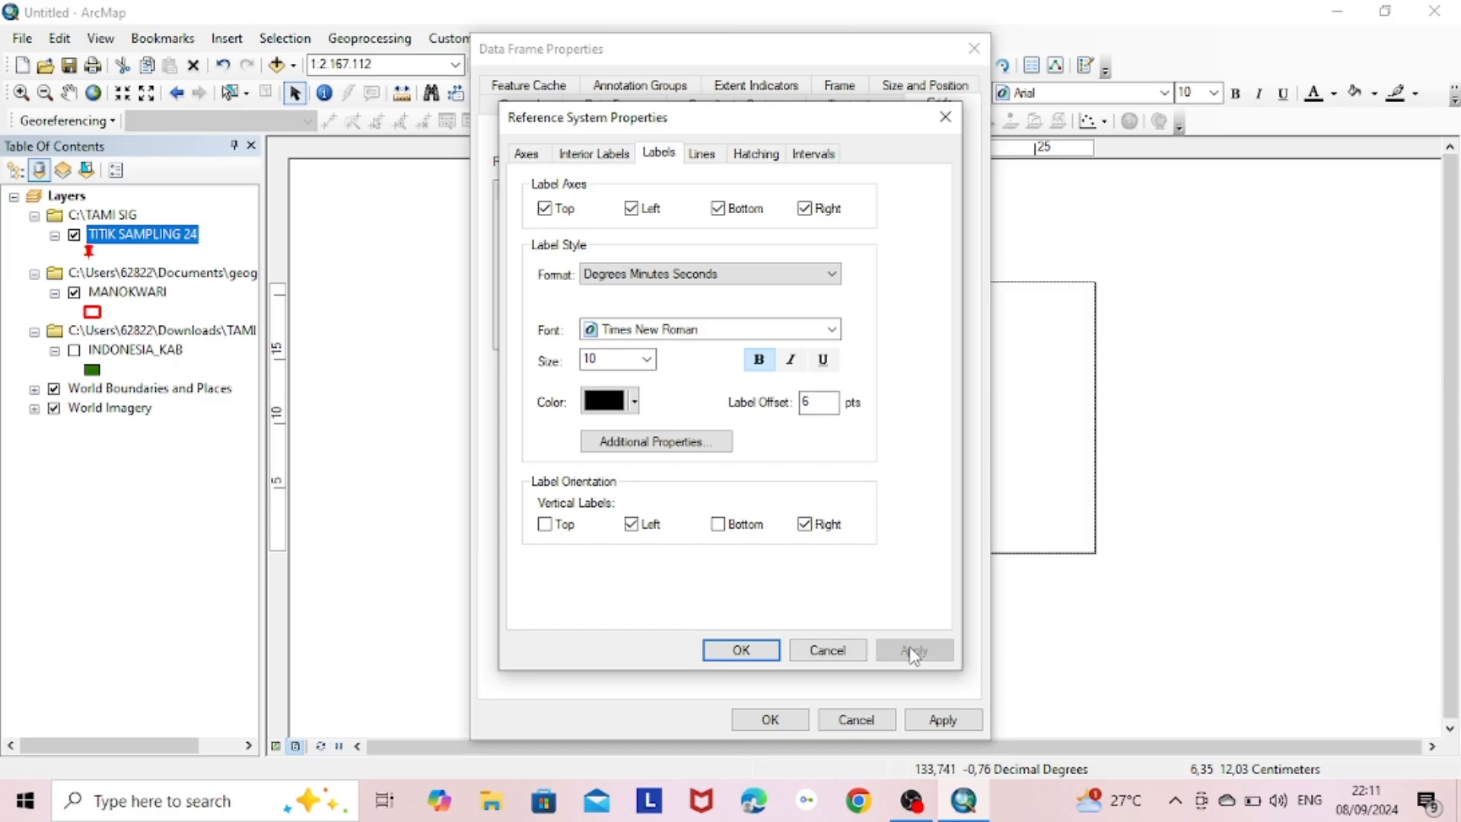
left_click(742, 650)
left_click(938, 719)
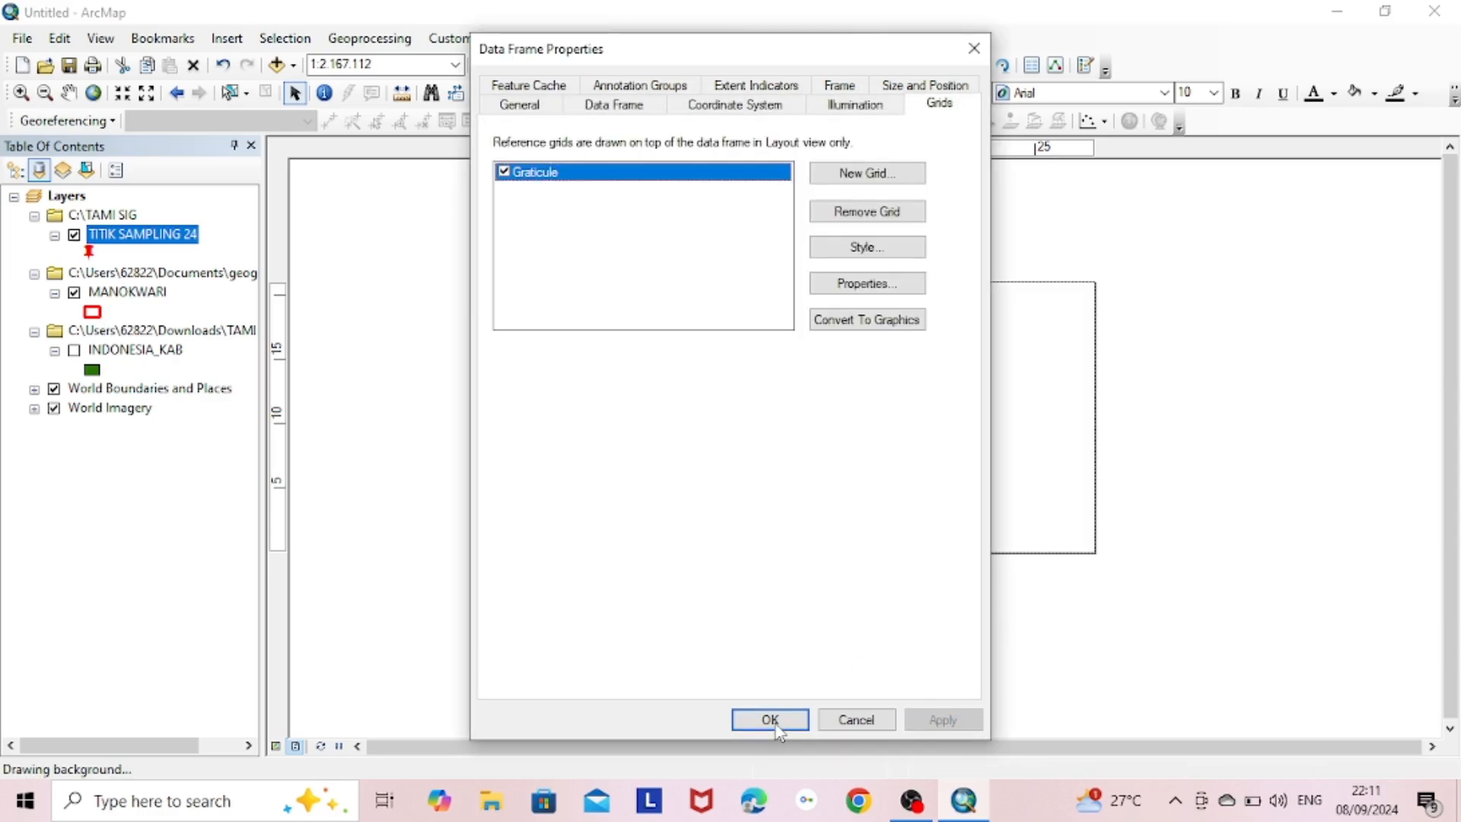
left_click(769, 719)
Insert a two-line map title reading "PETA PENELITIAN 2024" and "KABUPATEN MANOKWARI" near the upper edge of the page's blank half.
scroll(979, 468, "up", 1)
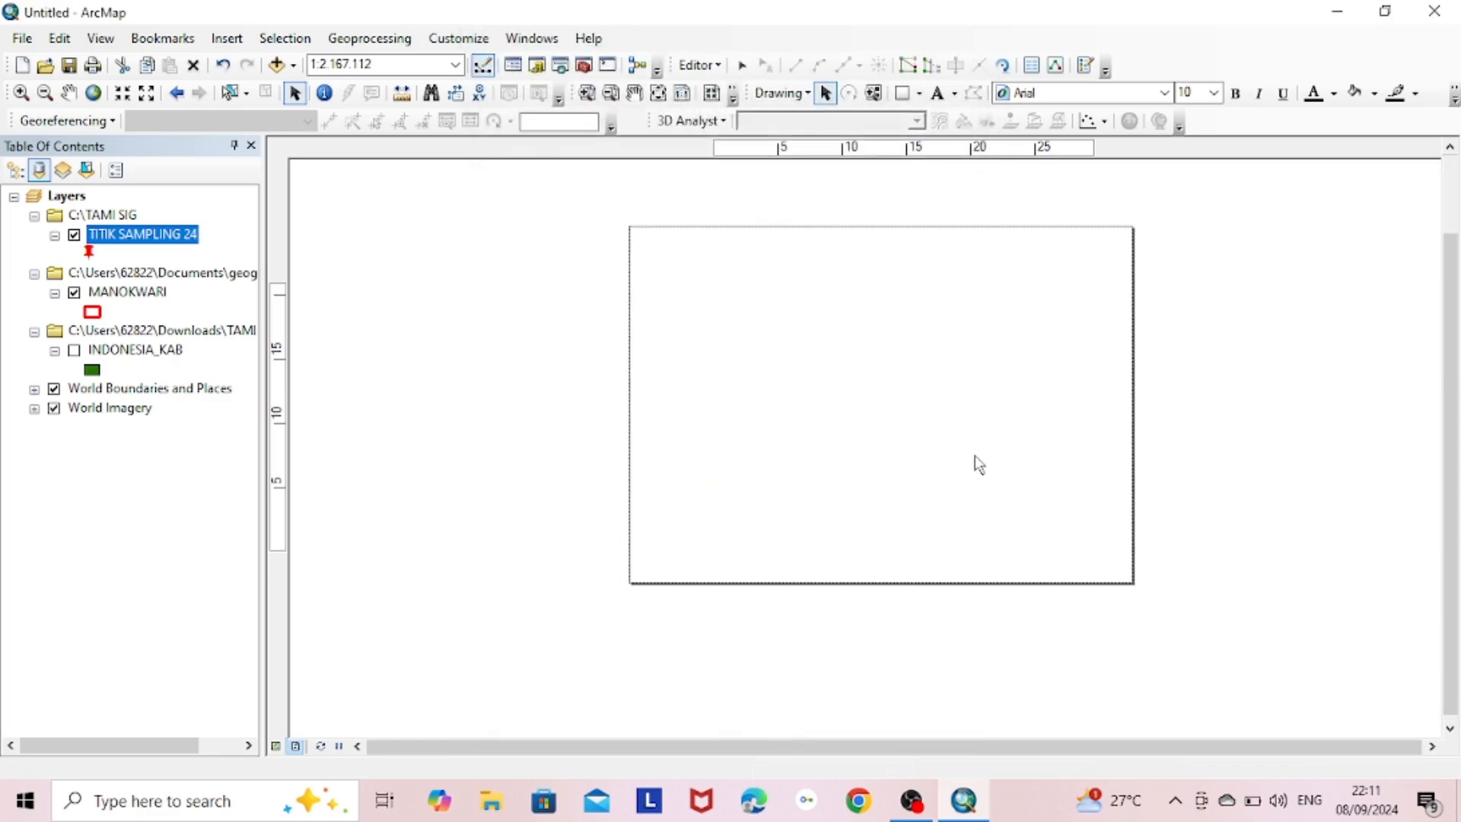
scroll(980, 409, "up", 1)
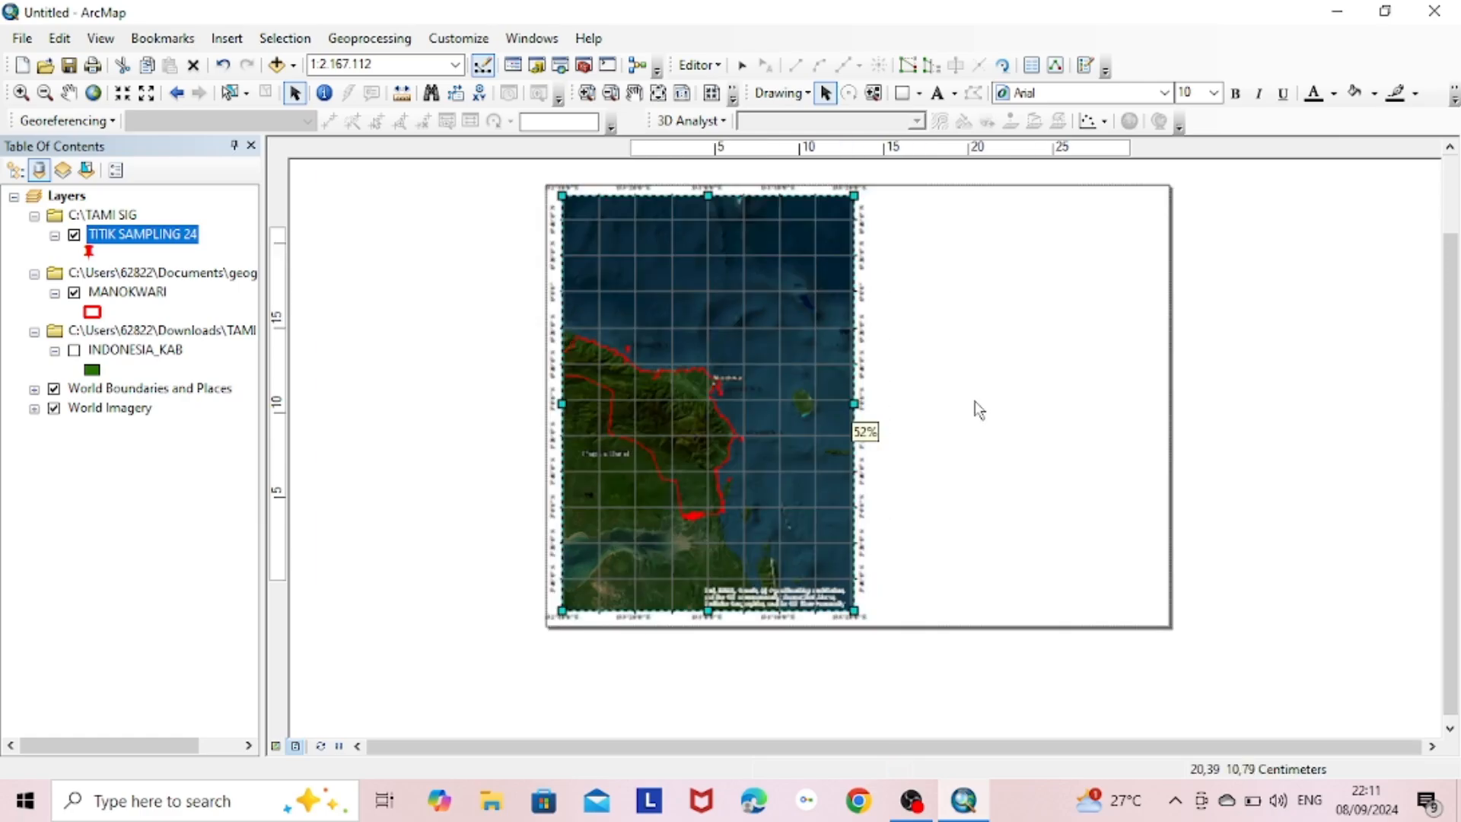
left_click_drag(1454, 391, 1454, 376)
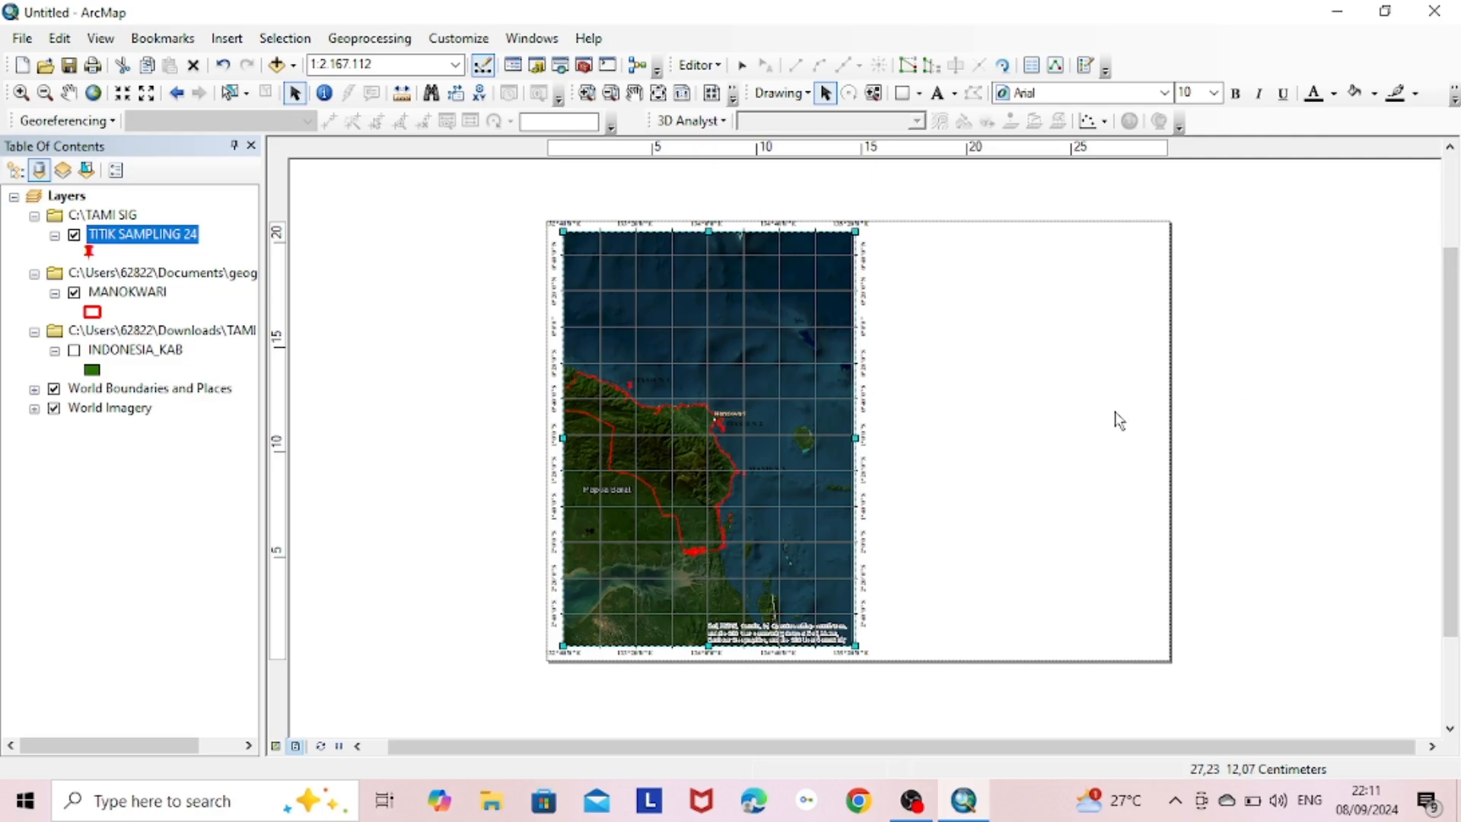
left_click(902, 92)
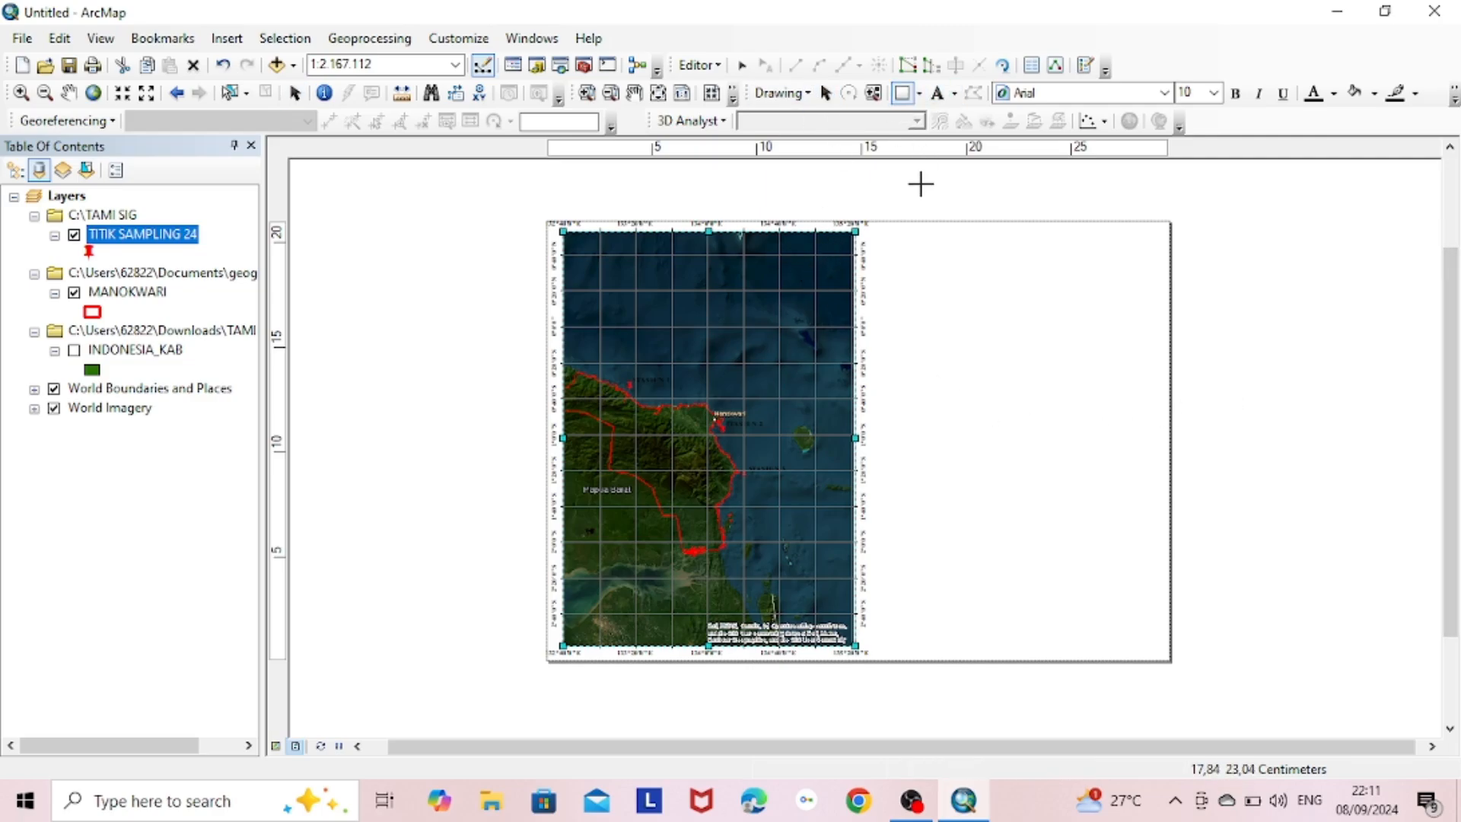
left_click(938, 93)
left_click(953, 232)
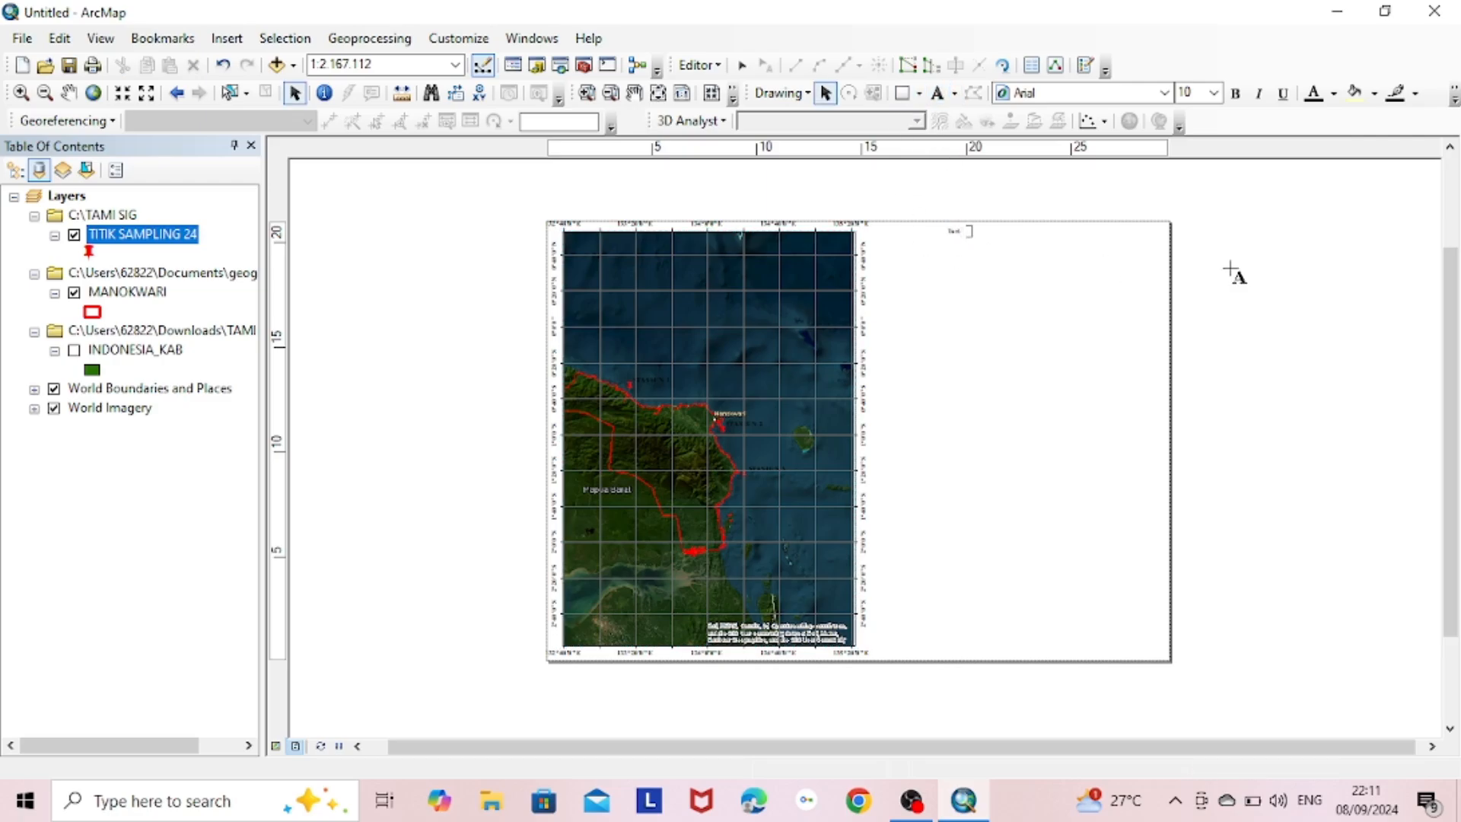
double_click(954, 232)
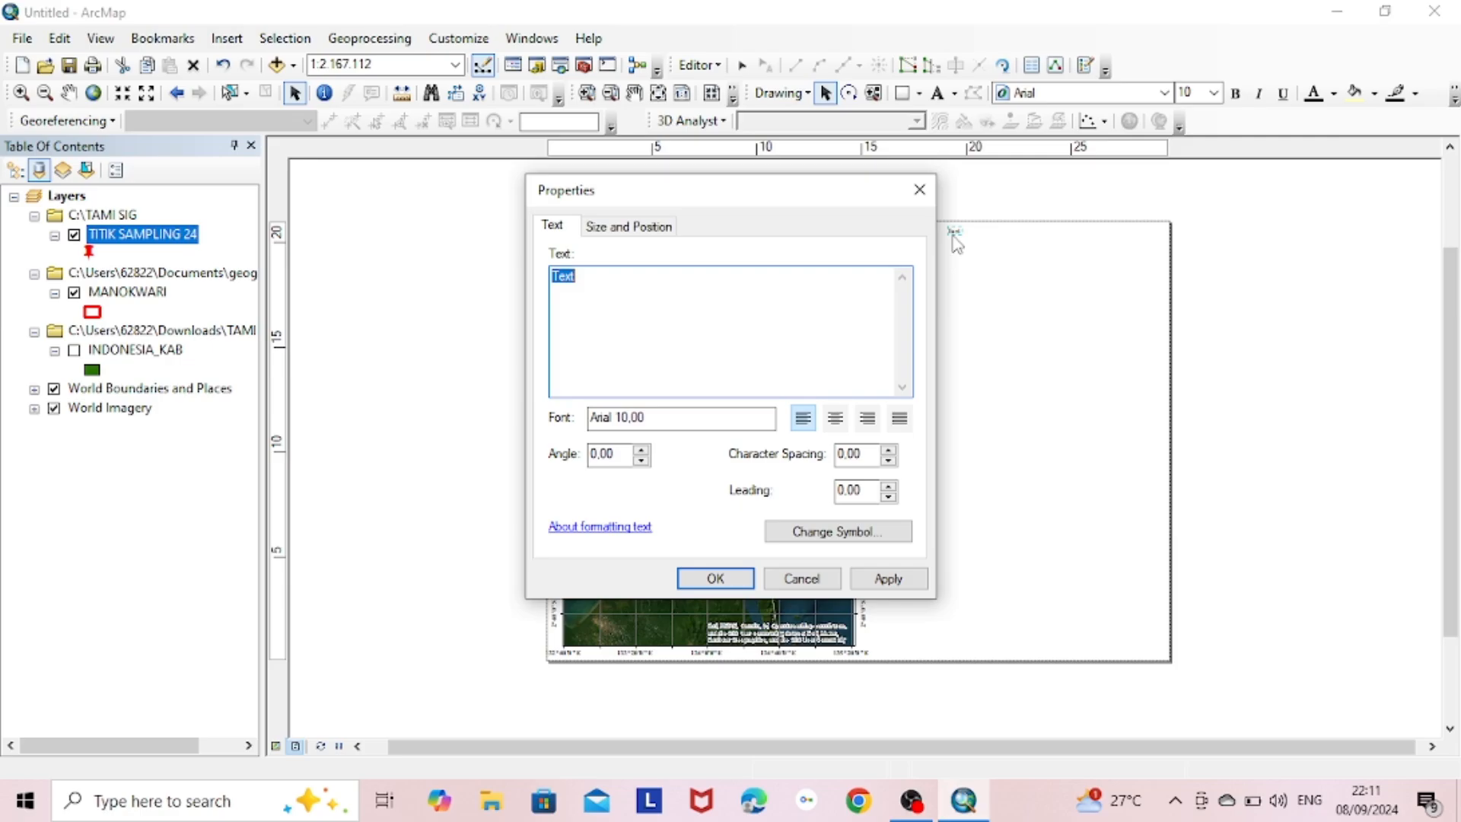
type("PETA PENELITIAN ")
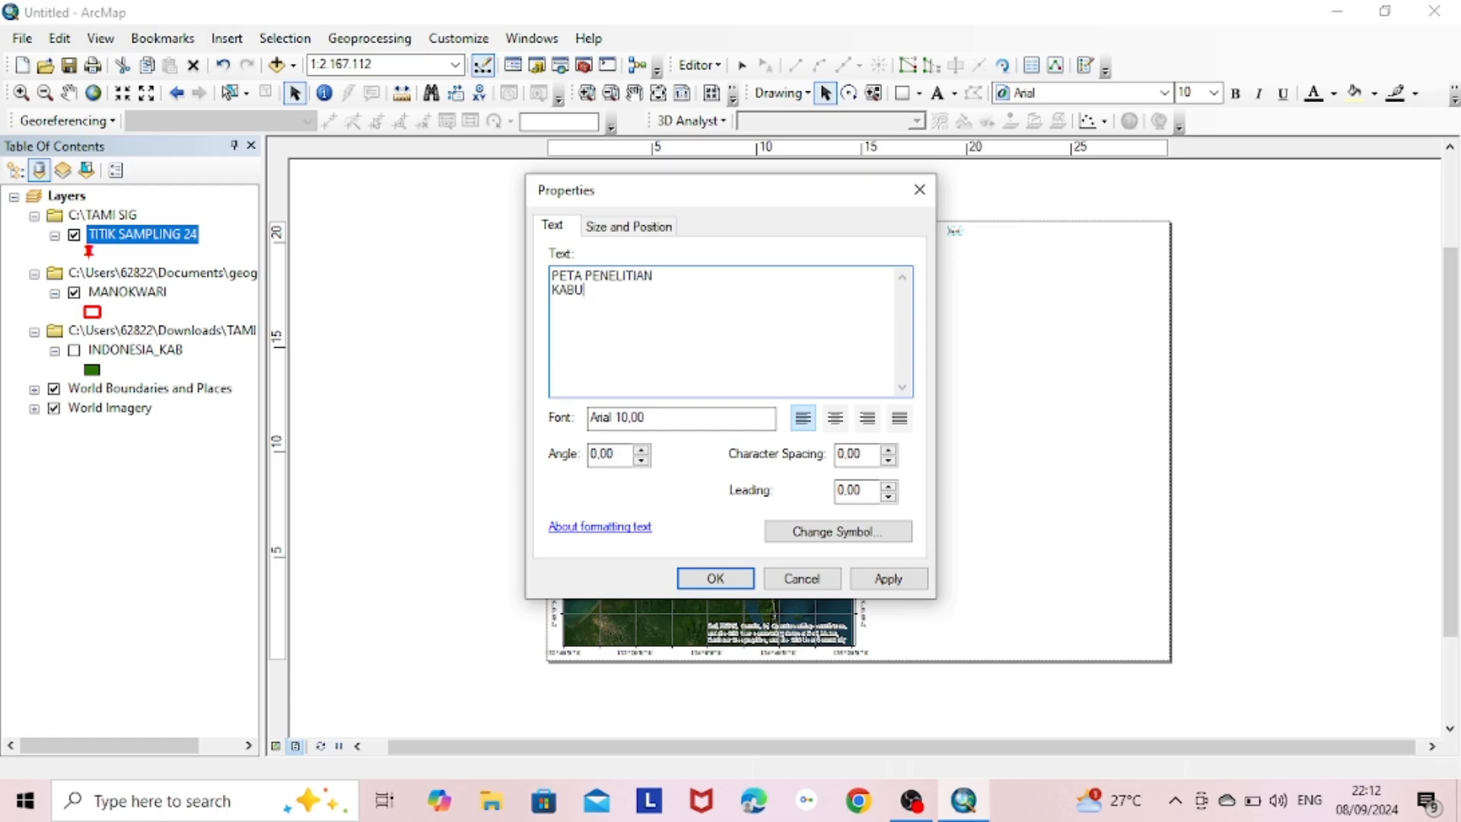
type("KABUPATEN MANOKWARI")
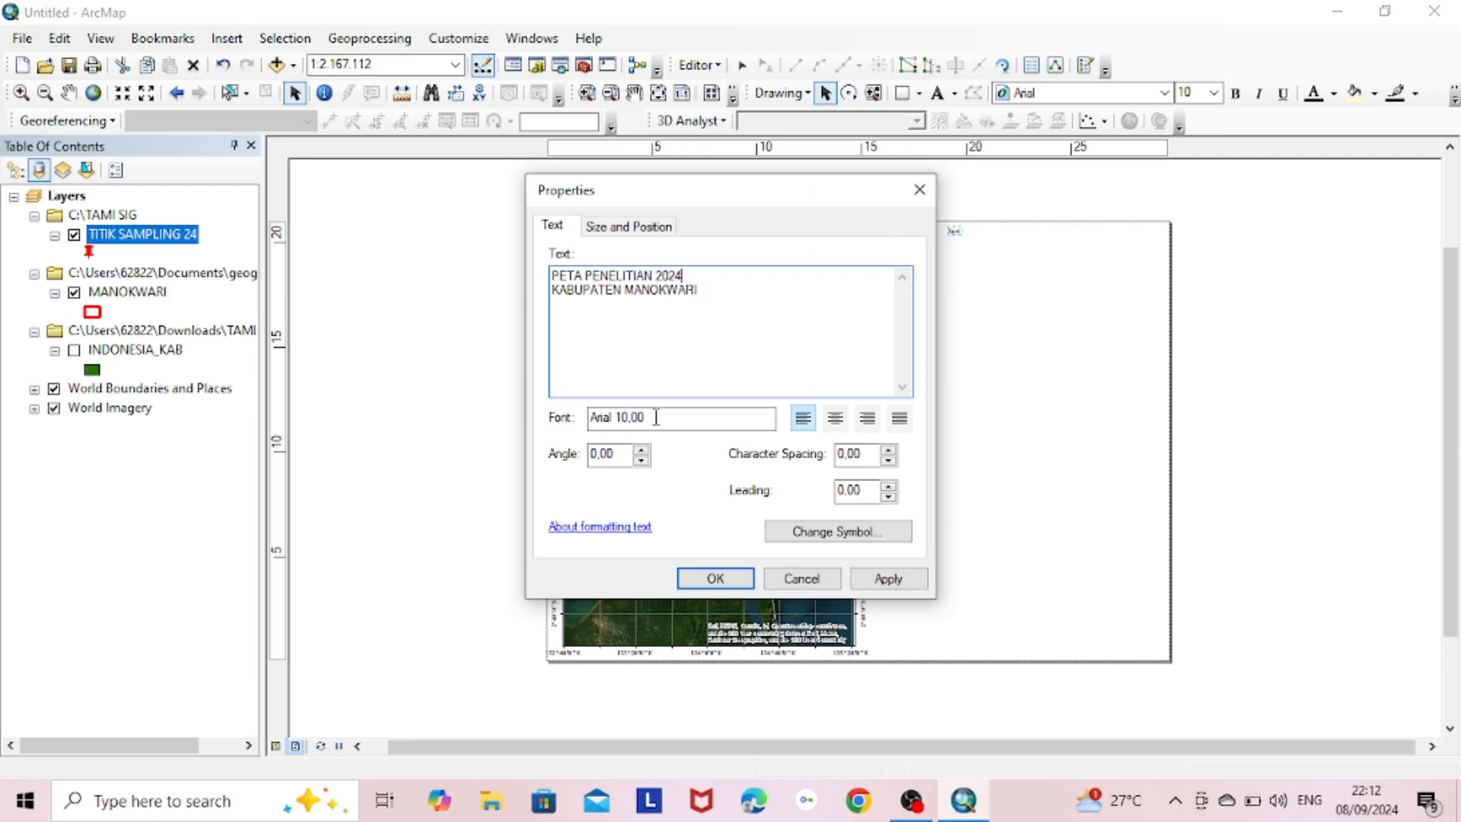
Choose a bold Times New Roman symbol, size 12, for the title text and apply it.
left_click(866, 538)
left_click(926, 354)
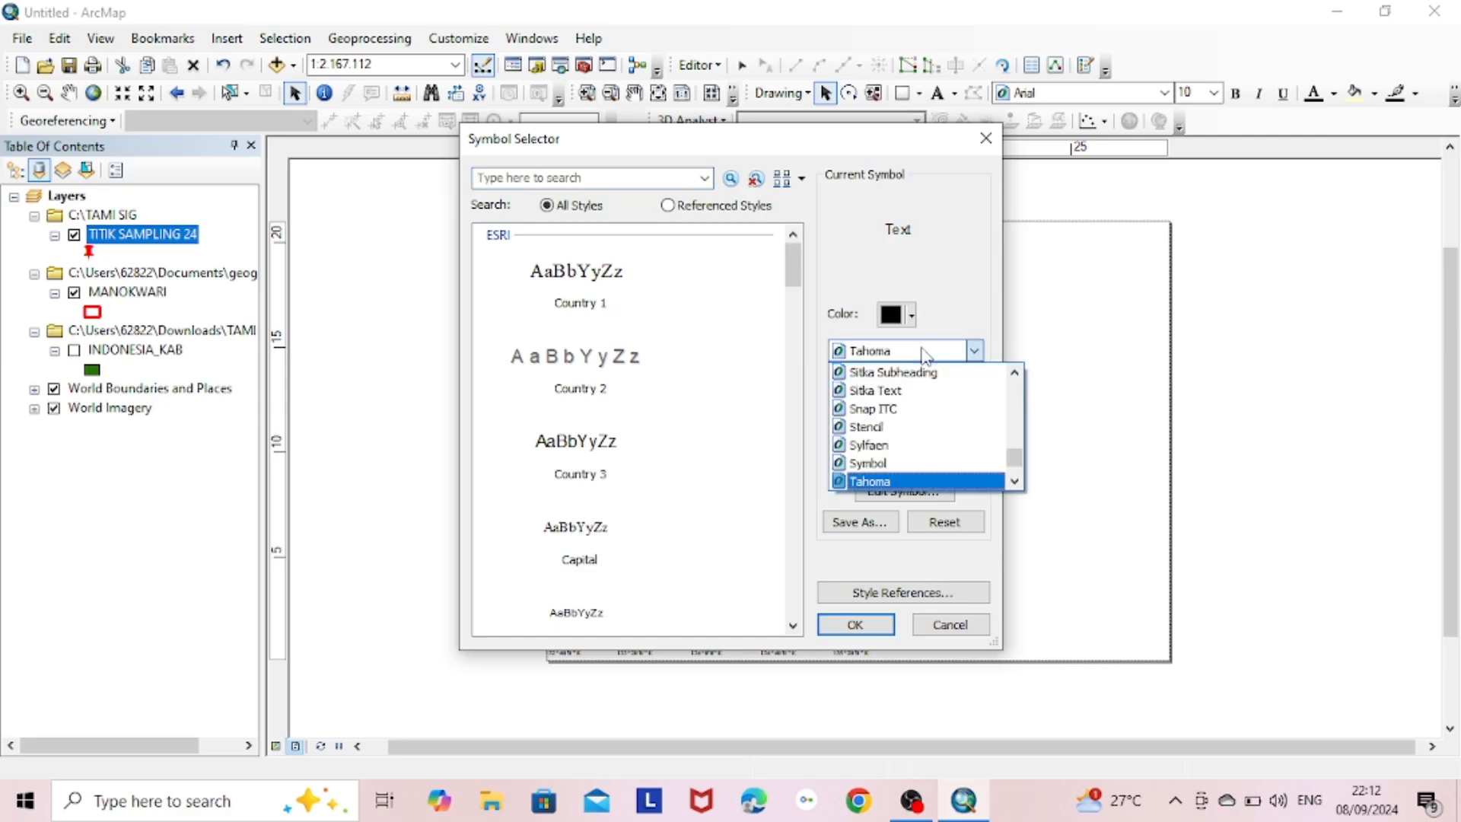
left_click(926, 371)
left_click(946, 386)
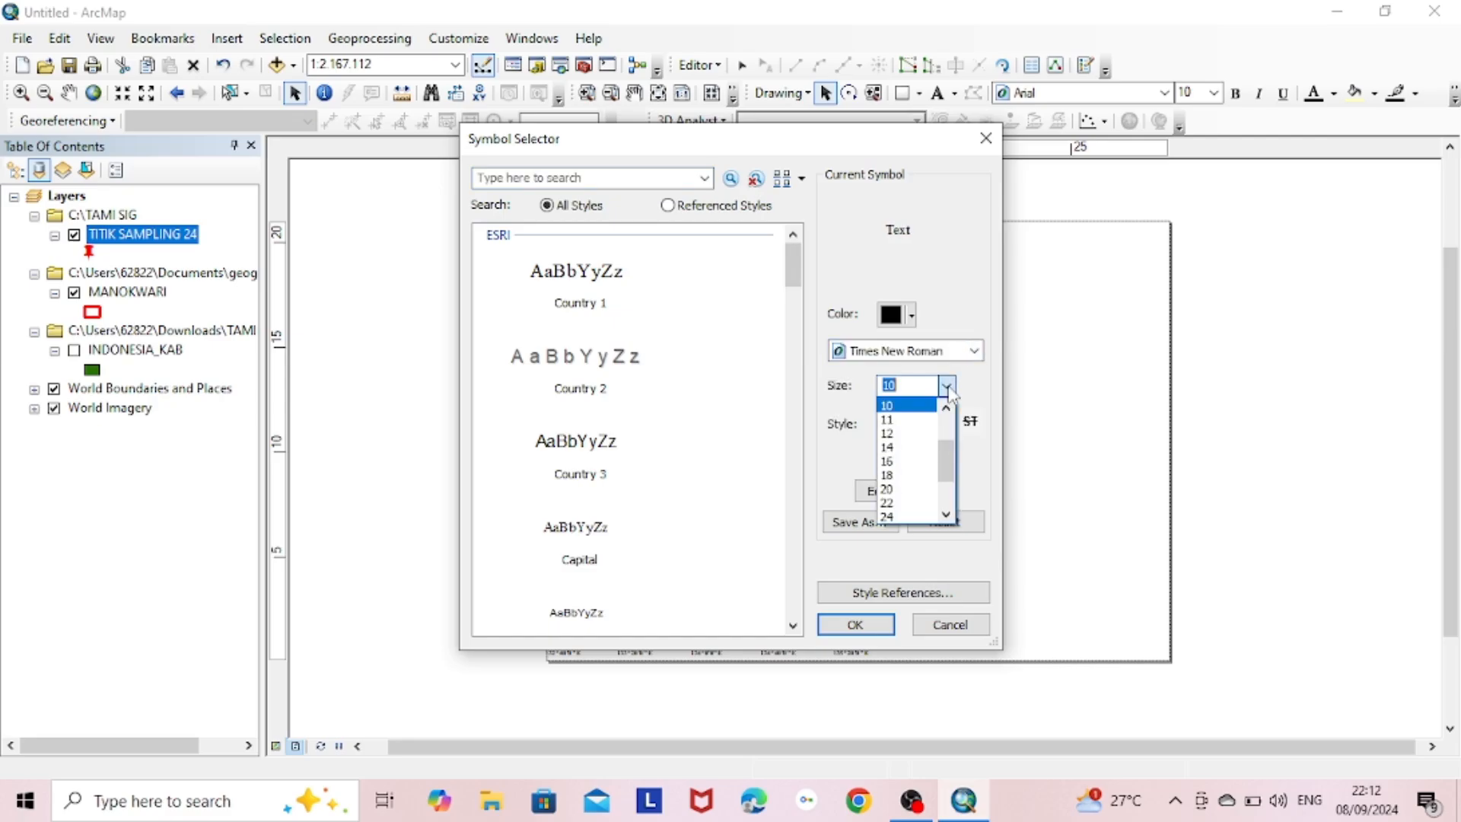
left_click(906, 433)
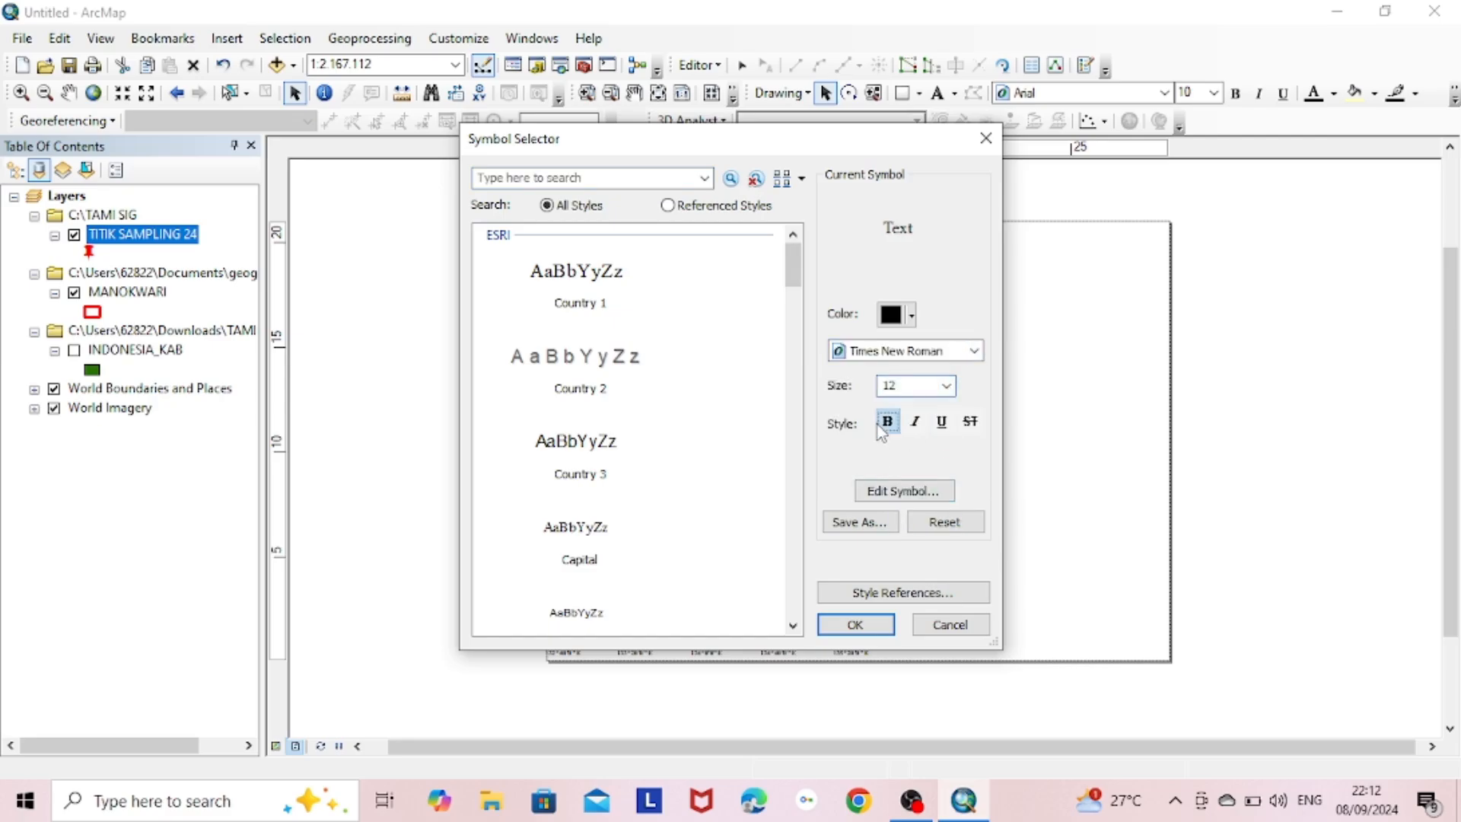
left_click(864, 625)
left_click(836, 532)
left_click(859, 622)
left_click(898, 579)
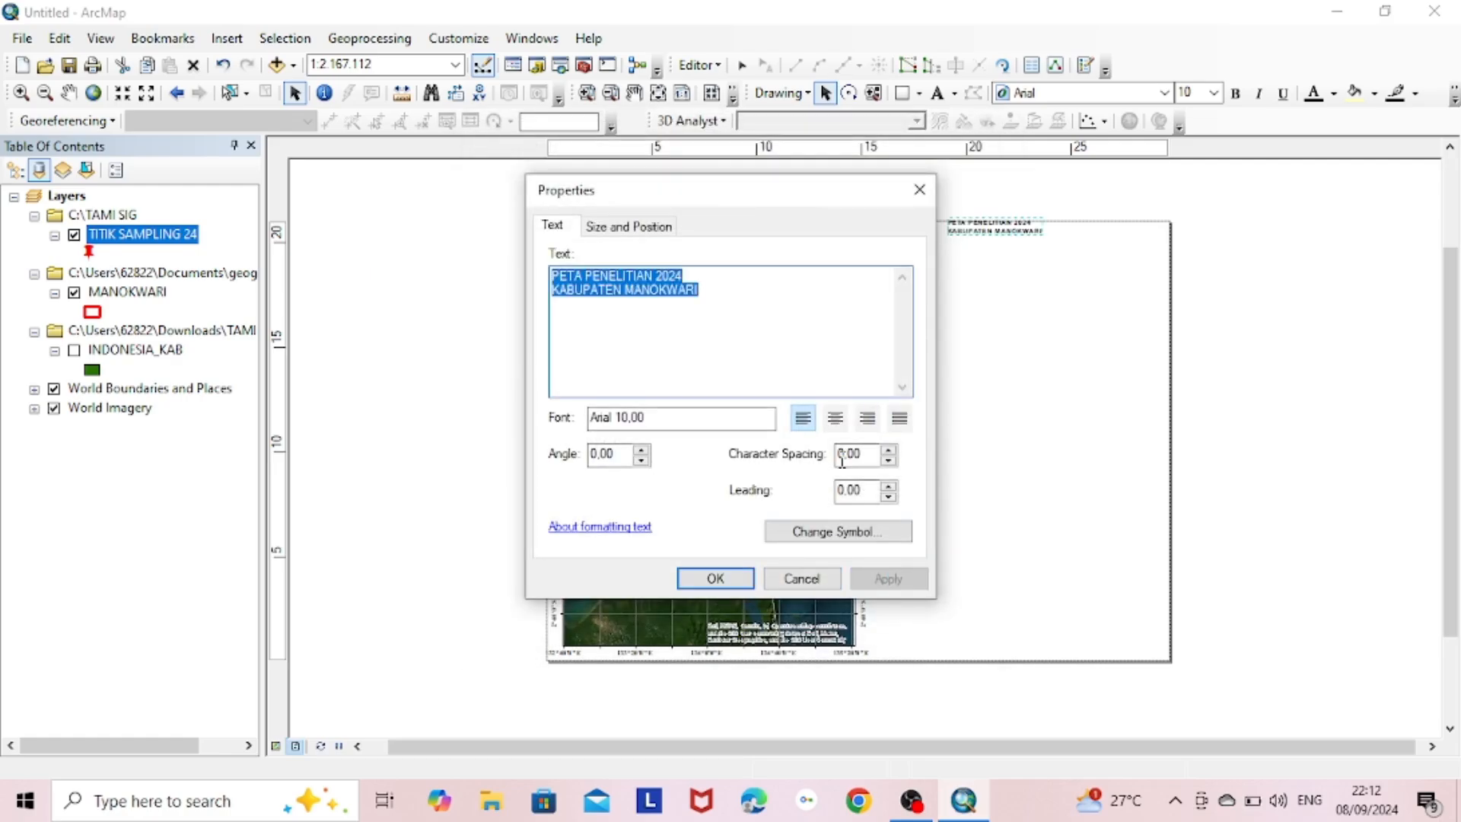
Centre-align the two title lines and apply the text properties.
left_click(835, 420)
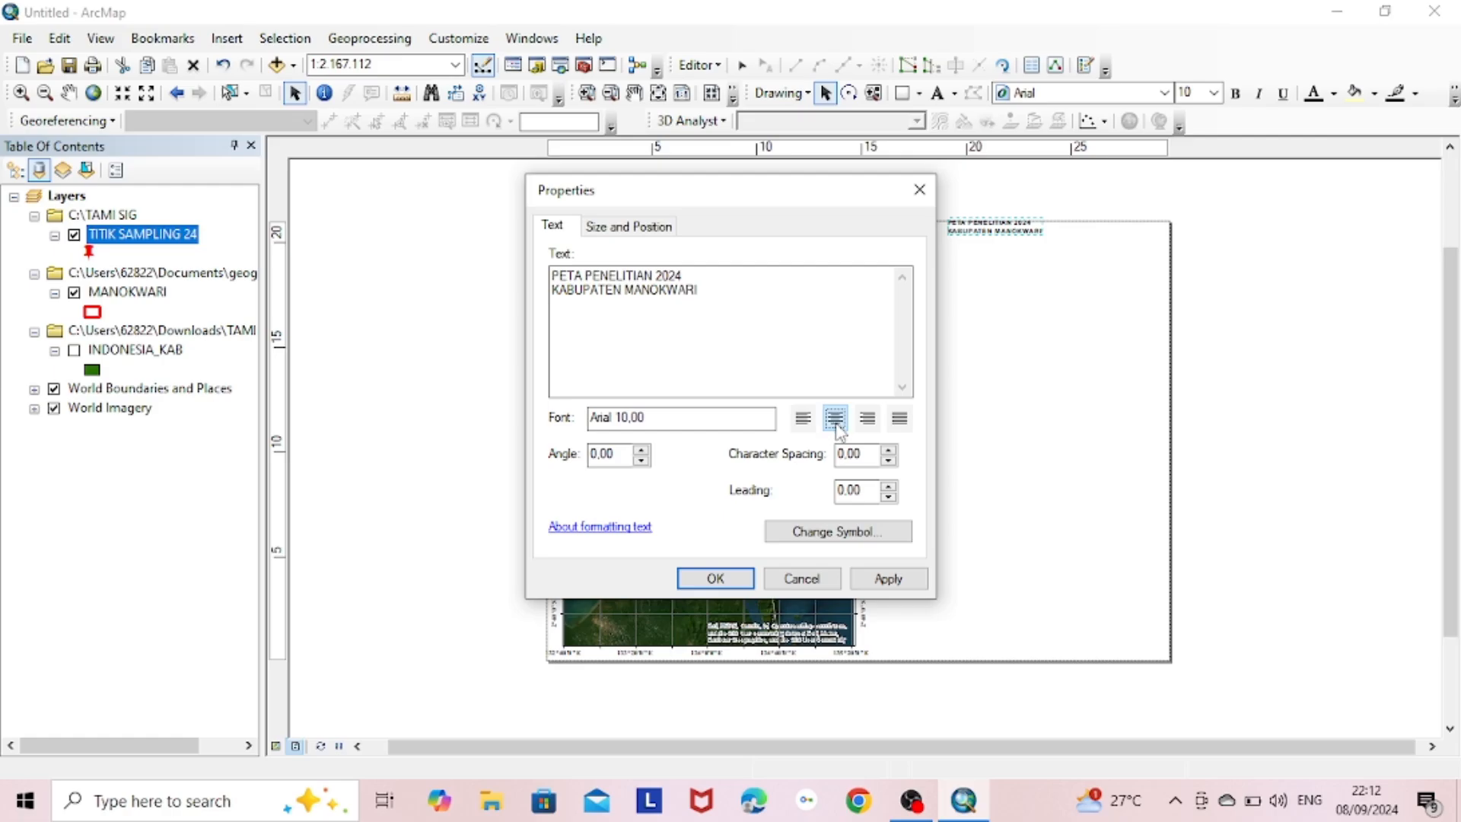
left_click(887, 578)
left_click(734, 578)
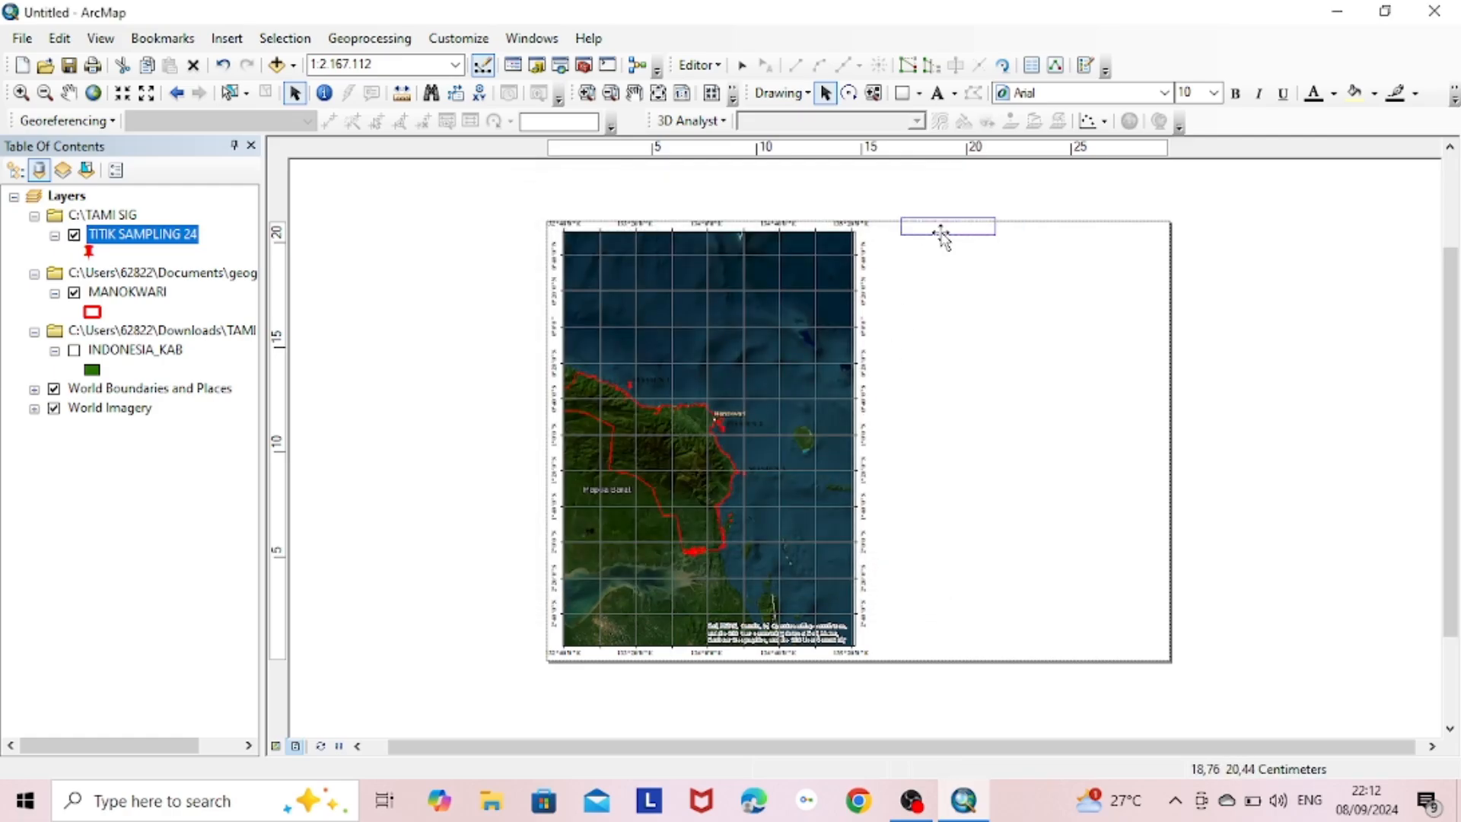
Change the title's font to Times New Roman, size 14, and move it to the upper centre of the page's blank half.
double_click(982, 251)
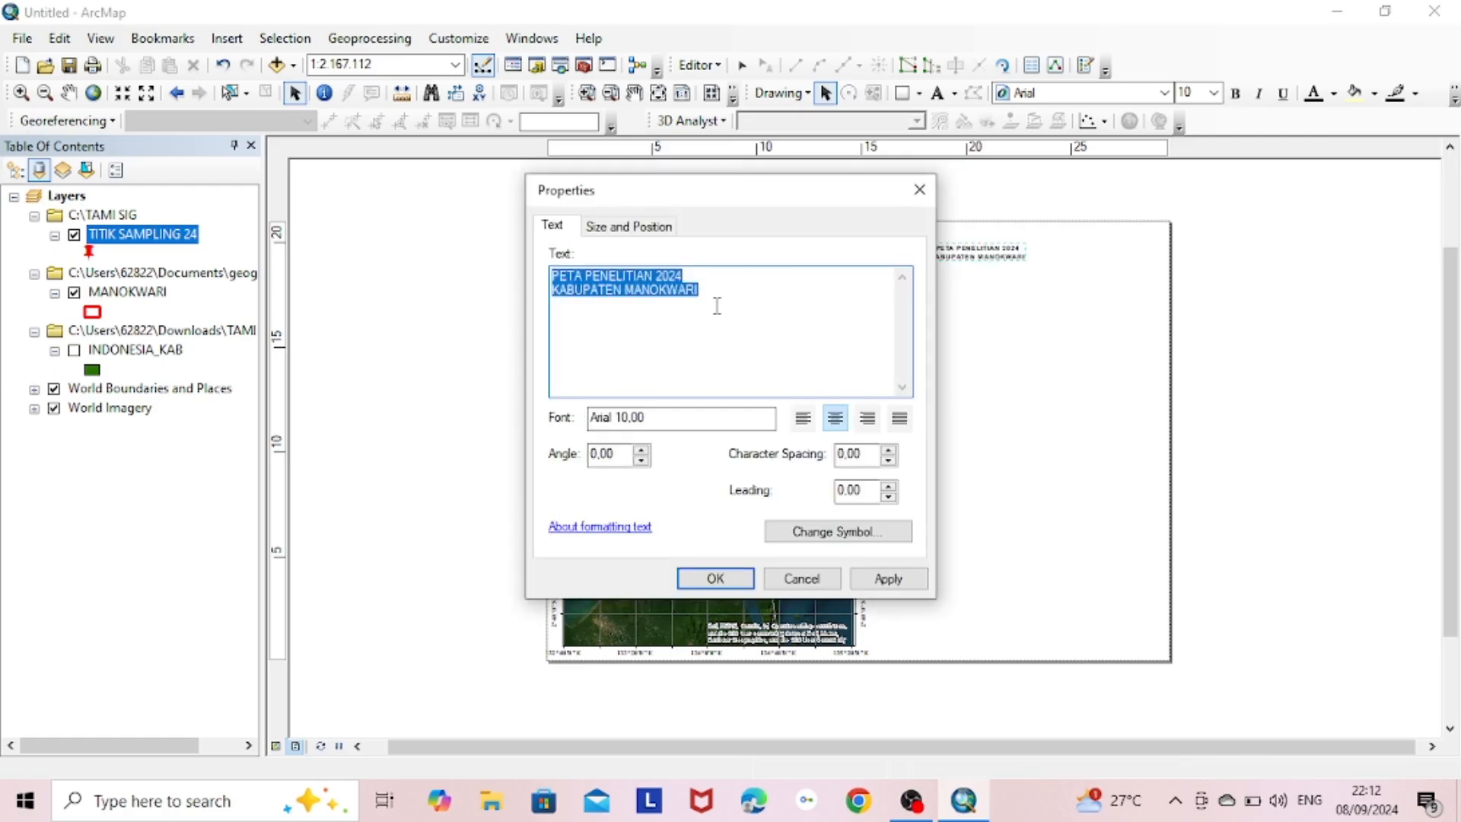
left_click(717, 306)
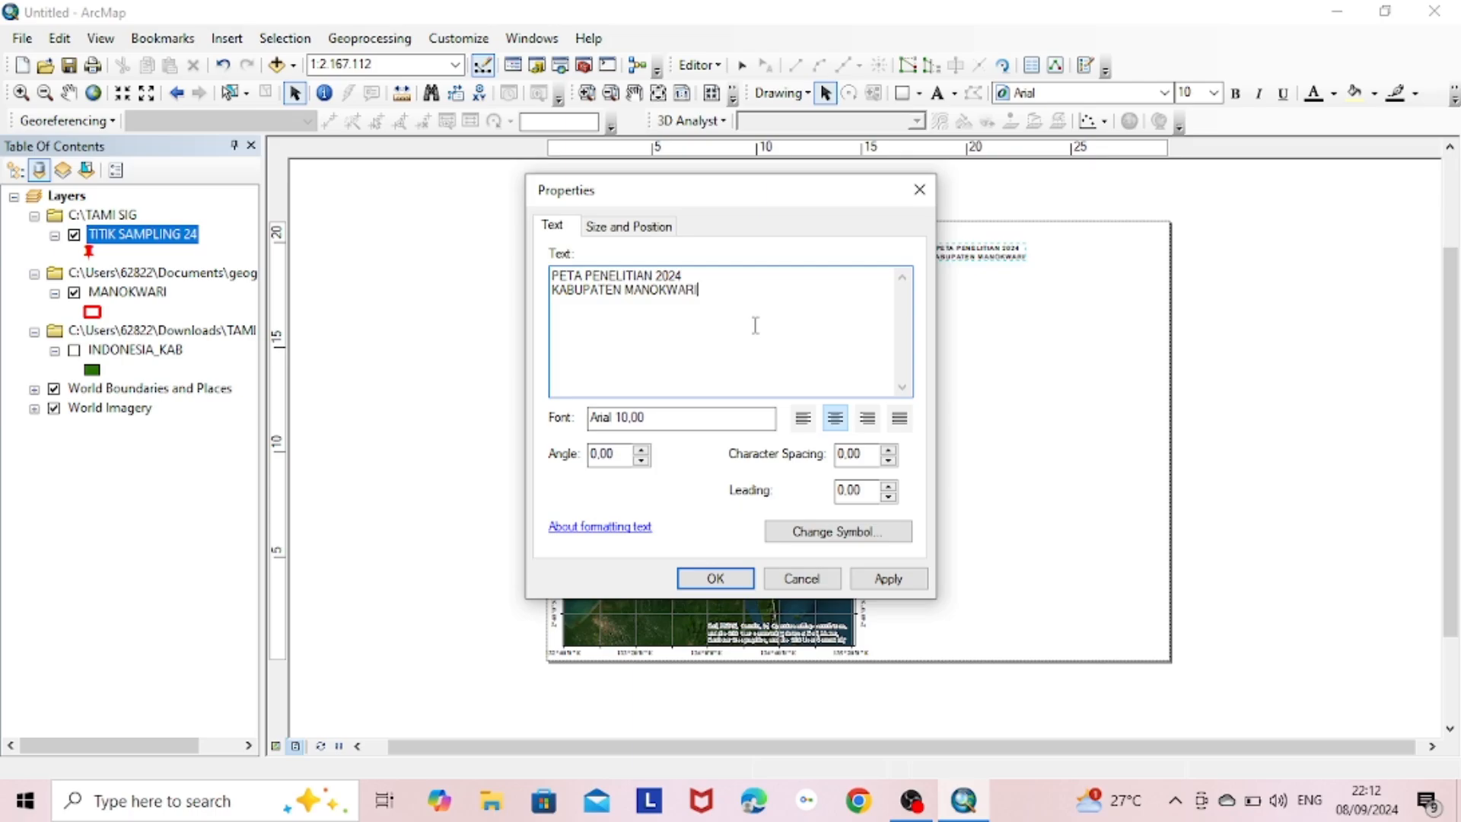
left_click(843, 531)
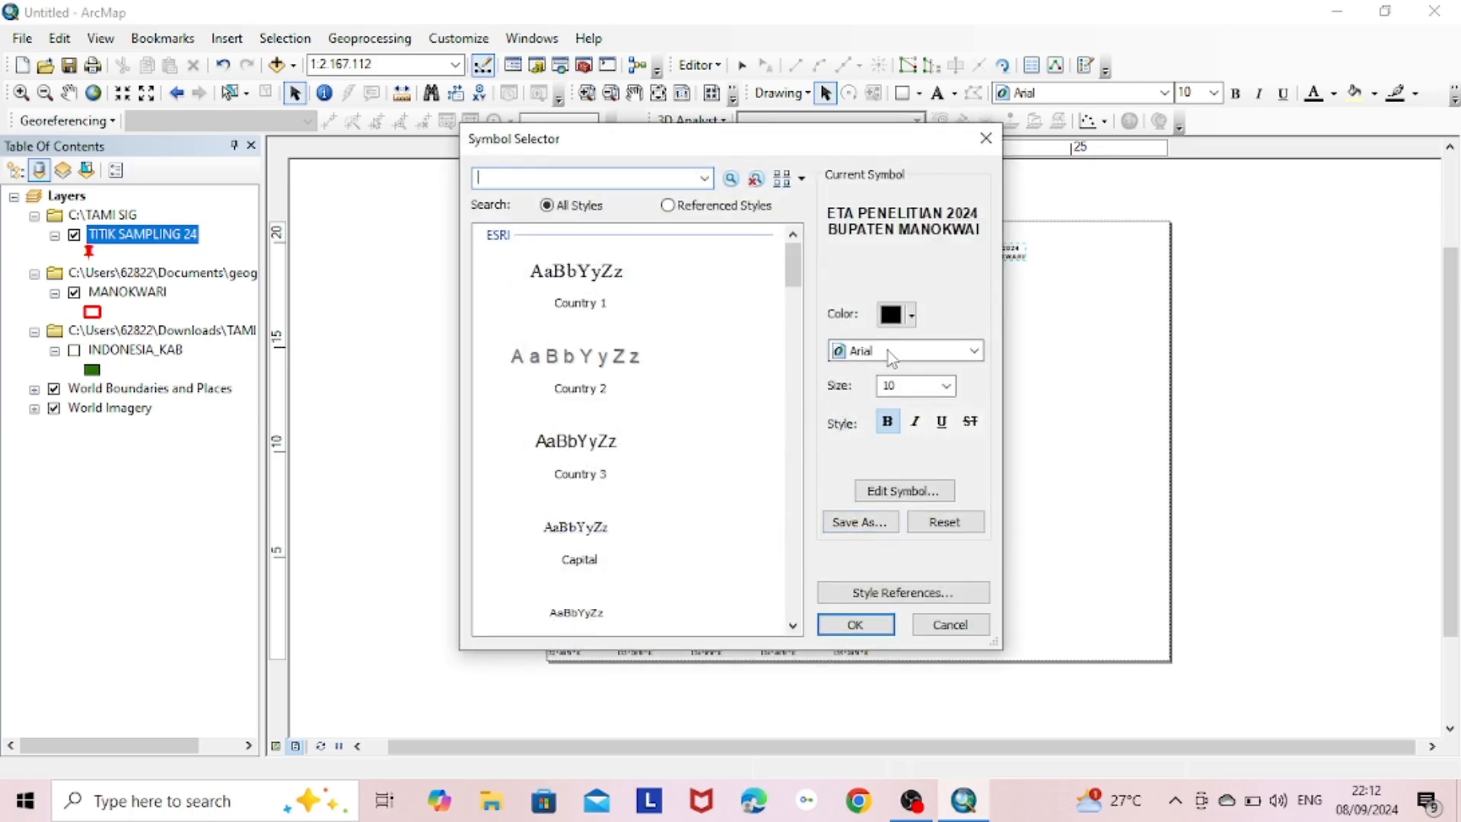
left_click(891, 353)
type("ti")
left_click(907, 373)
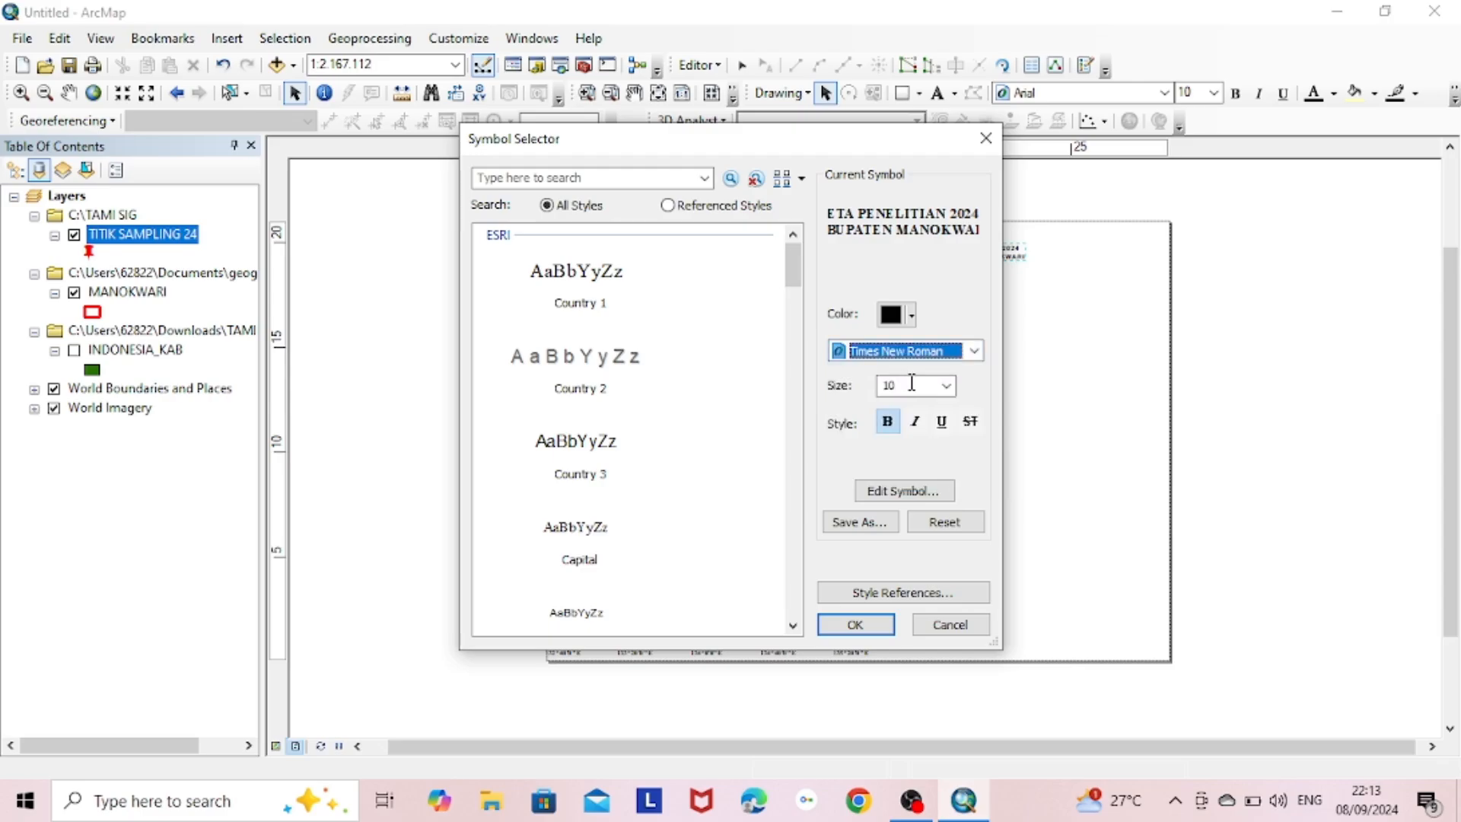
left_click(947, 386)
left_click(895, 456)
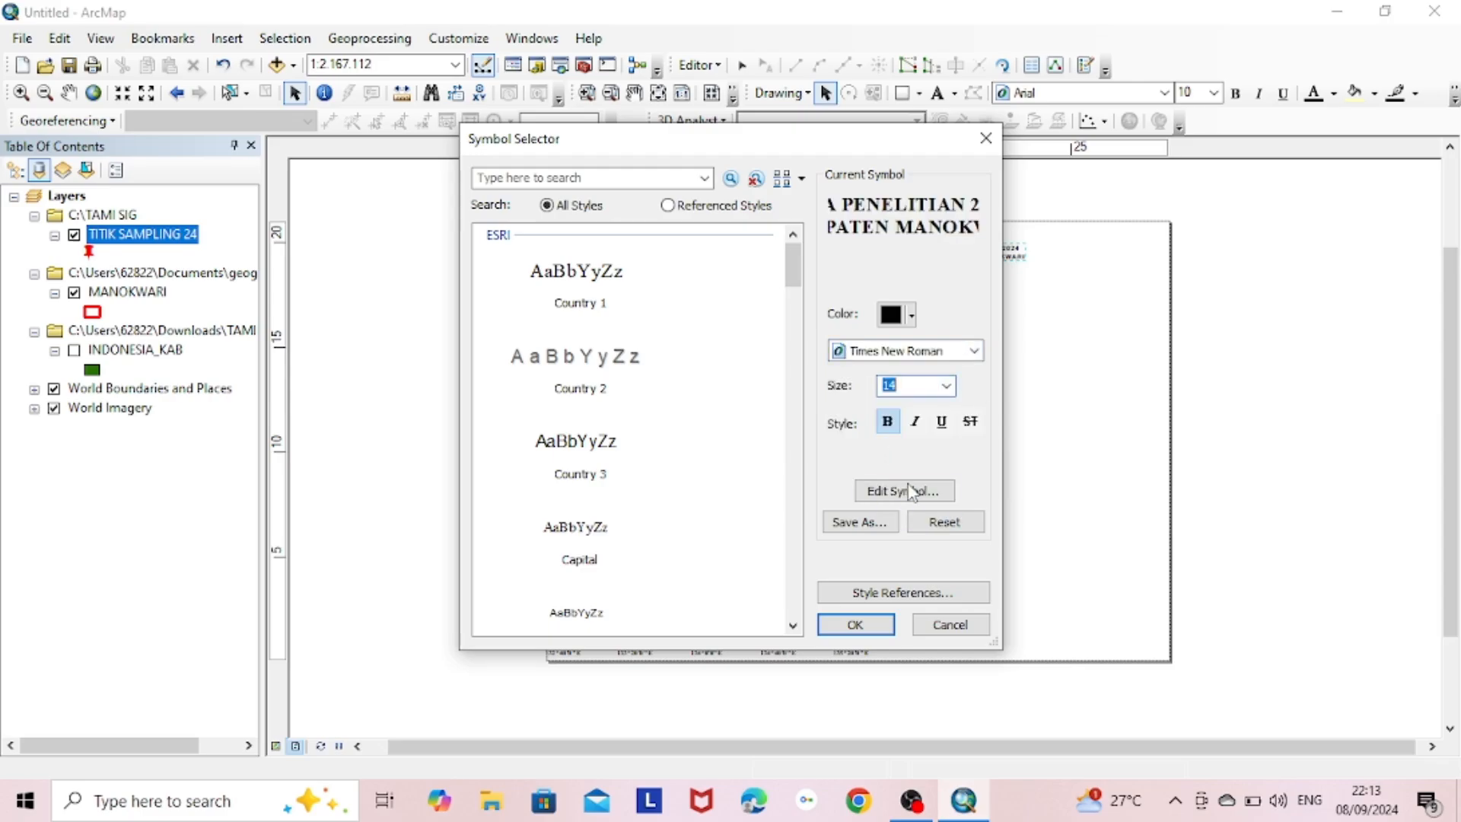
left_click(854, 624)
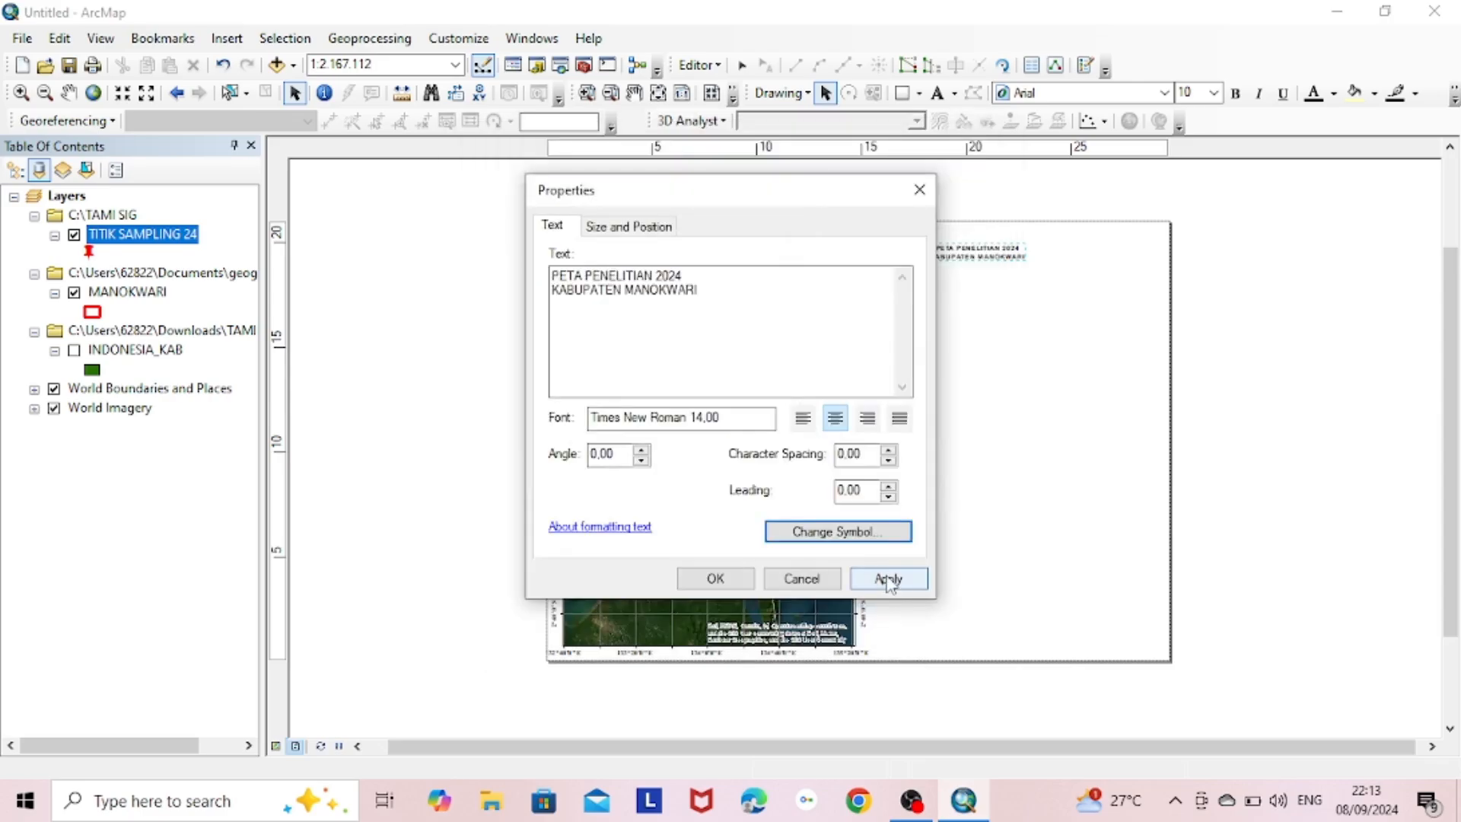
left_click(888, 580)
left_click(717, 579)
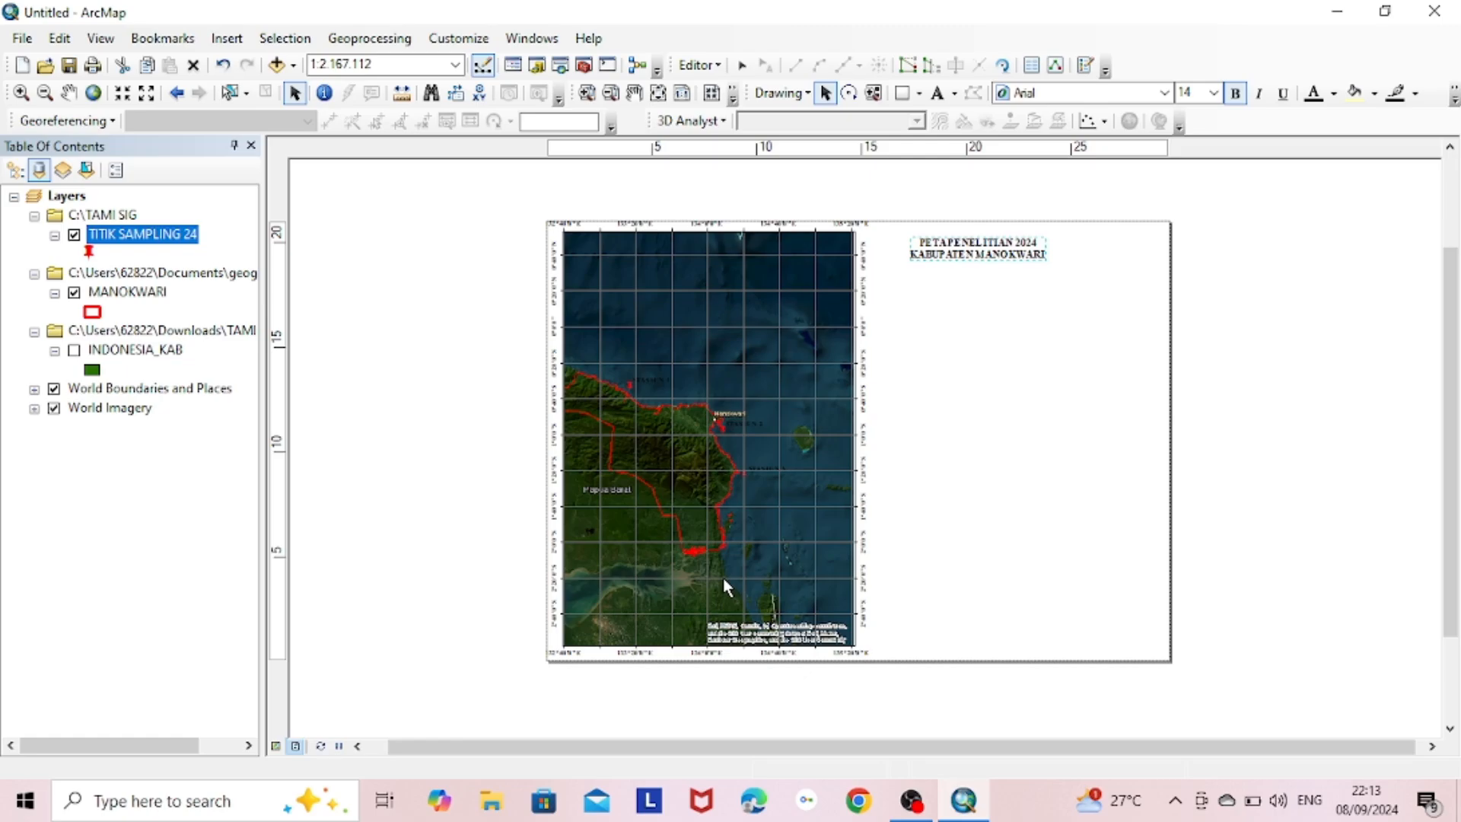
left_click_drag(959, 256, 996, 253)
left_click(1202, 284)
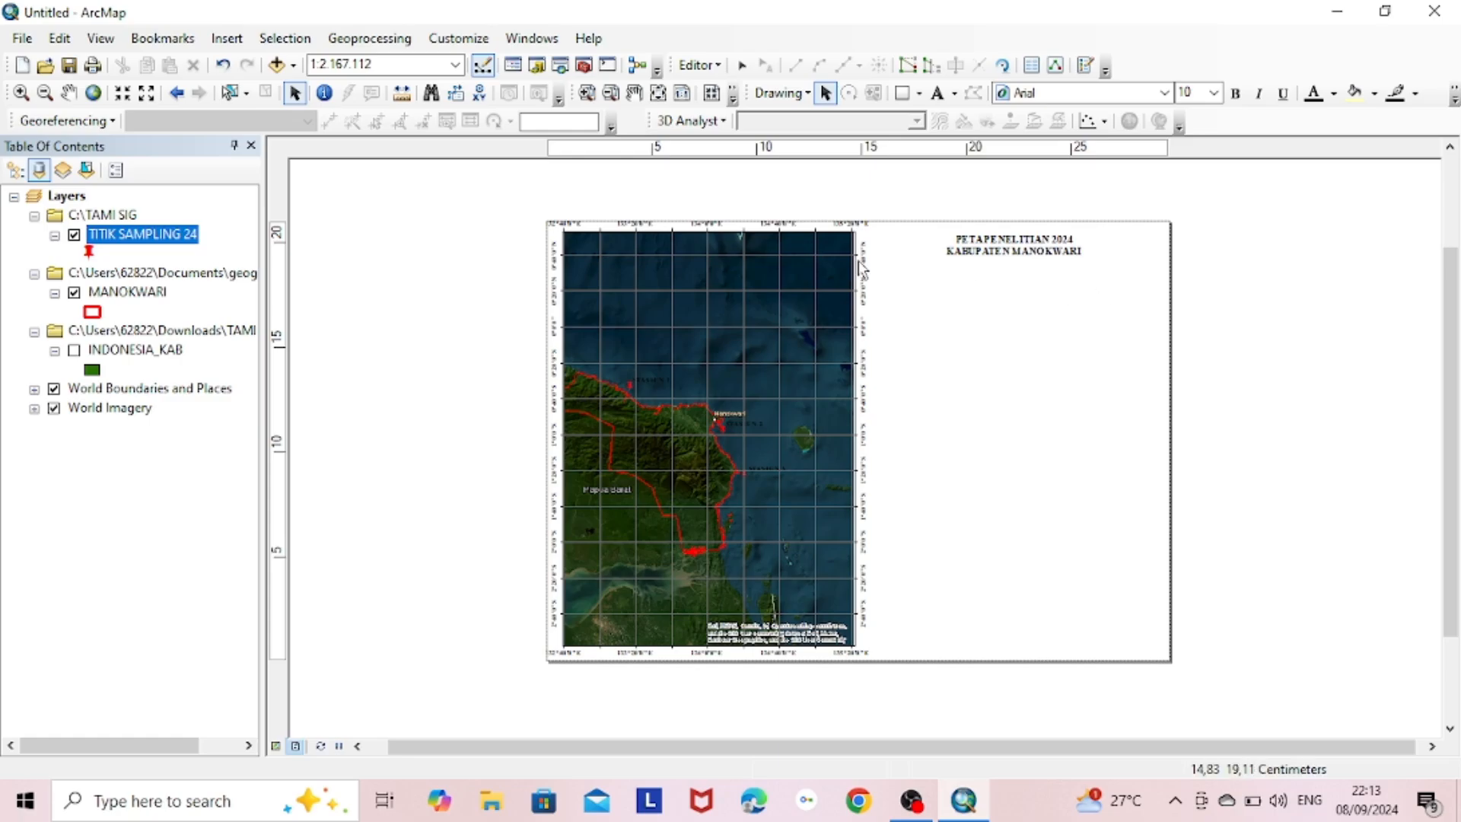
Start a new north arrow for the layout with the ESRI North 8 style.
left_click(237, 42)
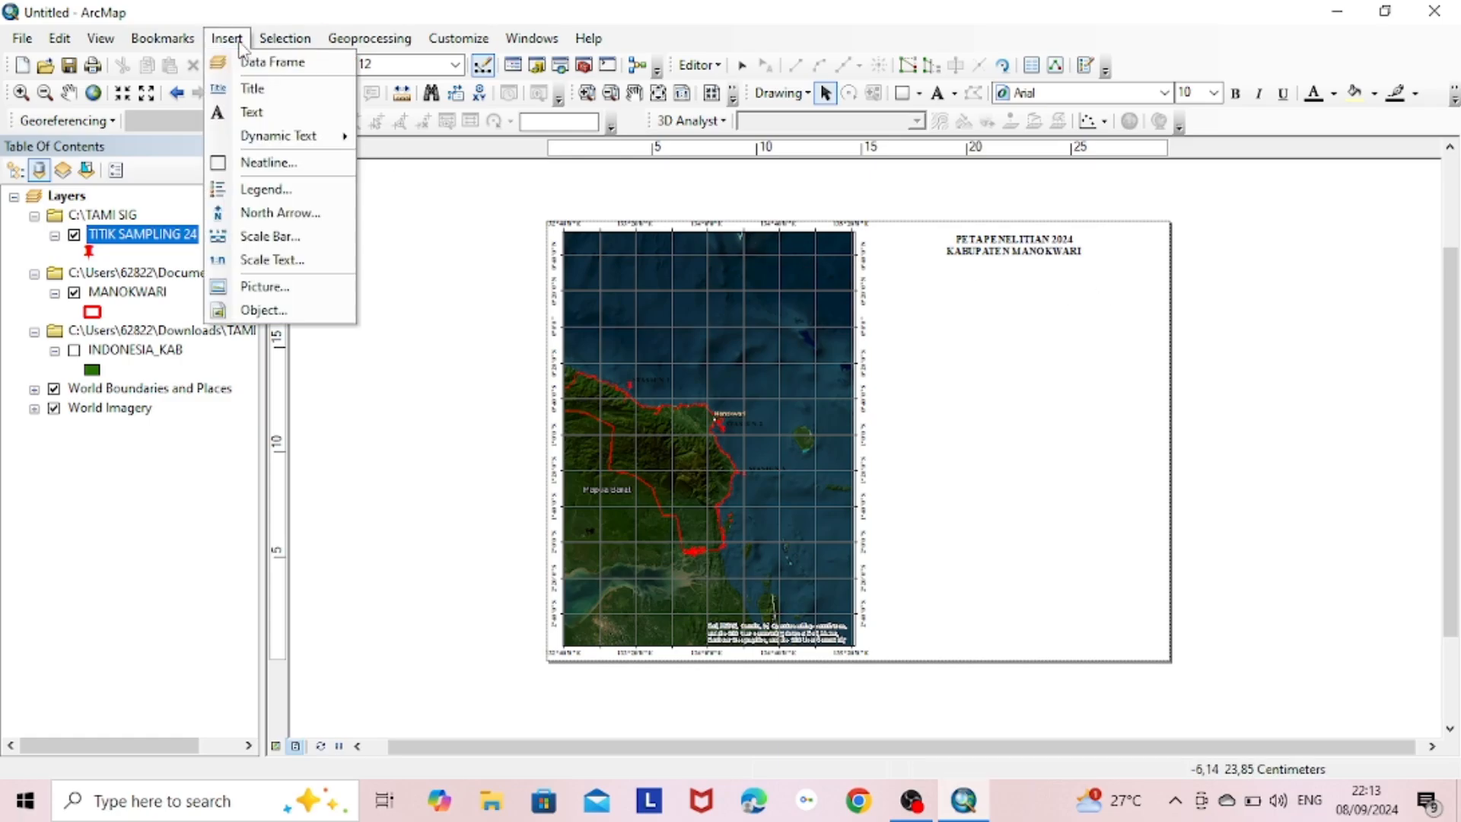
left_click(281, 213)
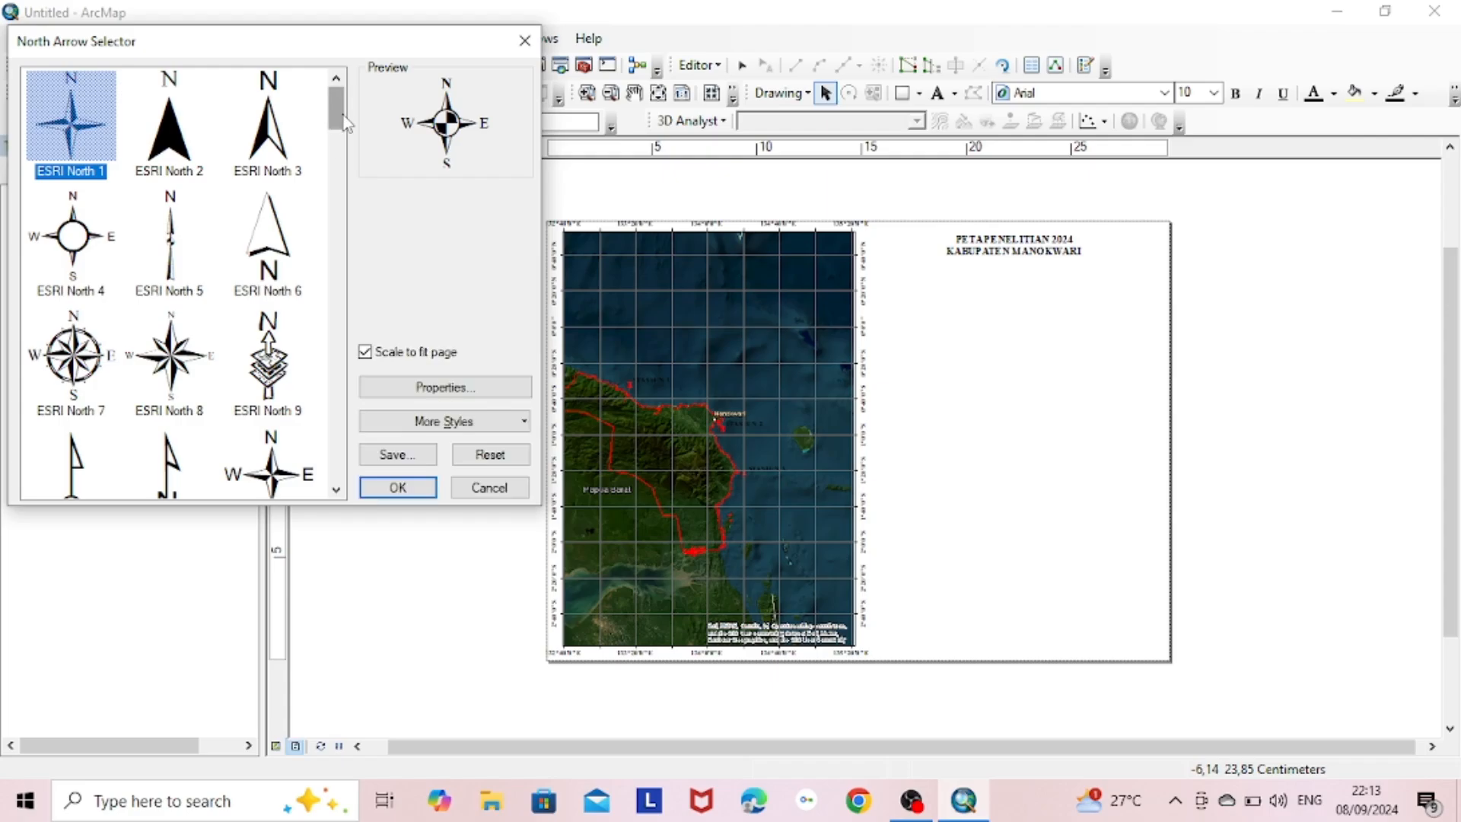
scroll(346, 122, "down", 2)
left_click(169, 118)
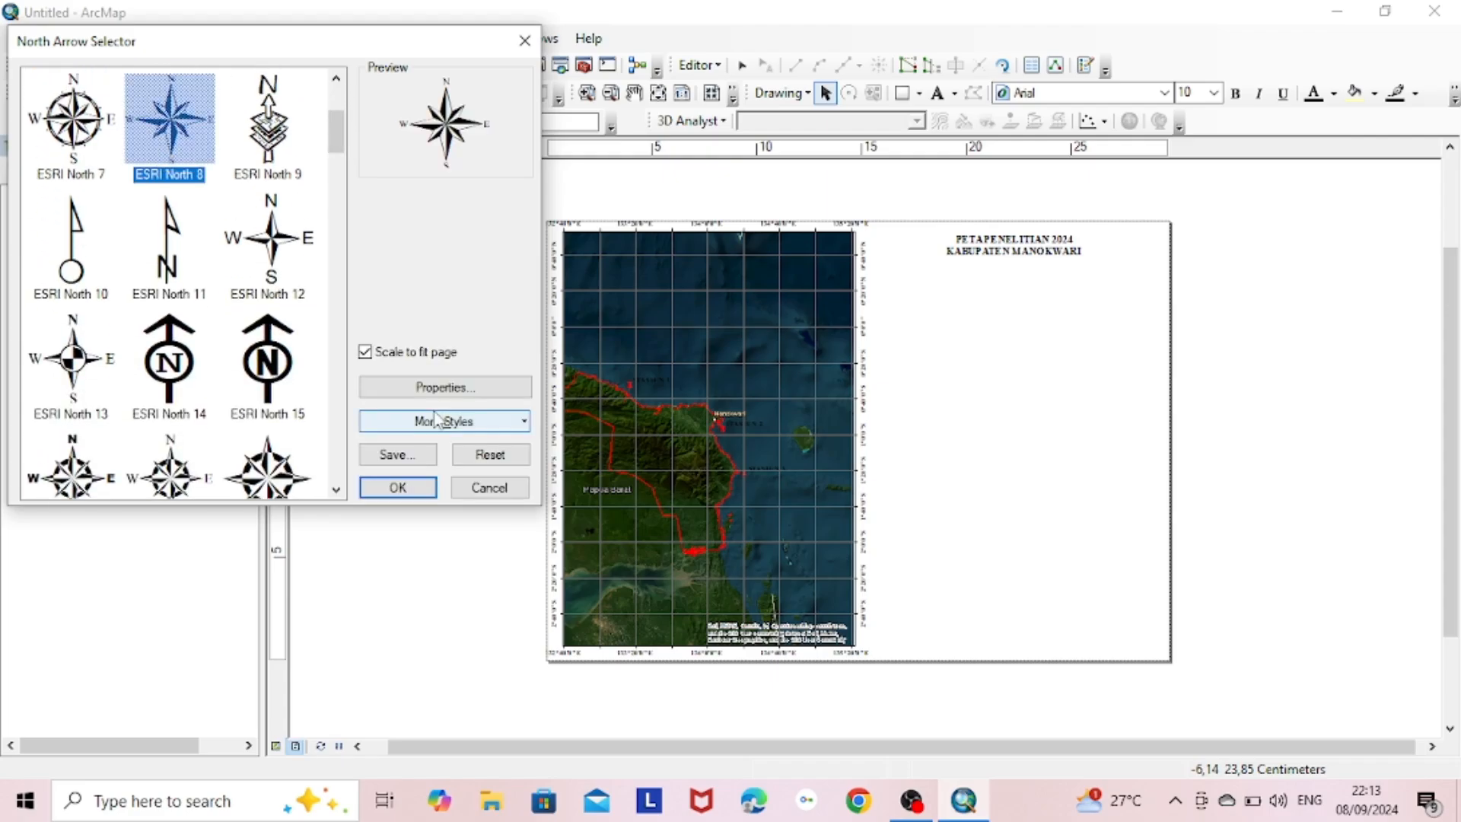
Set the north arrow's marker color to white and add it to the page.
left_click(477, 388)
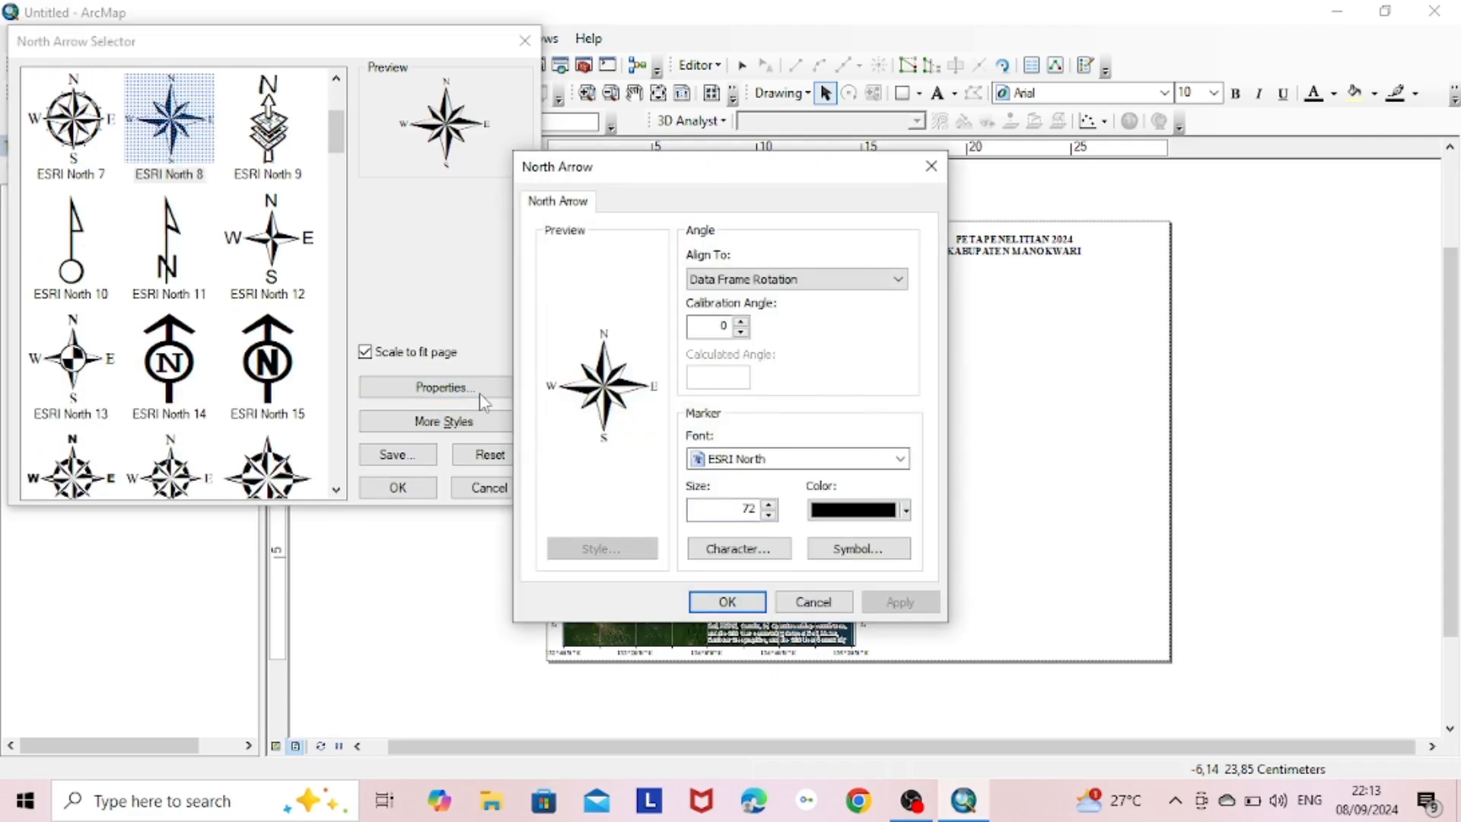
left_click(857, 510)
left_click(819, 275)
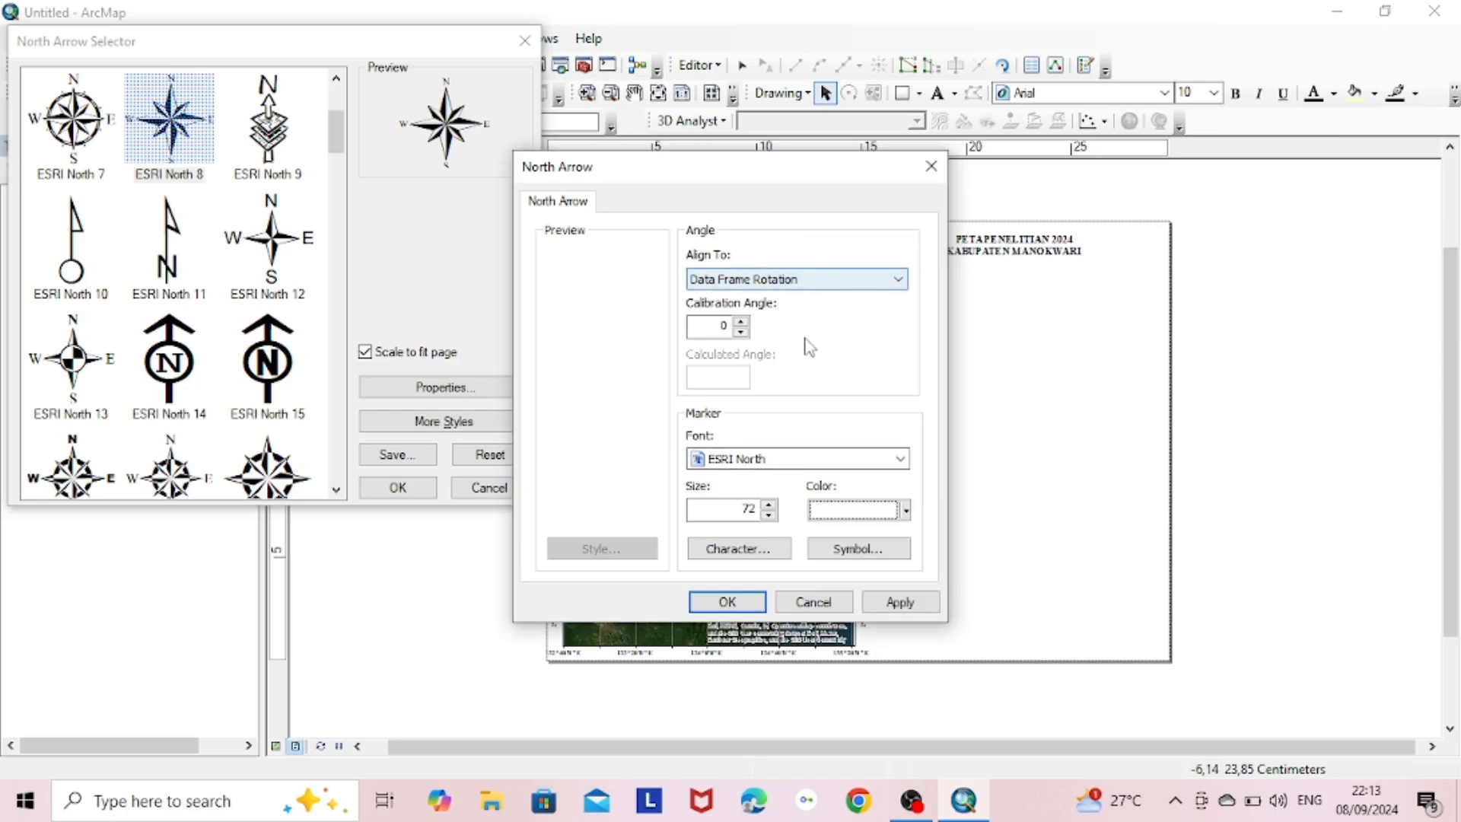
left_click(898, 601)
left_click(727, 602)
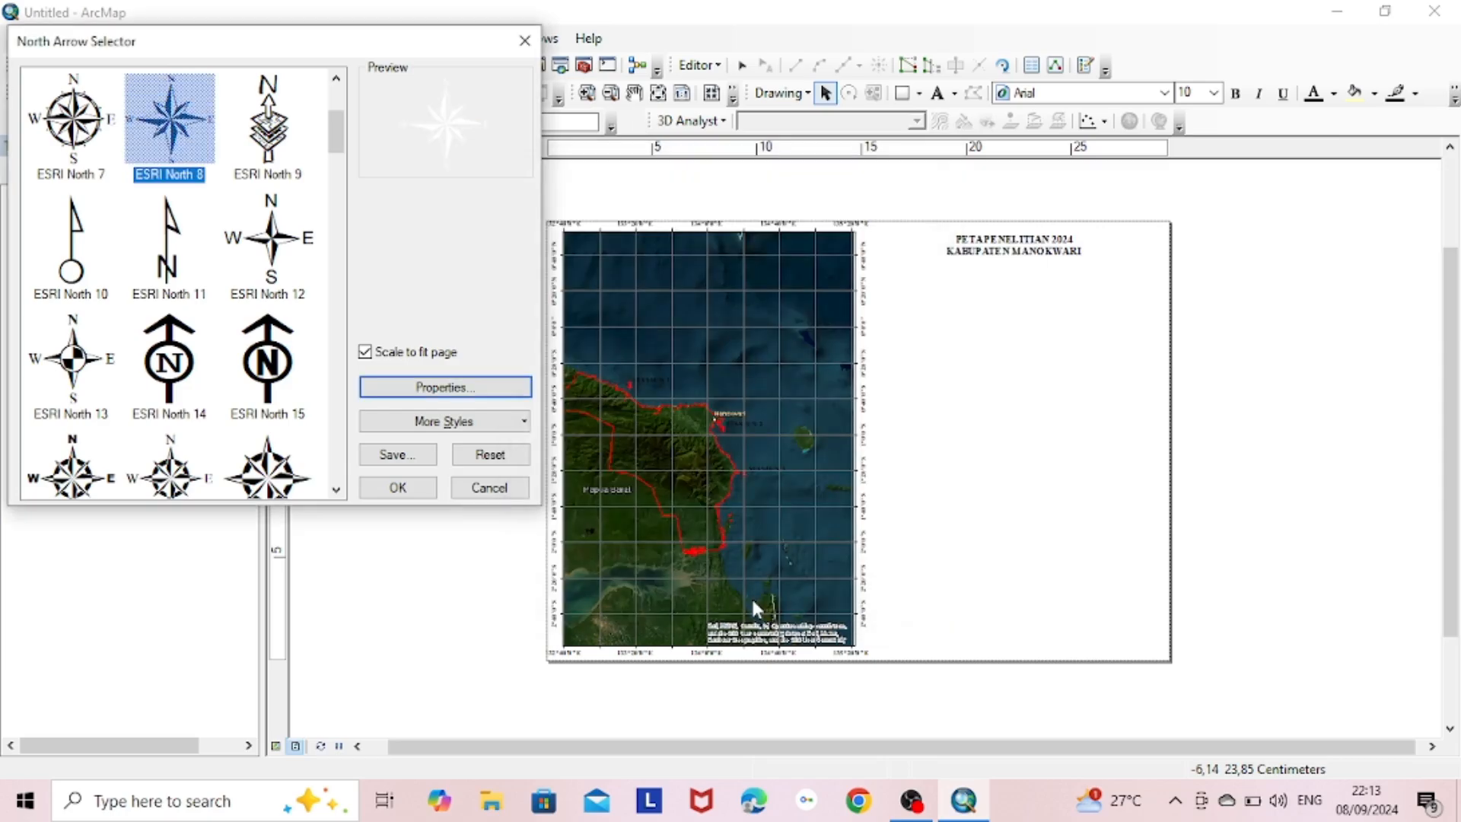
left_click(400, 488)
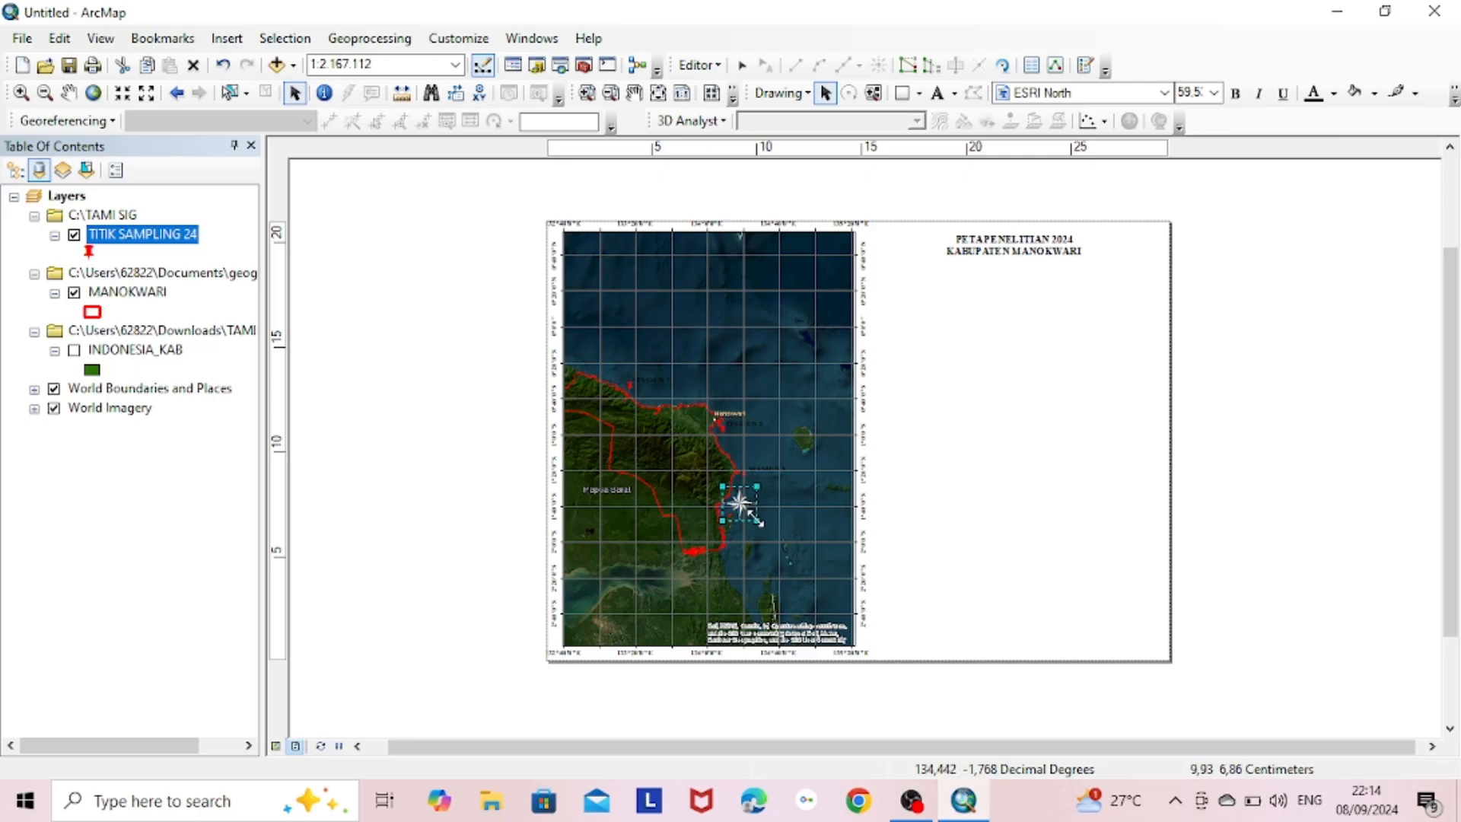
Enlarge the north arrow and place it in the upper-left corner of the map frame.
left_click_drag(757, 519, 784, 546)
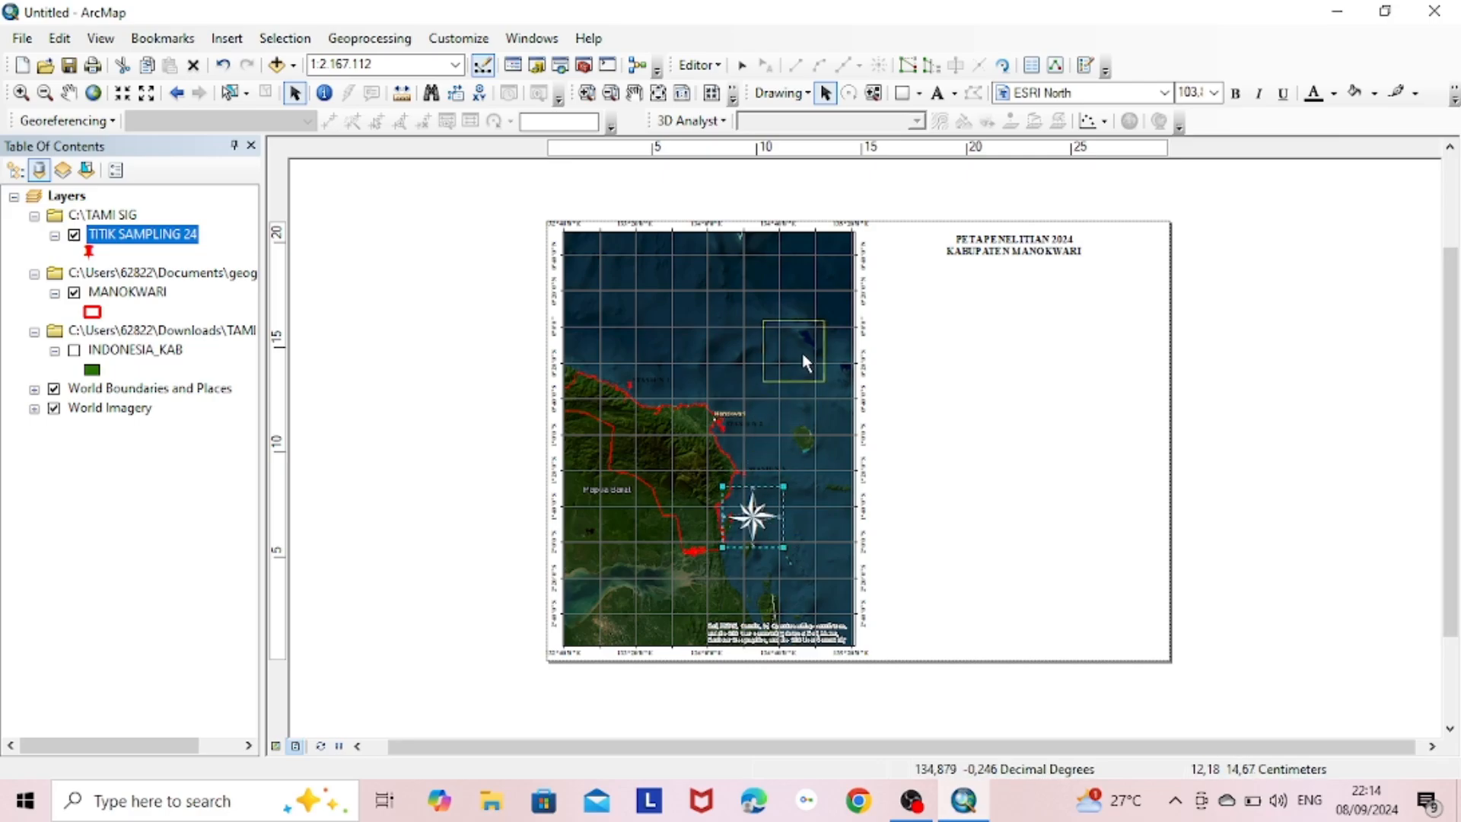
left_click_drag(802, 353, 606, 274)
left_click(747, 367)
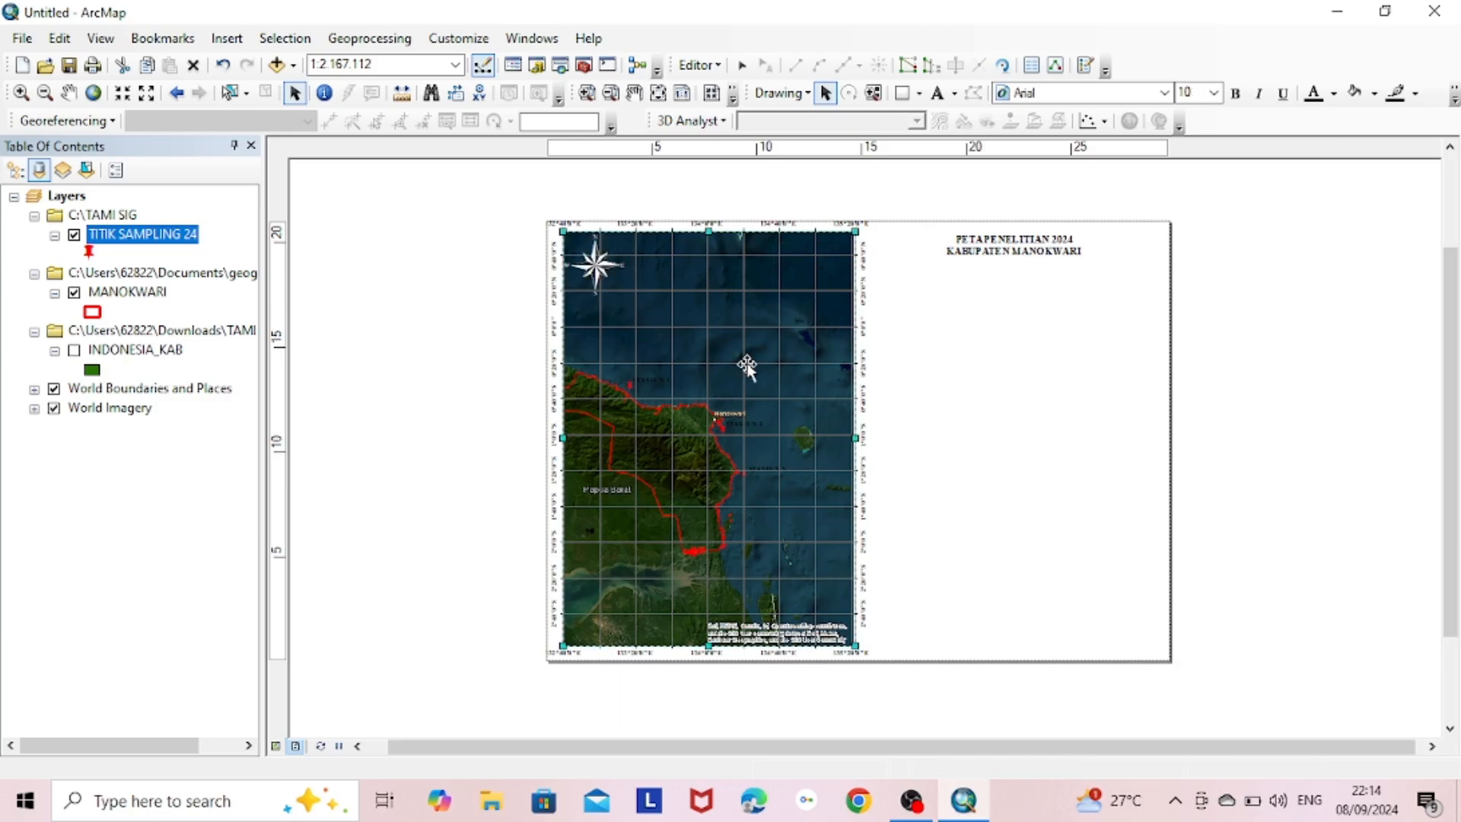
left_click(595, 261)
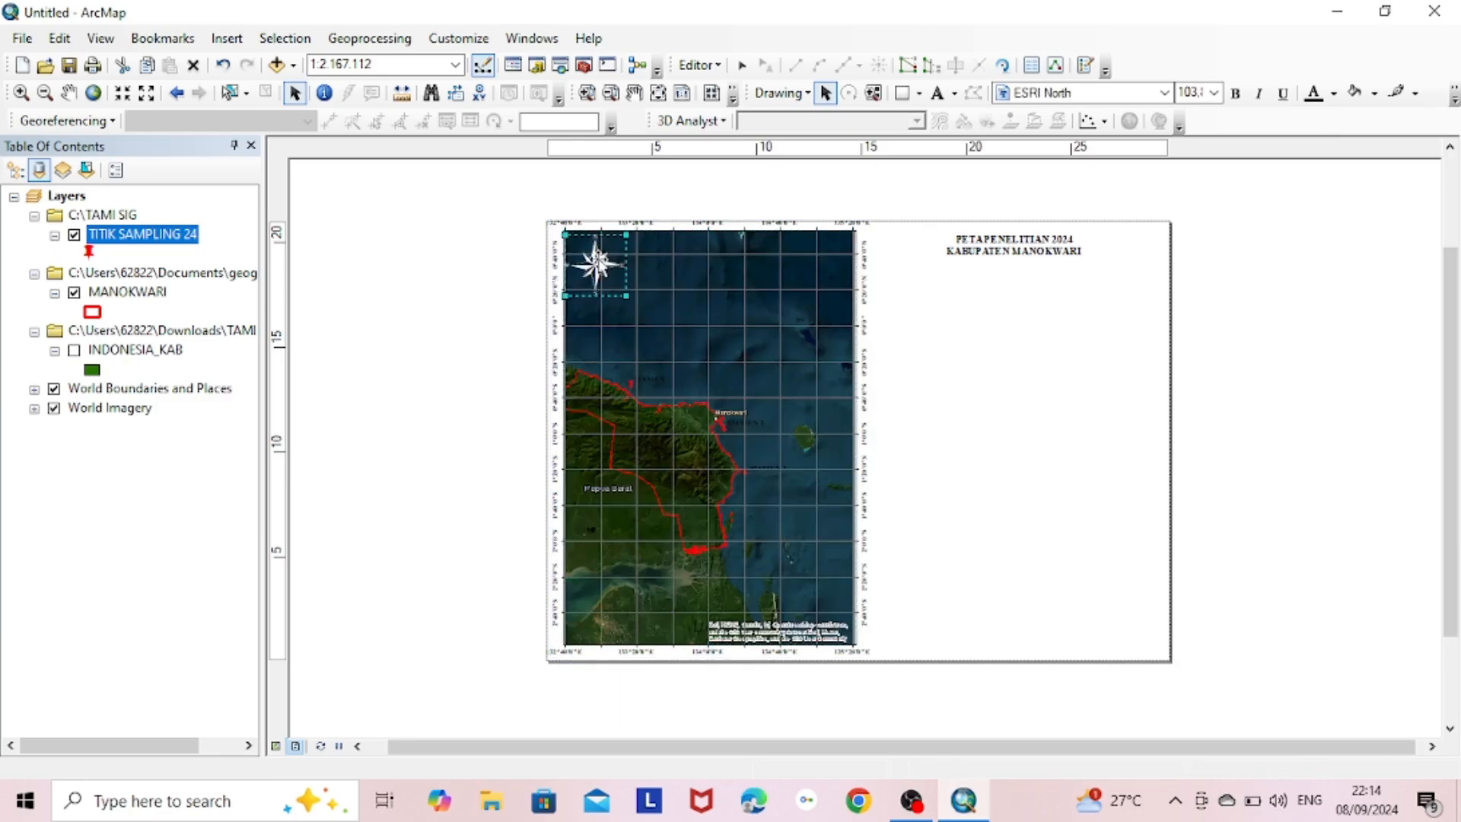
left_click(459, 371)
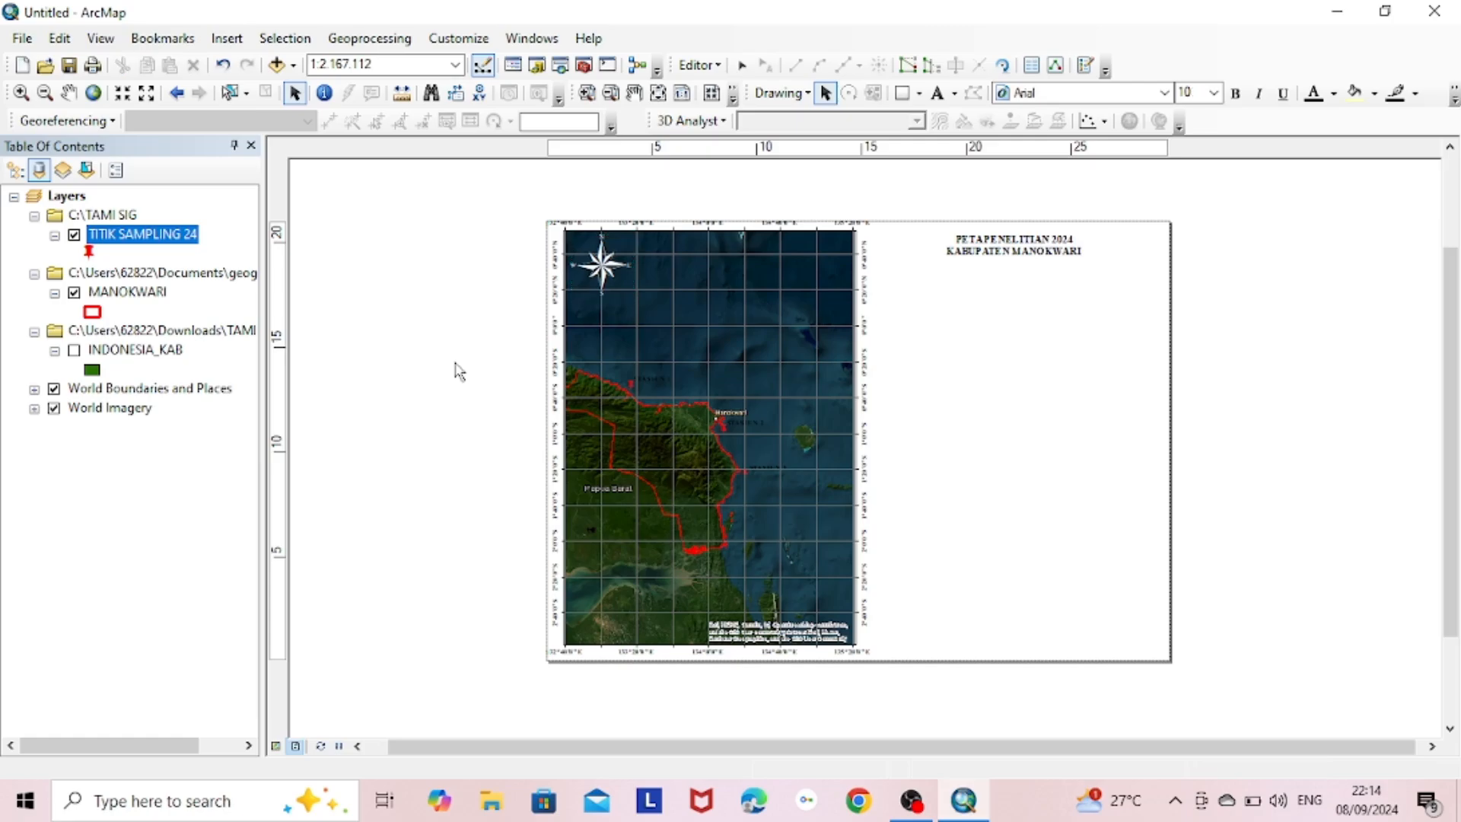
Start a new scale bar with the Alternating Scale Bar 2 style.
left_click(218, 41)
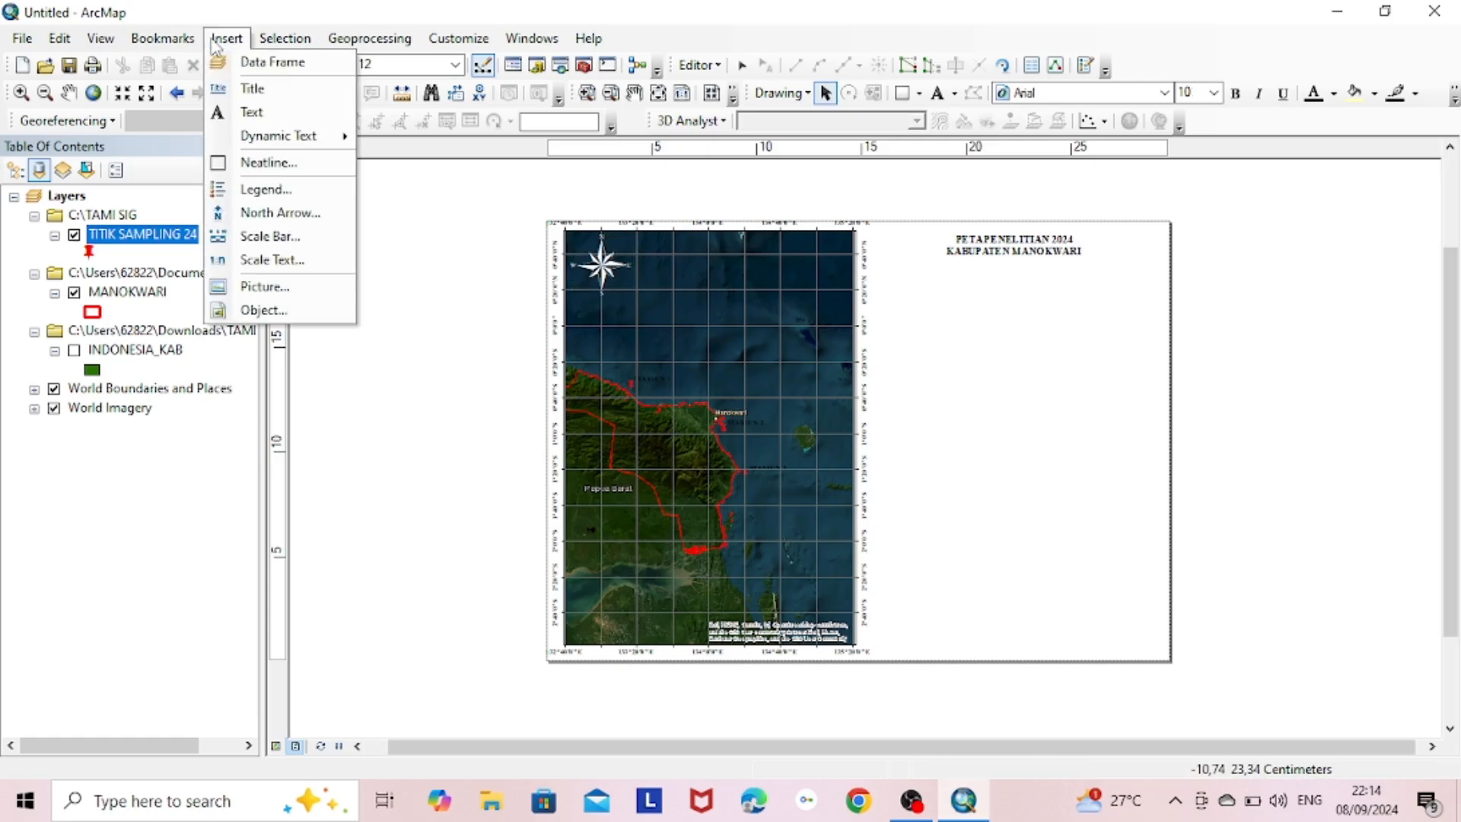
left_click(266, 236)
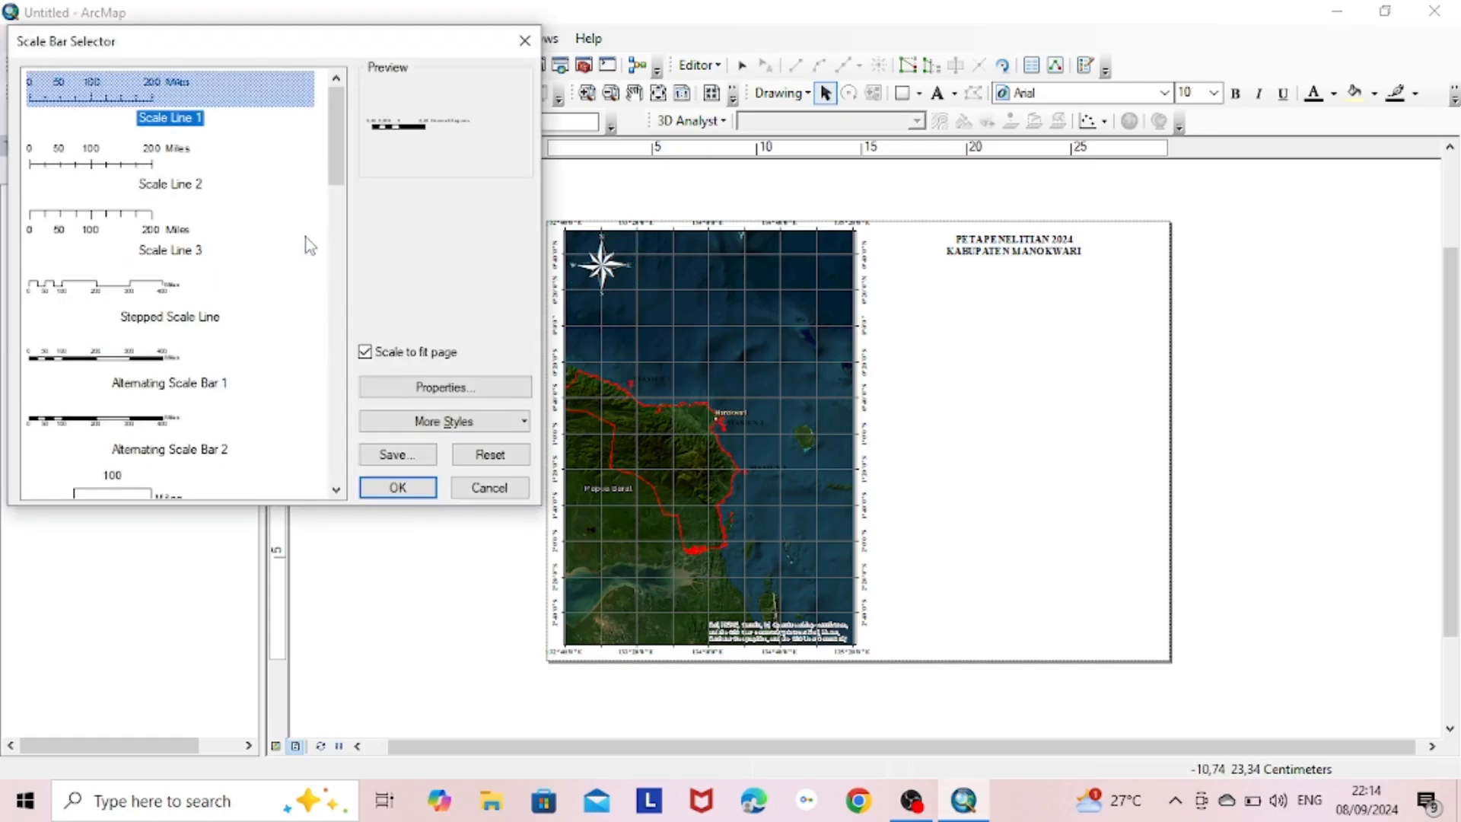
left_click(176, 423)
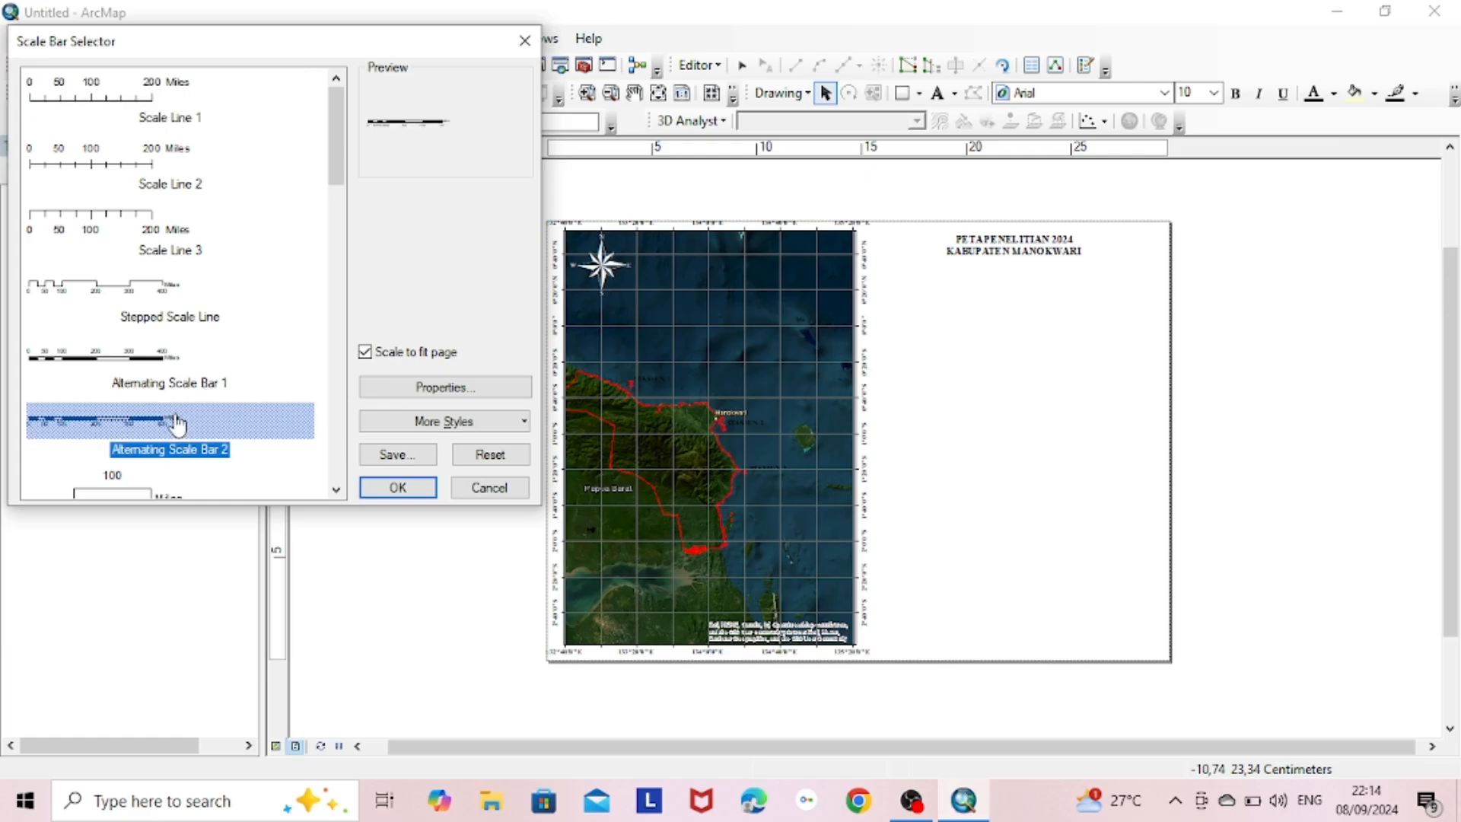
Set the scale bar's division units to Kilometers and its label position to below center, and add it to the page.
left_click(486, 385)
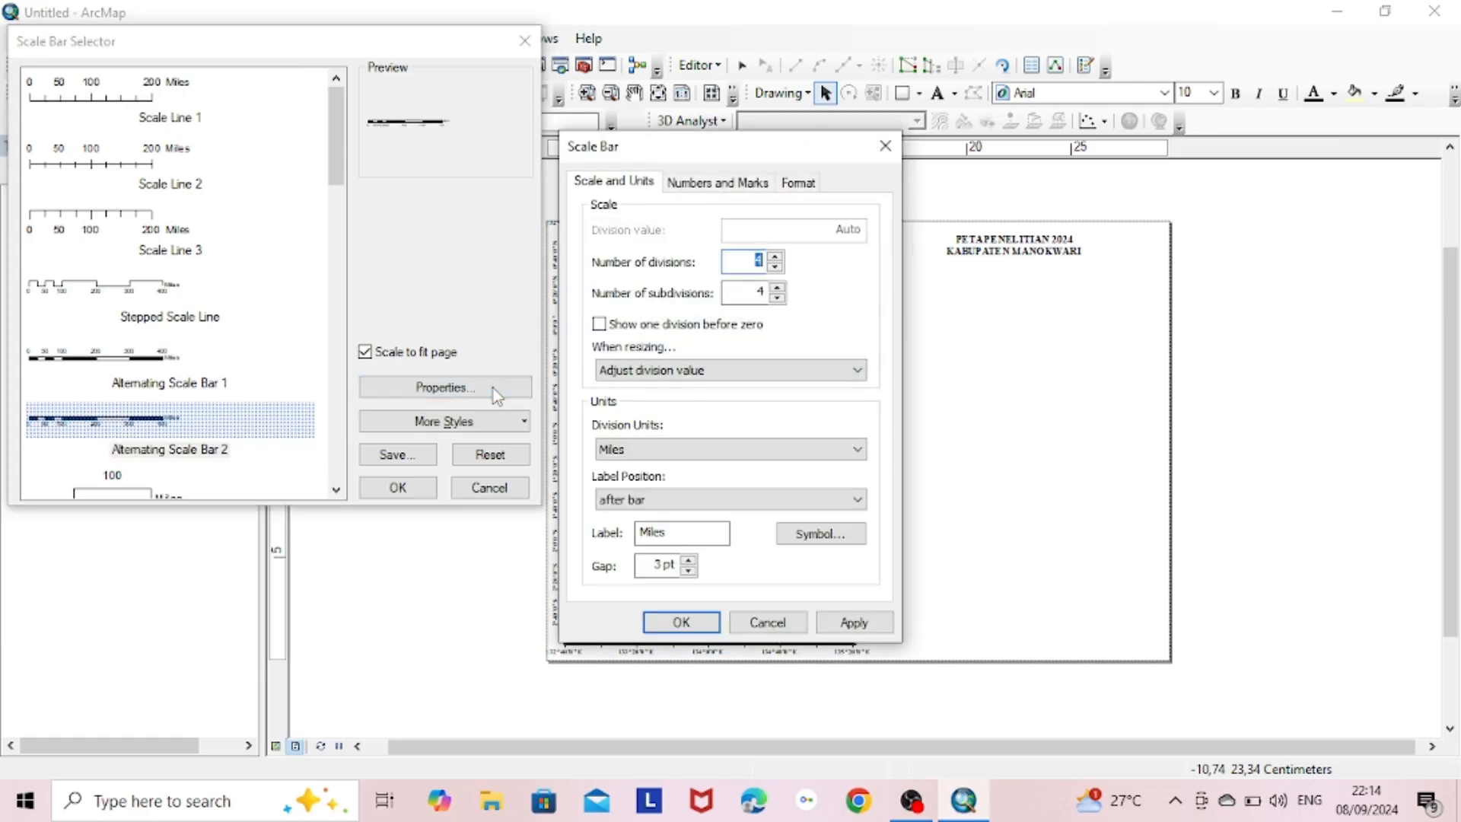
left_click(727, 449)
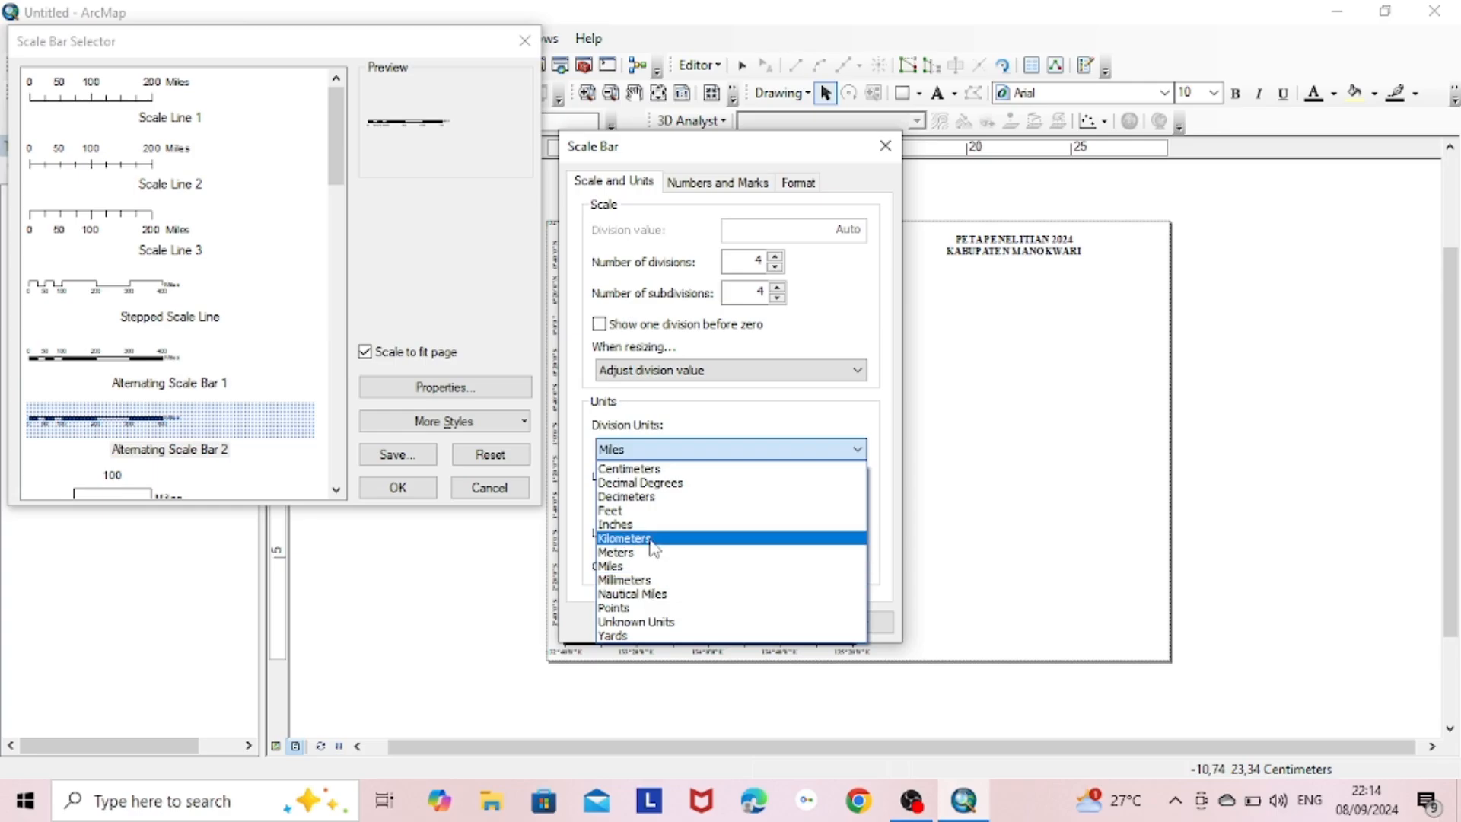
left_click(708, 536)
left_click(661, 502)
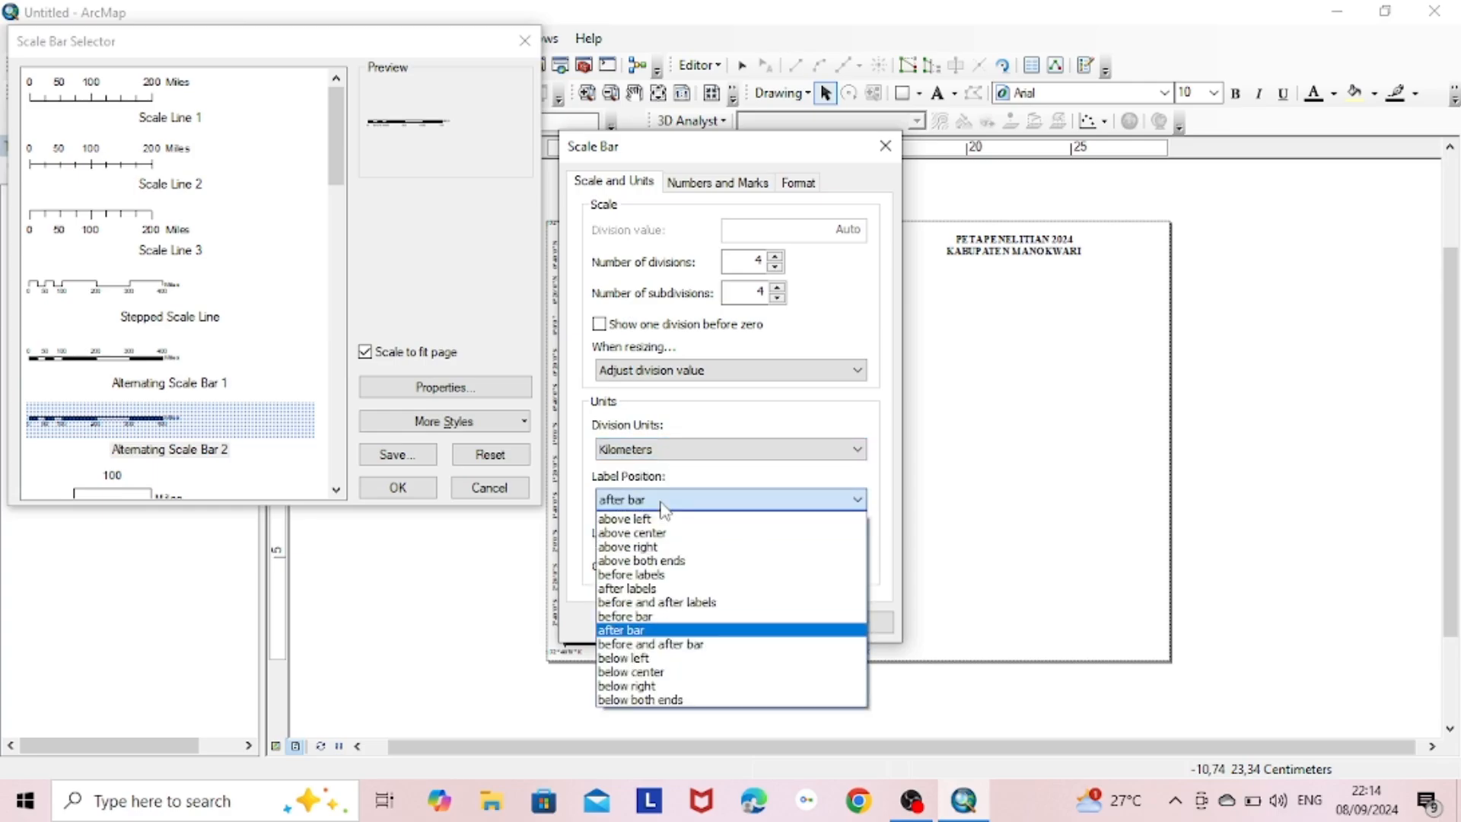
left_click(654, 683)
left_click(854, 625)
left_click(700, 626)
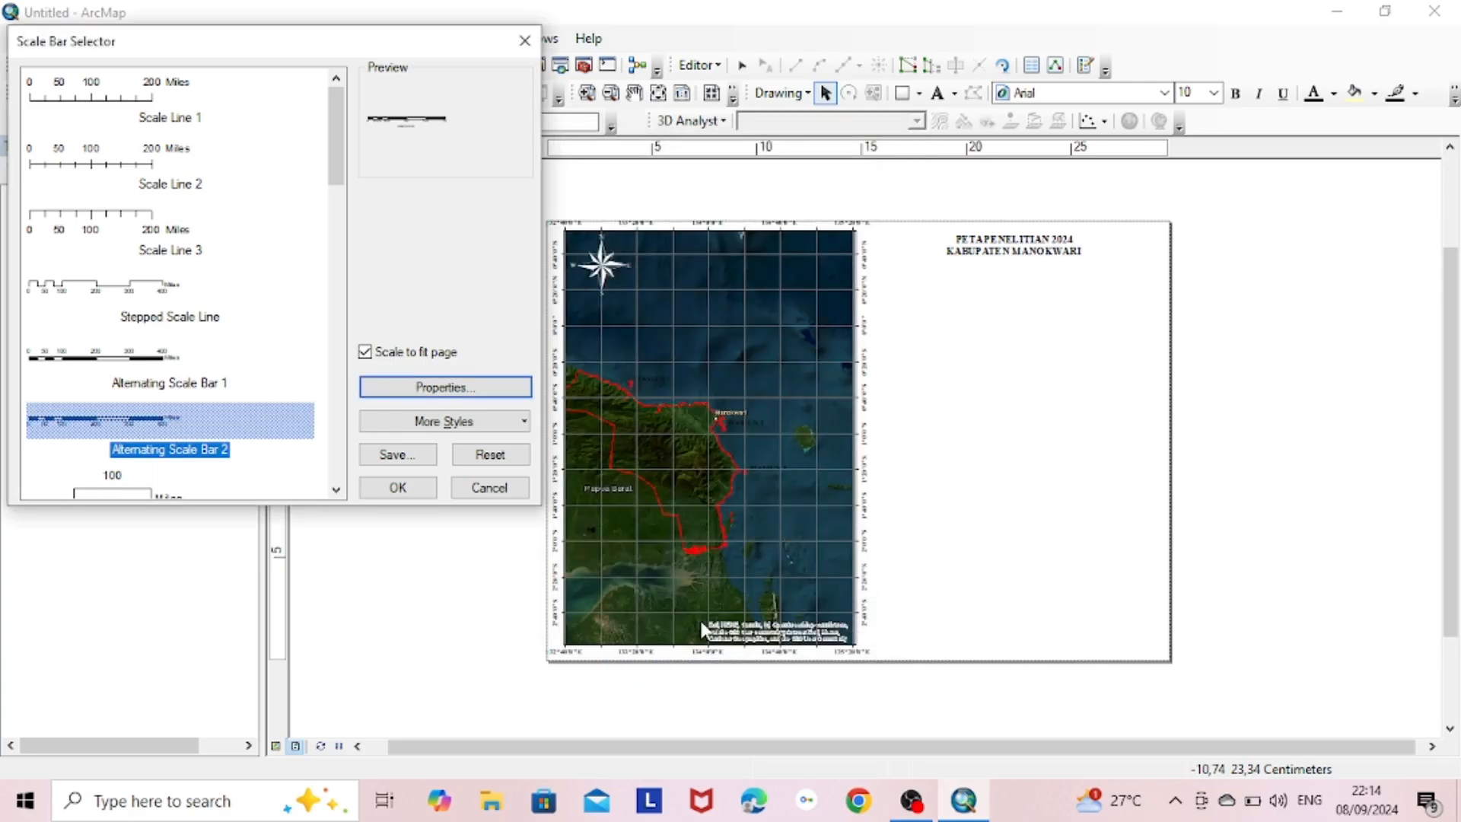
left_click(417, 489)
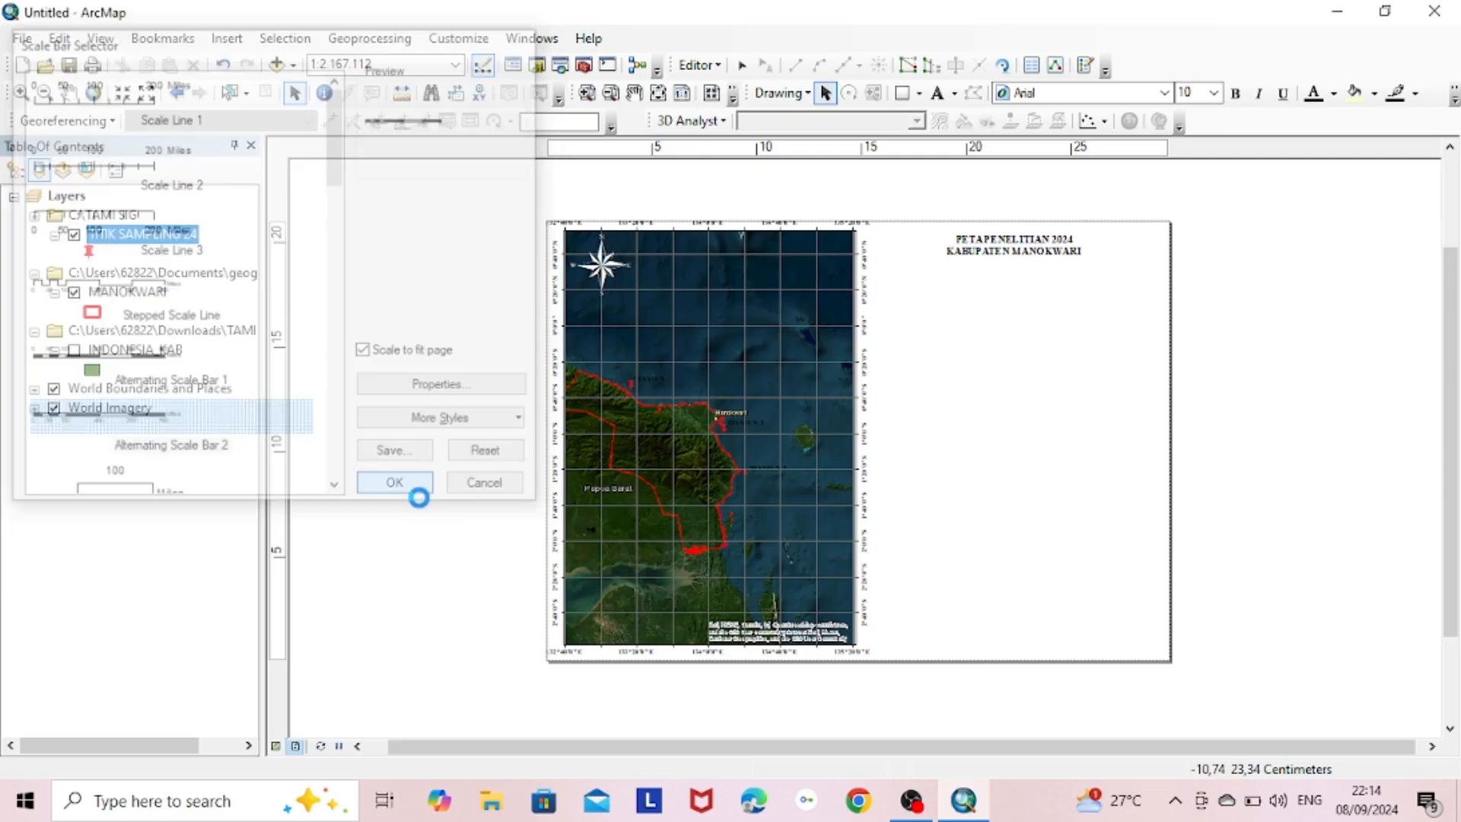
Stretch the scale bar across the blank half of the page and centre it just beneath the map title.
left_click_drag(938, 443, 1154, 277)
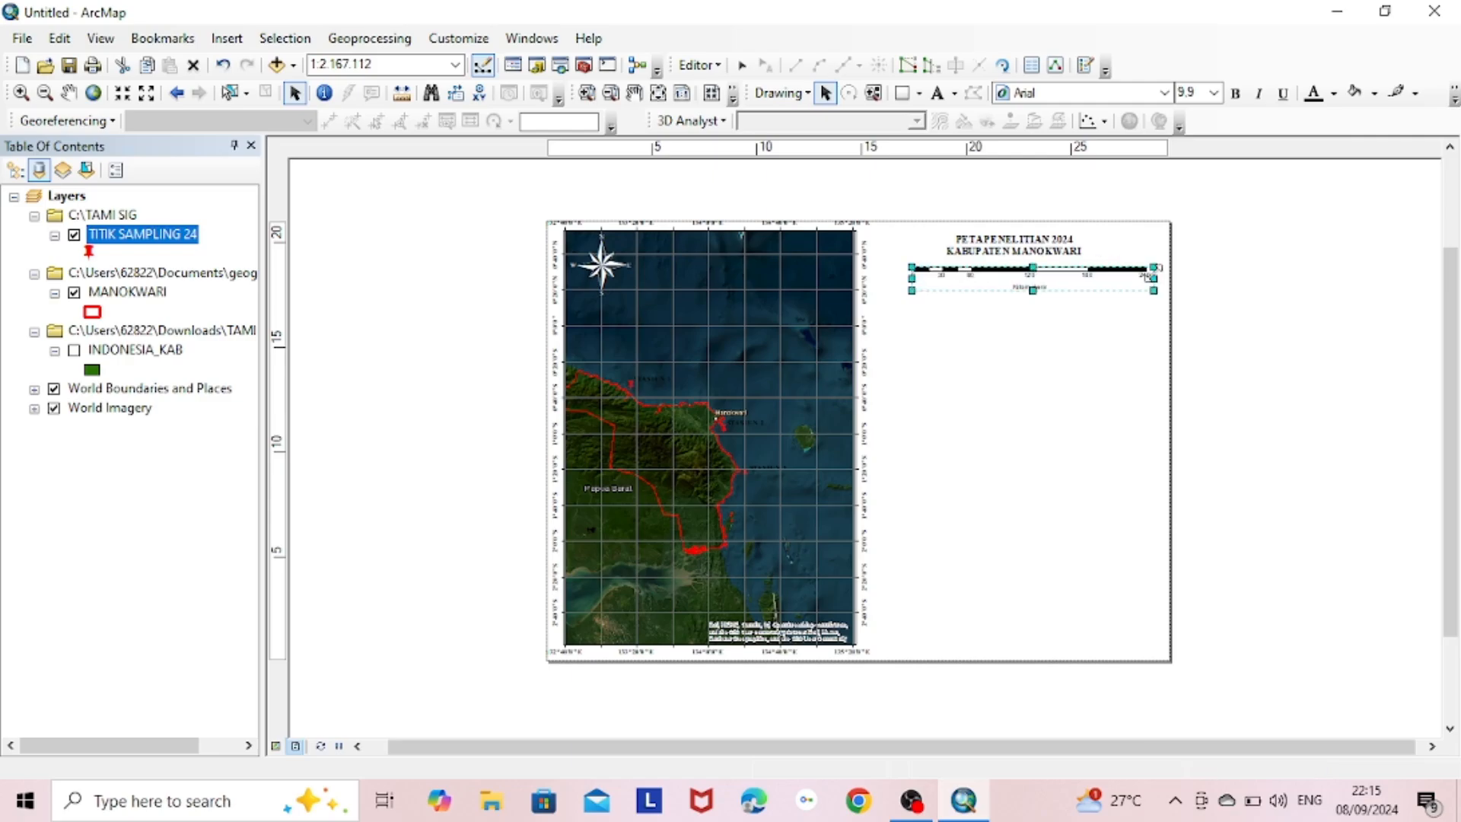
left_click_drag(913, 278, 877, 282)
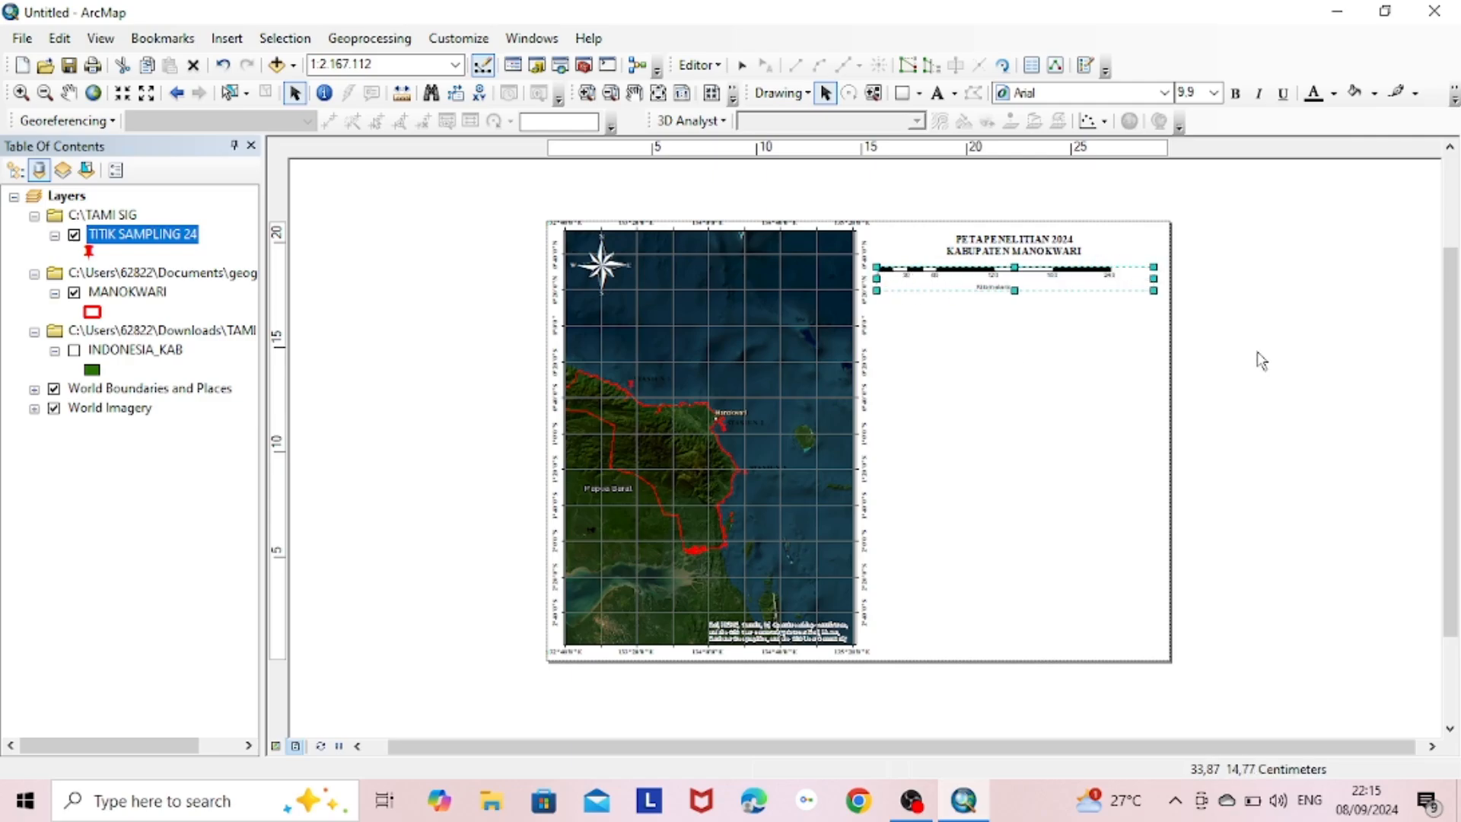
left_click_drag(1012, 283, 1030, 279)
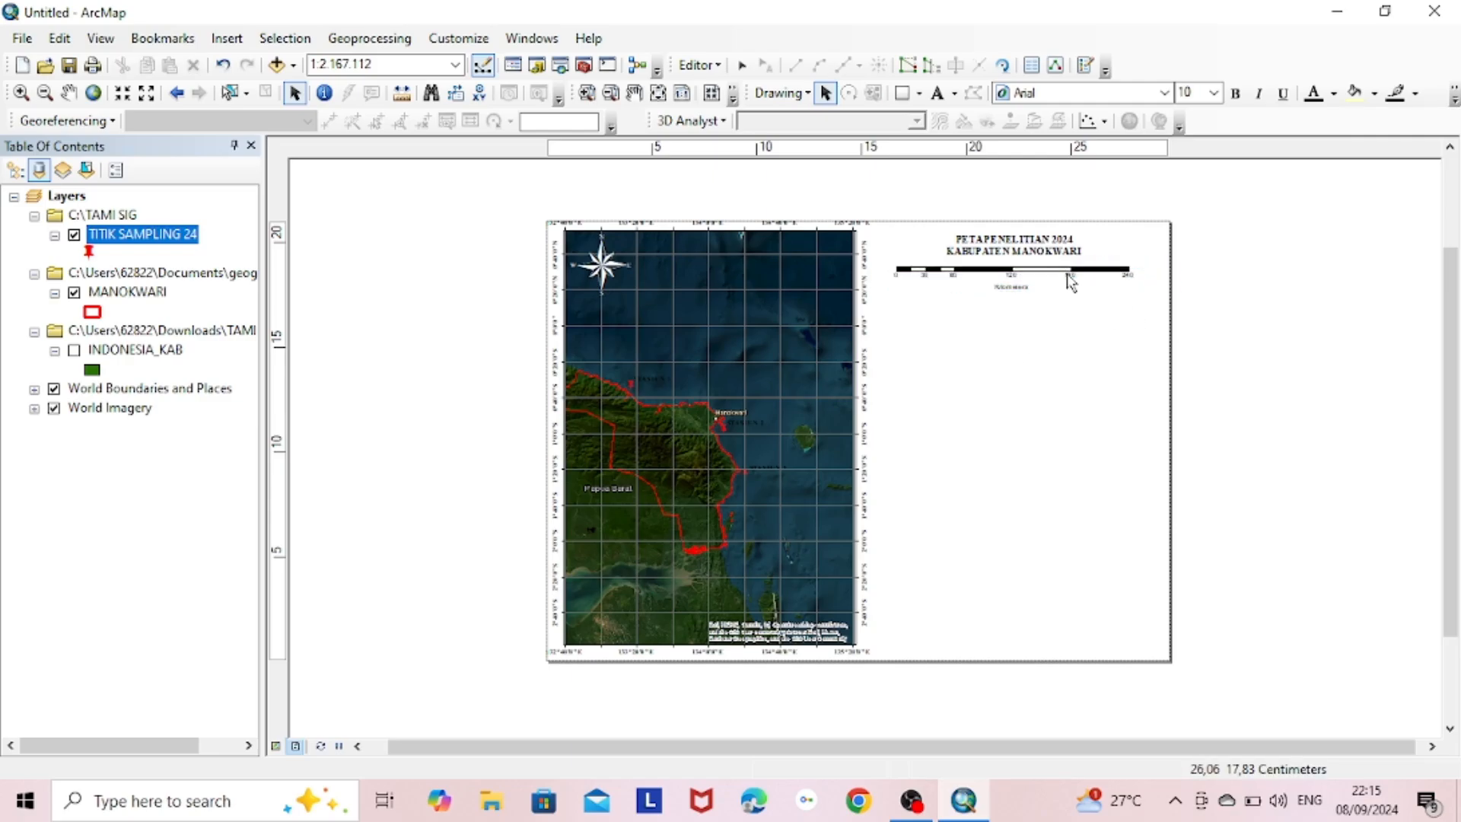
left_click(1248, 338)
left_click_drag(1076, 277, 1069, 277)
left_click(1291, 401)
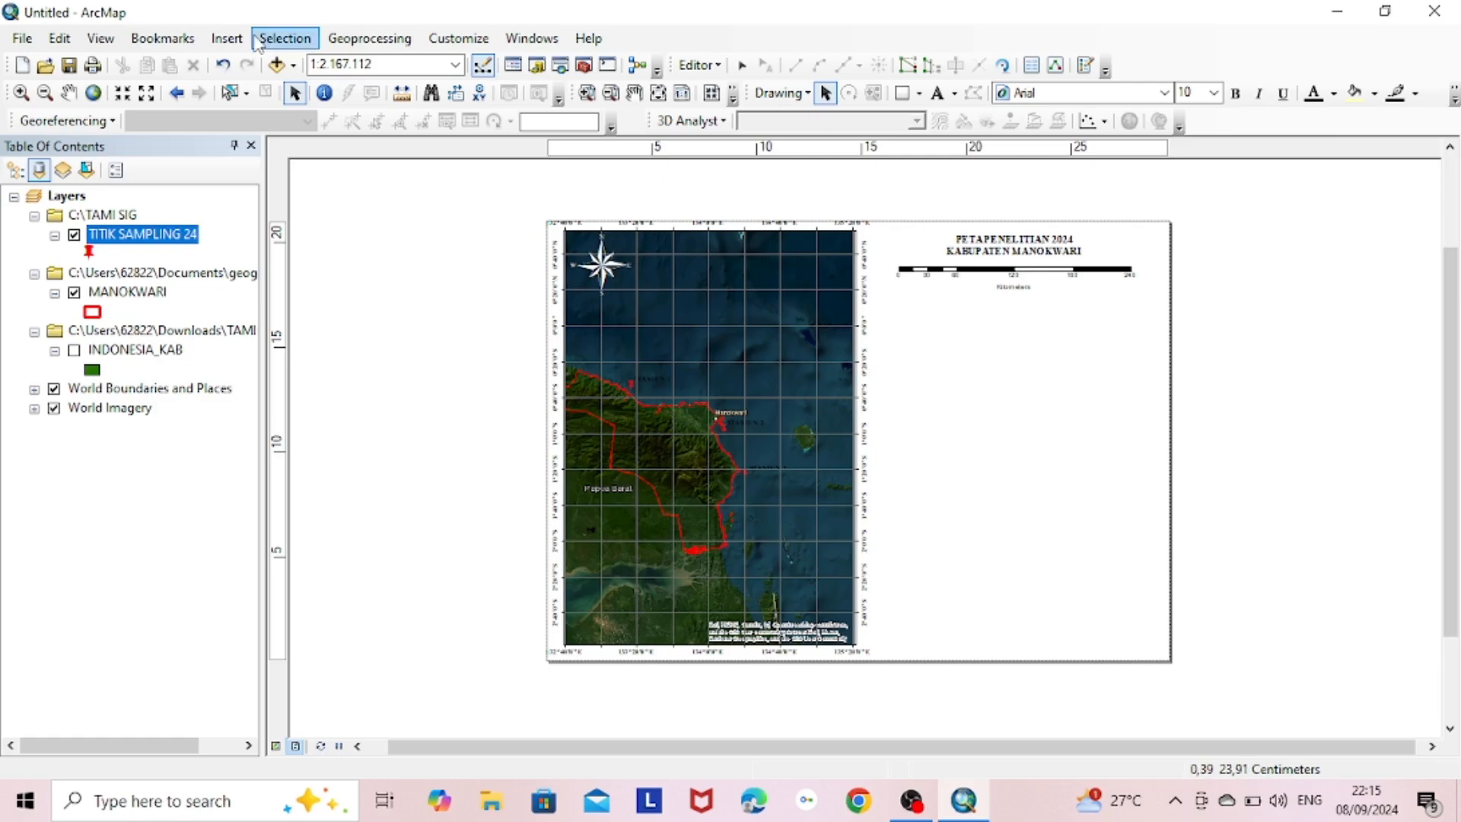
Insert a scale text in the Centimeters = Kilometers style after checking the Absolute Scale properties.
left_click(227, 38)
left_click(321, 272)
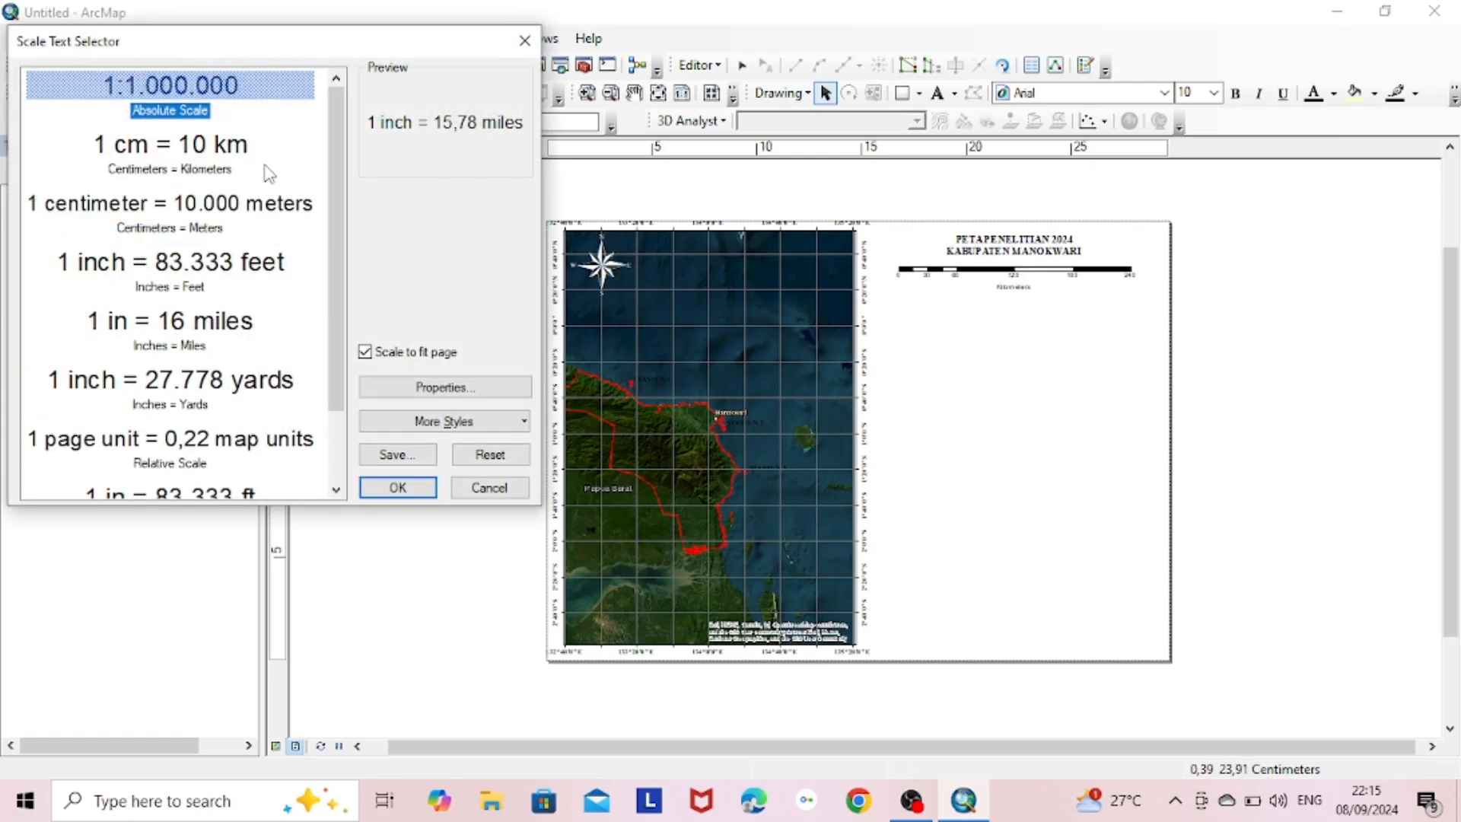
left_click(255, 112)
left_click(443, 388)
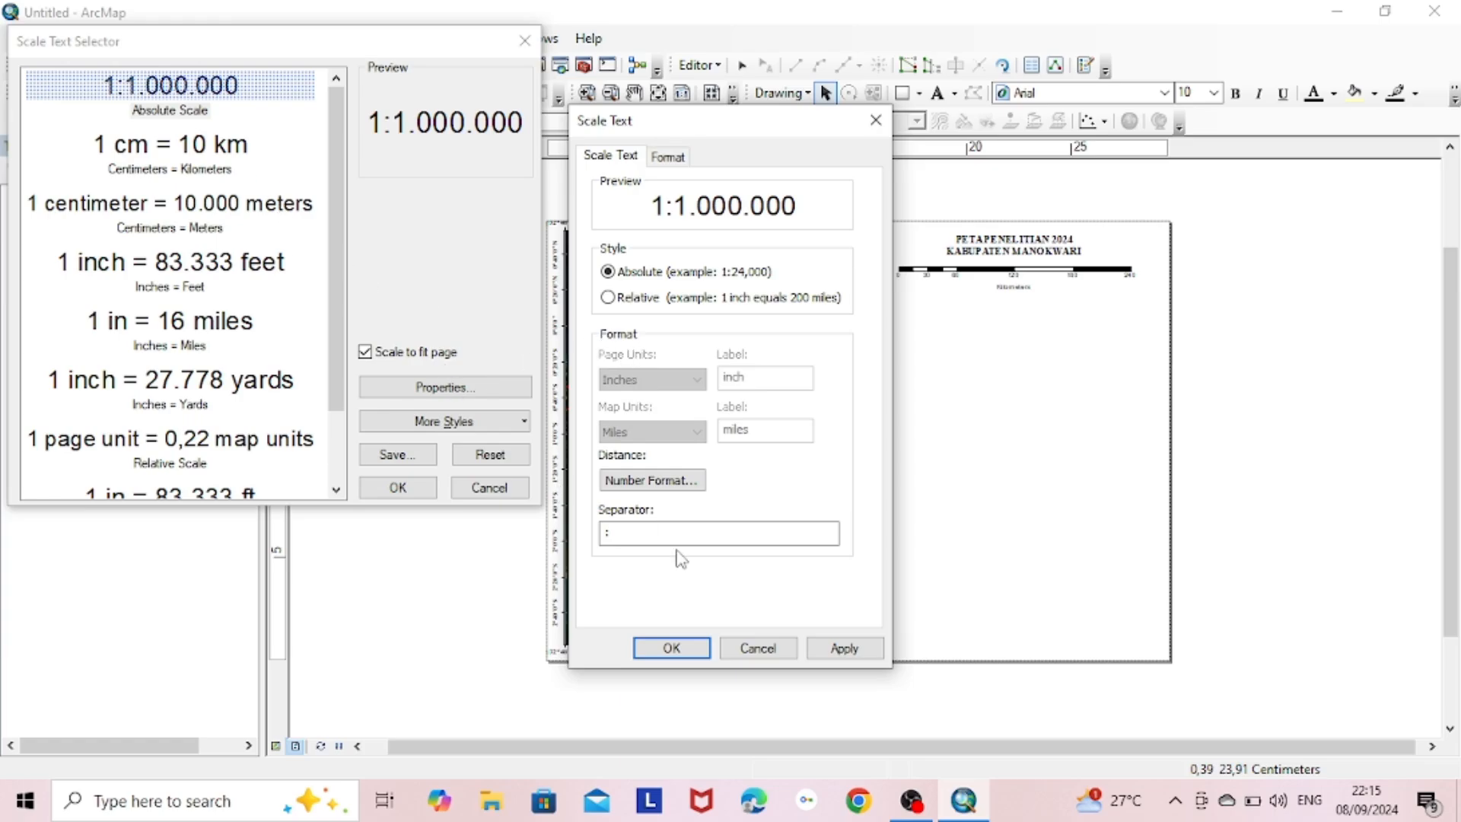
left_click(670, 648)
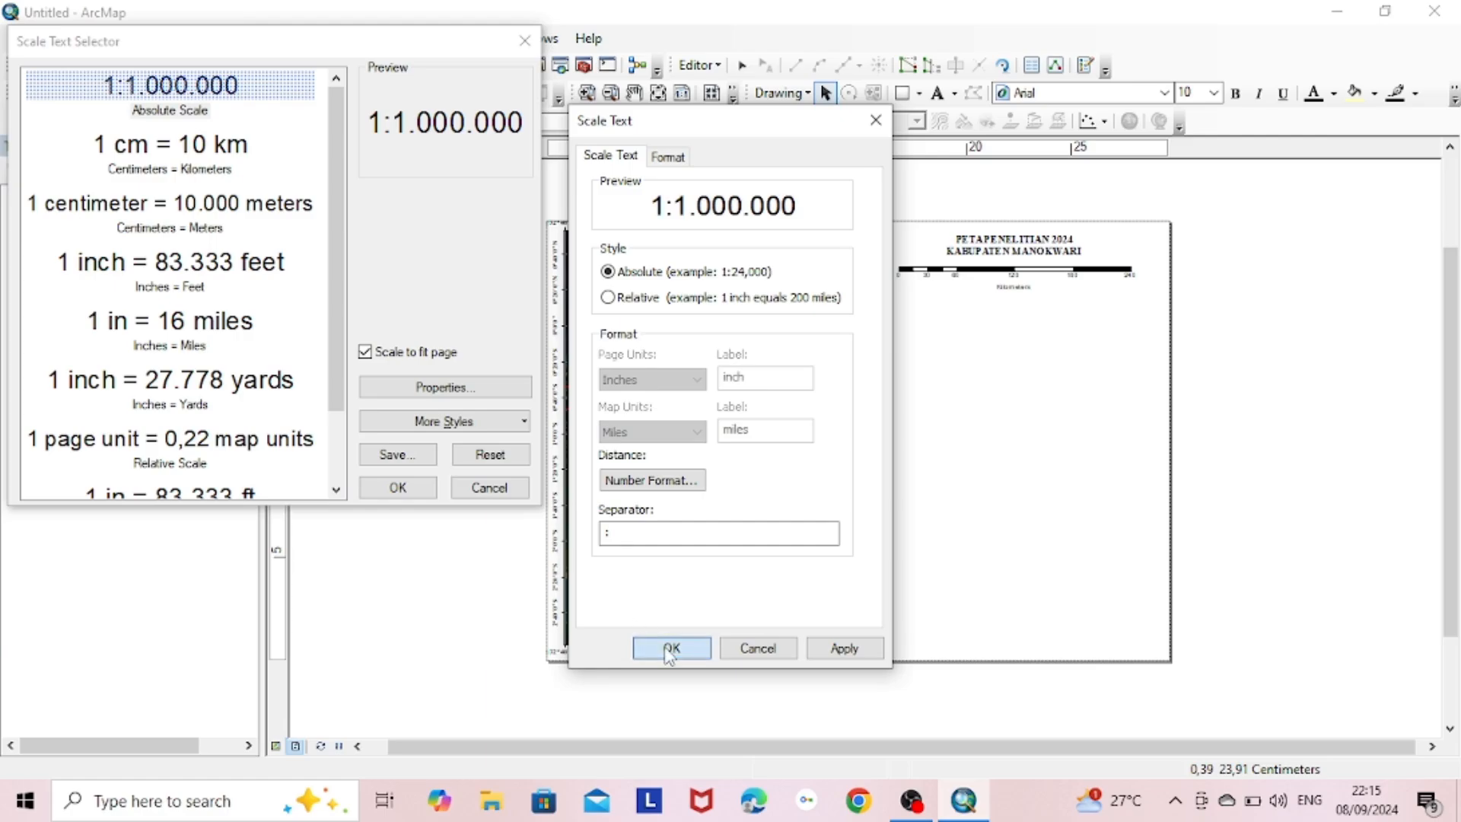
left_click(216, 177)
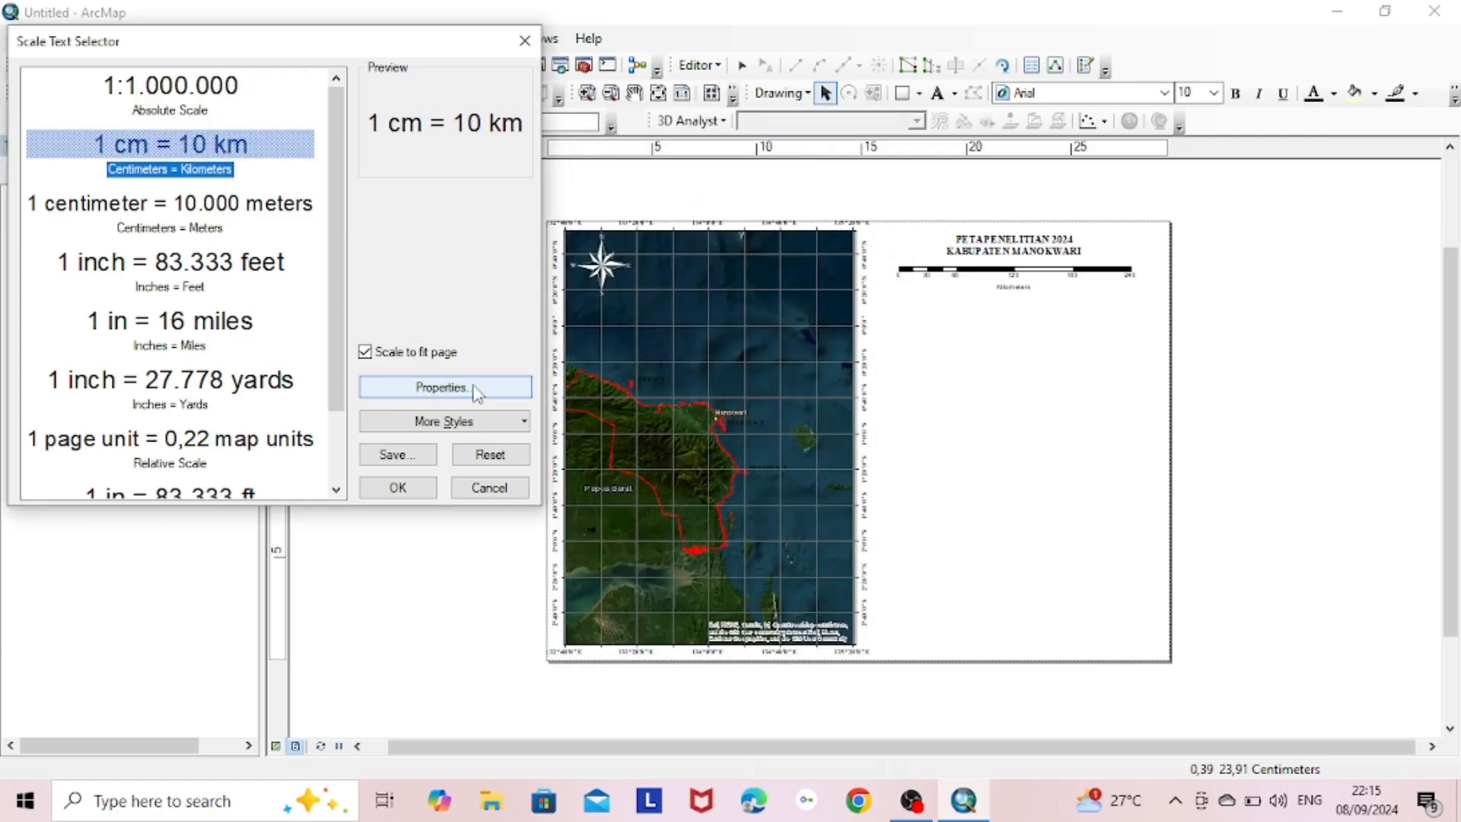
left_click(445, 387)
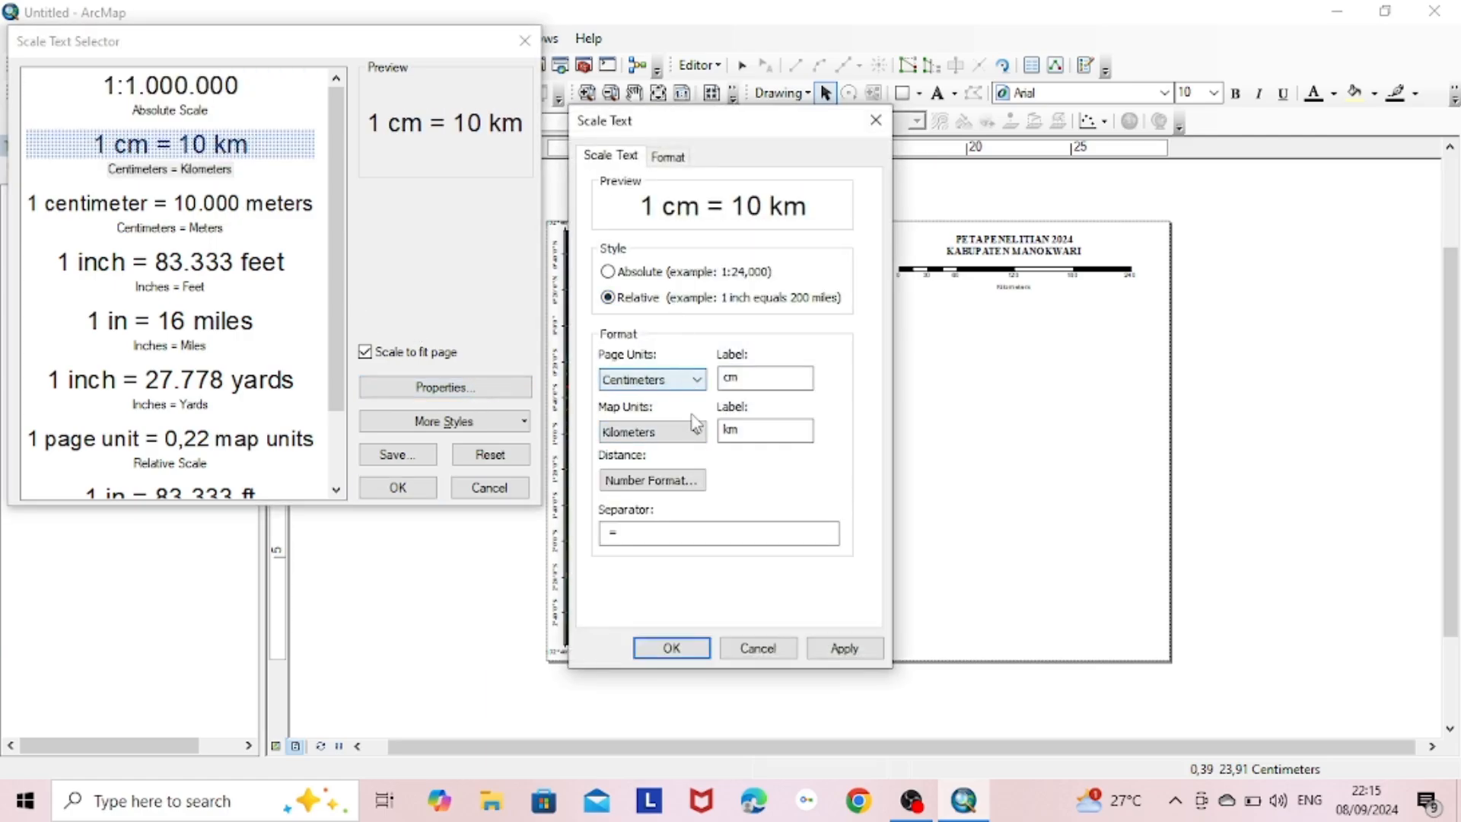
left_click(673, 648)
left_click(418, 488)
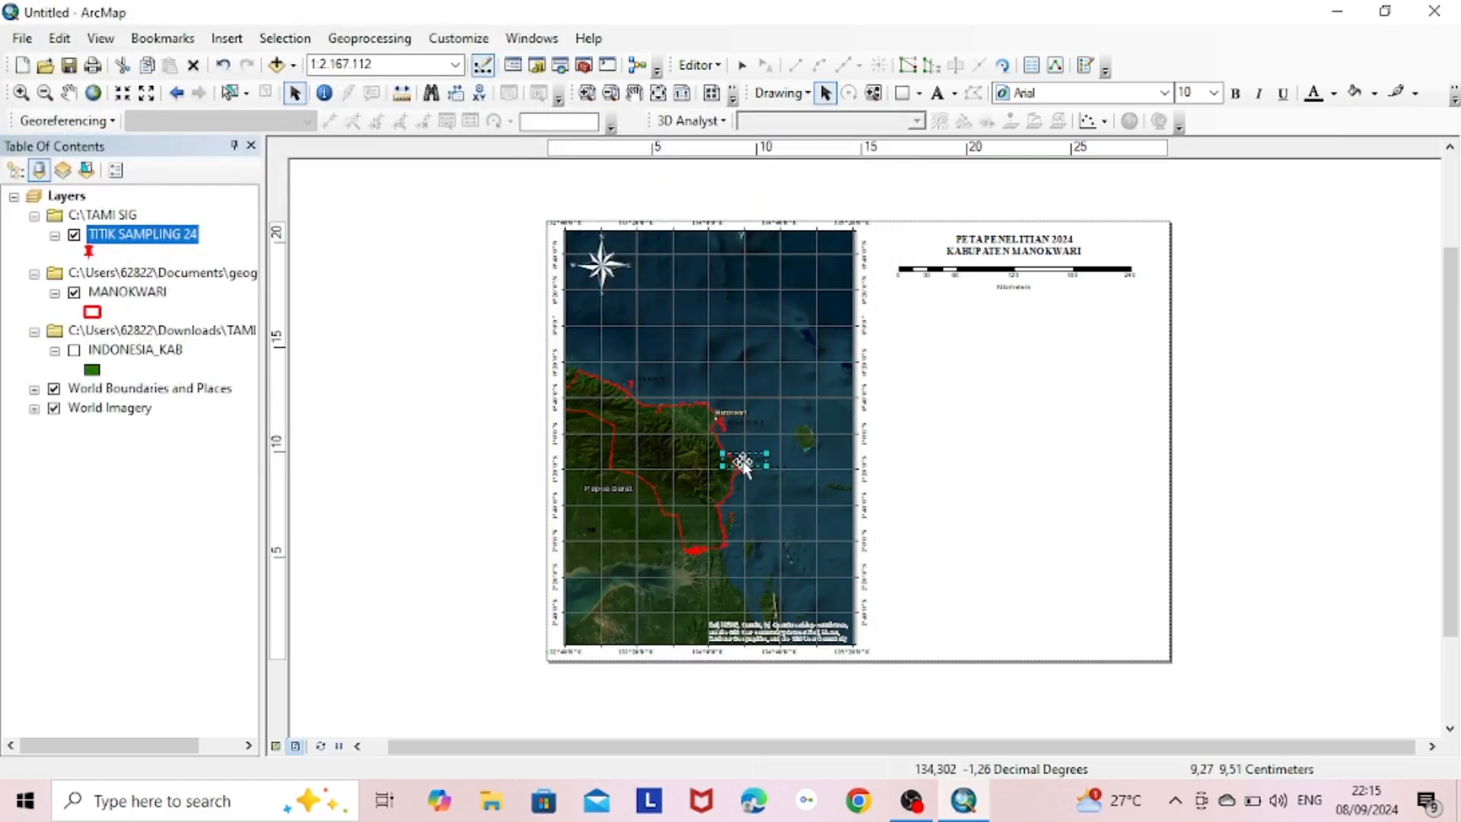
Try the centimetre-to-kilometre scale text enlarged beneath the map title and delete it.
left_click_drag(743, 460, 1065, 320)
right_click(1051, 291)
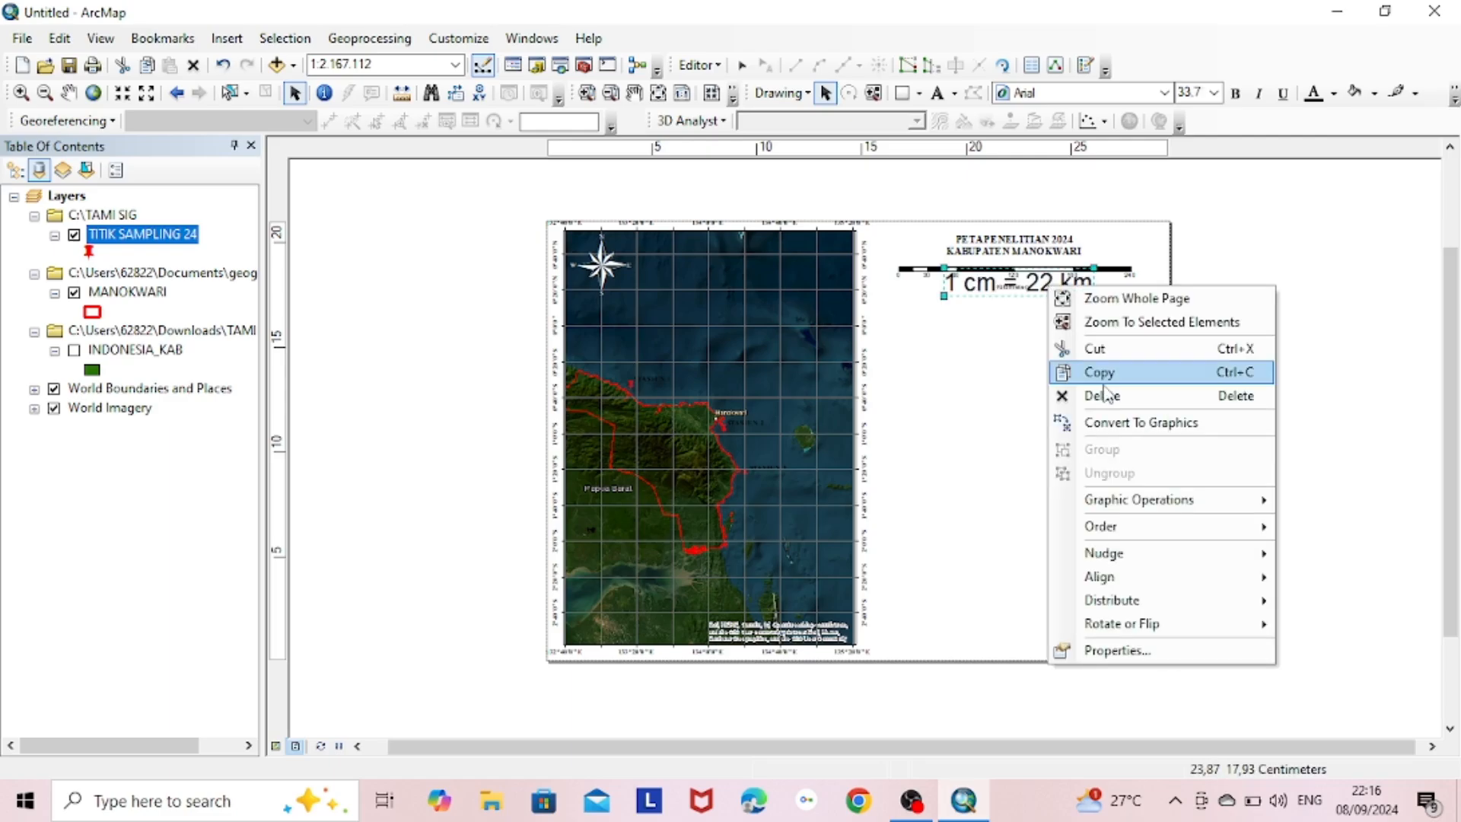
left_click(1066, 393)
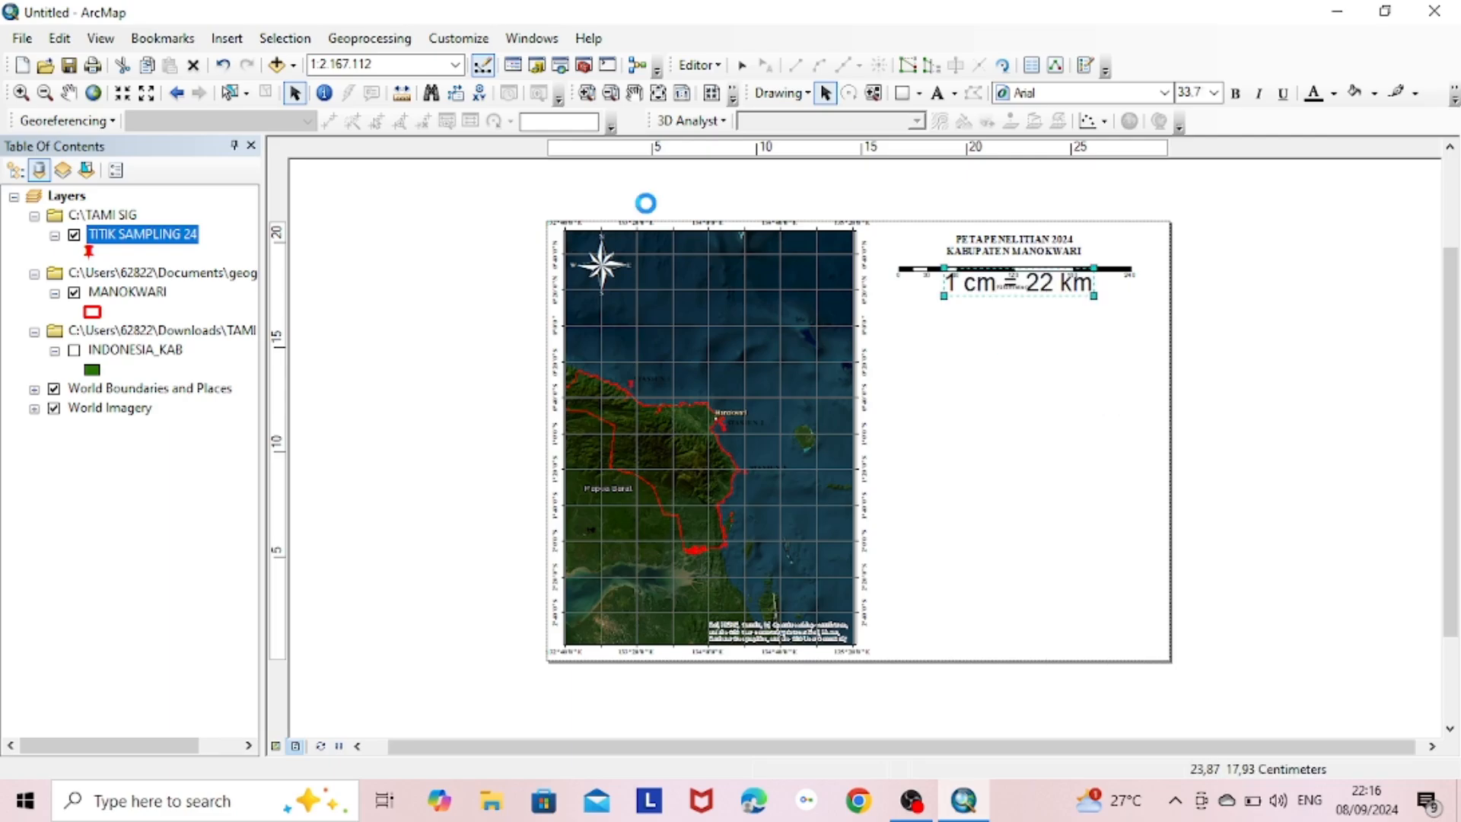
Insert an Absolute Scale text and place it, enlarged, just beneath the scale bar.
left_click(227, 38)
left_click(323, 257)
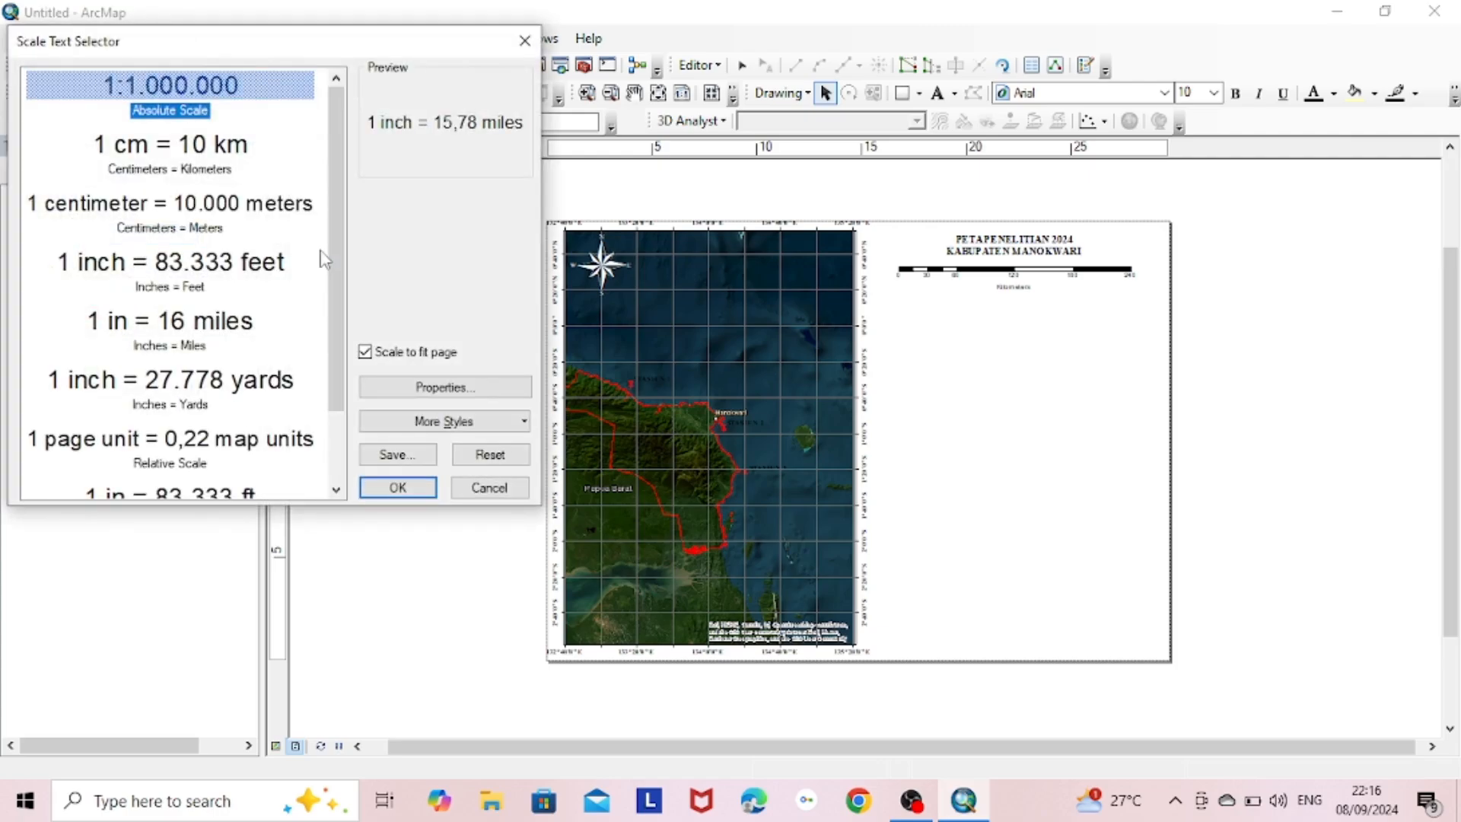
double_click(218, 107)
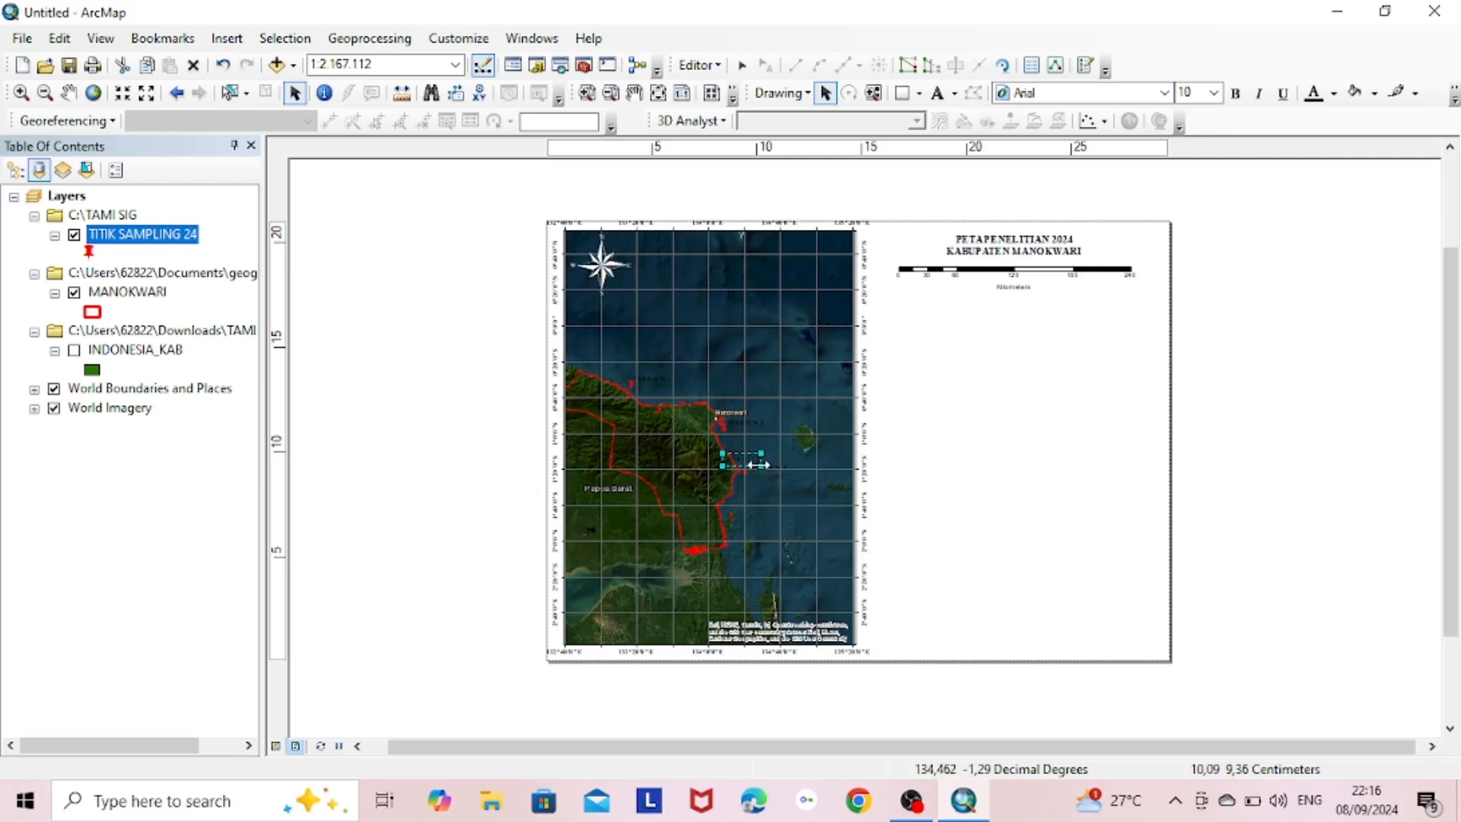
left_click_drag(759, 464, 907, 545)
left_click_drag(858, 493, 1054, 328)
Examine the scale text's number format, frame, and size and position properties.
right_click(1054, 327)
left_click(1152, 687)
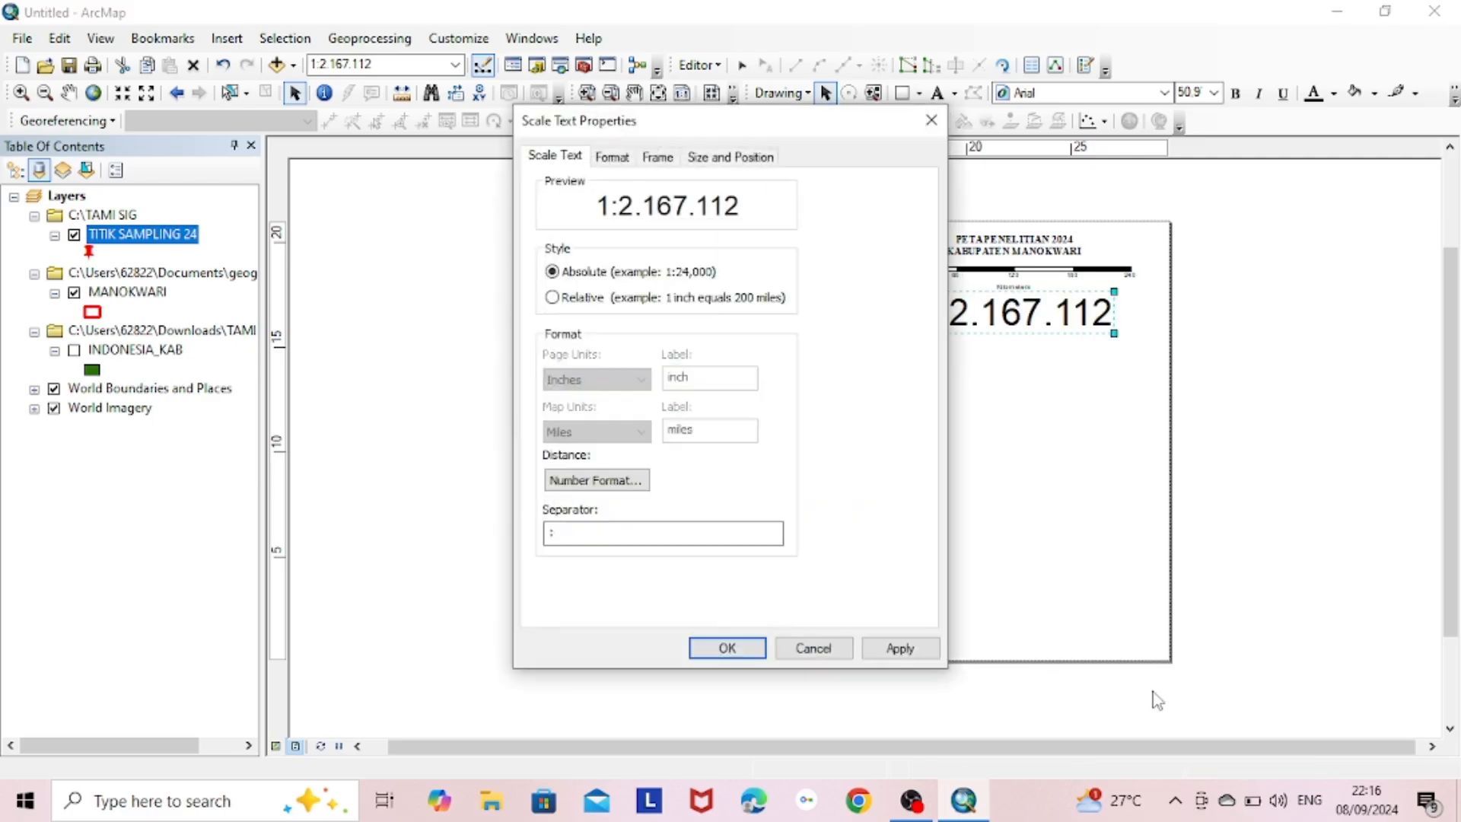
left_click(637, 479)
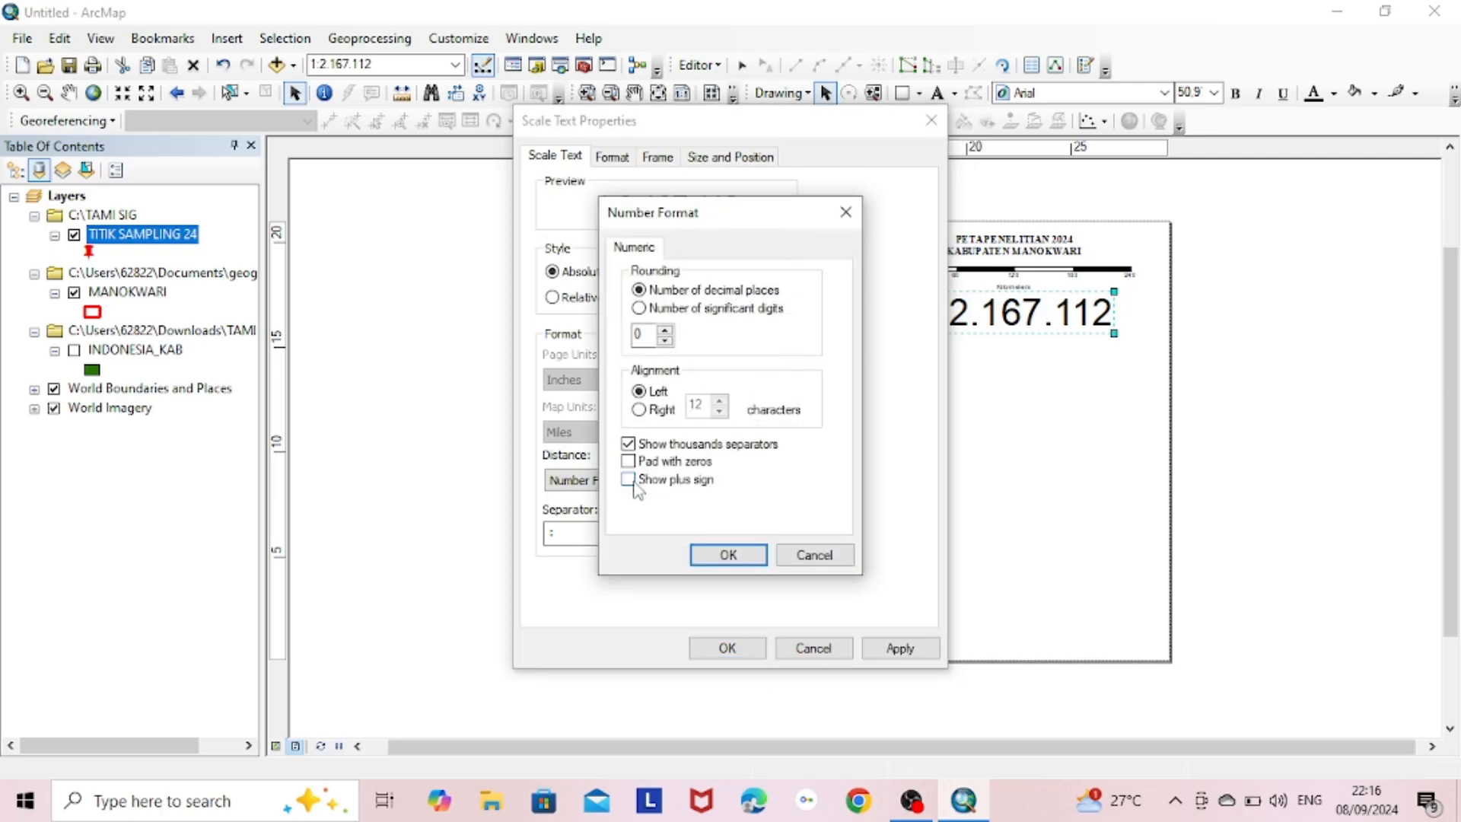
left_click(846, 212)
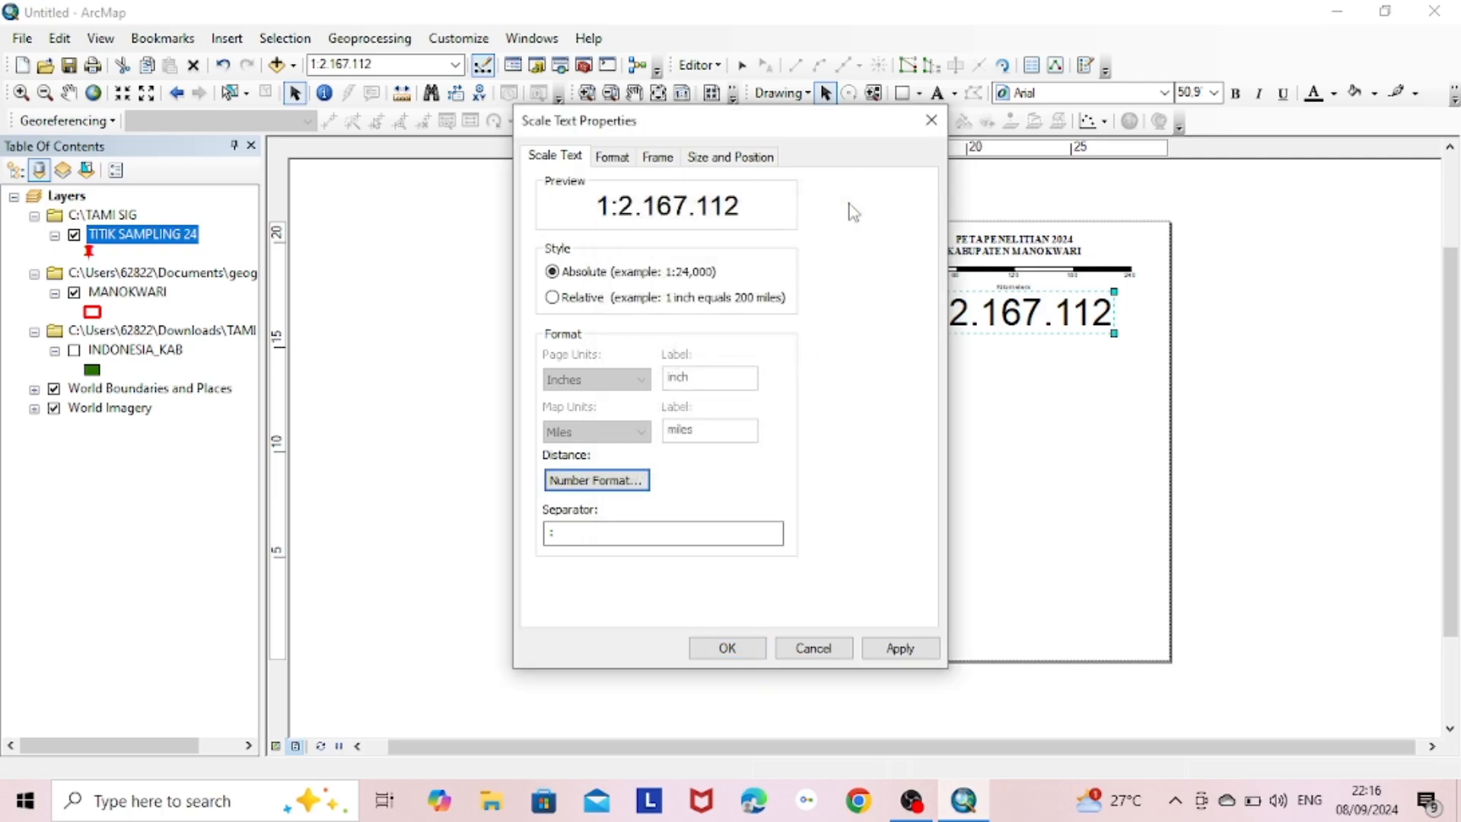
left_click(656, 159)
left_click(700, 157)
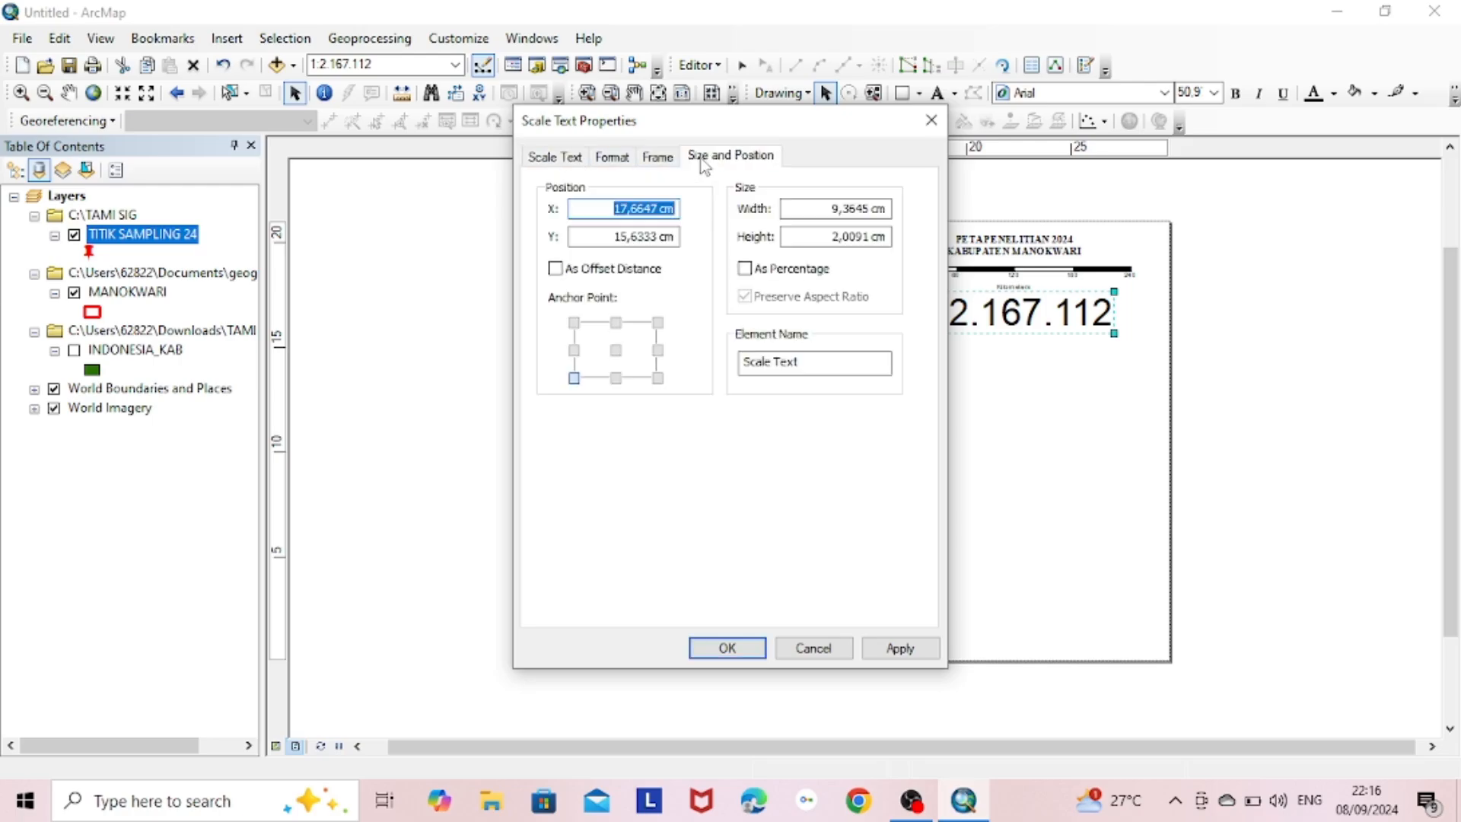
left_click(567, 160)
Try the scale text in the Relative style with inches and kilometers, and return it to the Absolute style.
left_click(567, 298)
left_click(608, 379)
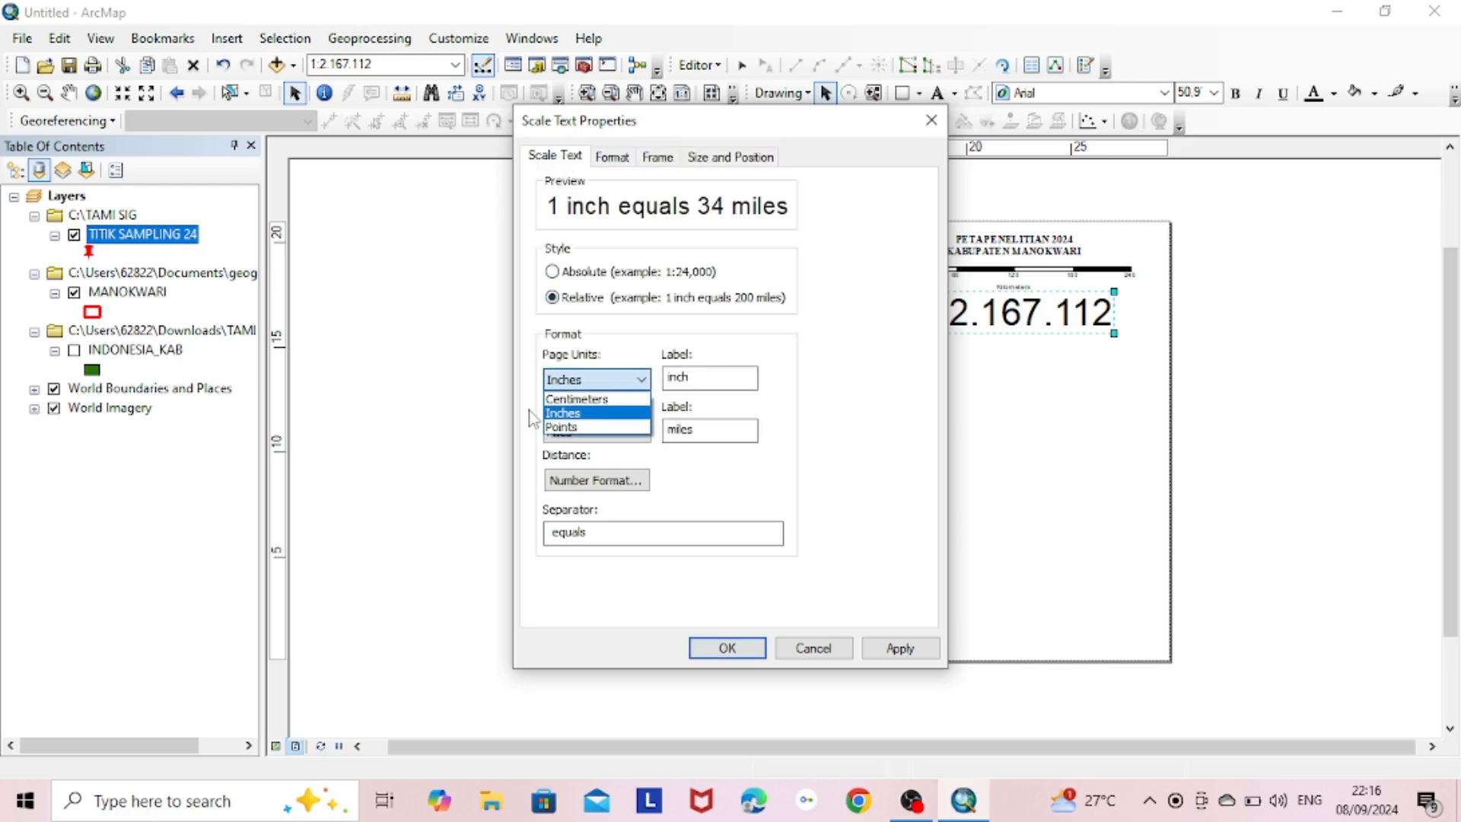
left_click(589, 413)
left_click(597, 431)
left_click(586, 518)
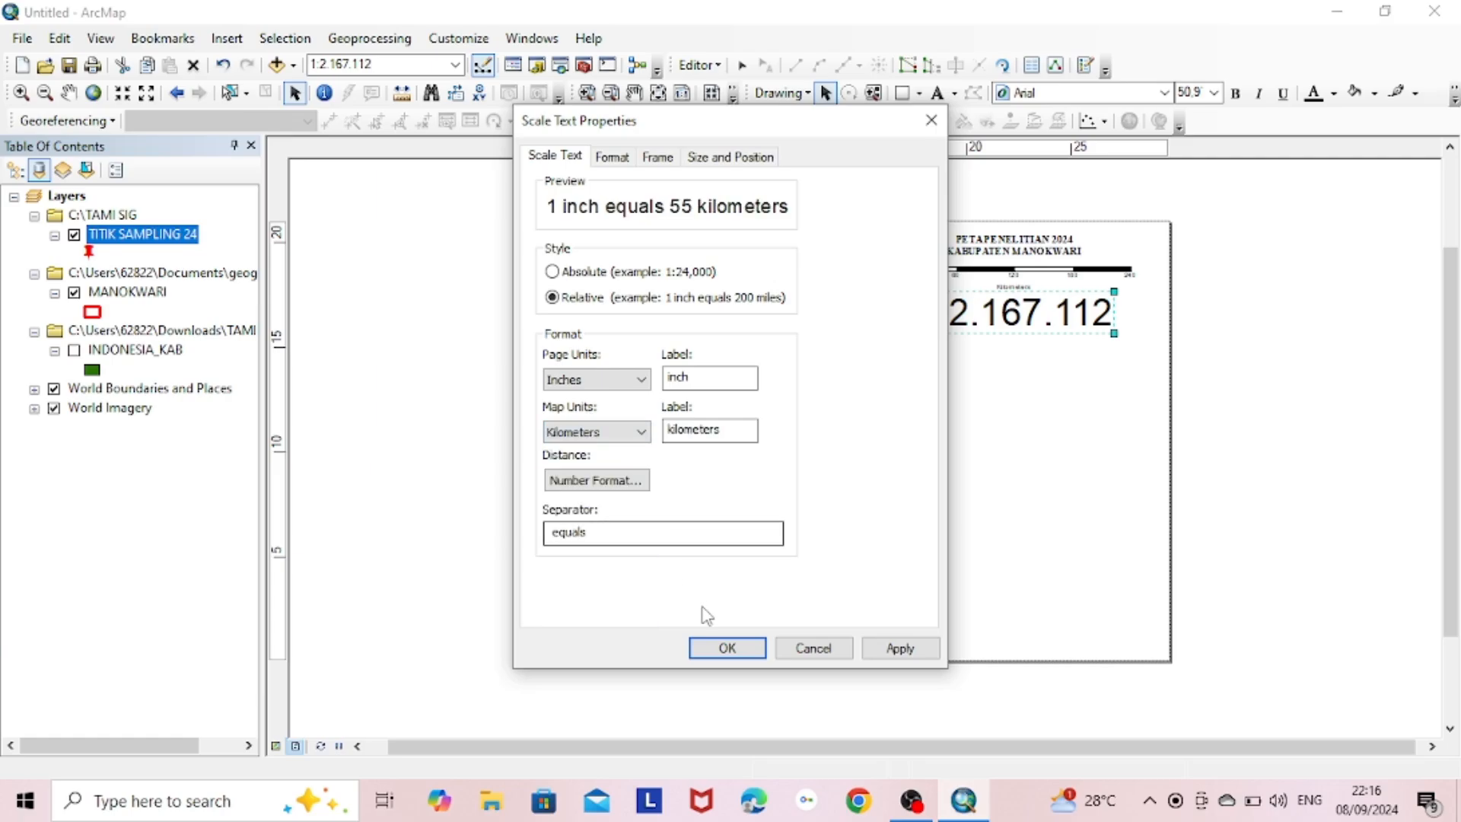
left_click(909, 651)
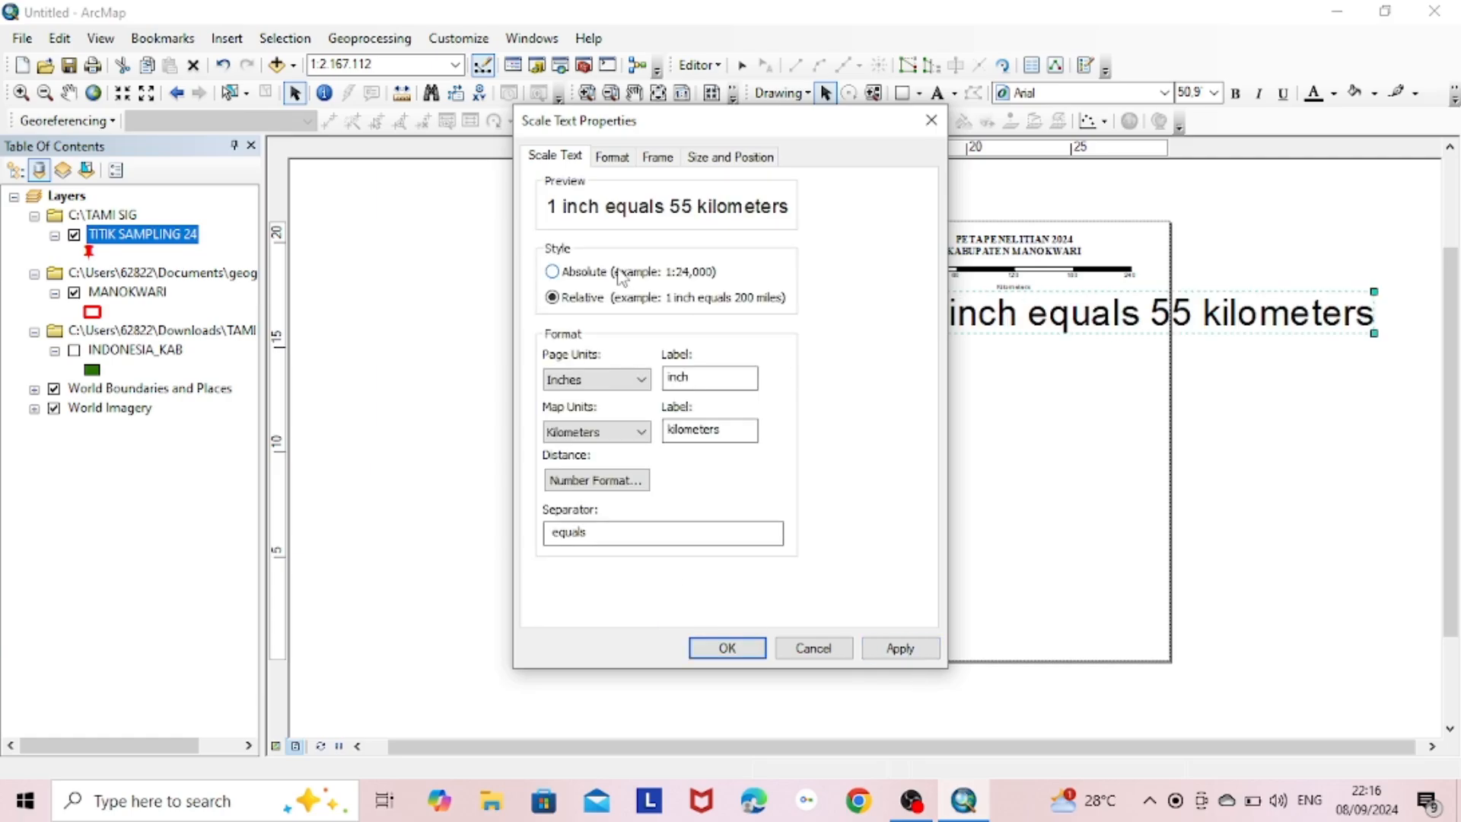
left_click(590, 274)
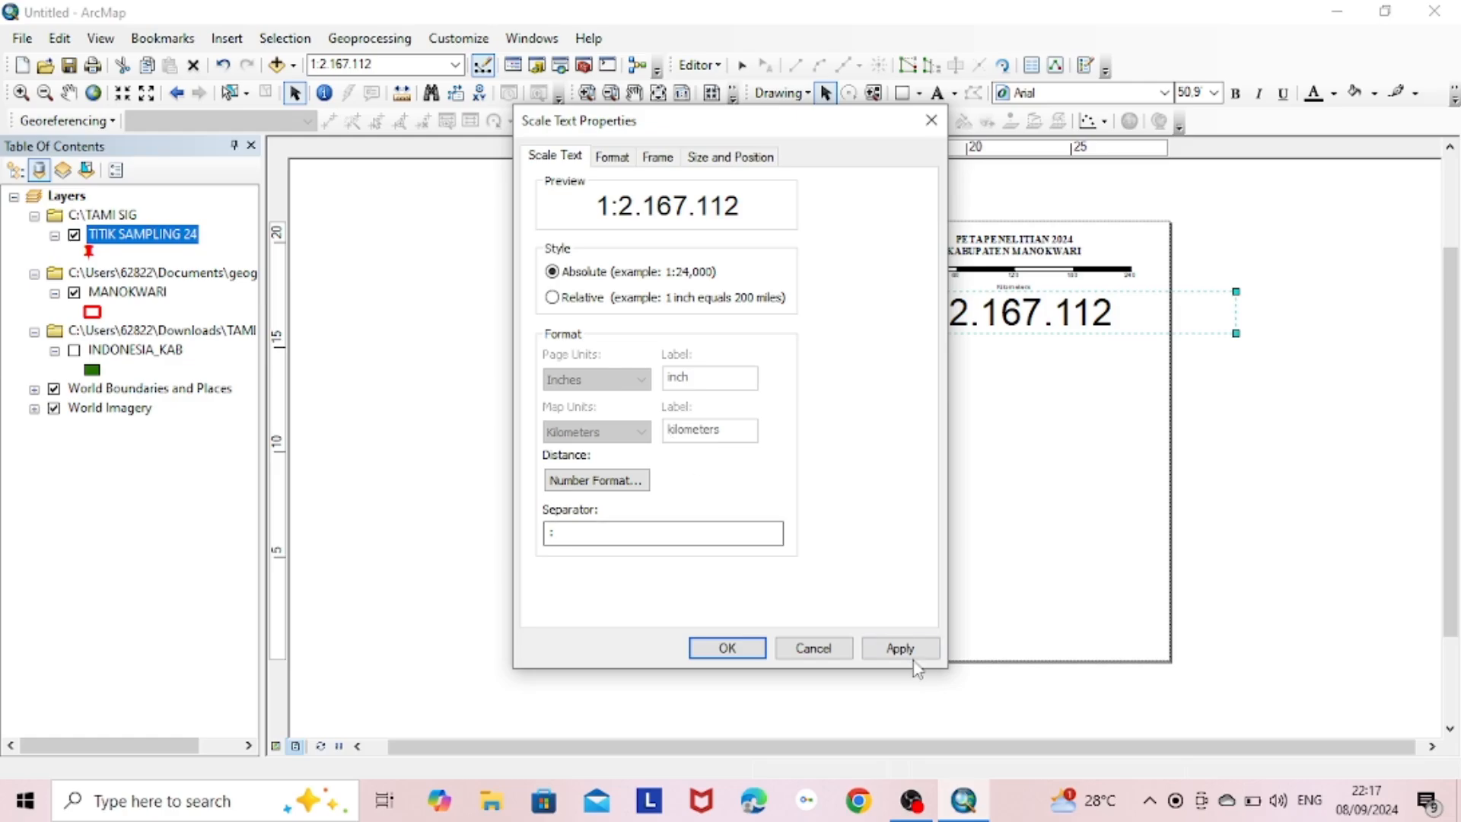
left_click(749, 652)
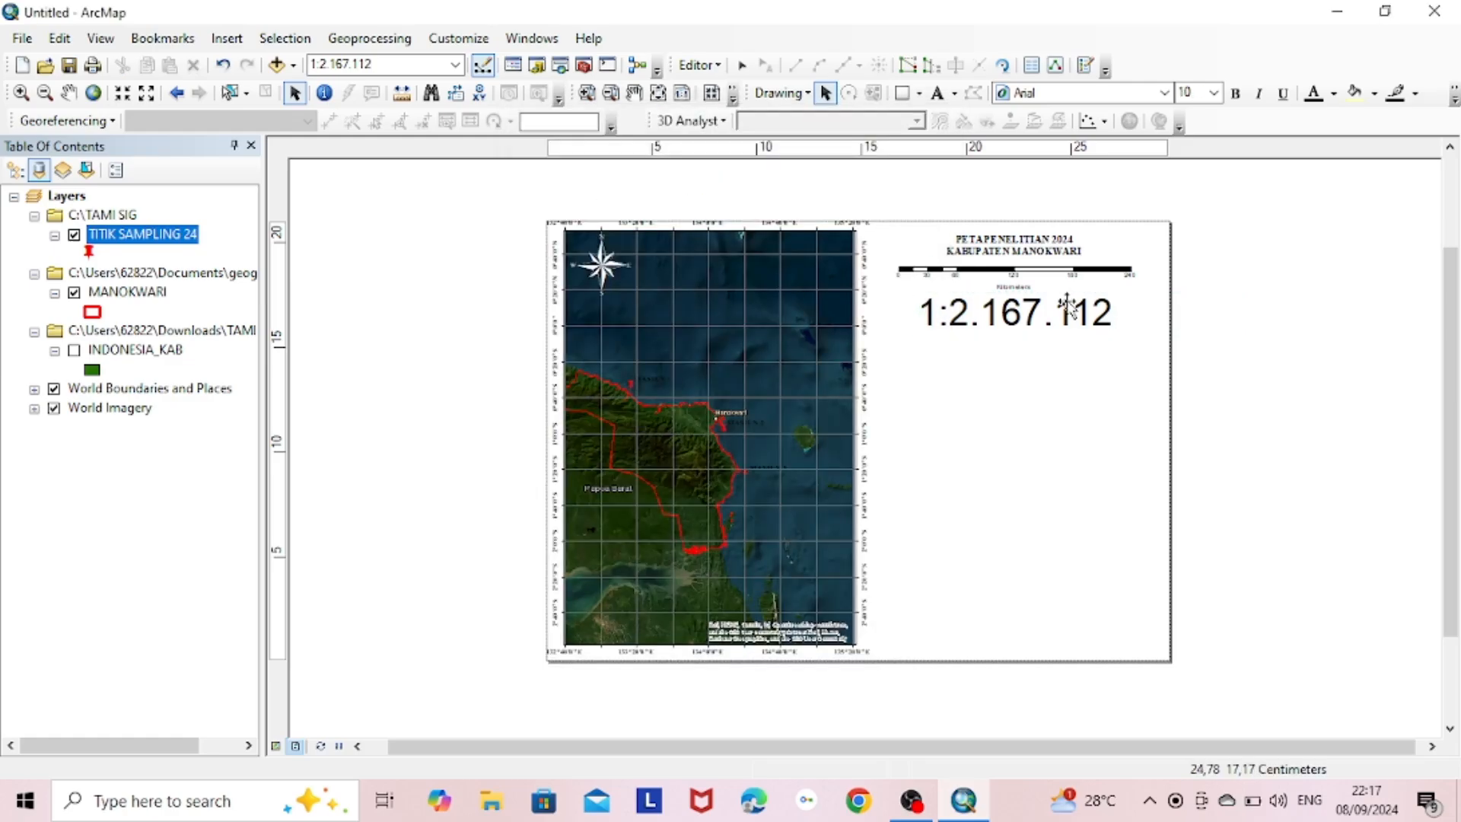
Shrink the scale text beneath the scale bar to a font size of about 31.
left_click_drag(1112, 334, 1054, 306)
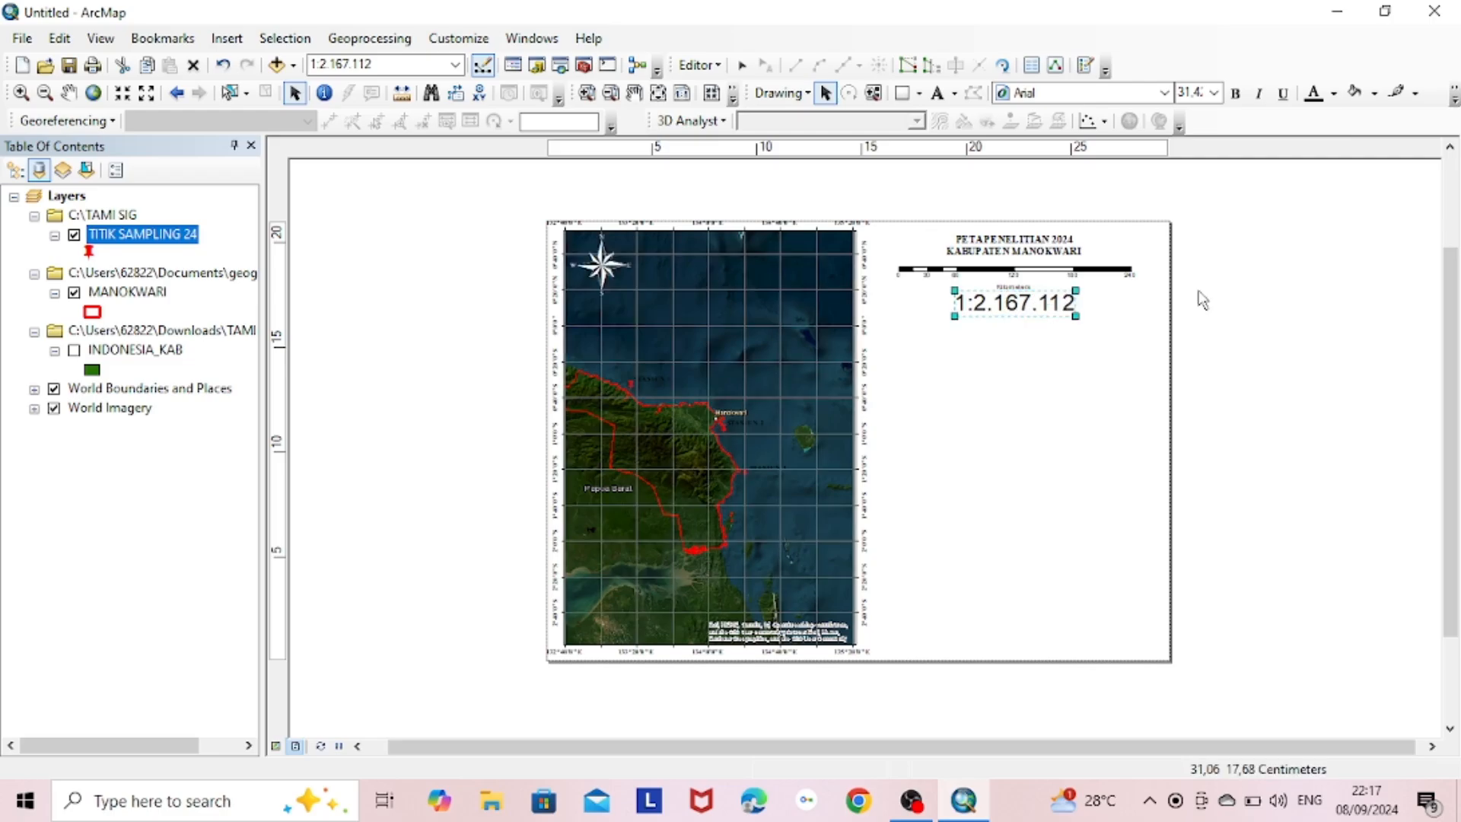
left_click(1242, 316)
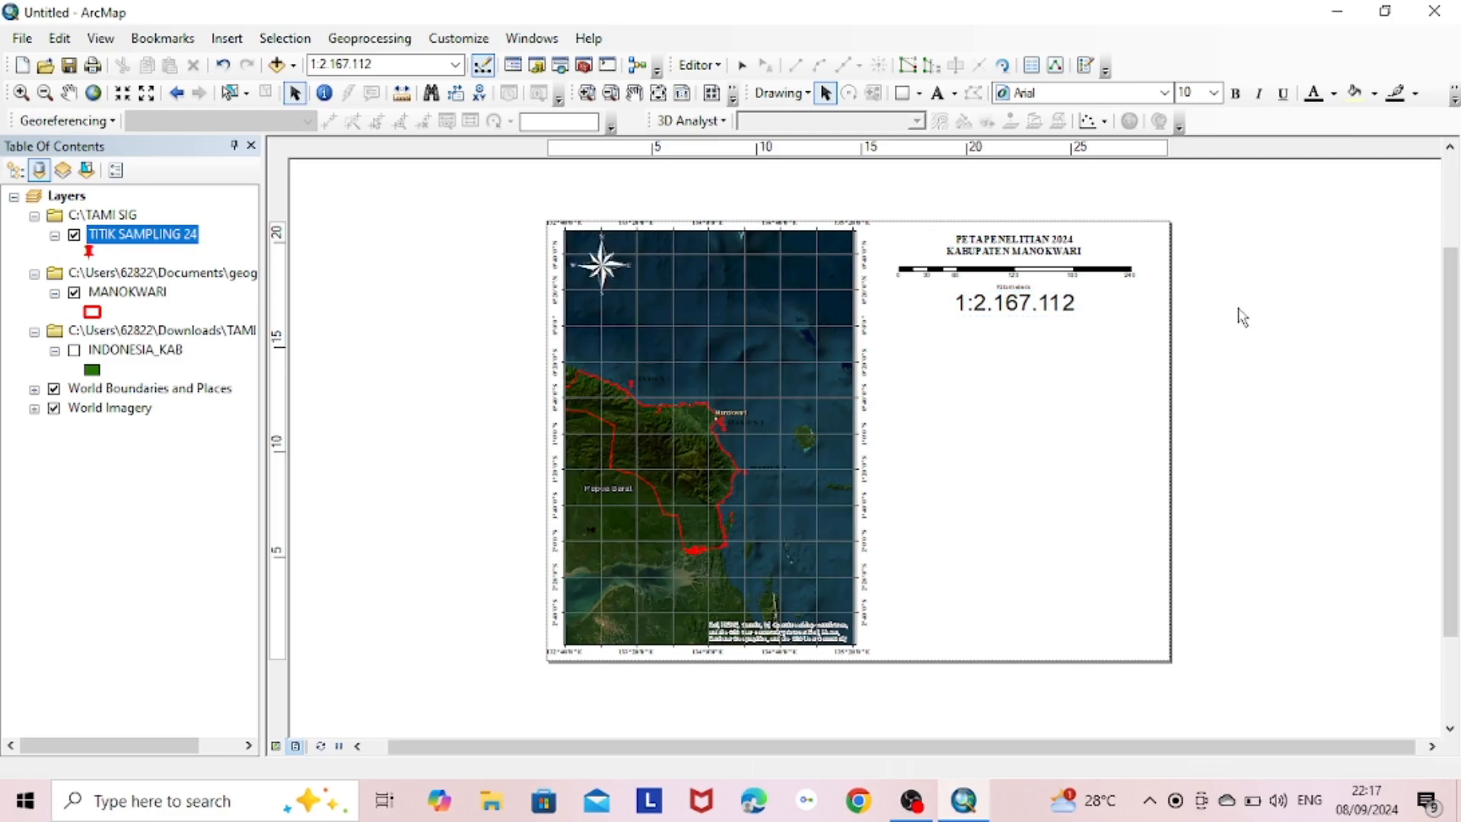
Draw a rectangle about 13.5 by 2.8 cm just beneath the scale text and set its fill to No Color.
left_click(902, 92)
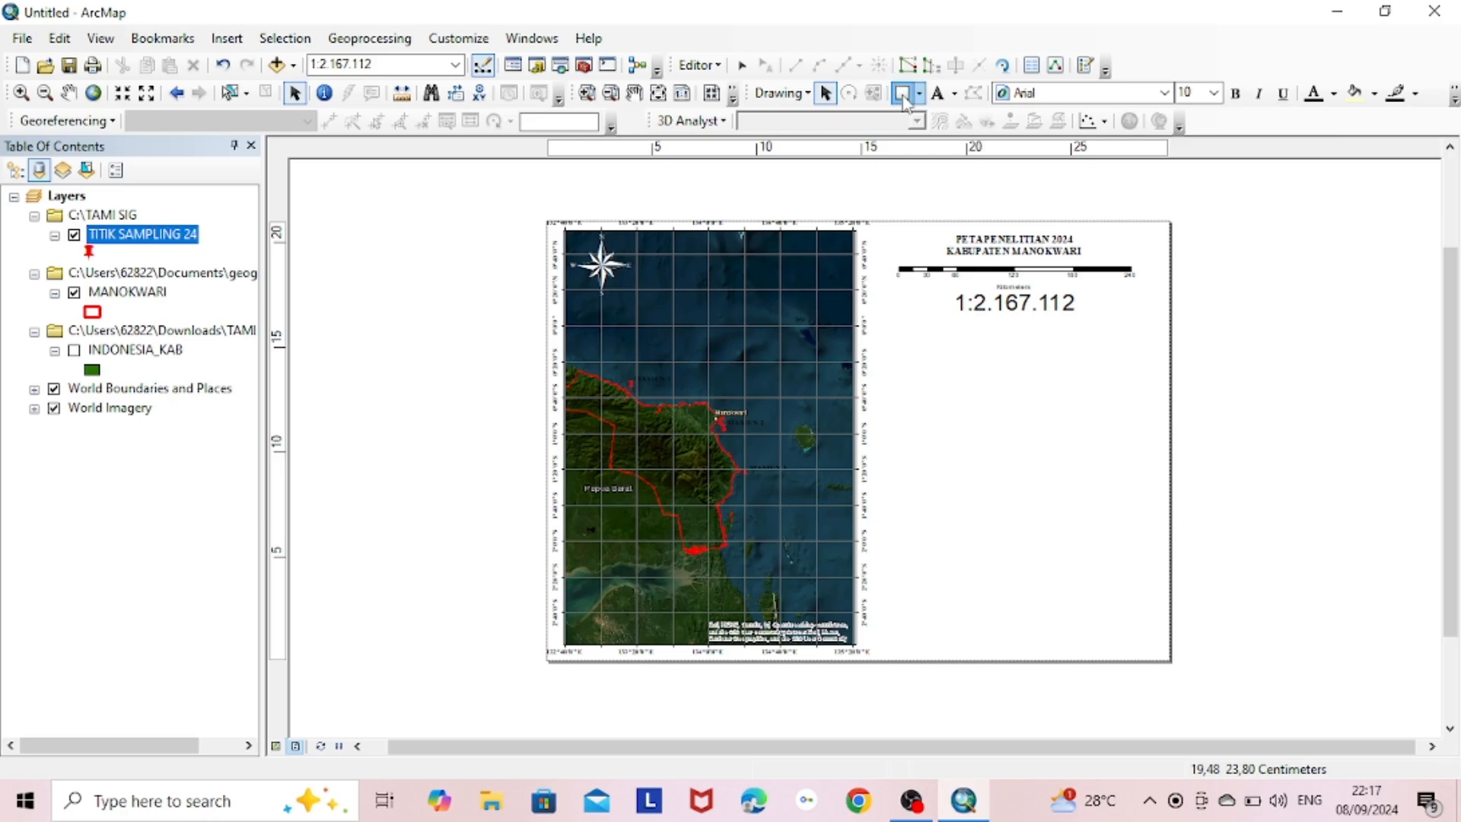
left_click_drag(876, 319, 1161, 378)
right_click(1060, 343)
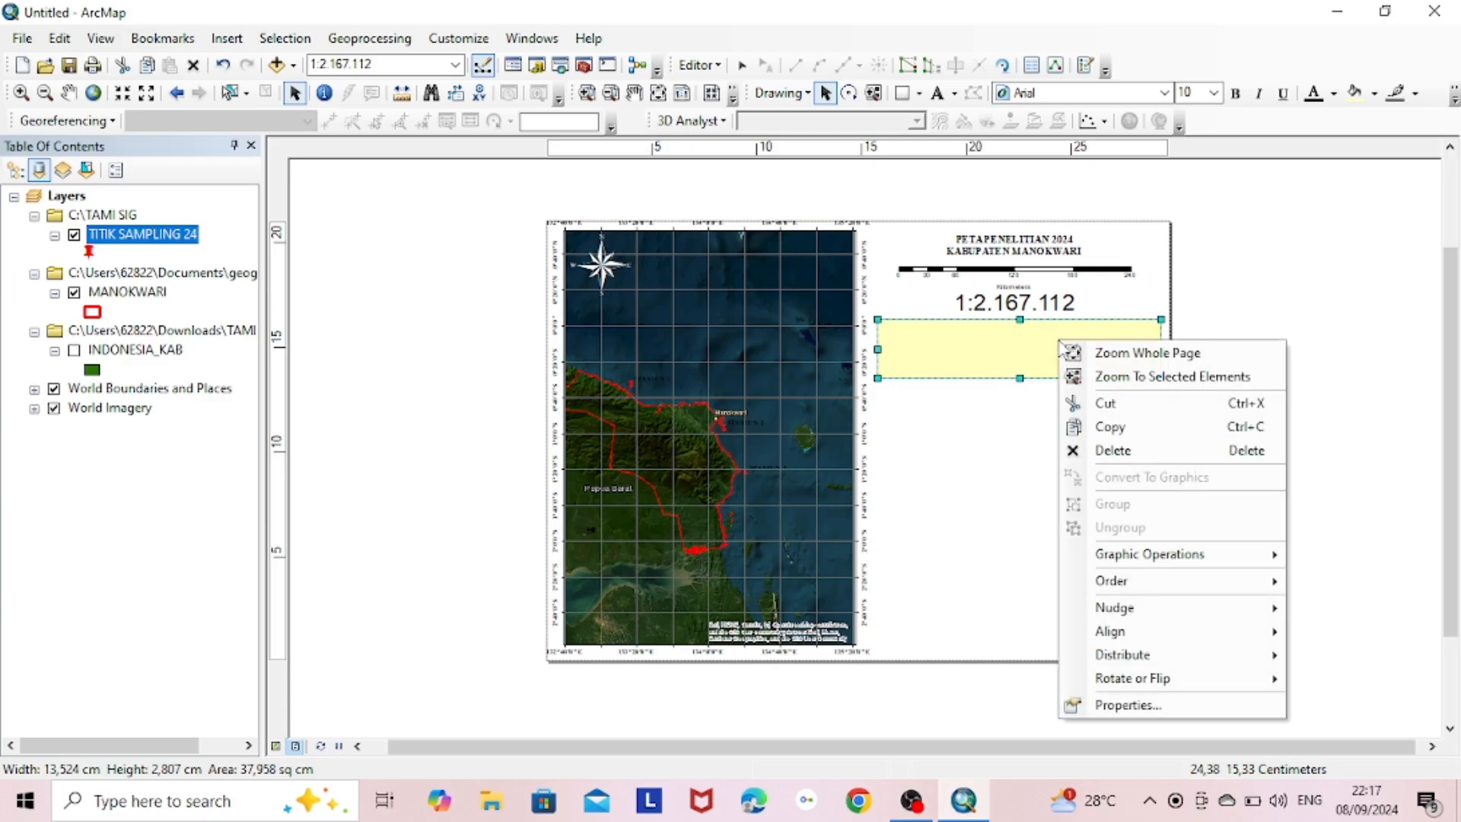
left_click(1127, 708)
left_click(667, 304)
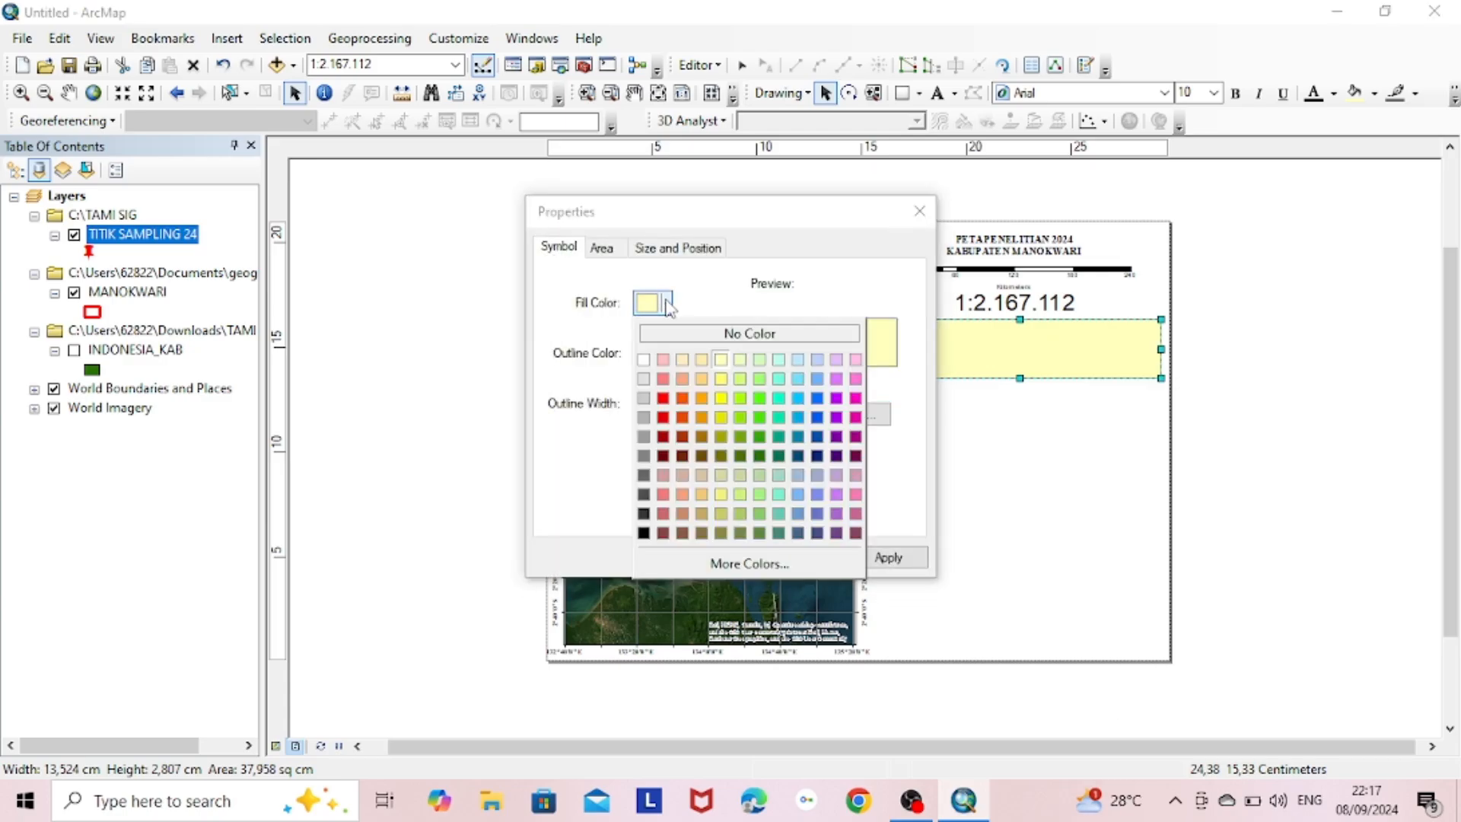
left_click(809, 335)
left_click(713, 556)
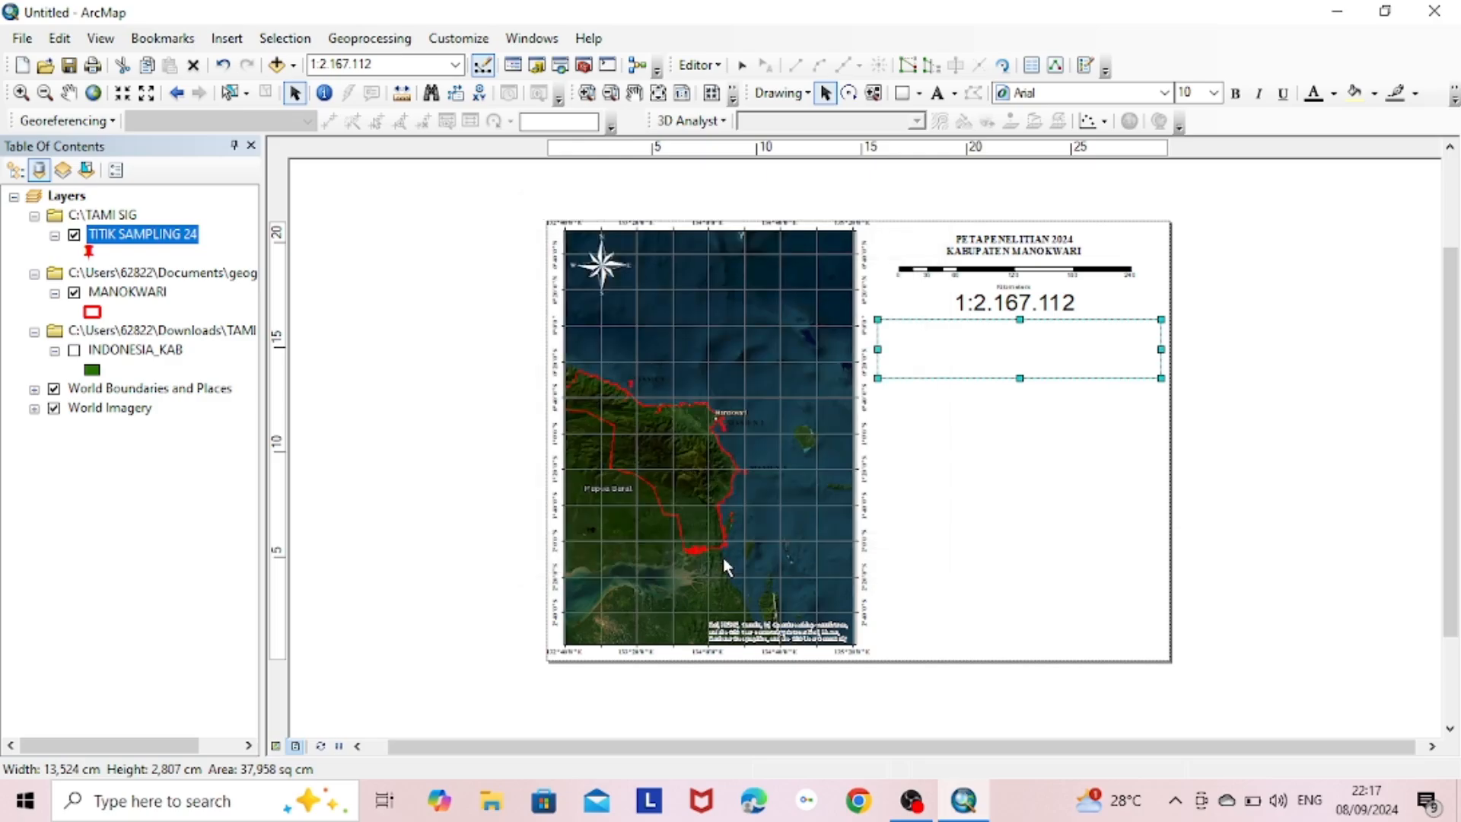
Start a legend limited to the TITIK SAMPLING 24, MANOKWARI and INDONESIA_KAB layers.
left_click(227, 38)
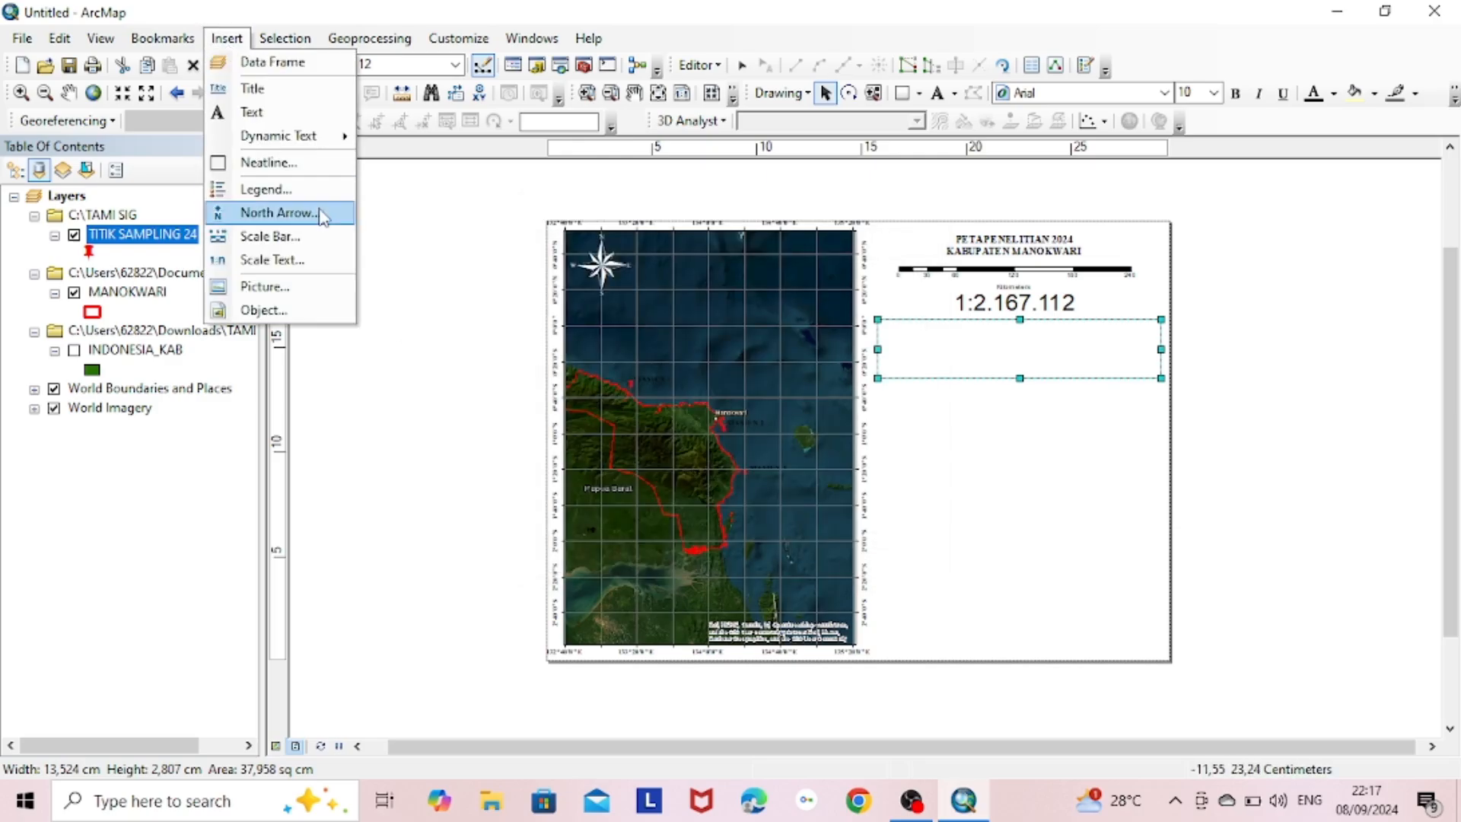
left_click(308, 190)
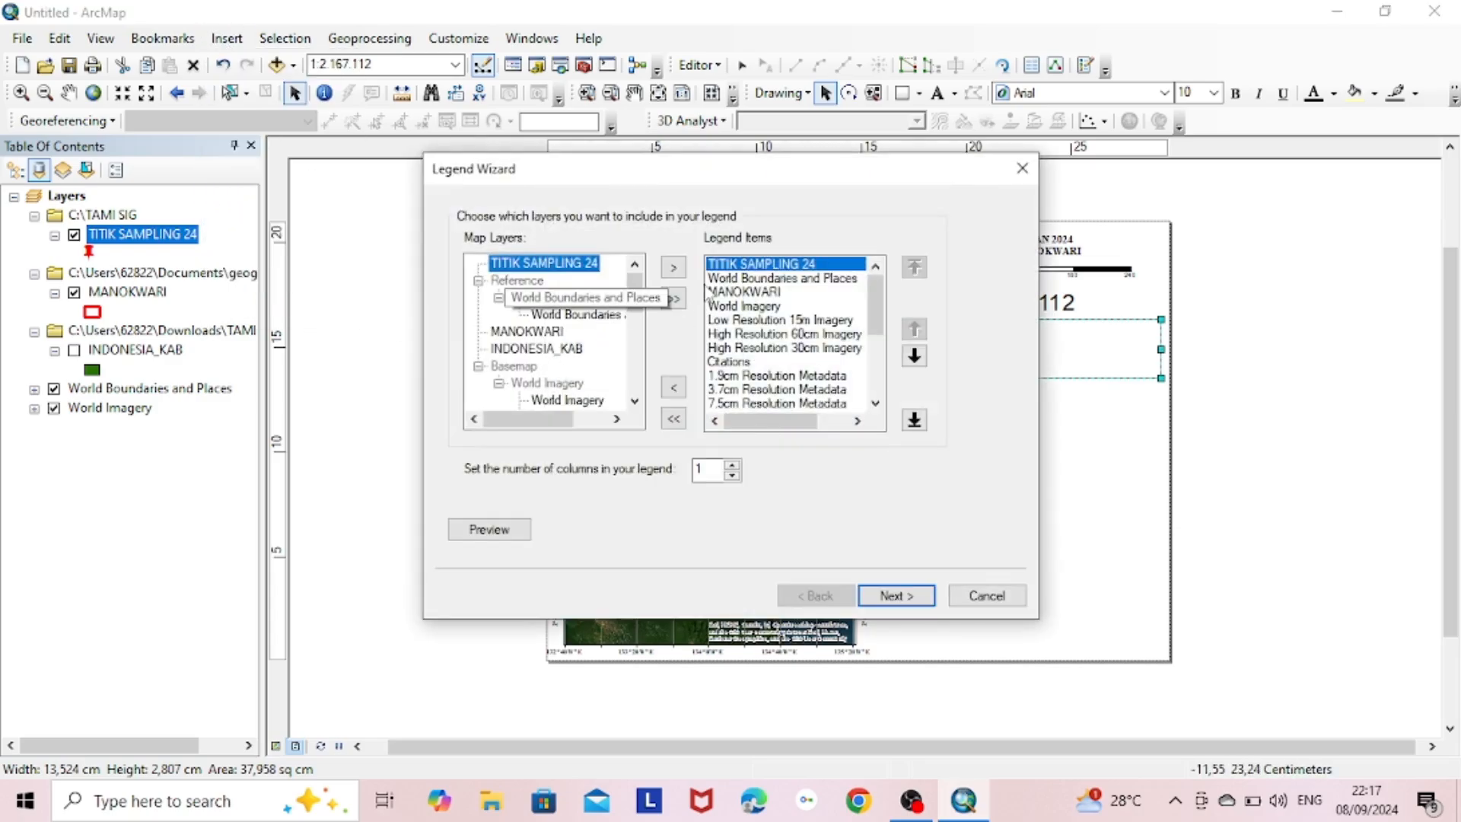
left_click(675, 419)
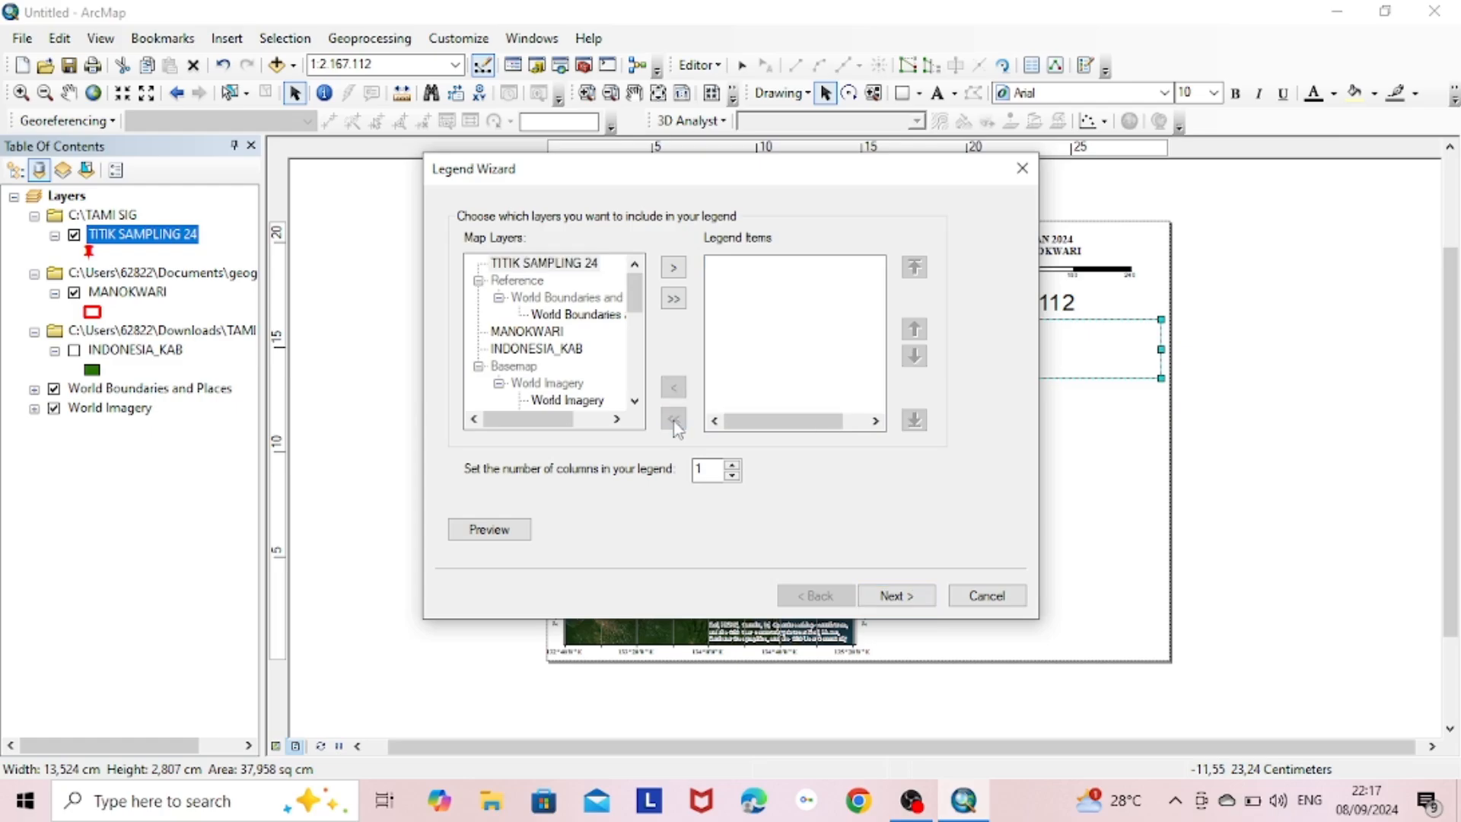
double_click(594, 266)
left_click(567, 332)
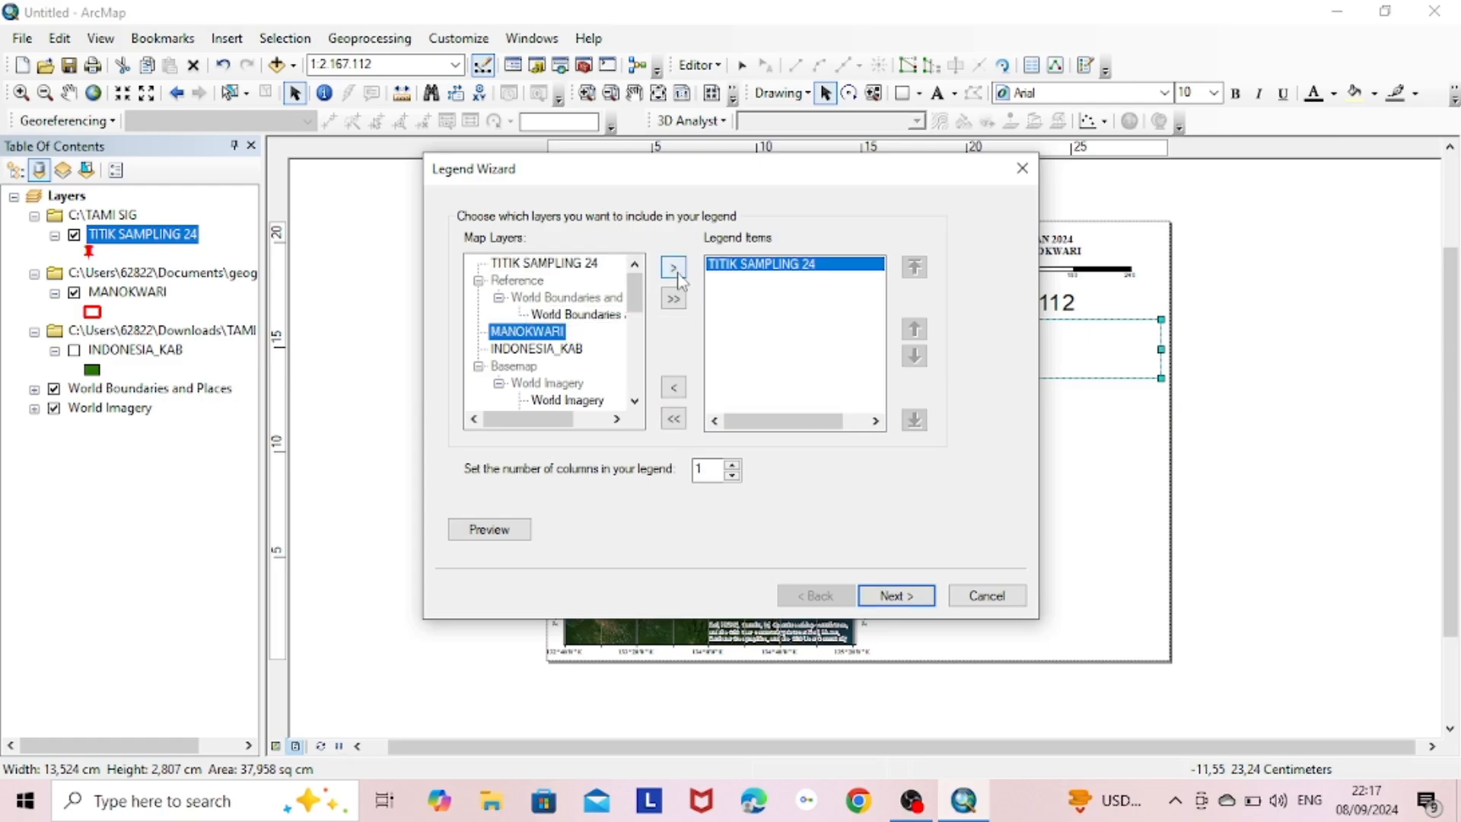
left_click(673, 267)
left_click(673, 269)
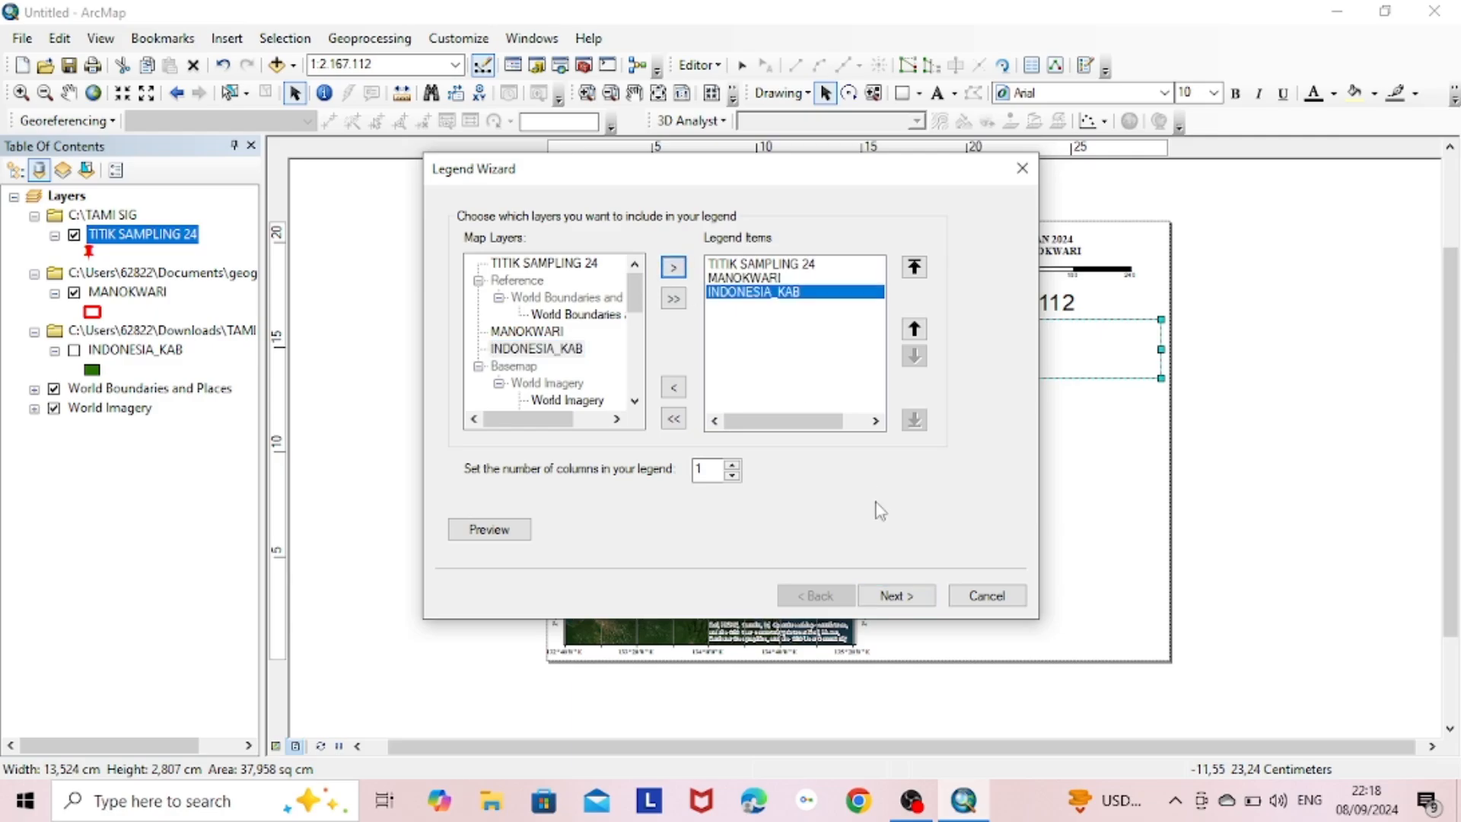
Try the legend title LEGENDA in Times New Roman, look ahead at the patch settings and go back through the wizard.
left_click(896, 595)
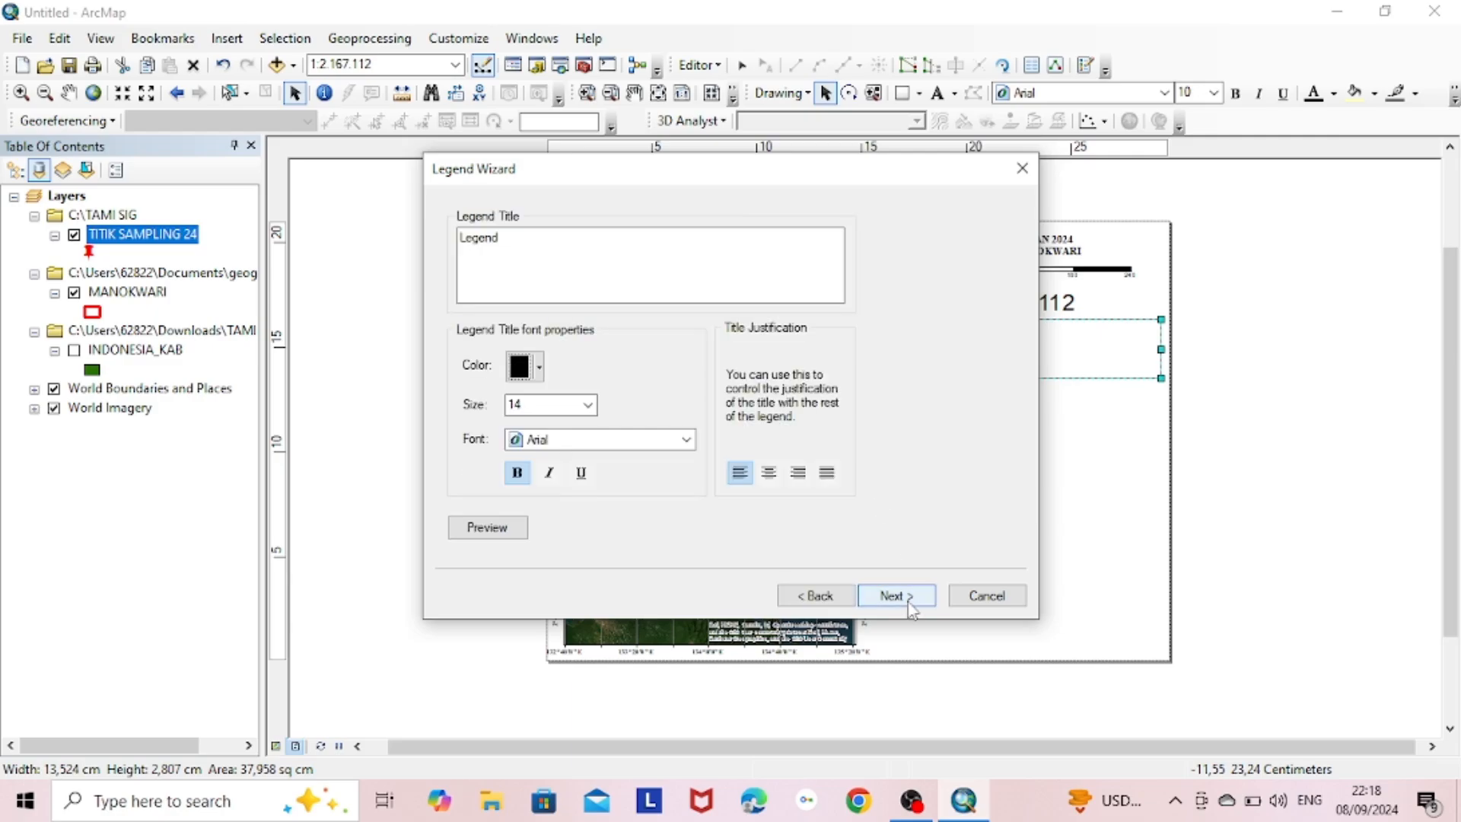
left_click(577, 441)
scroll(601, 499, "down", 10)
left_click(609, 517)
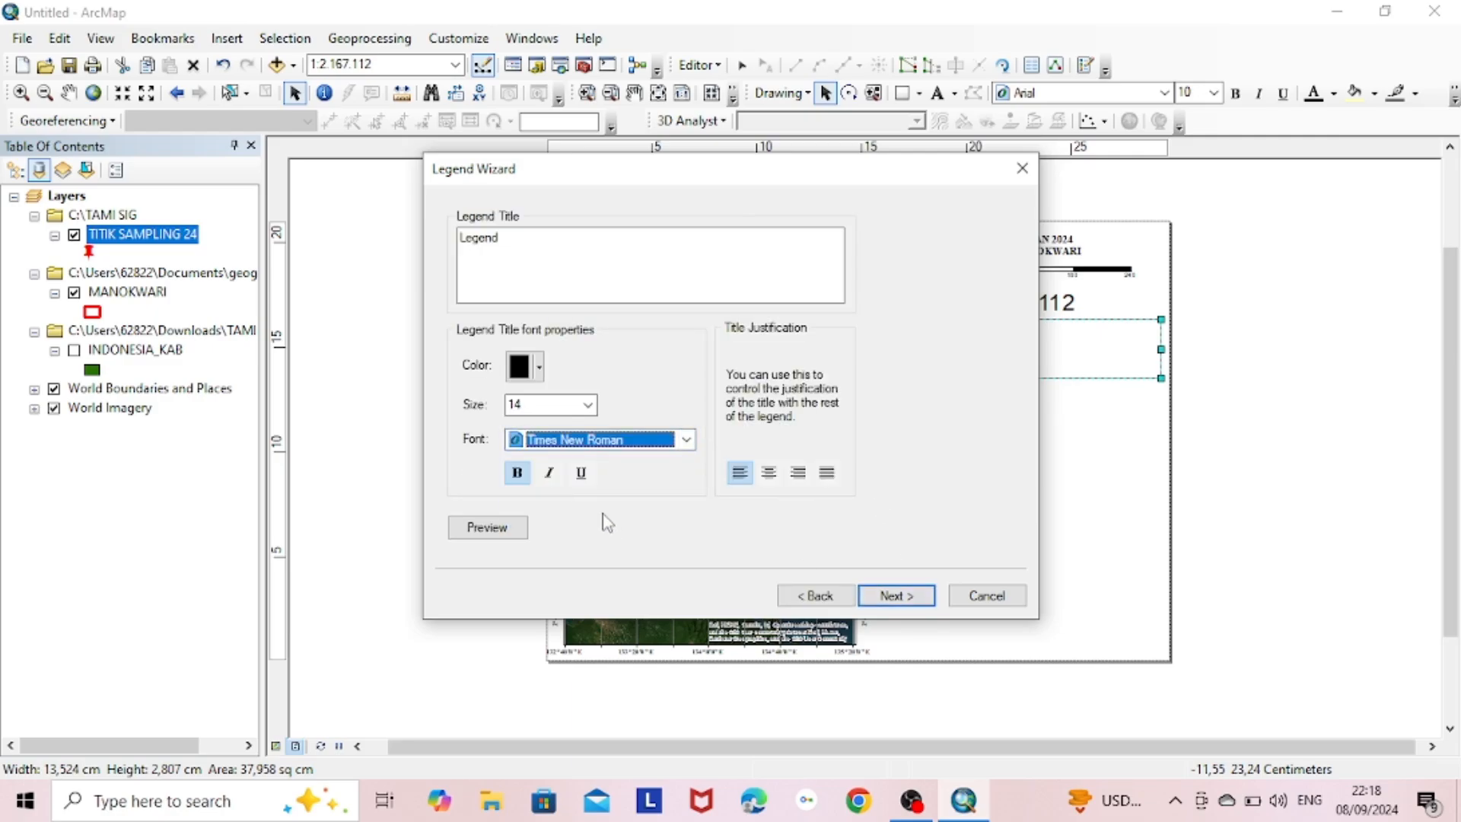
left_click(587, 287)
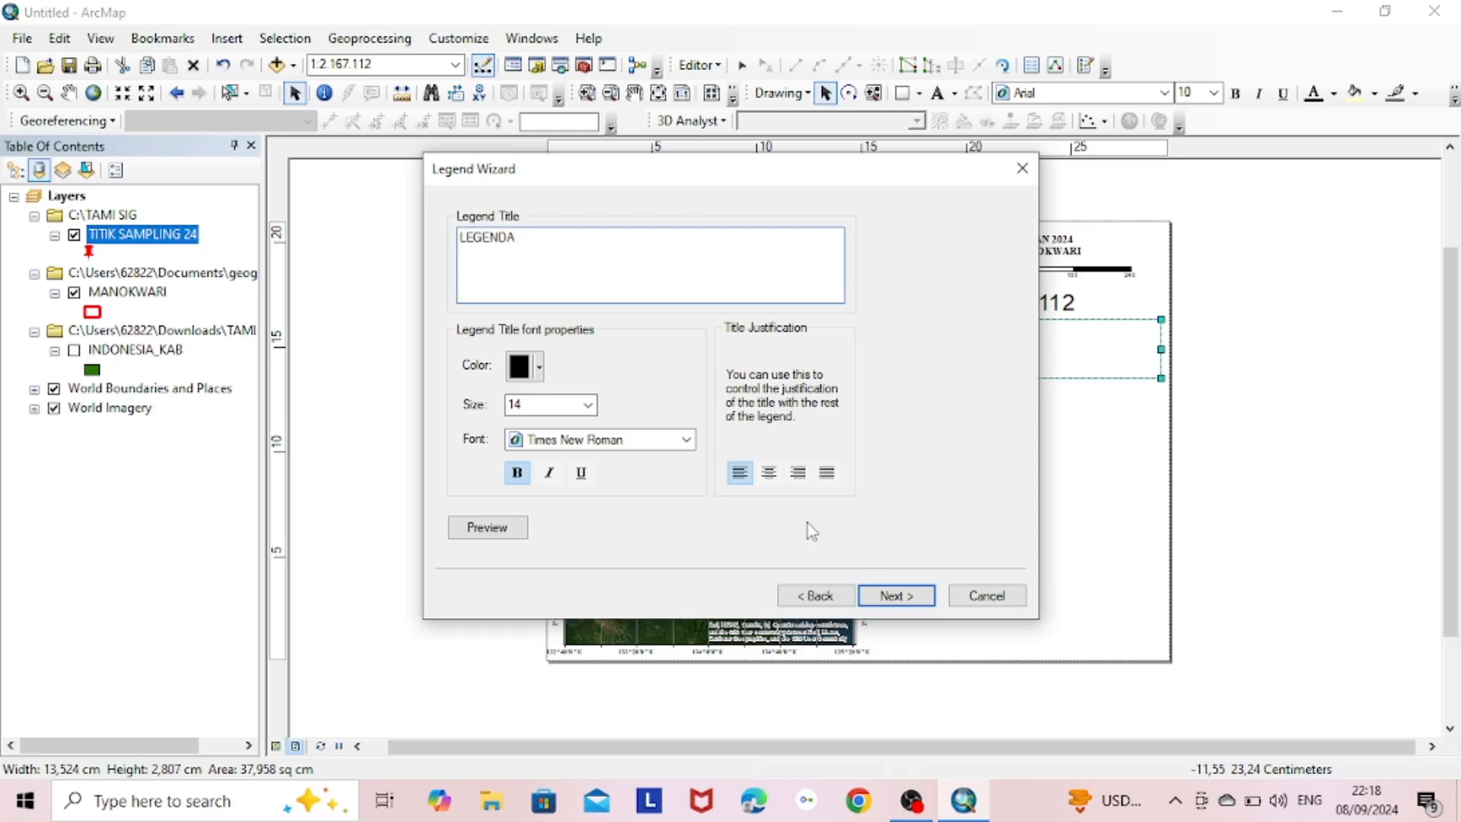
left_click(890, 597)
left_click(891, 597)
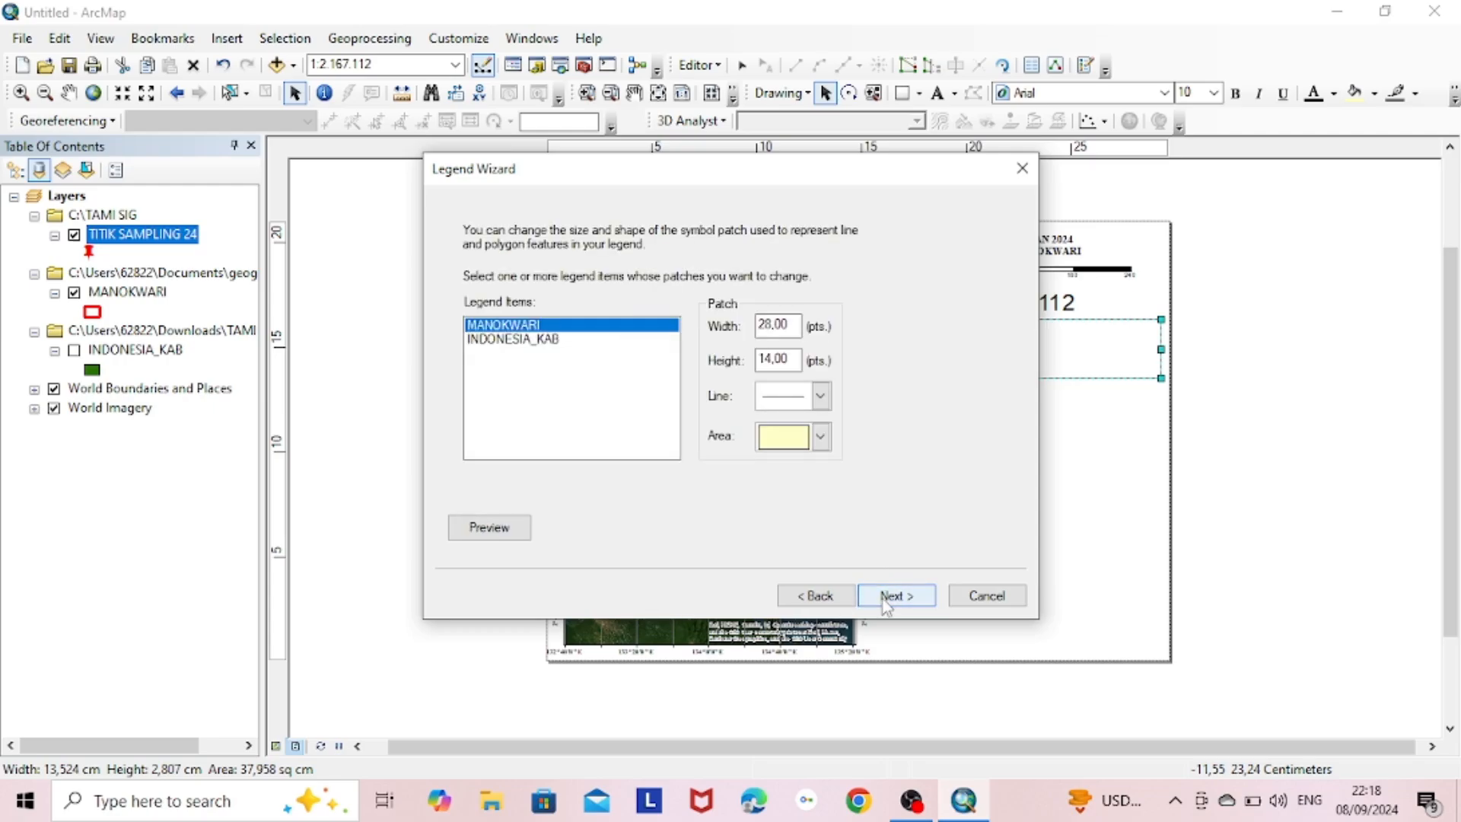
left_click(851, 598)
left_click(851, 597)
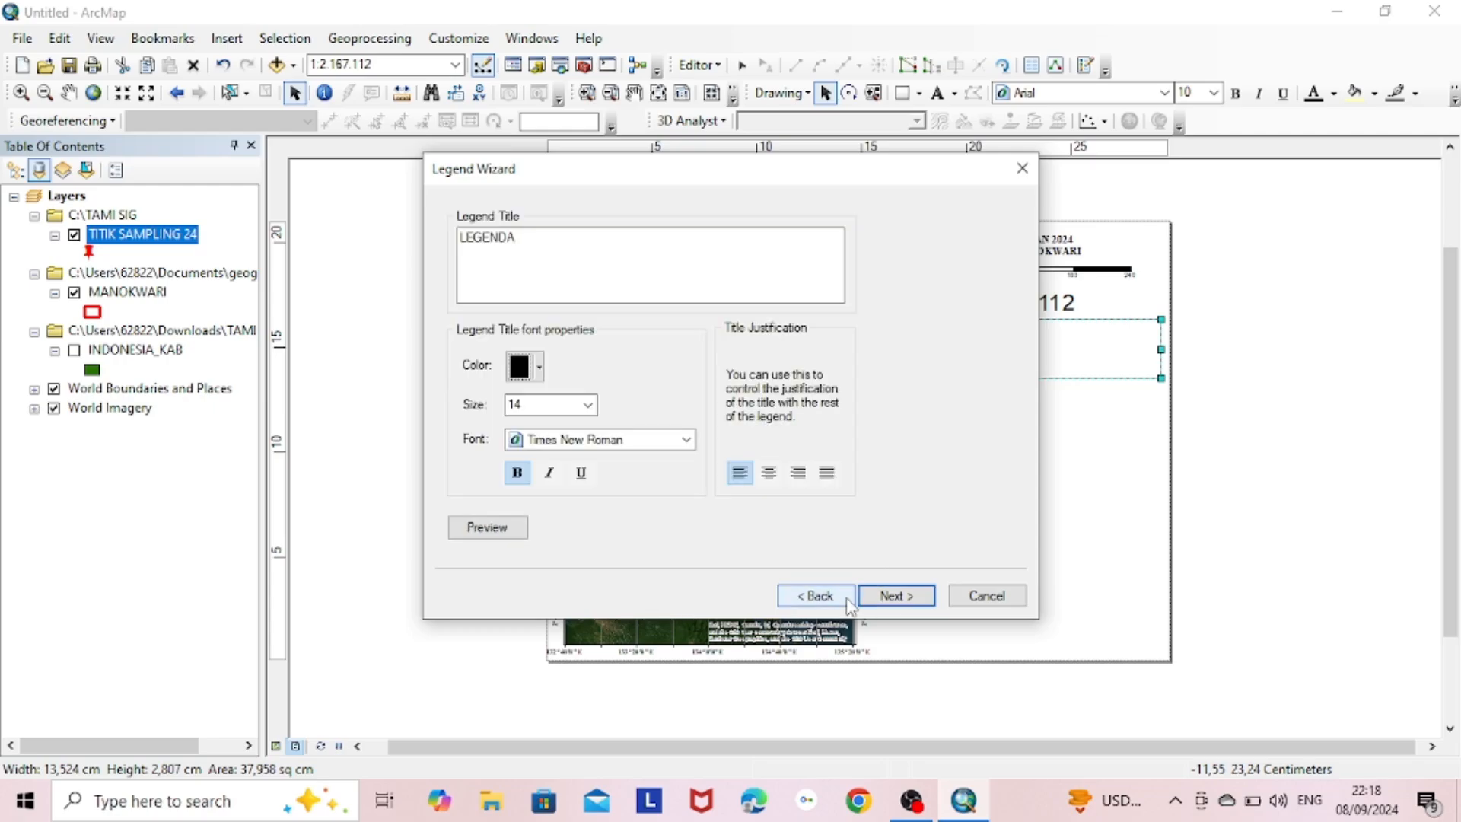
left_click(851, 597)
Restart the legend with only the TITIK SAMPLING 24 and MANOKWARI layers as legend items.
left_click(674, 299)
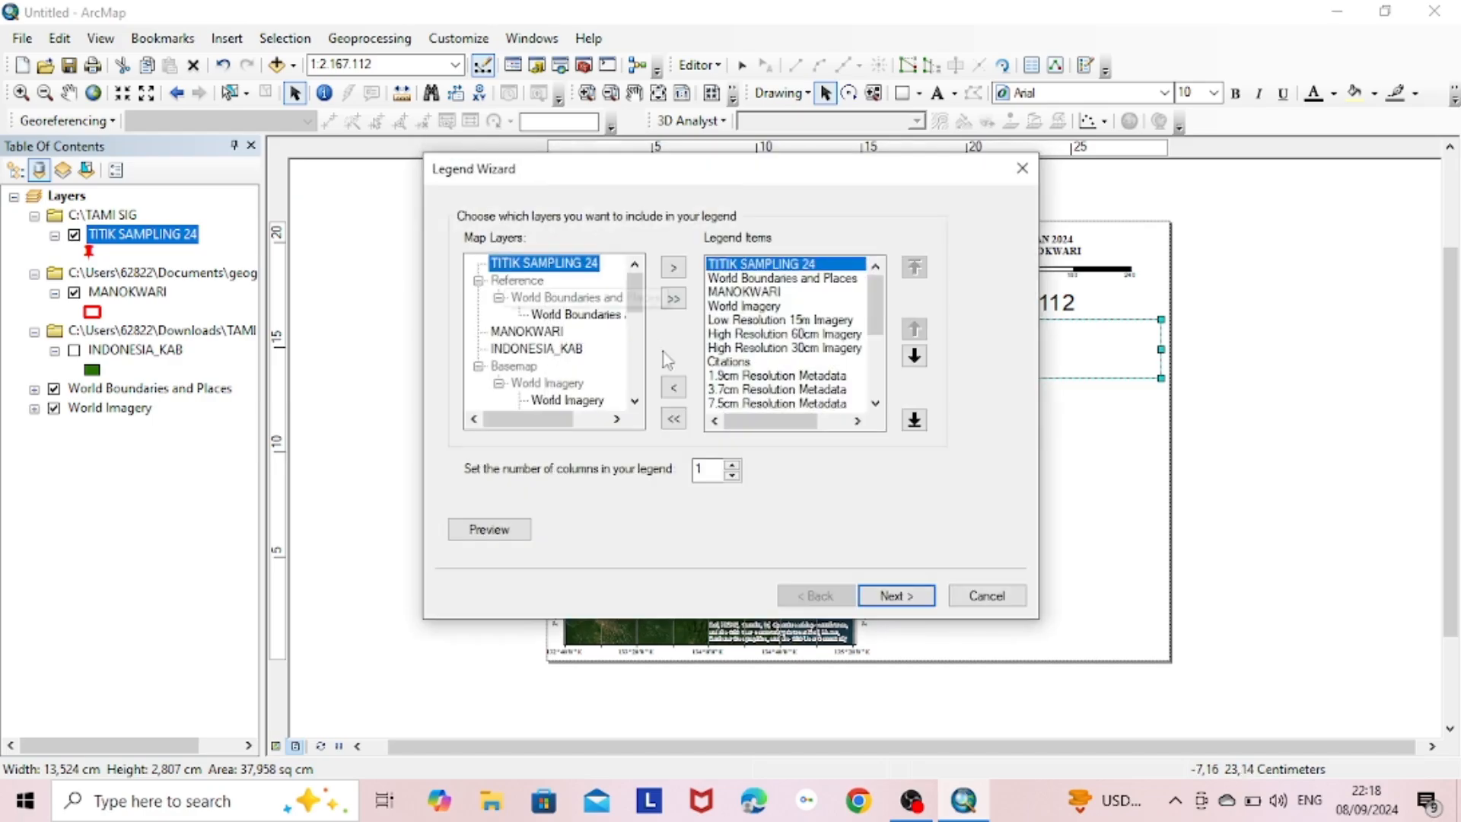
left_click(674, 418)
left_click(554, 267)
left_click(673, 267)
left_click(528, 332)
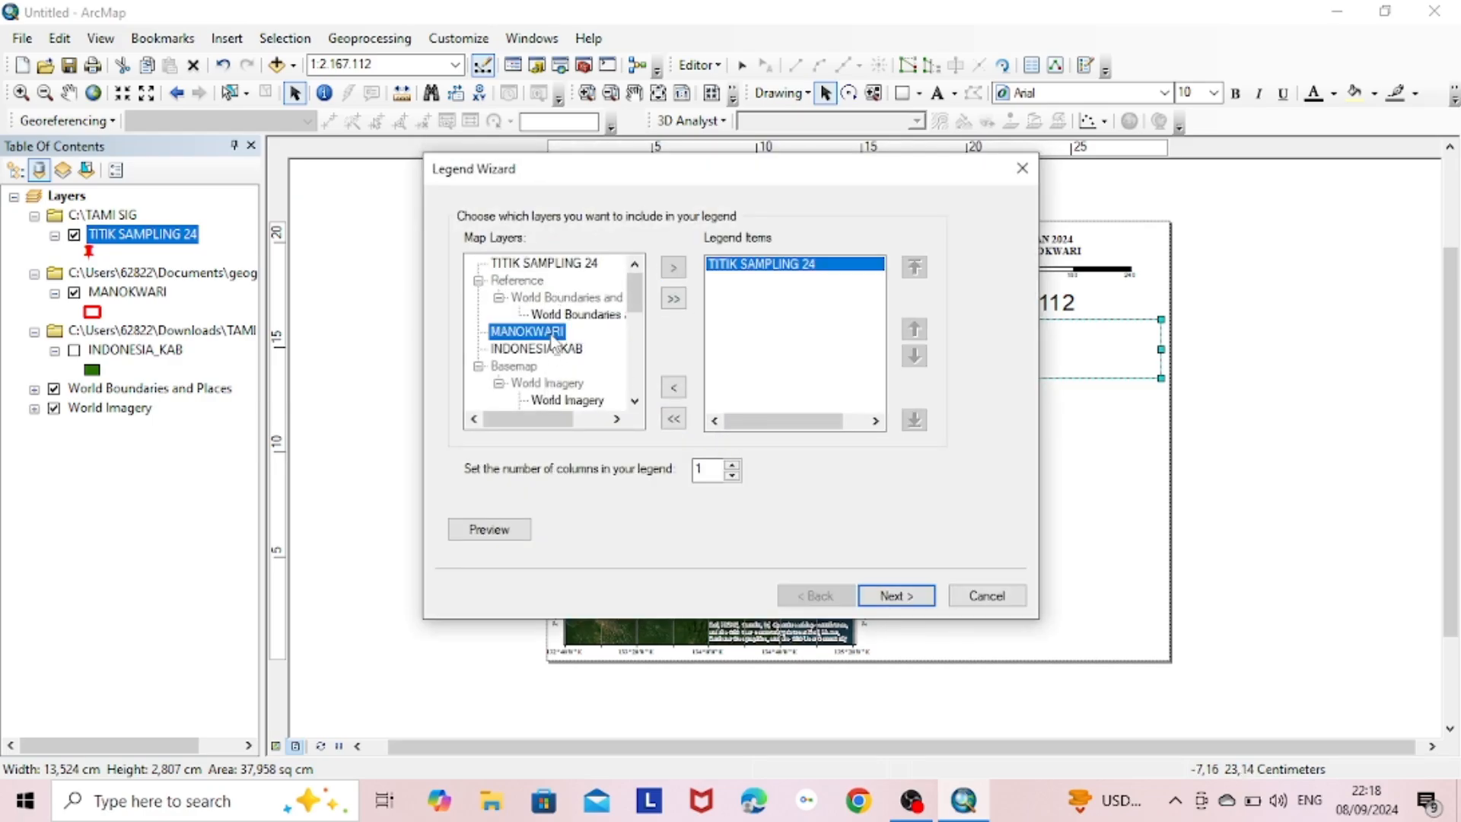
left_click(674, 267)
Set the legend title font to Times New Roman and build the legend with the remaining wizard defaults.
left_click(906, 599)
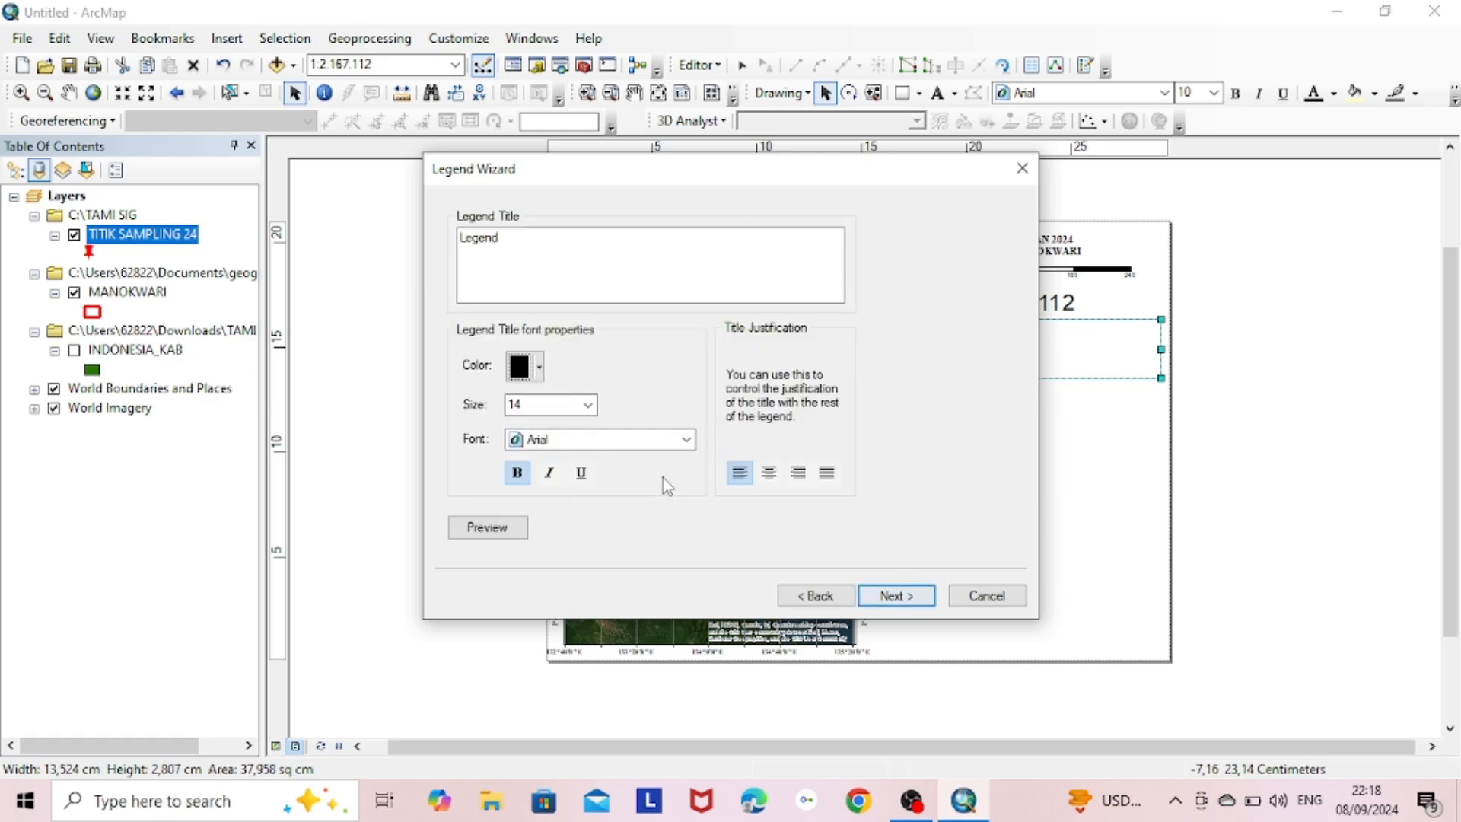
left_click(629, 441)
type("ti")
left_click(621, 517)
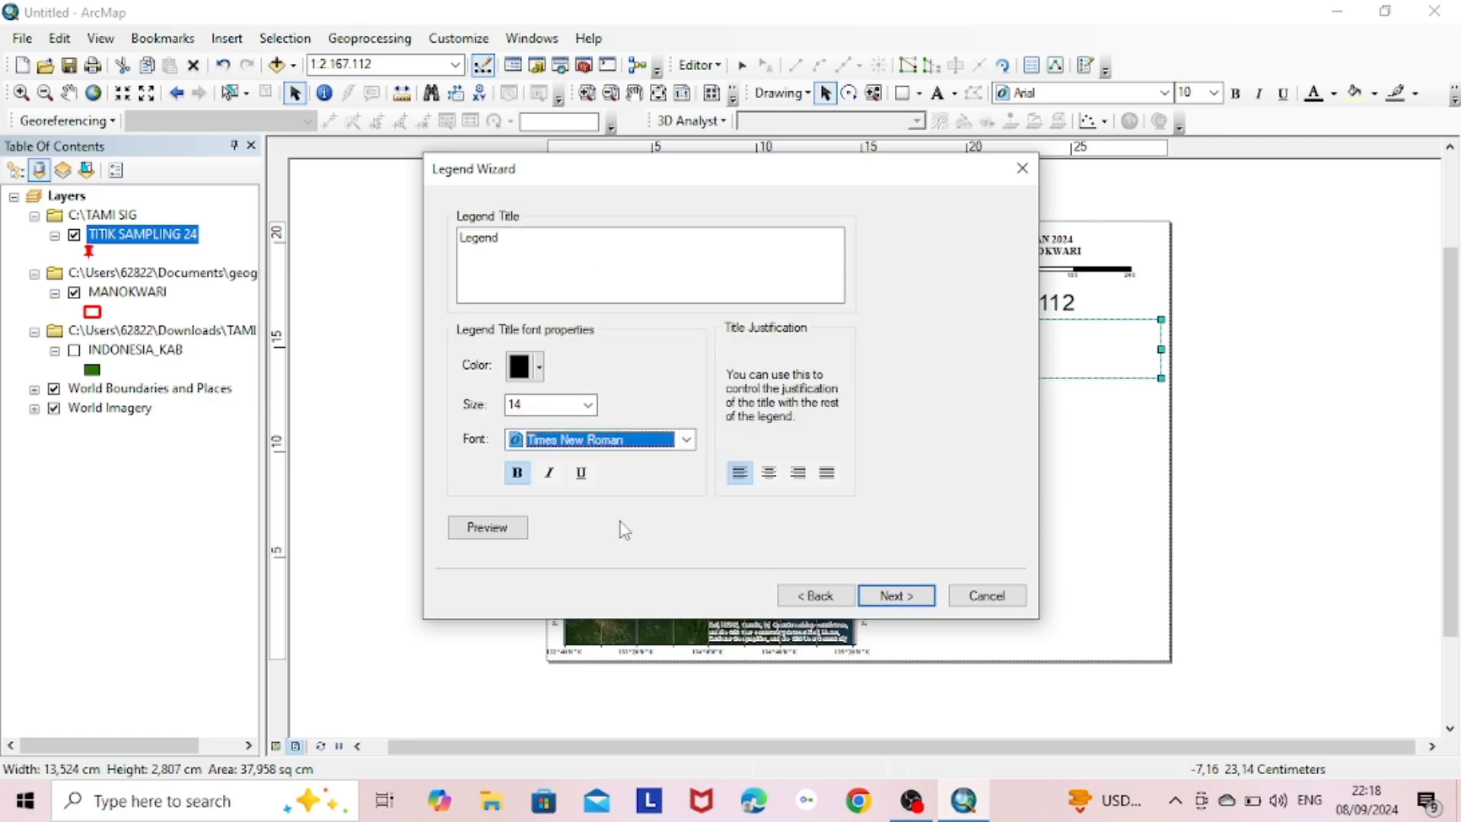
left_click(927, 601)
left_click(926, 600)
left_click(925, 600)
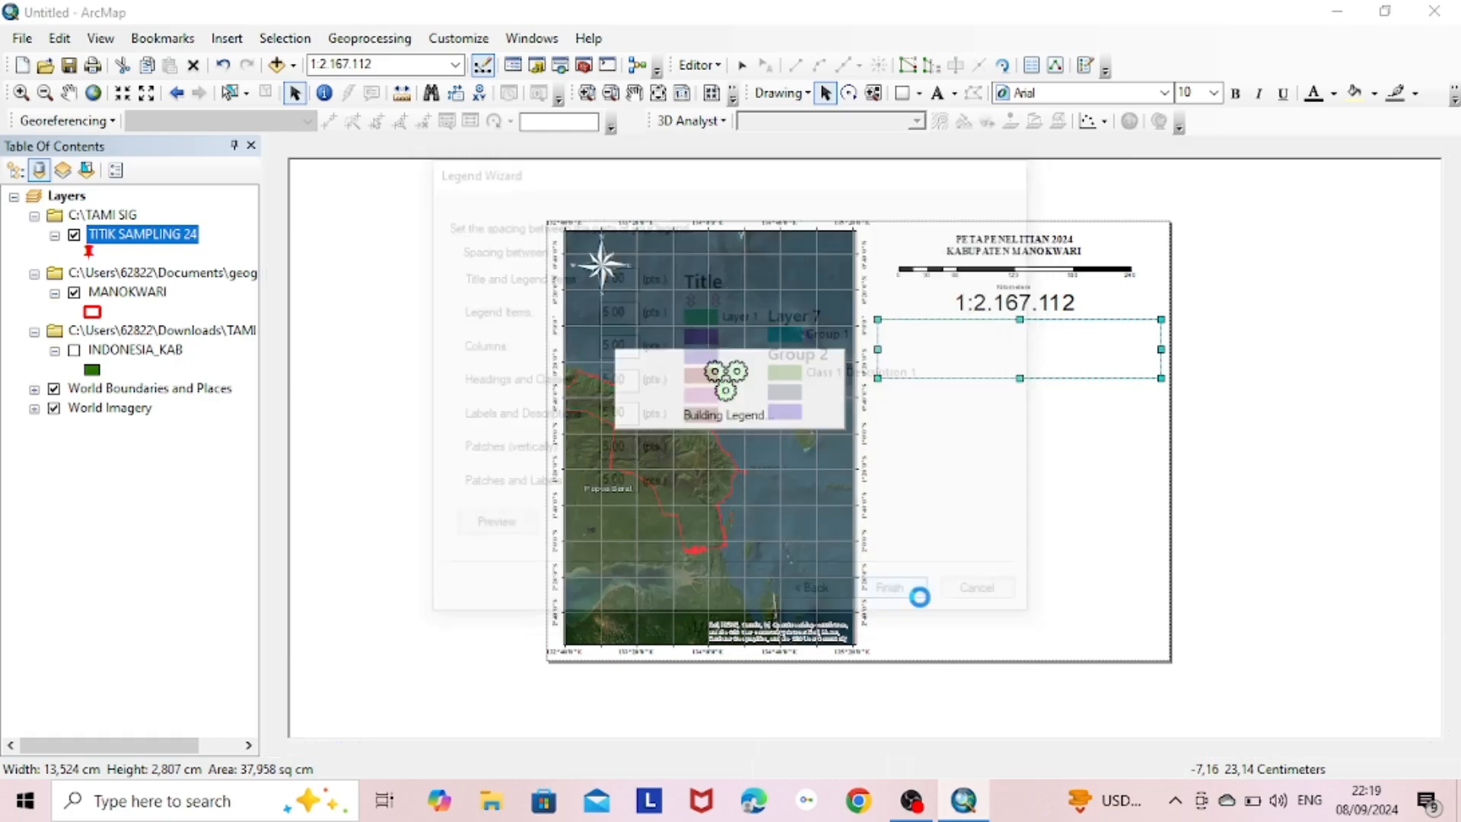
Move the legend into the empty rectangle beneath the scale text and enlarge it to fill the rectangle's height.
left_click(916, 358)
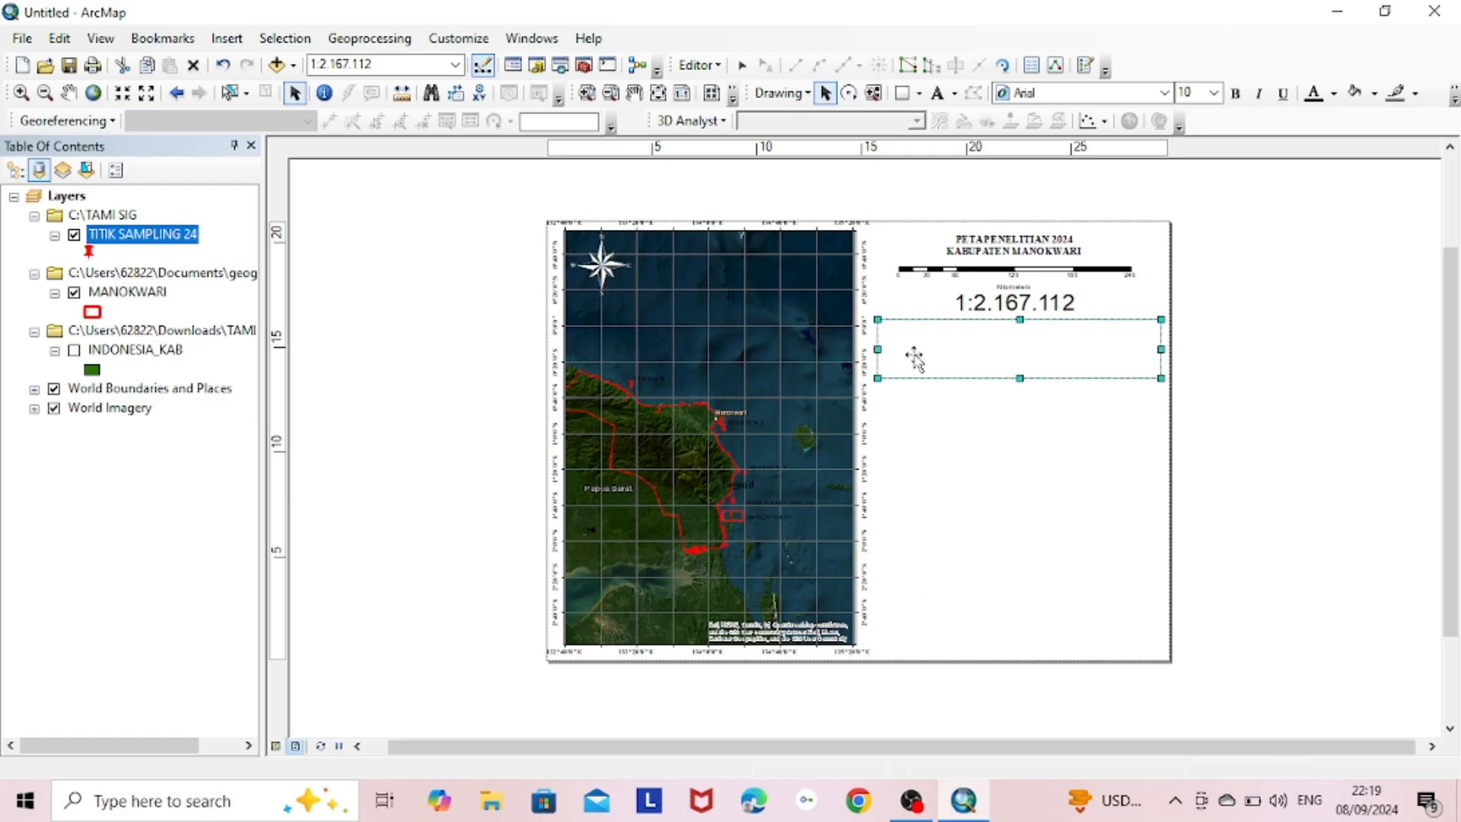
left_click_drag(751, 508, 916, 364)
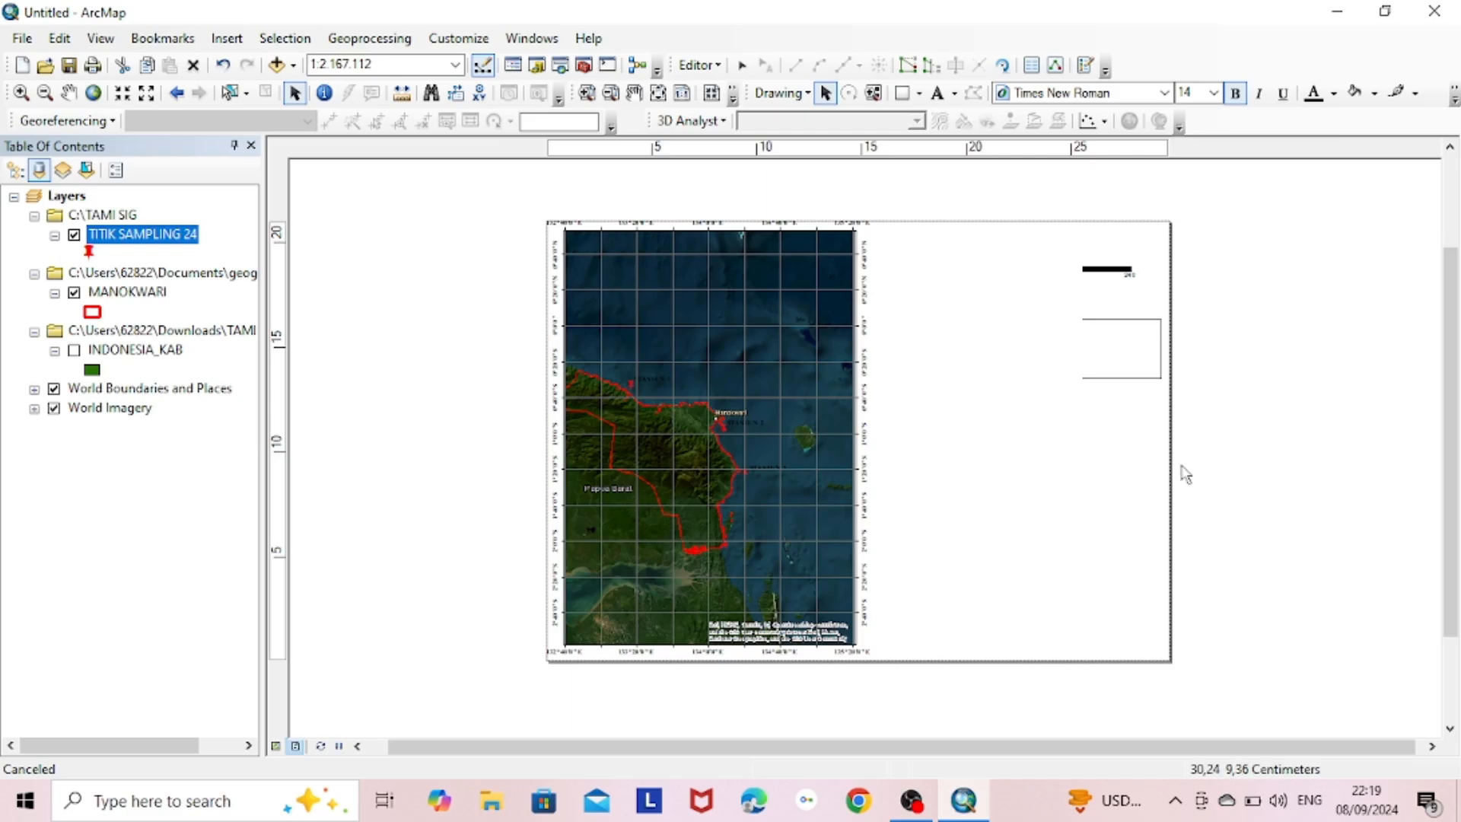
left_click(929, 358)
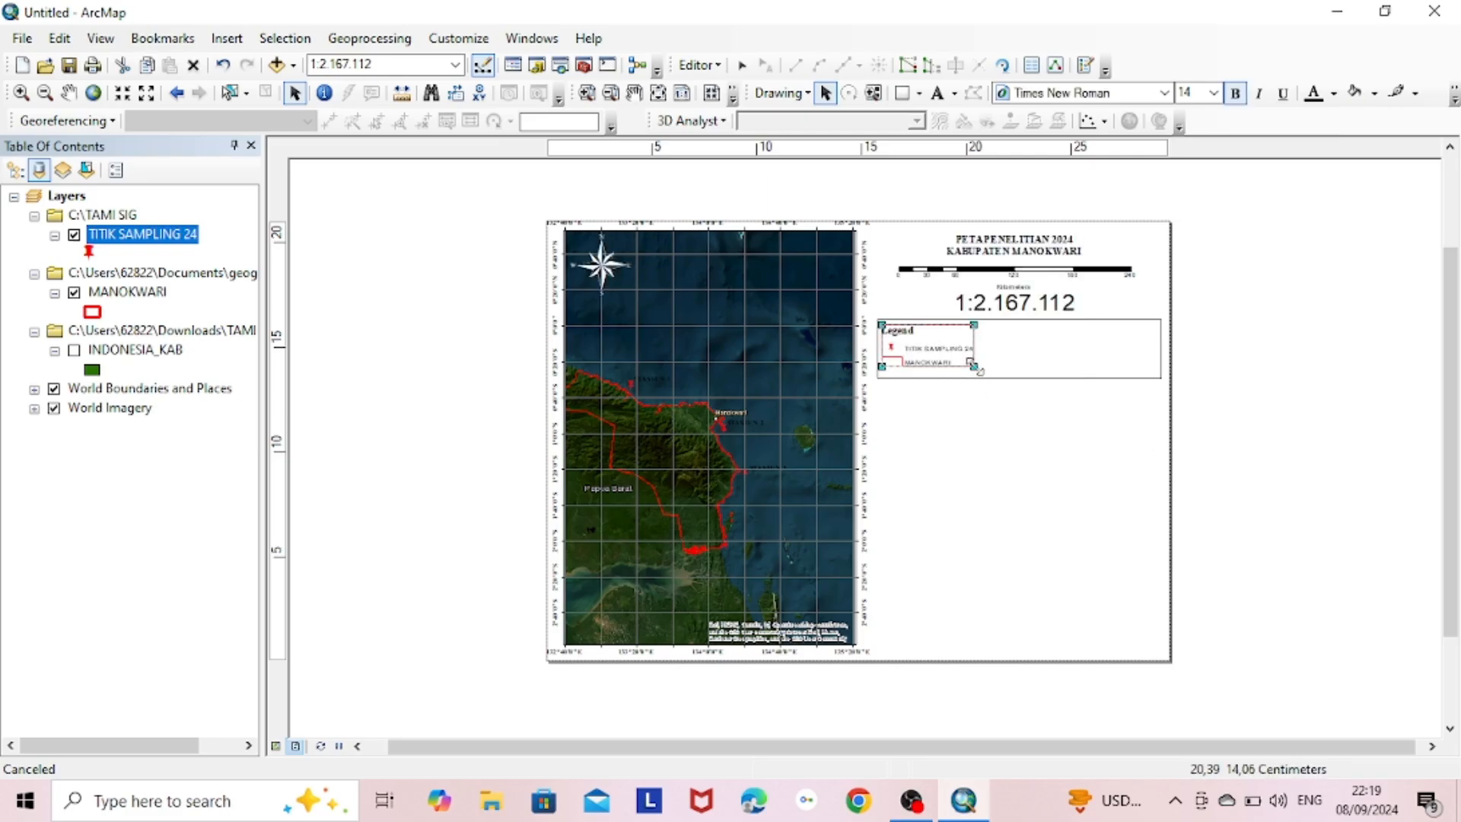
left_click_drag(974, 366, 994, 376)
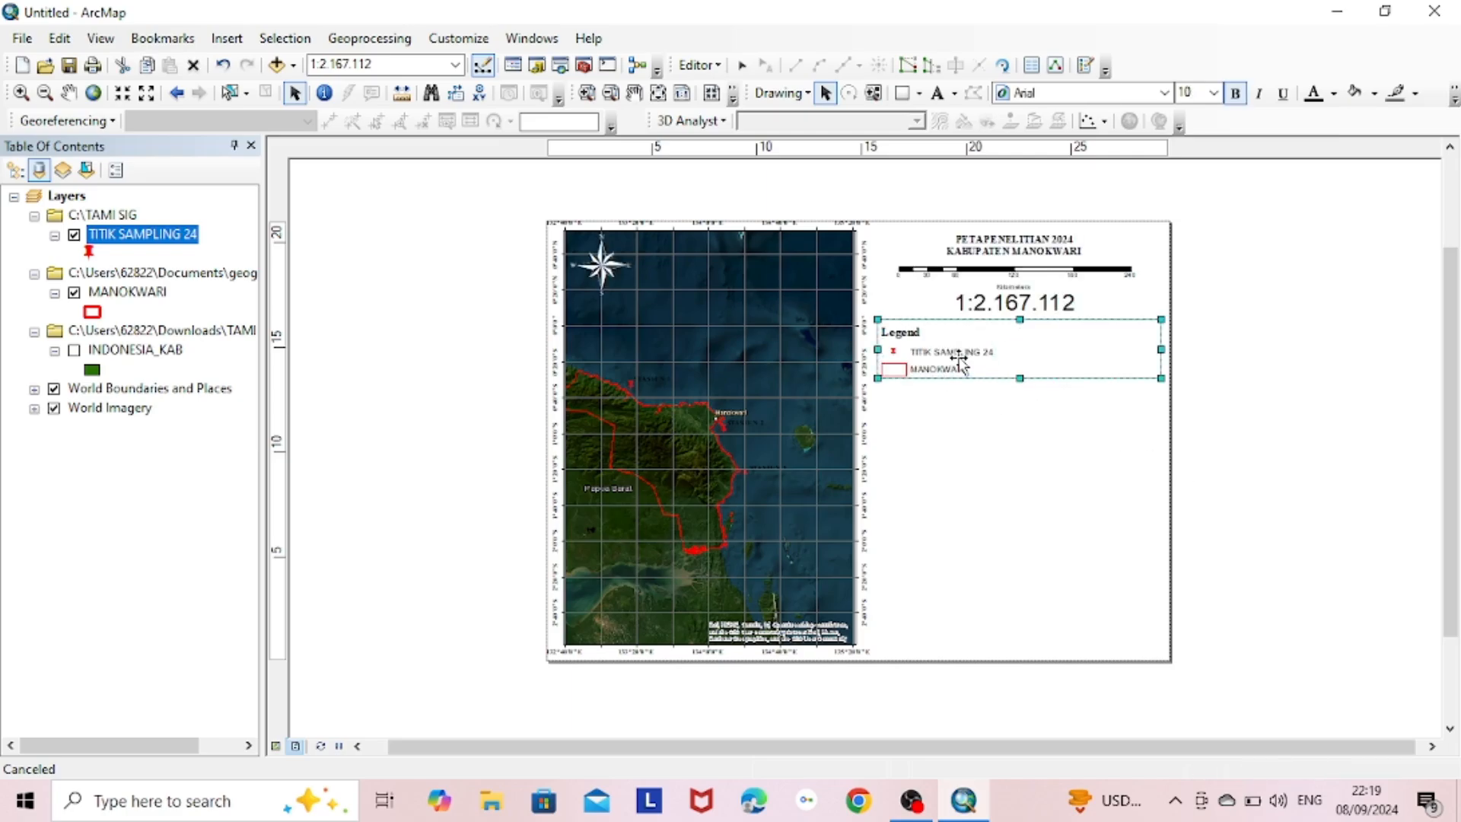
Change the legend's title to LEGENDA.
right_click(963, 363)
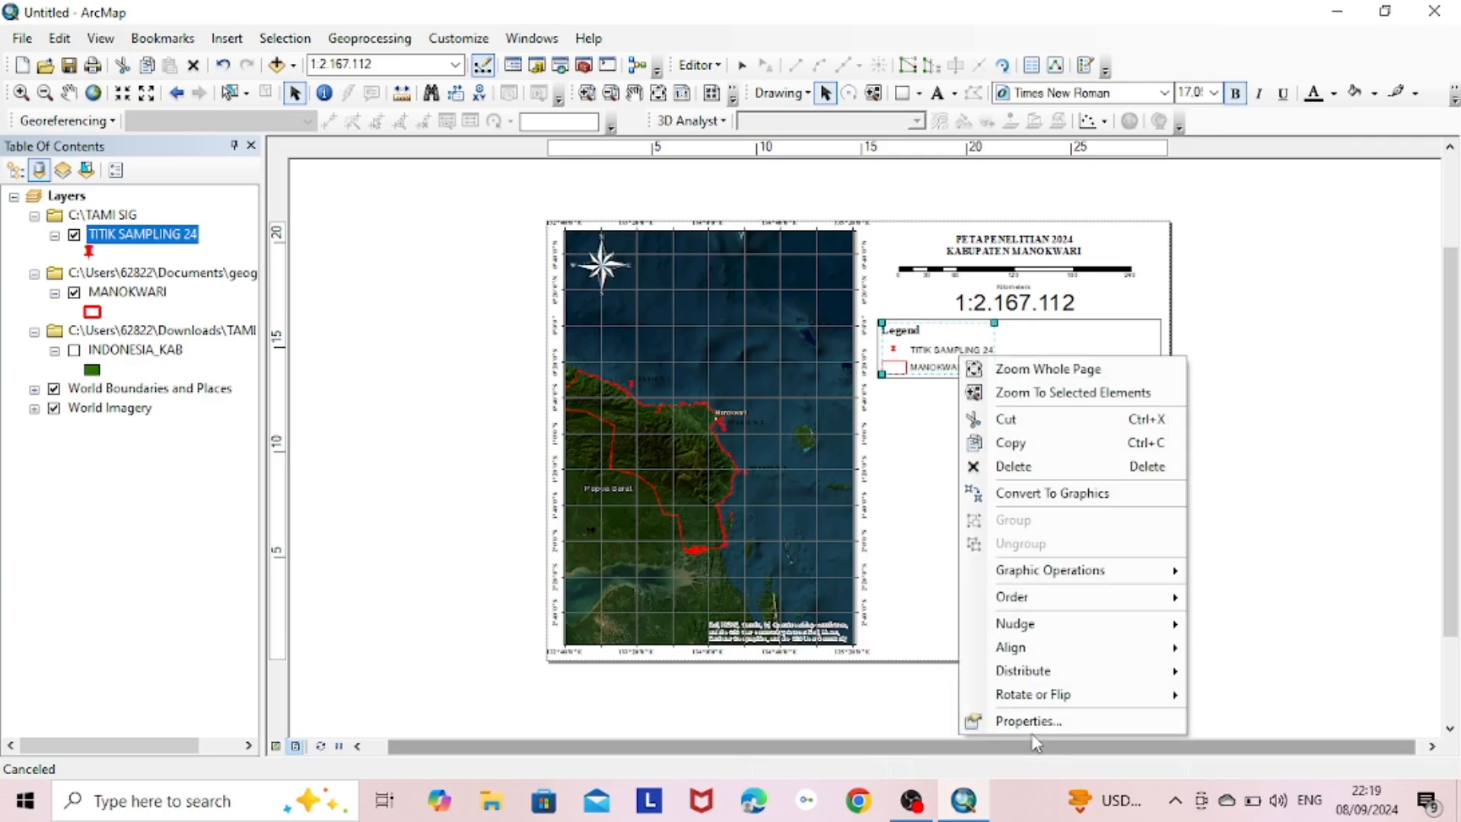
left_click(1032, 719)
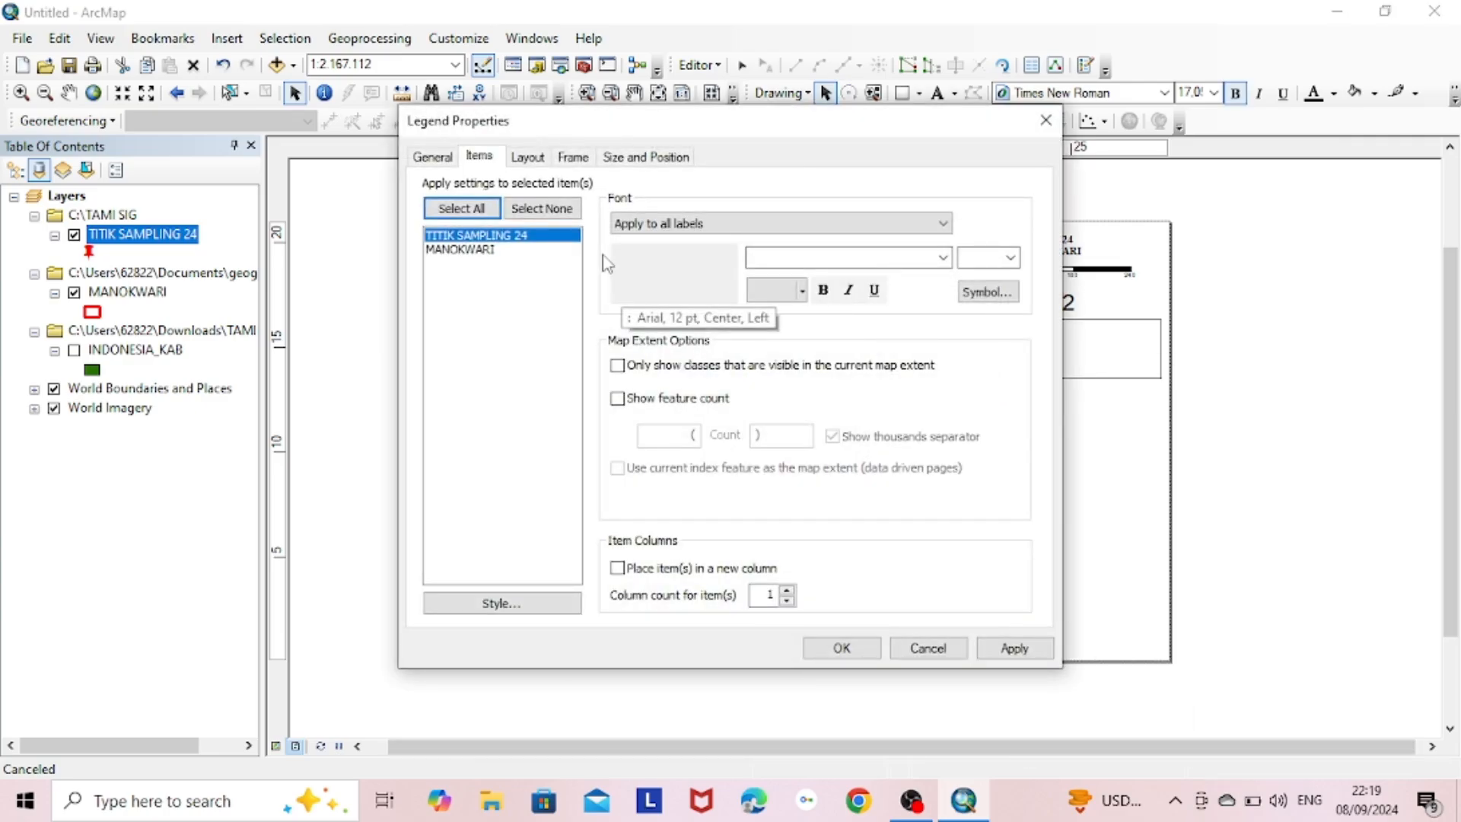
left_click(526, 157)
left_click(432, 156)
left_click(531, 204)
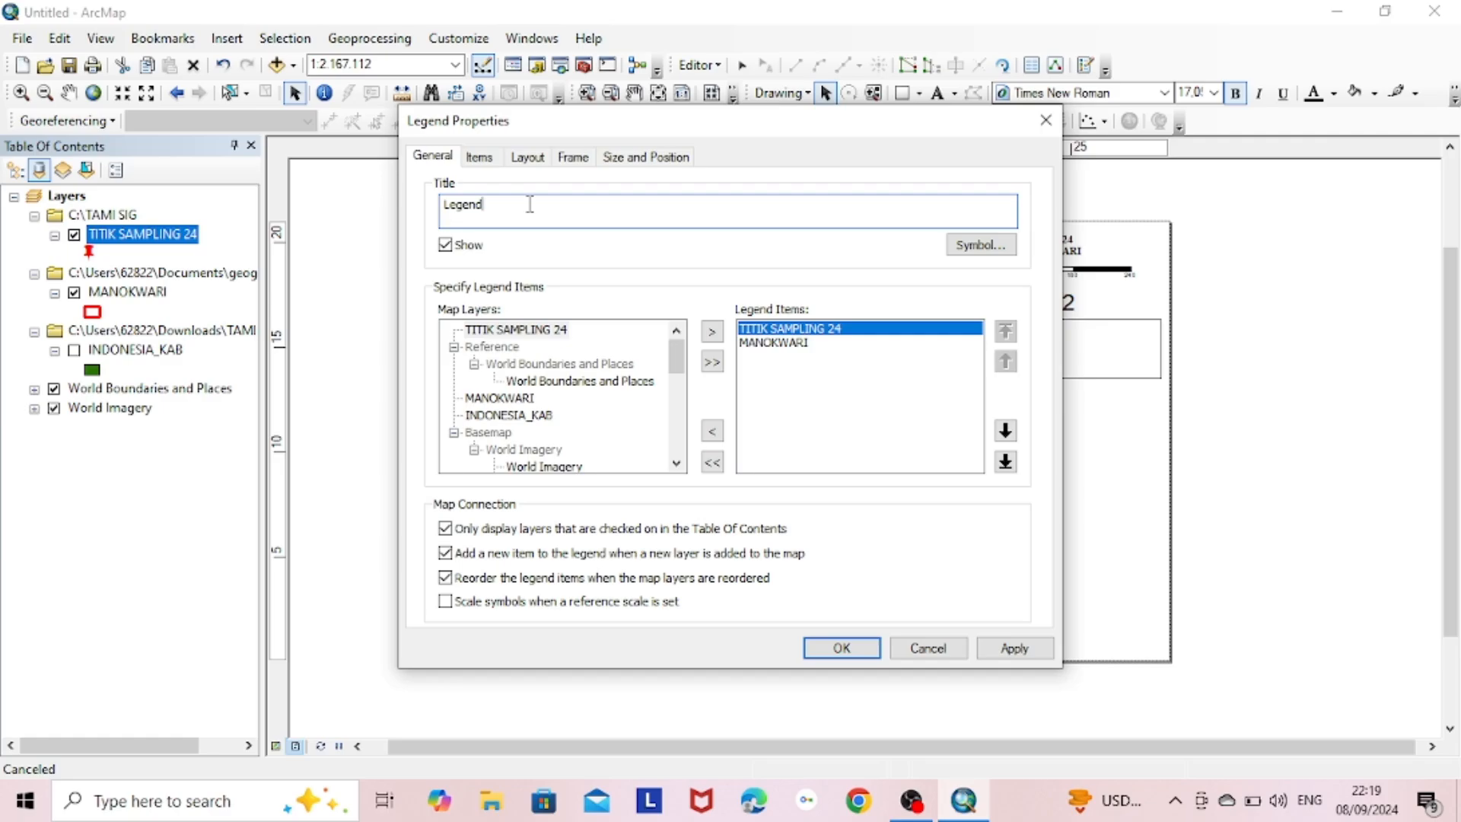
left_click(1012, 647)
left_click(823, 649)
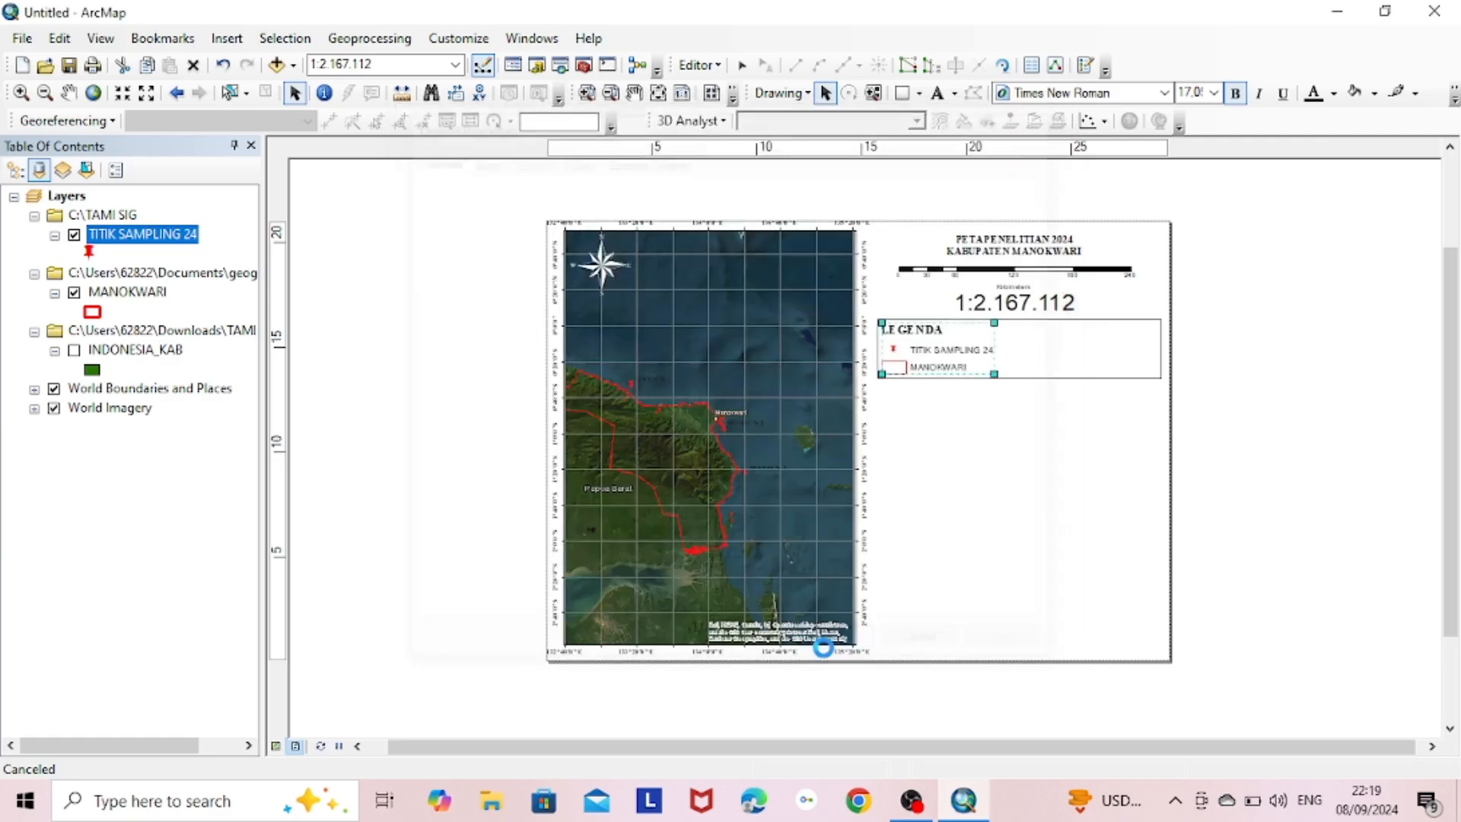
left_click(1330, 472)
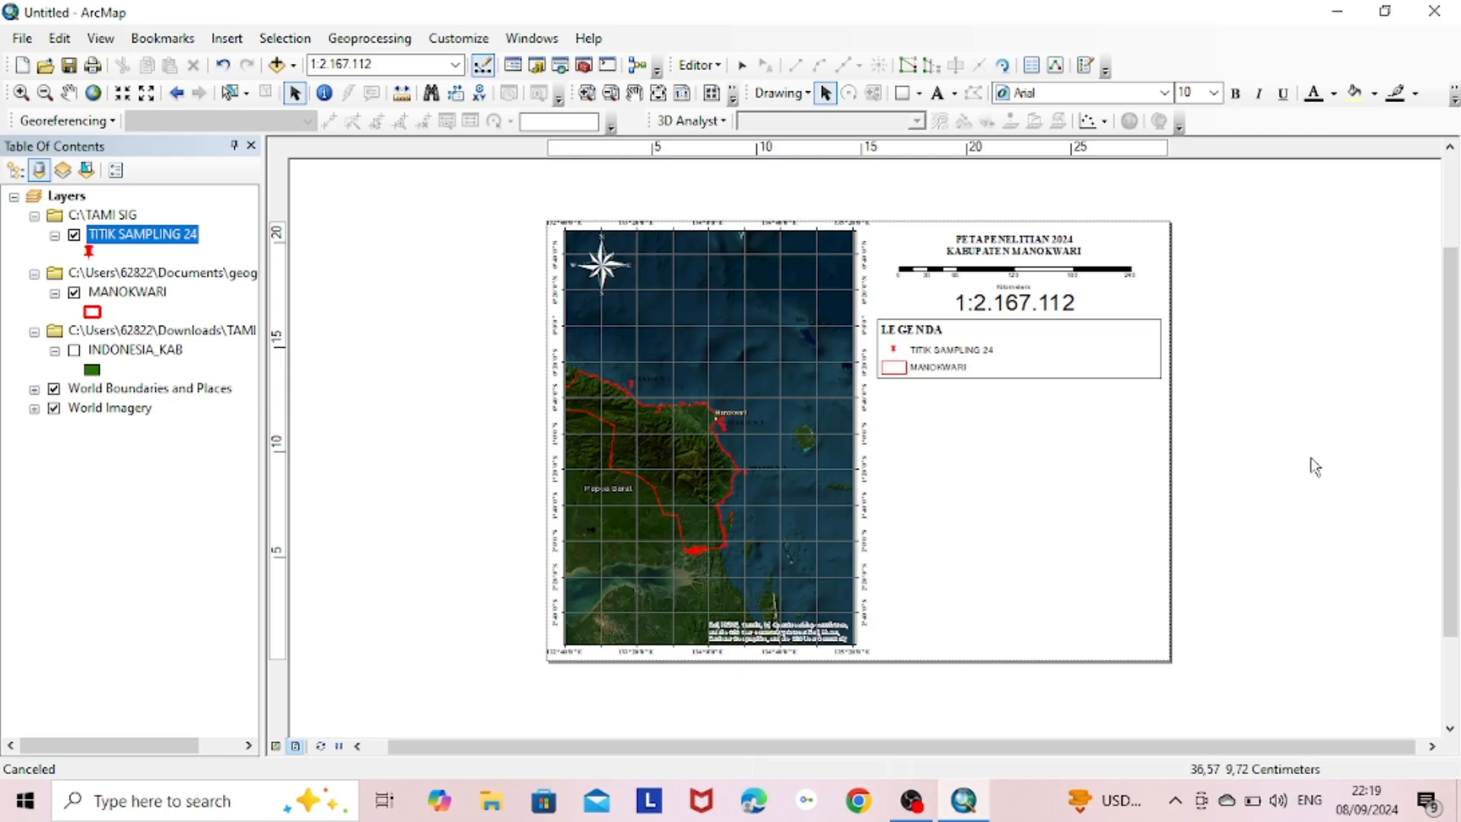
Insert a new data frame, move it into the blank area below the legend and reduce its height.
left_click(228, 39)
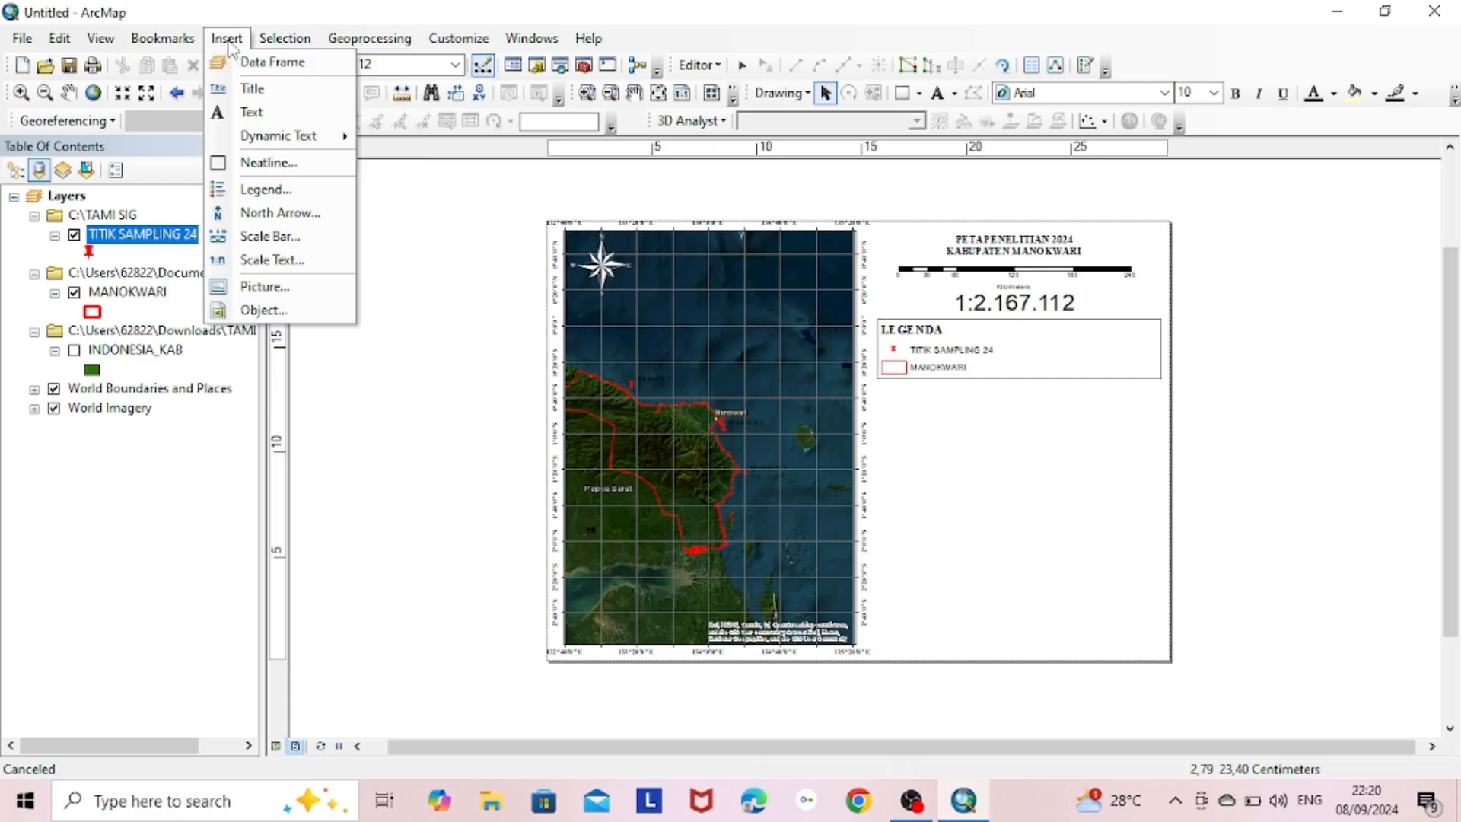
left_click(259, 62)
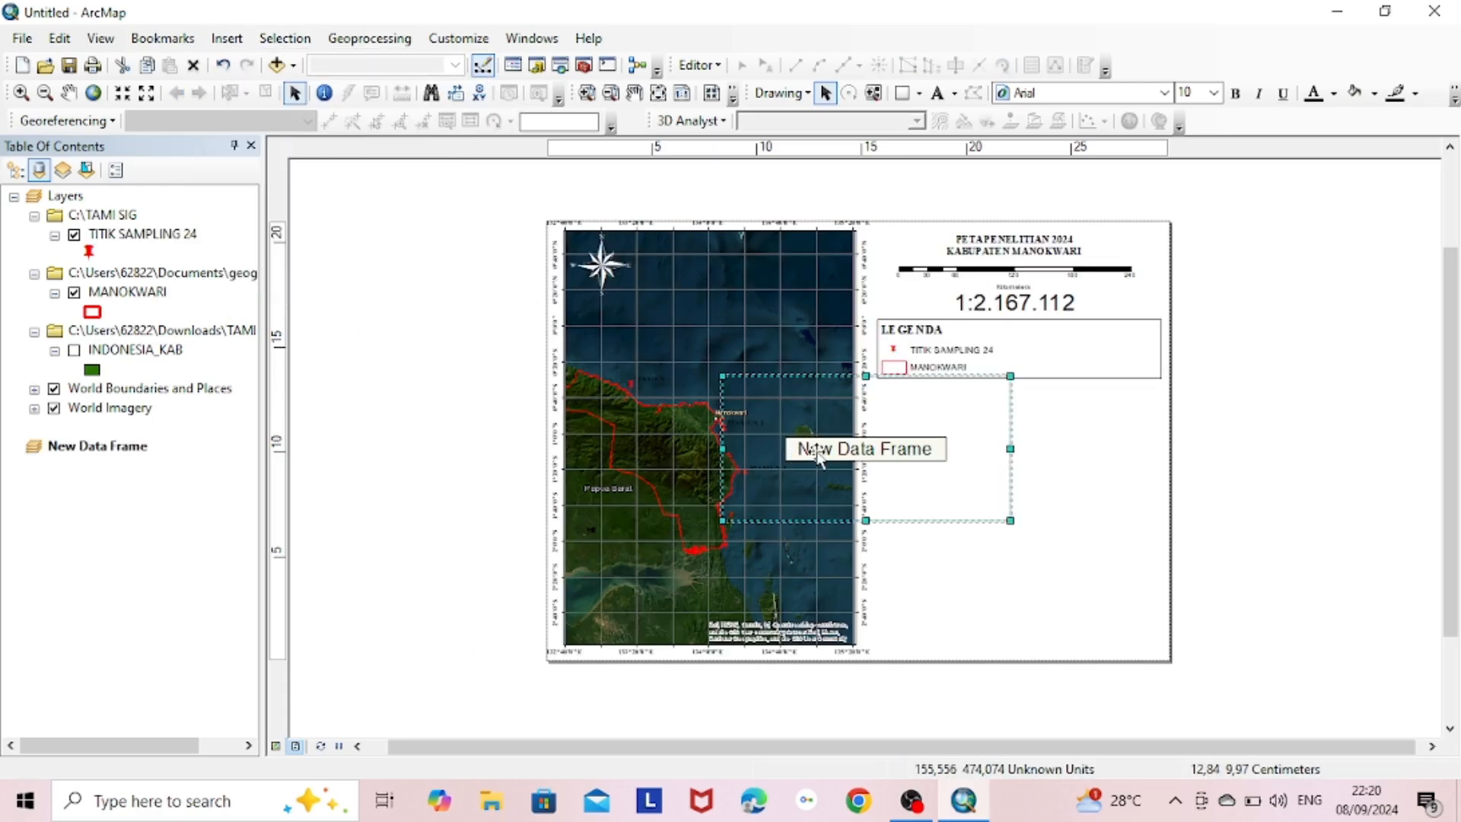
left_click_drag(822, 455, 975, 489)
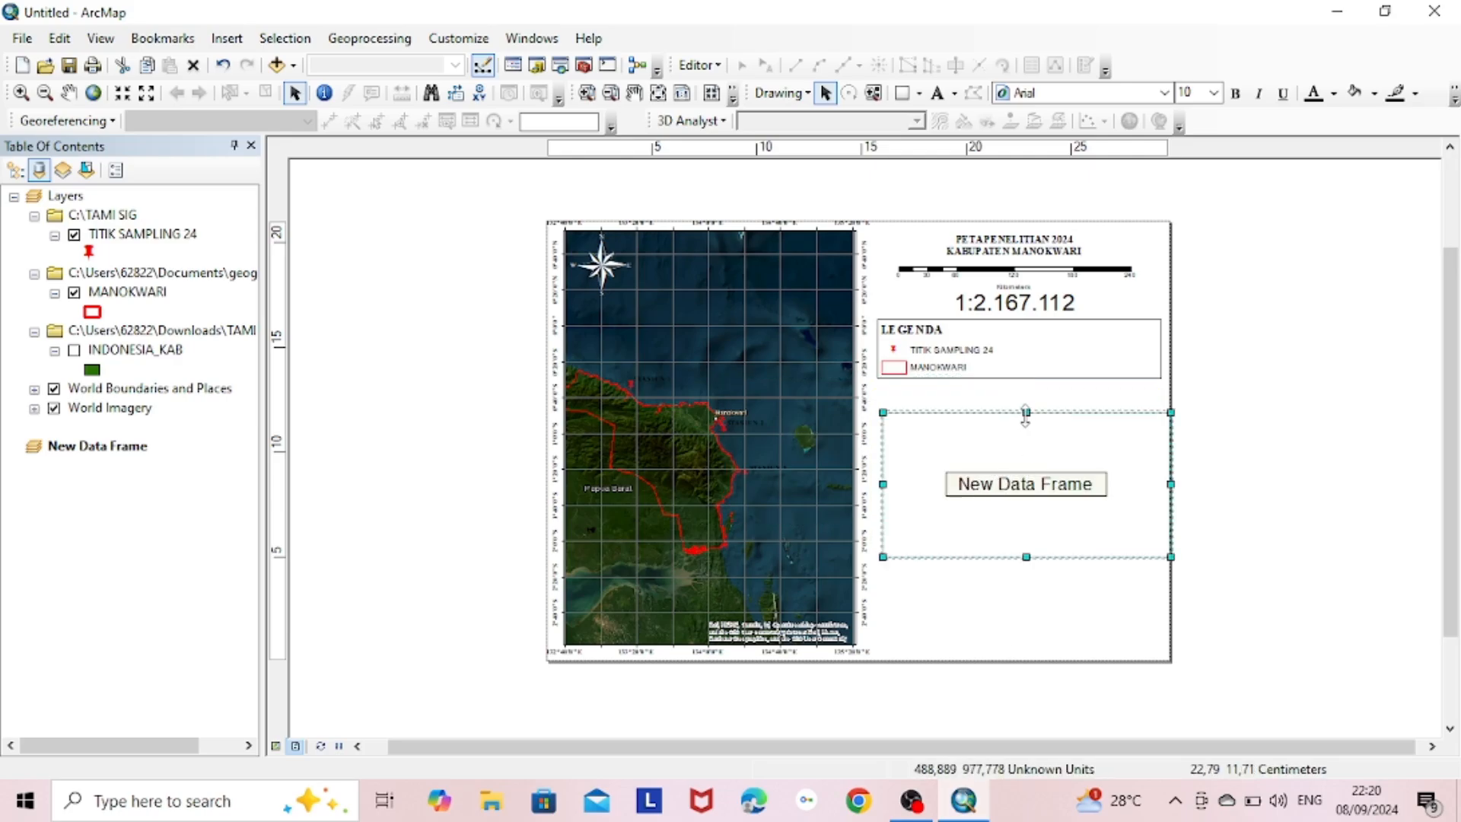
left_click_drag(1025, 414, 1021, 468)
left_click_drag(1003, 519, 994, 535)
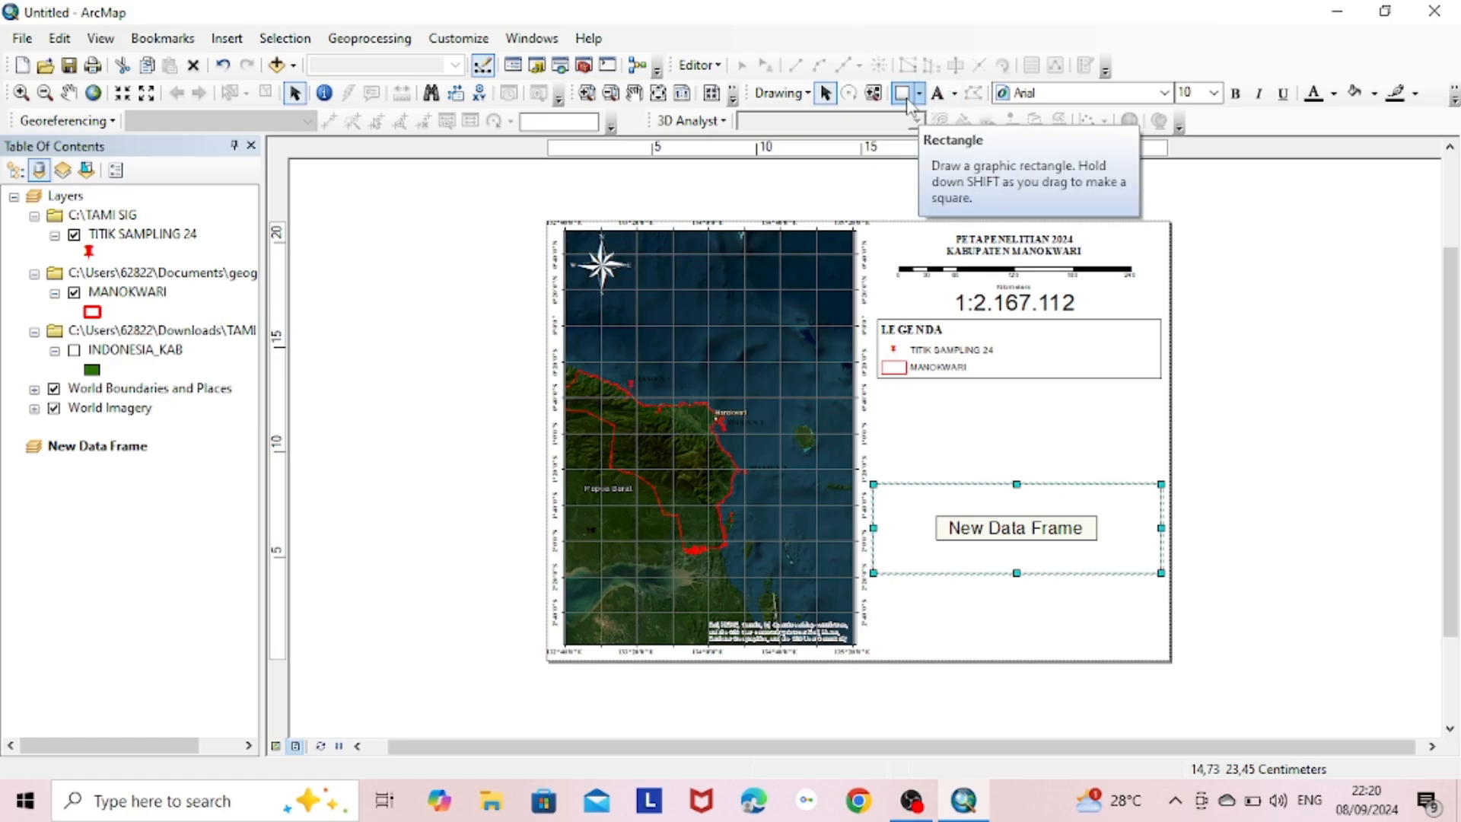
Add the INDONESIA_KAB.shp shapefile to the new data frame.
right_click(1003, 525)
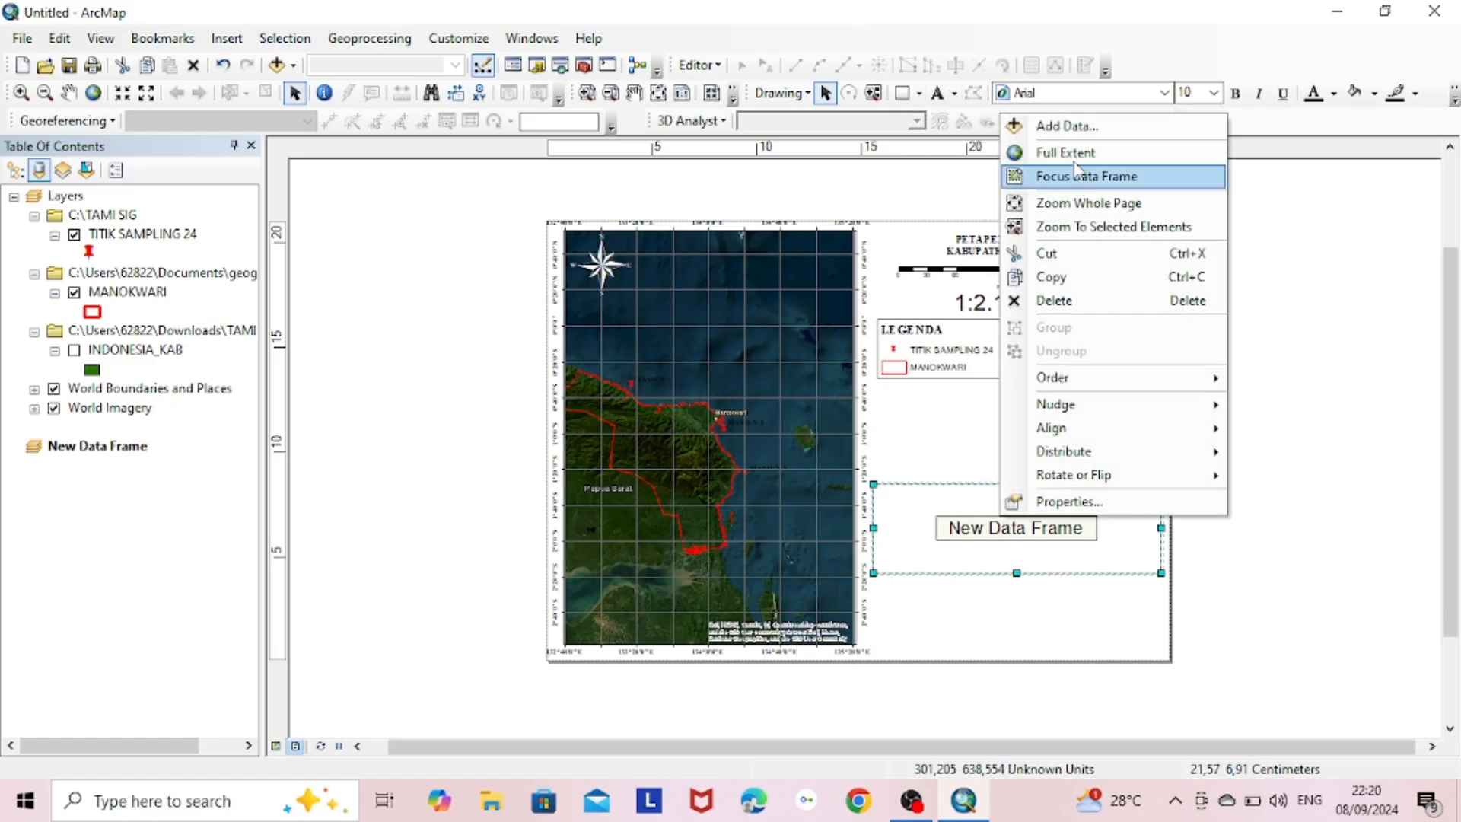
left_click(1068, 128)
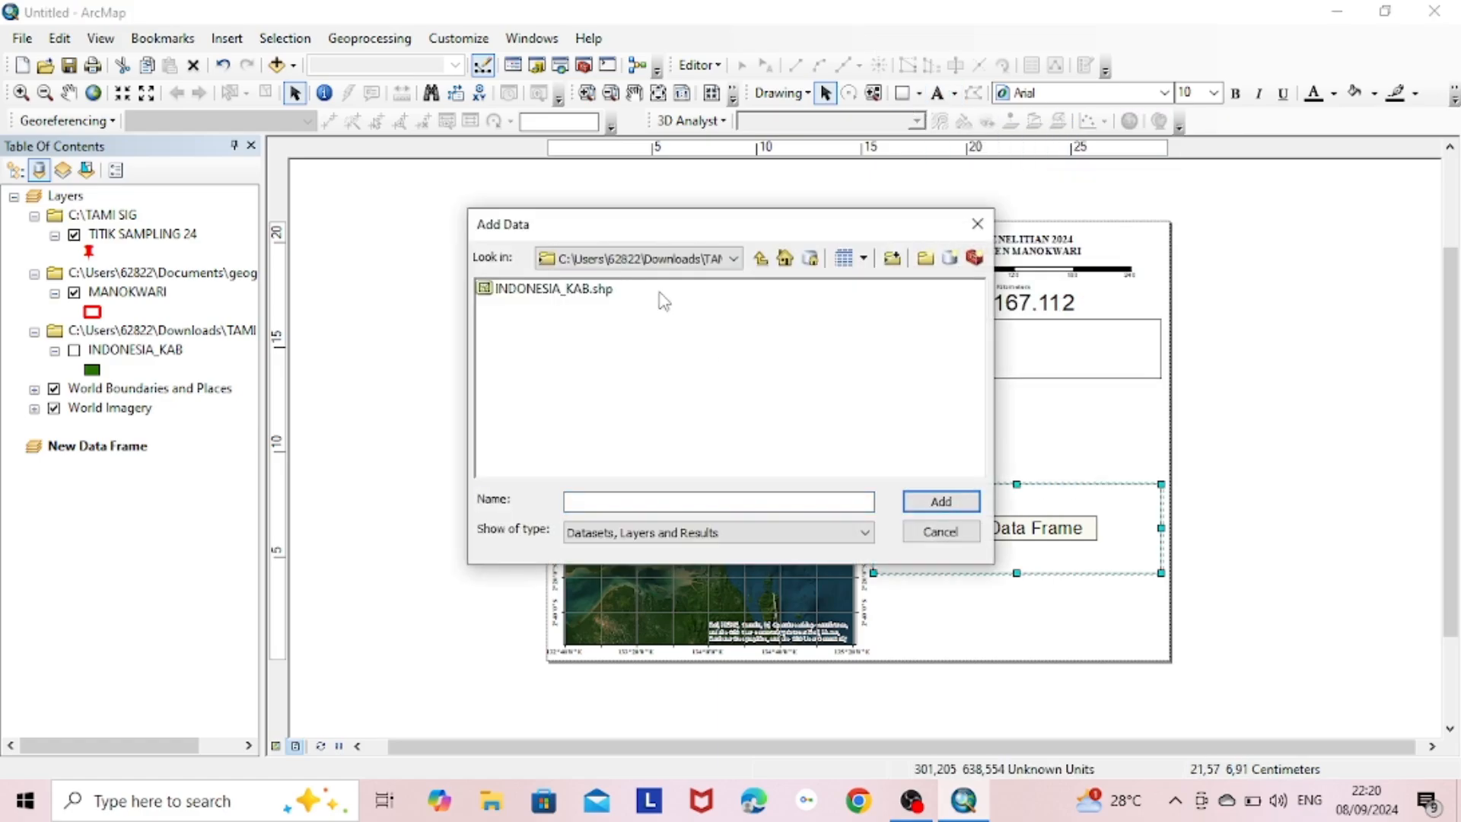
left_click(596, 288)
left_click(941, 501)
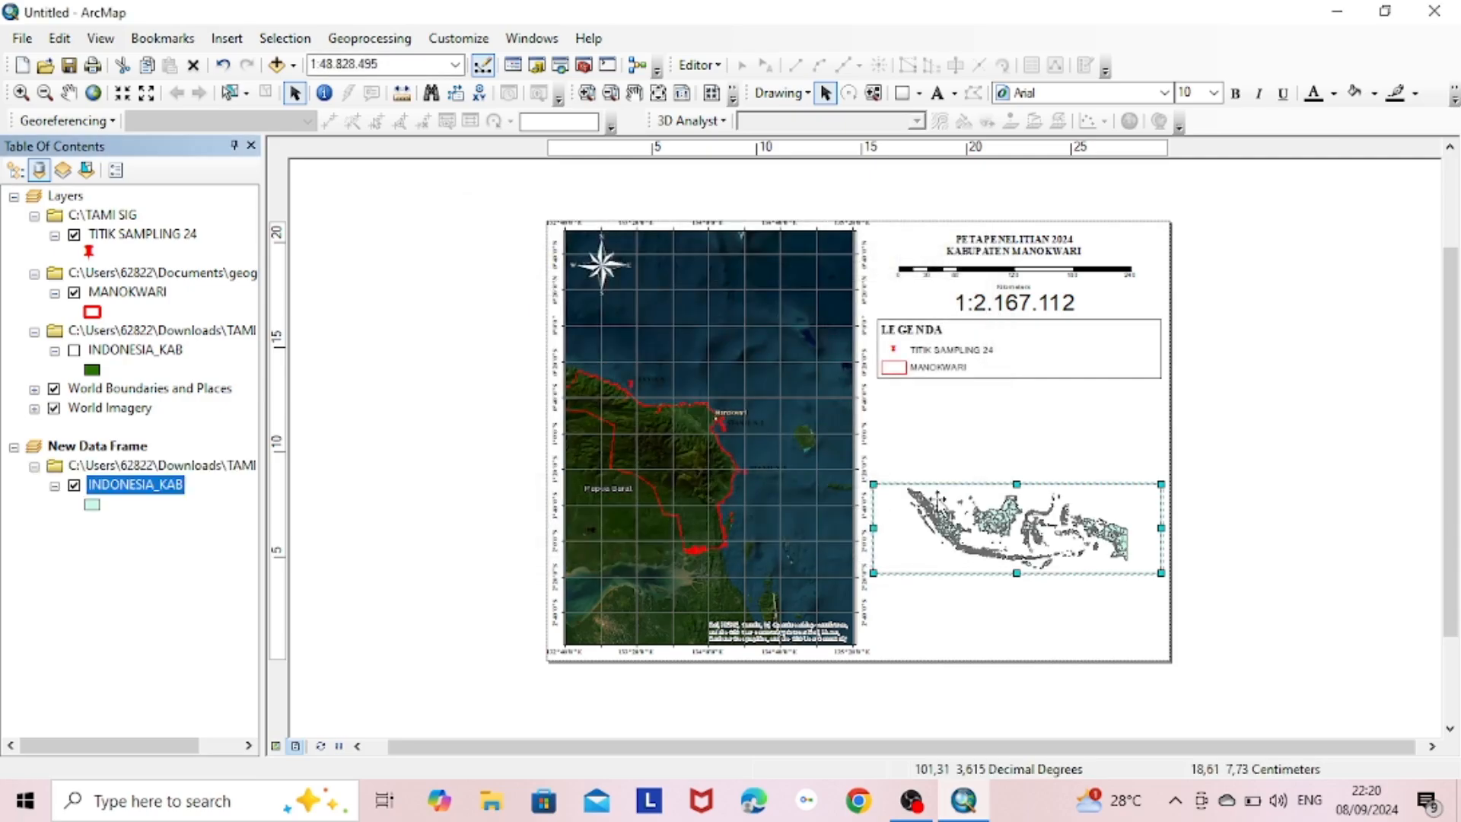
left_click(1197, 512)
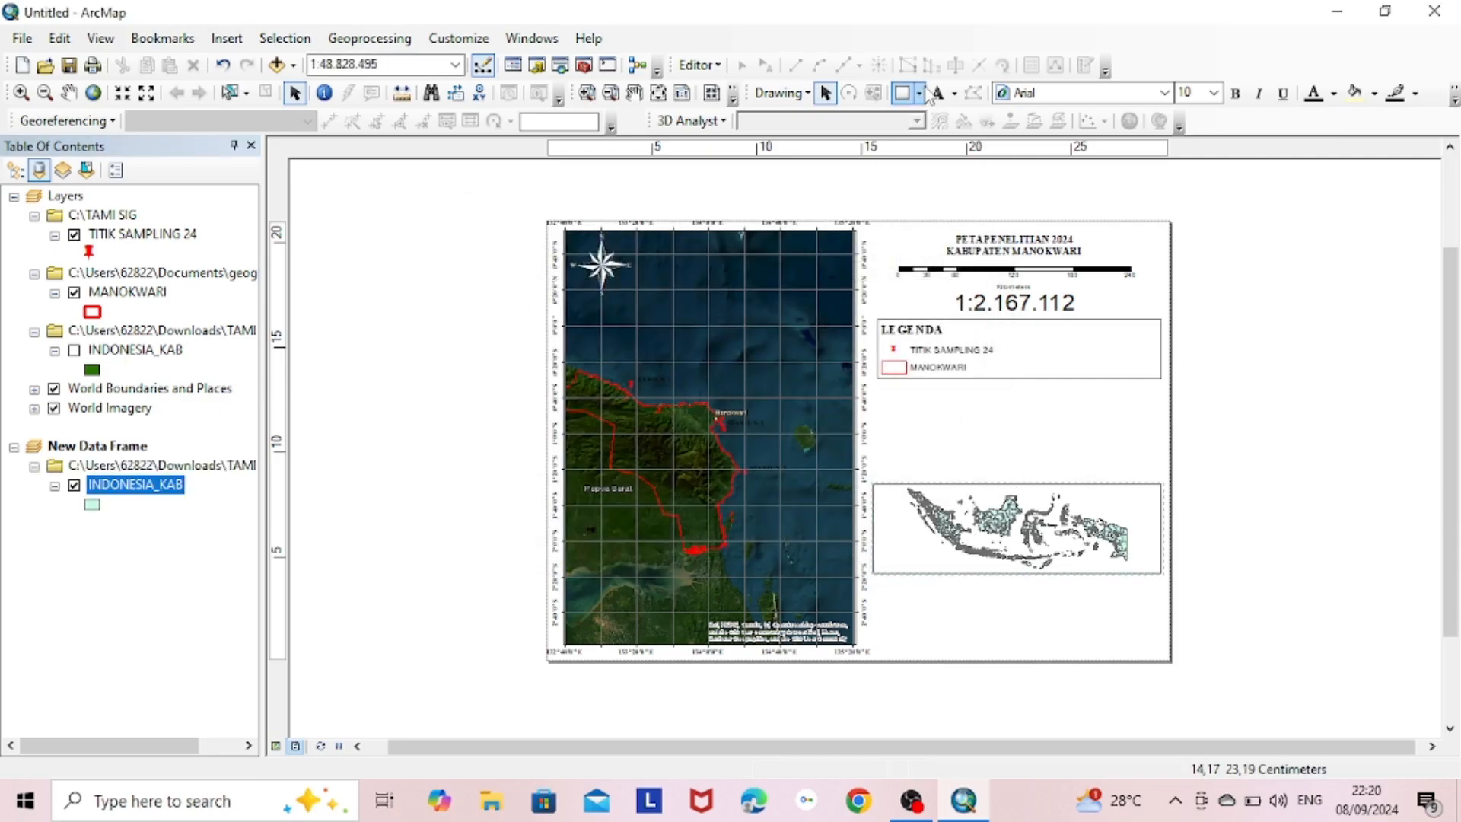
Draw a rectangle about 13.5 by 3.9 cm between the legend and the Indonesia inset frame, with no fill color.
left_click(907, 96)
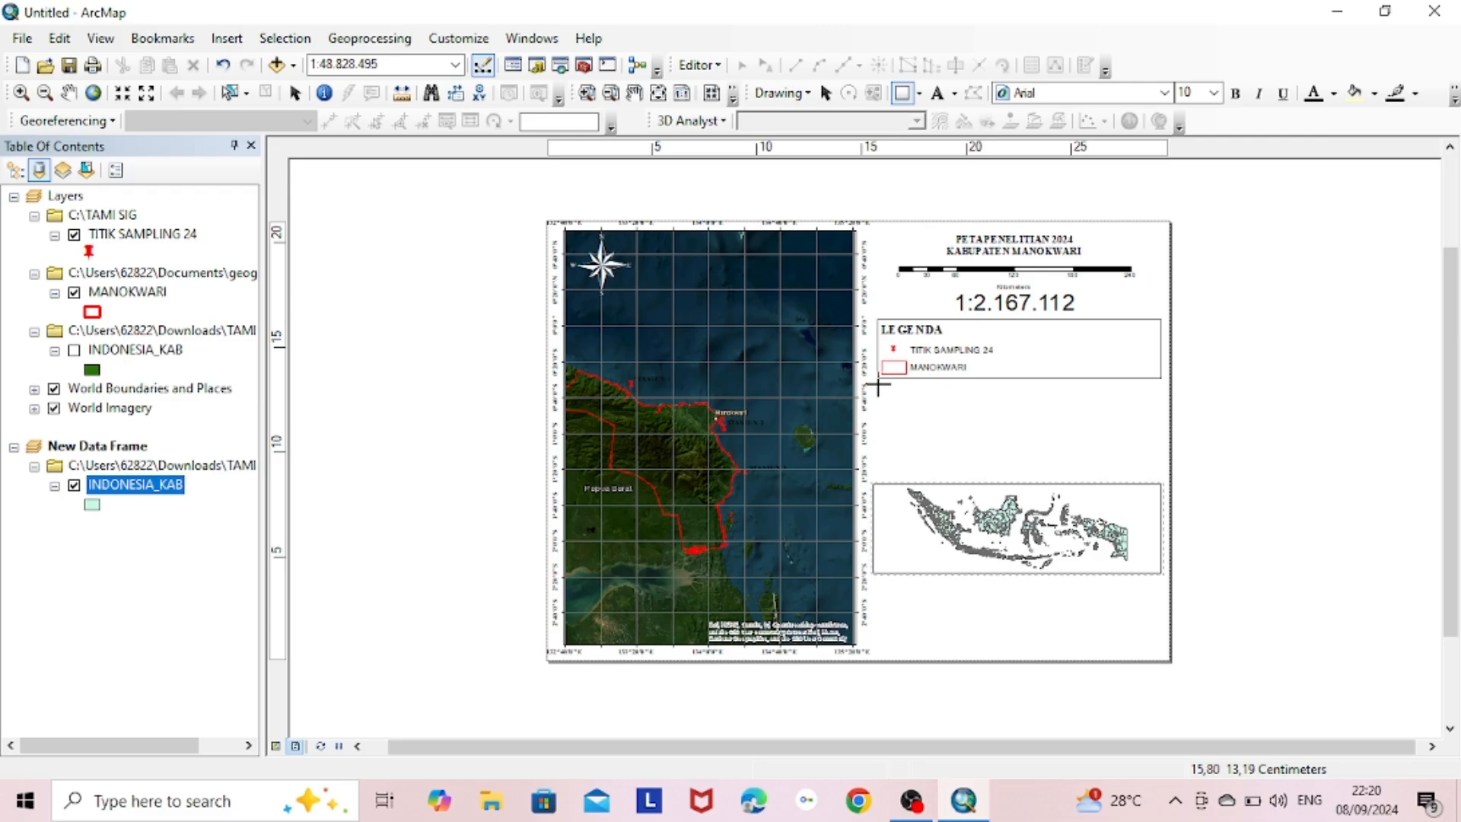
left_click_drag(877, 386, 1162, 465)
right_click(1060, 411)
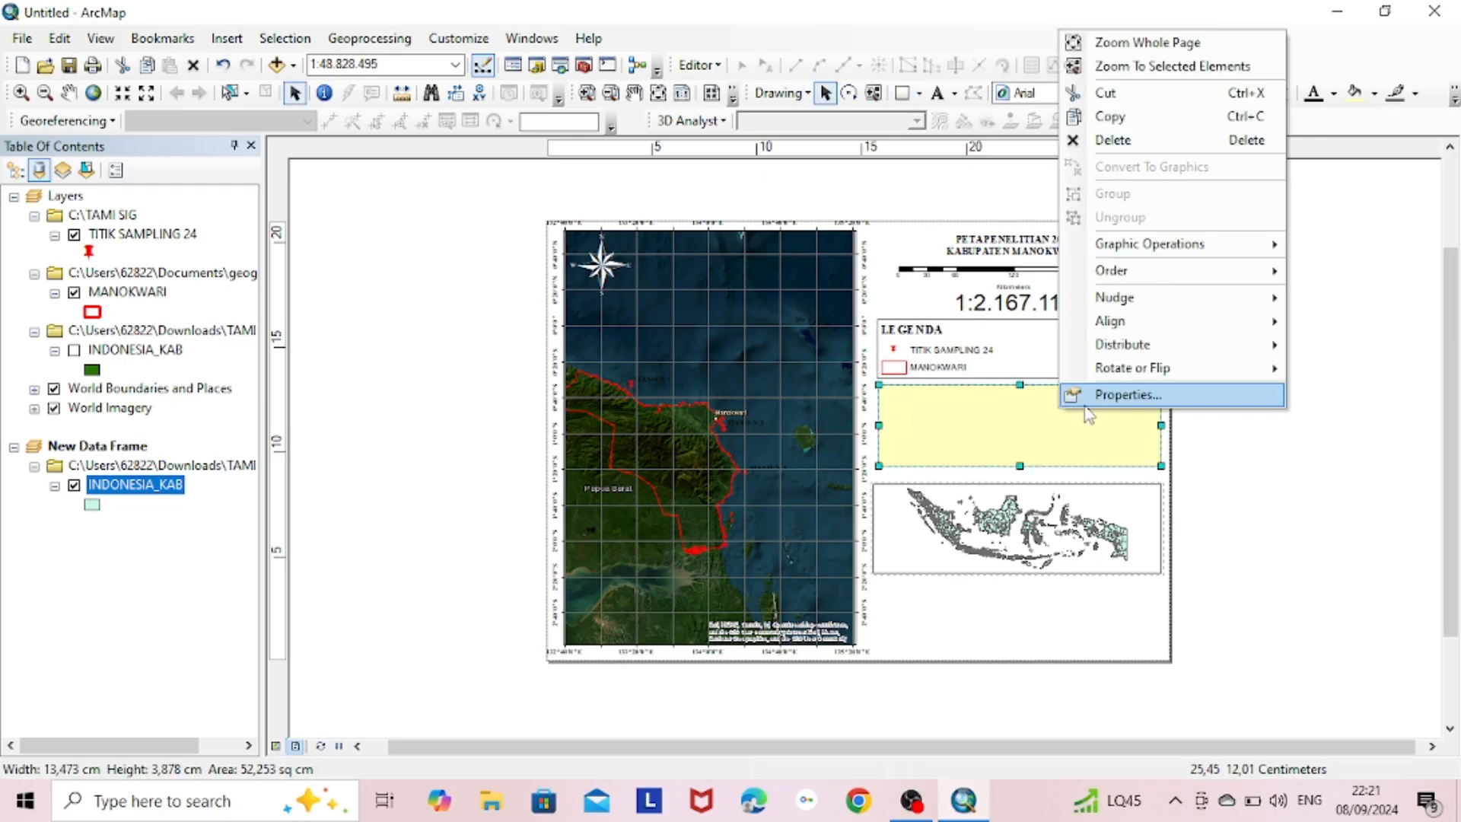
left_click(1126, 395)
left_click(652, 303)
left_click(760, 335)
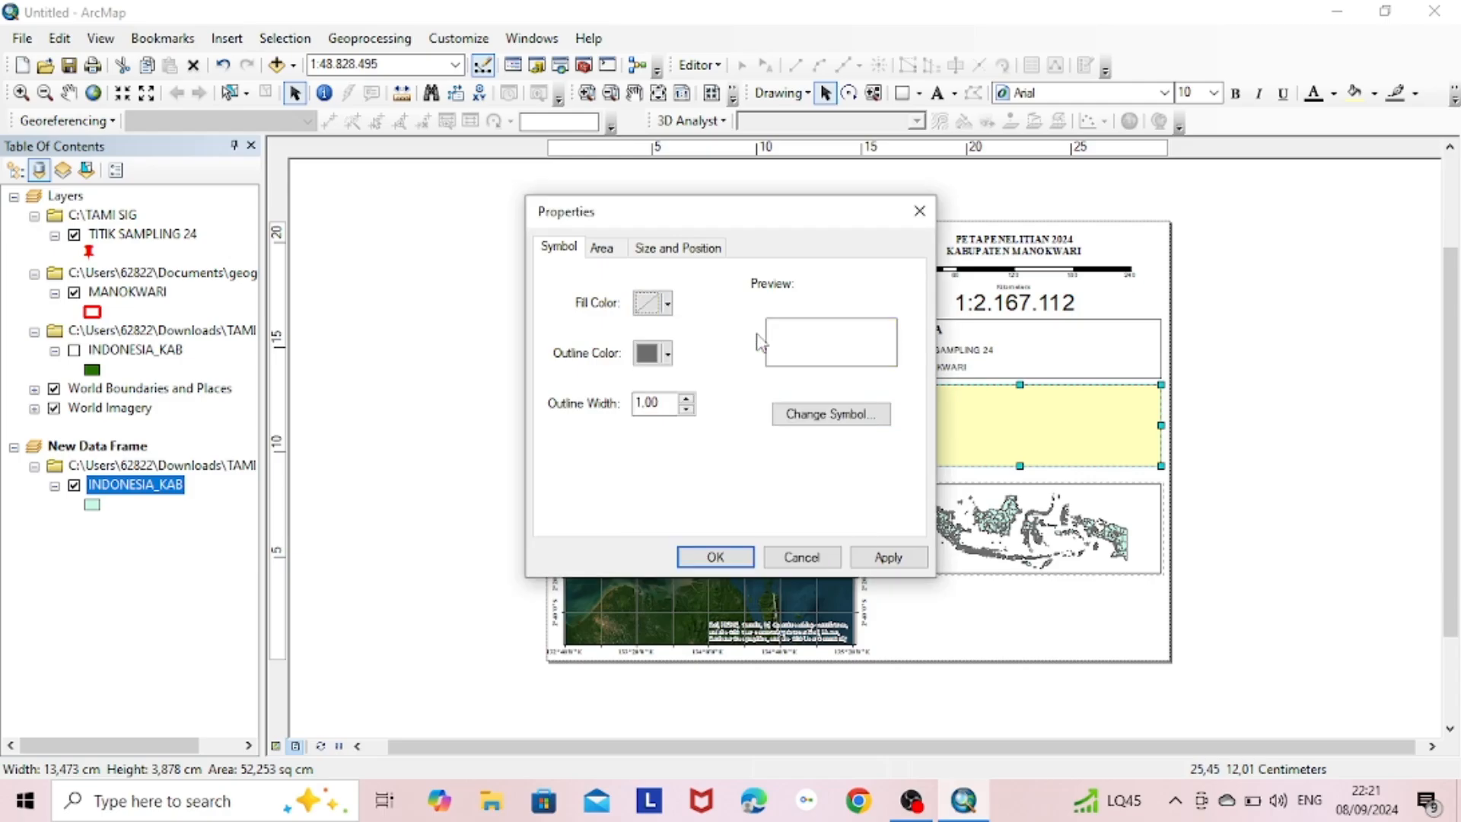
left_click(882, 556)
left_click(716, 557)
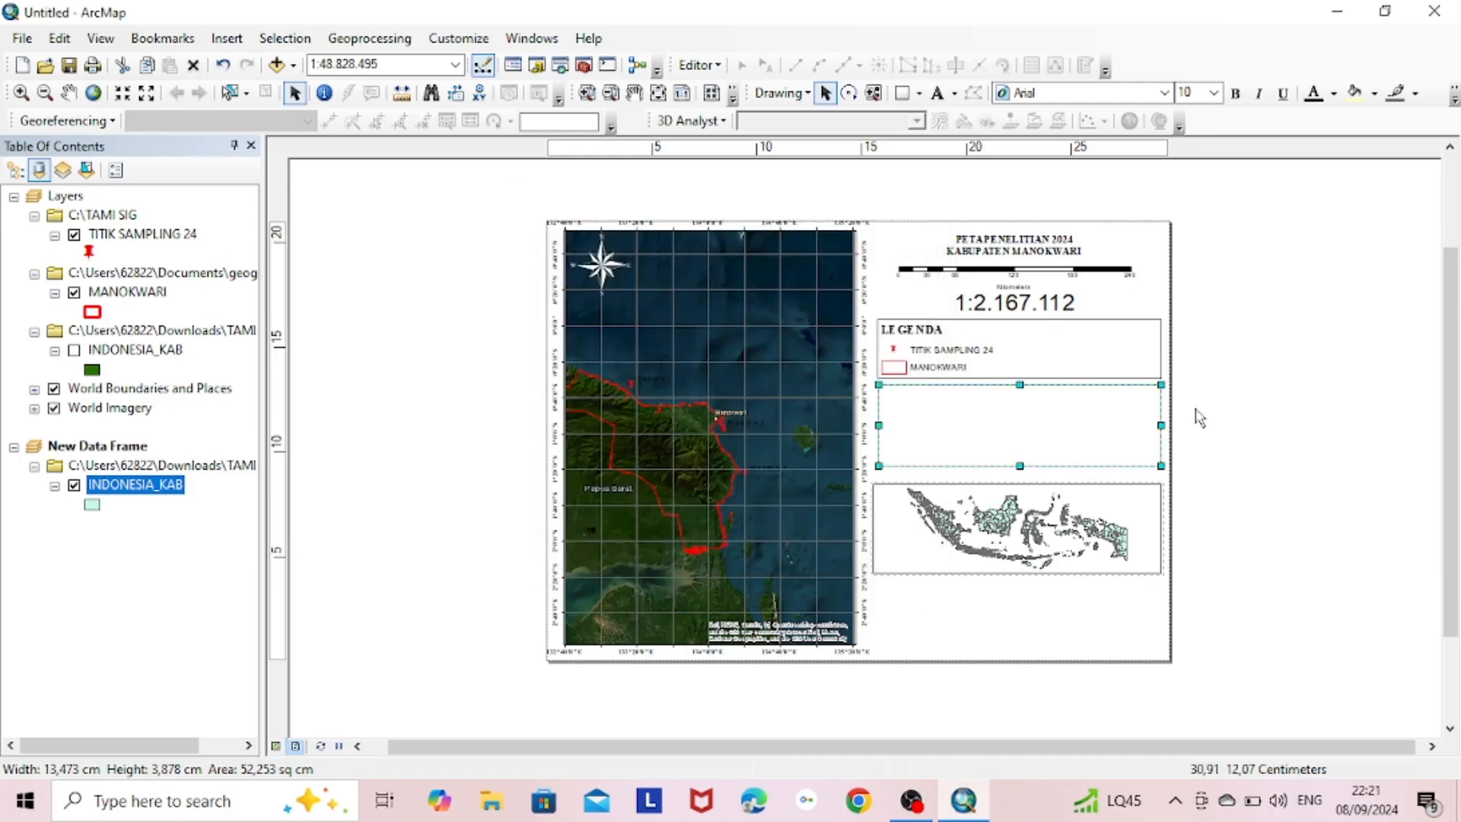
left_click(1194, 414)
Add text in the empty rectangle reading SUMBER PETA, 1. DATA BASE MAP ESRI, 2. DATA INDOESIA KABUPATEN SHP, 3. DATA WGS 1984.
left_click(937, 92)
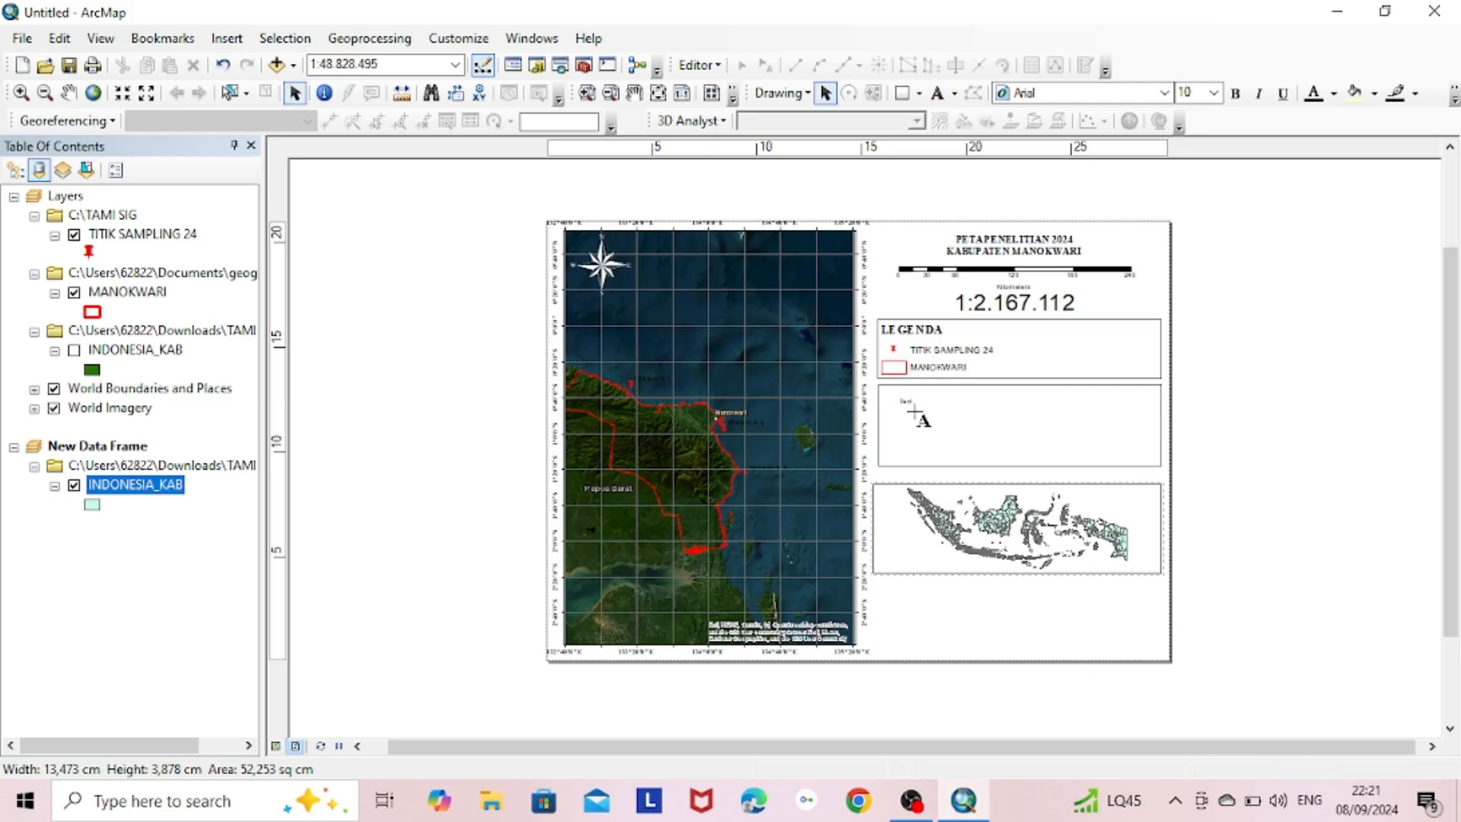
left_click(902, 406)
double_click(903, 402)
left_click(708, 277)
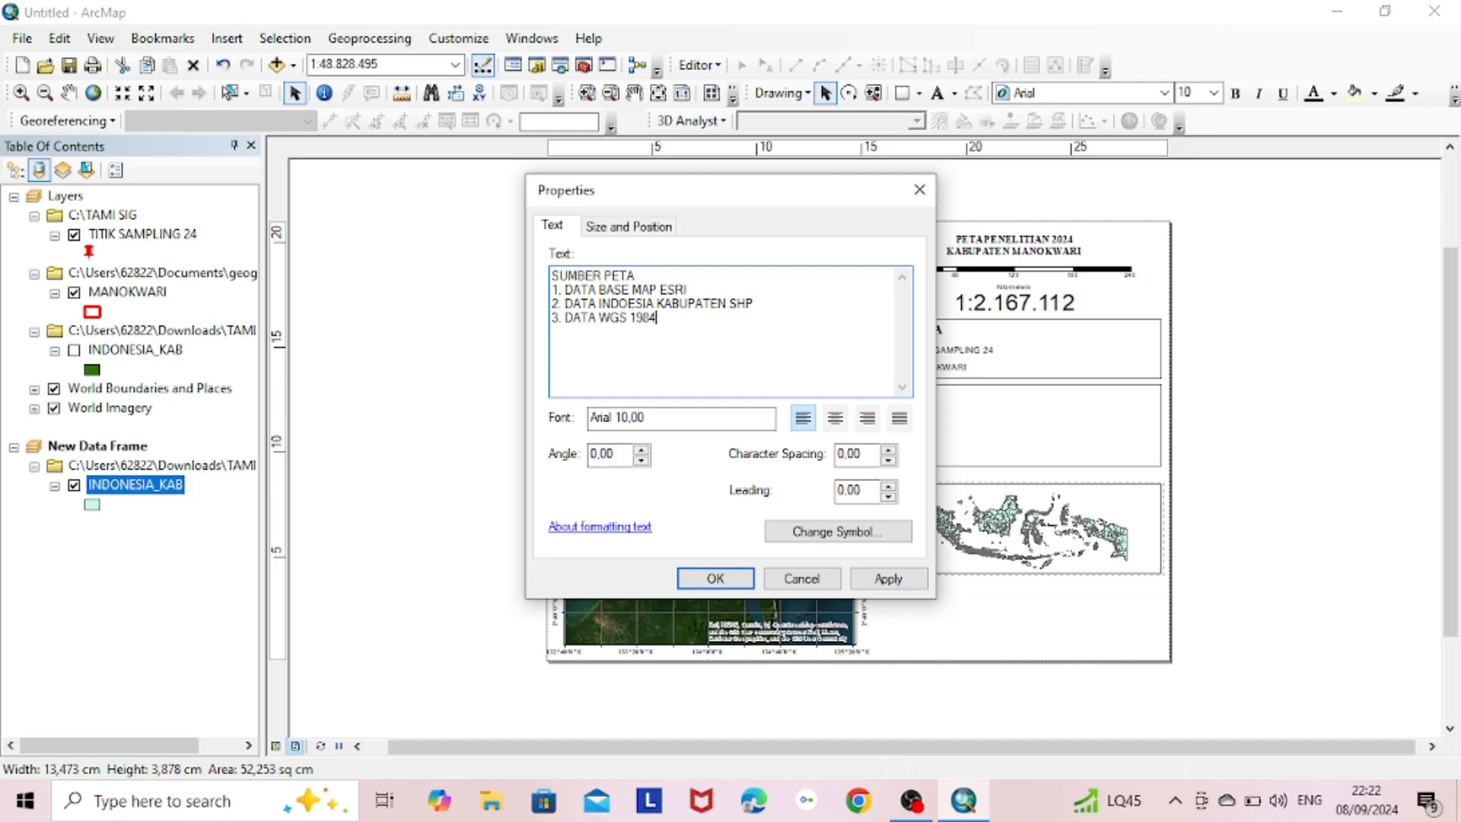
Format the map source text in bold Times New Roman at size 14 and apply it.
left_click(863, 531)
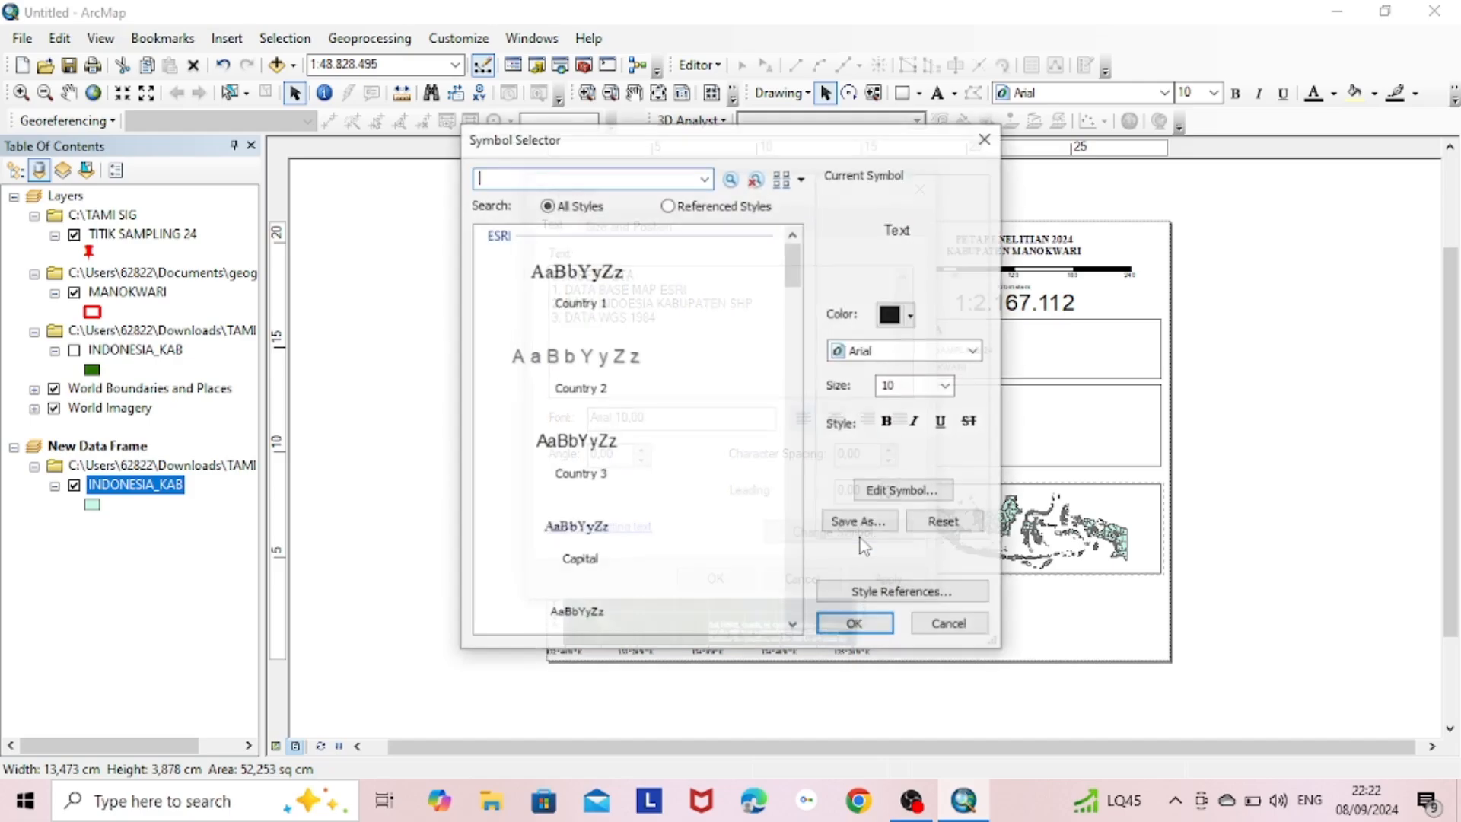
left_click(914, 351)
type("times")
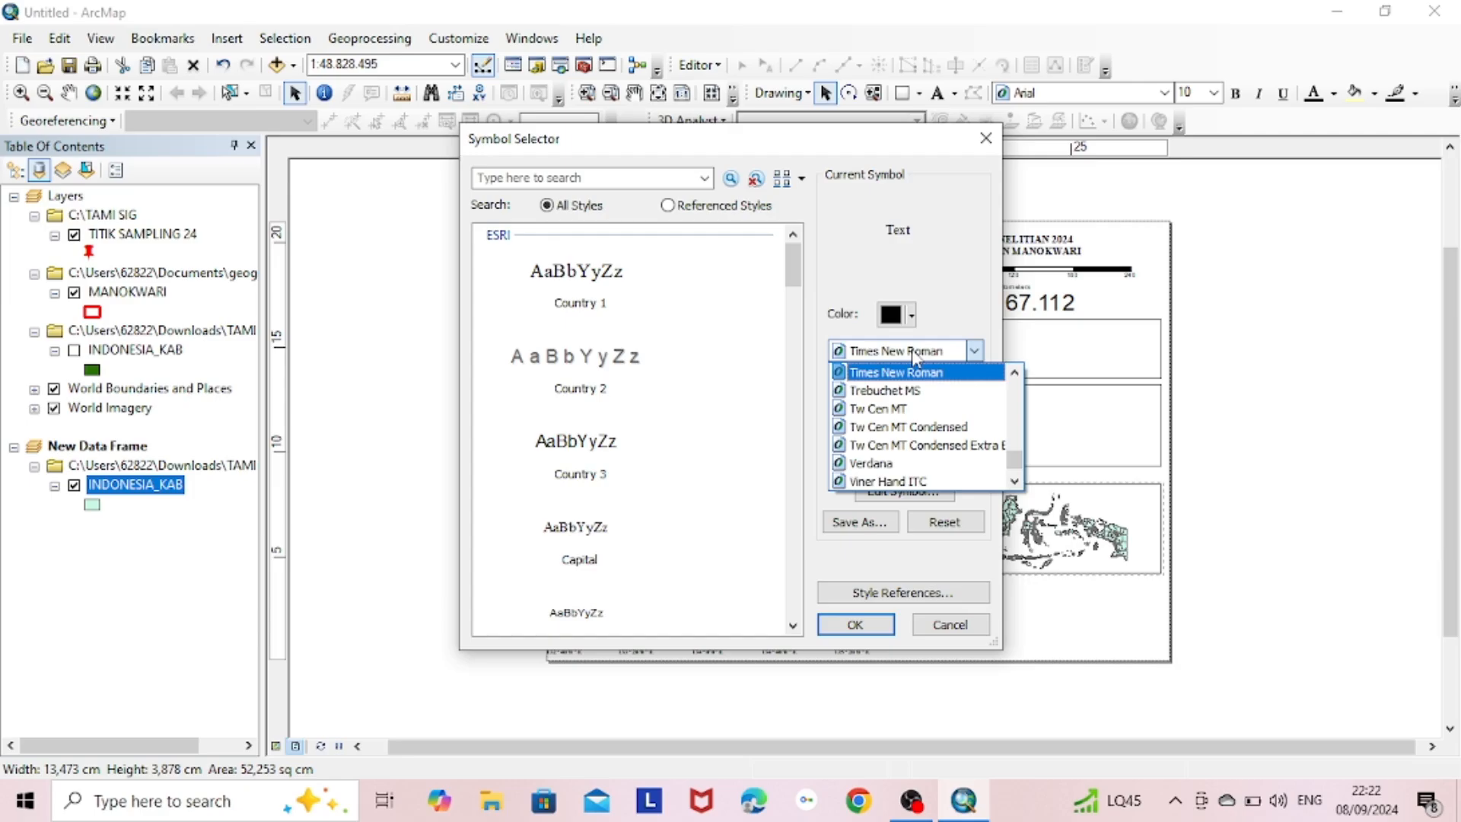
key("Return")
left_click(948, 386)
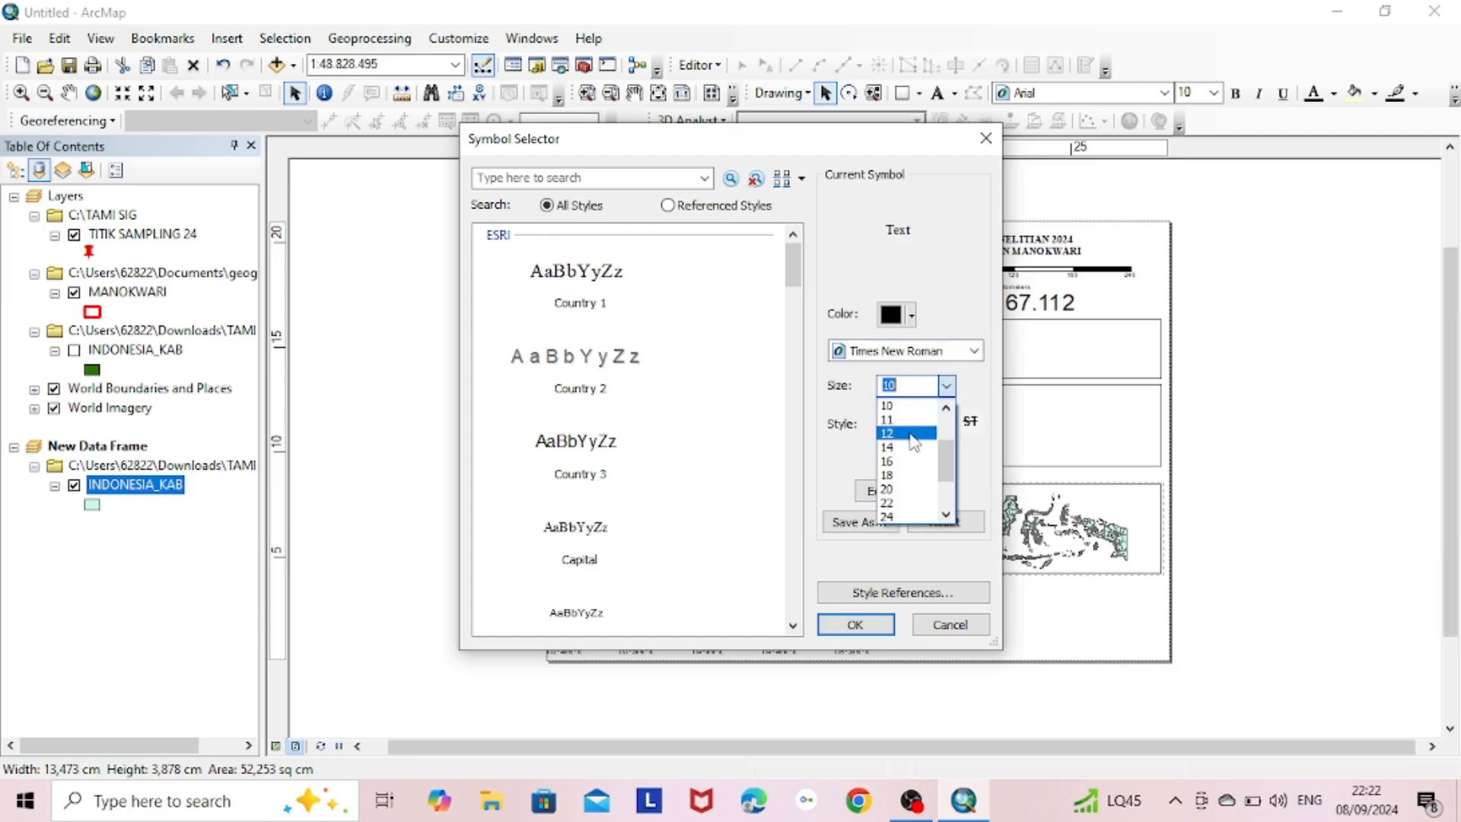
left_click(888, 447)
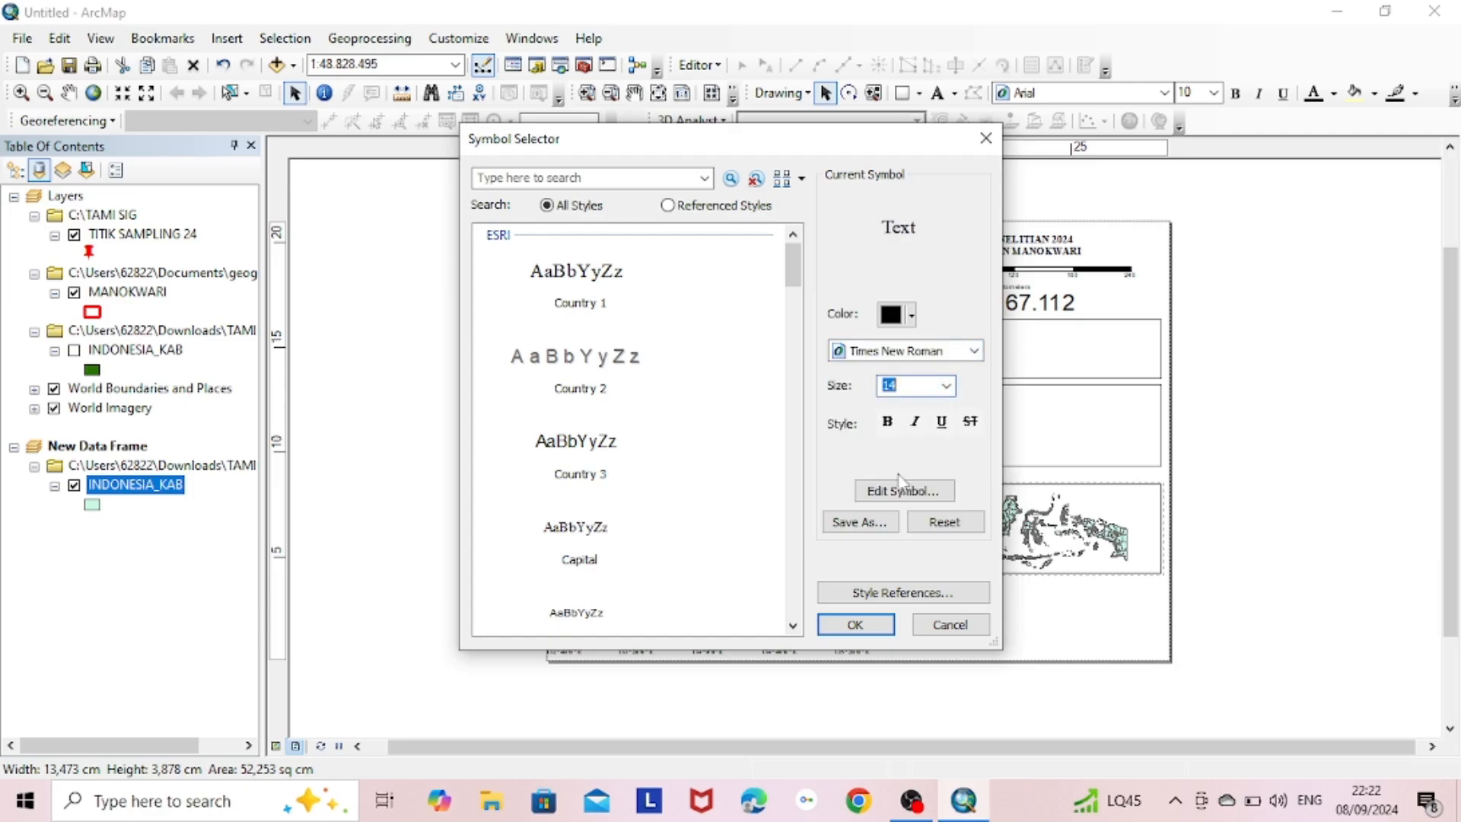
left_click(887, 420)
left_click(875, 624)
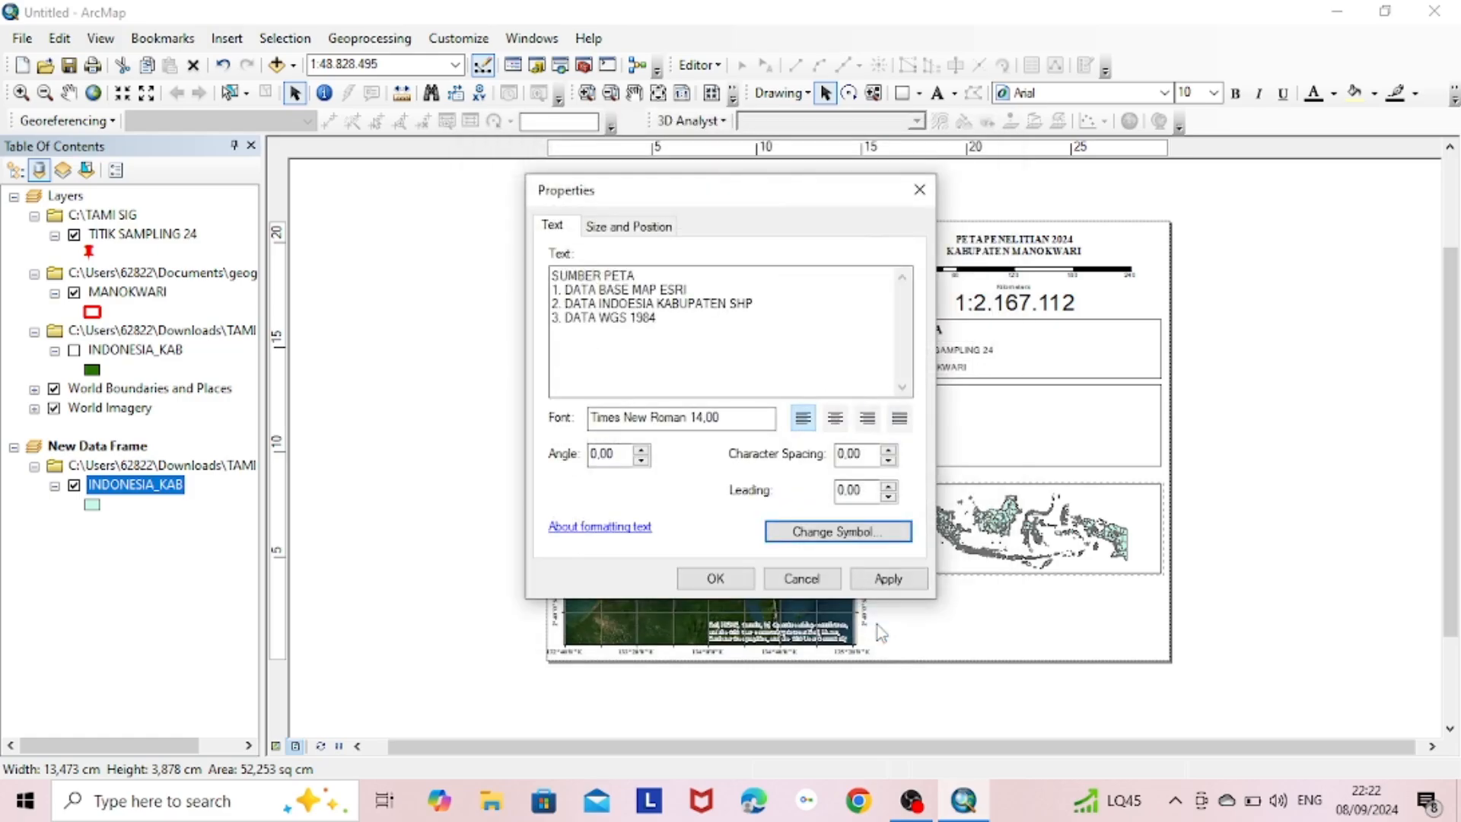
left_click(887, 580)
left_click(714, 579)
Position the map source text inside the rectangle beneath the legend, leaving its text properties as they are.
left_click_drag(1039, 393, 987, 437)
double_click(1016, 440)
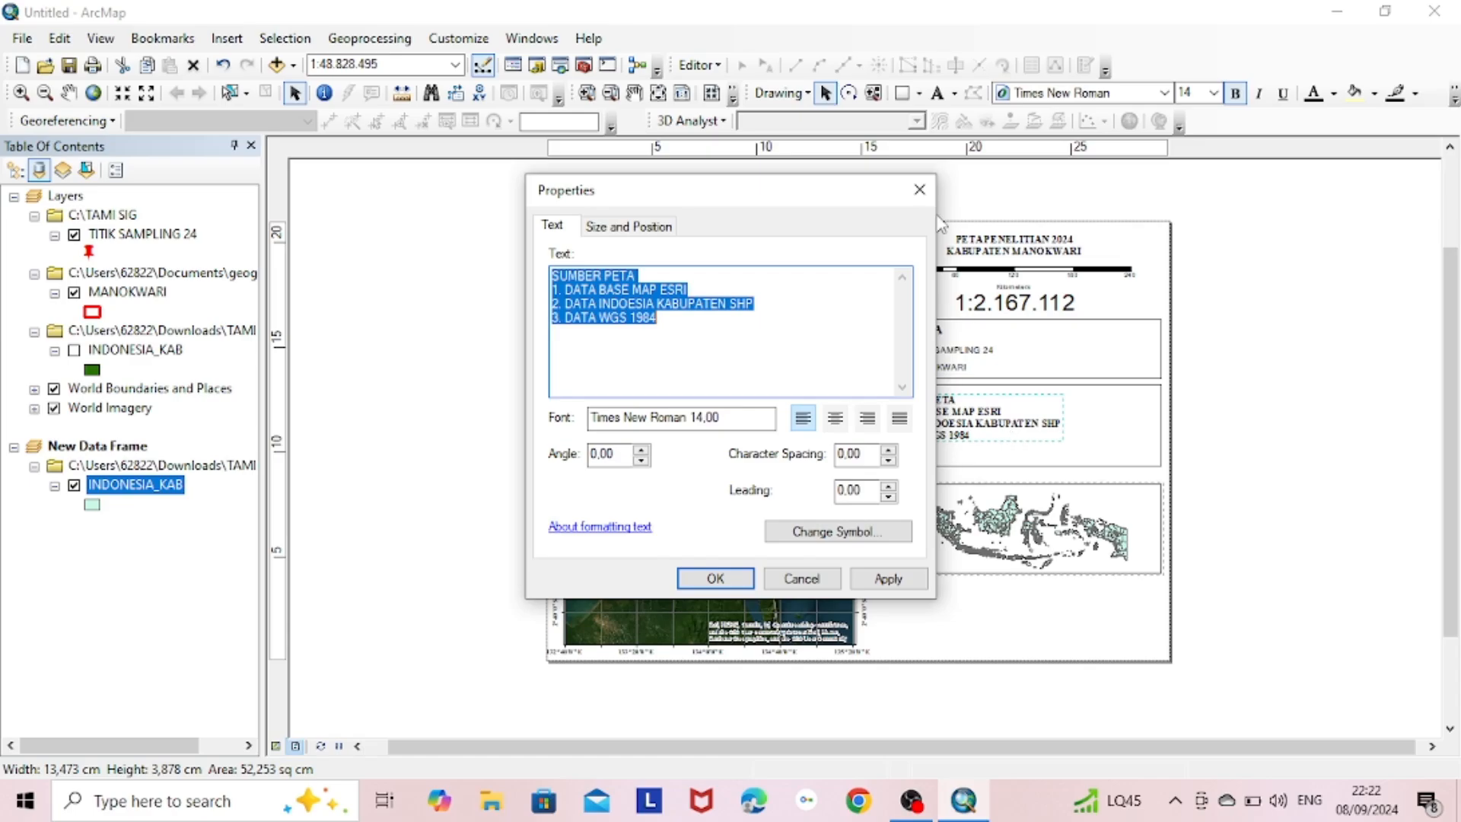
left_click(919, 189)
double_click(989, 414)
left_click(800, 578)
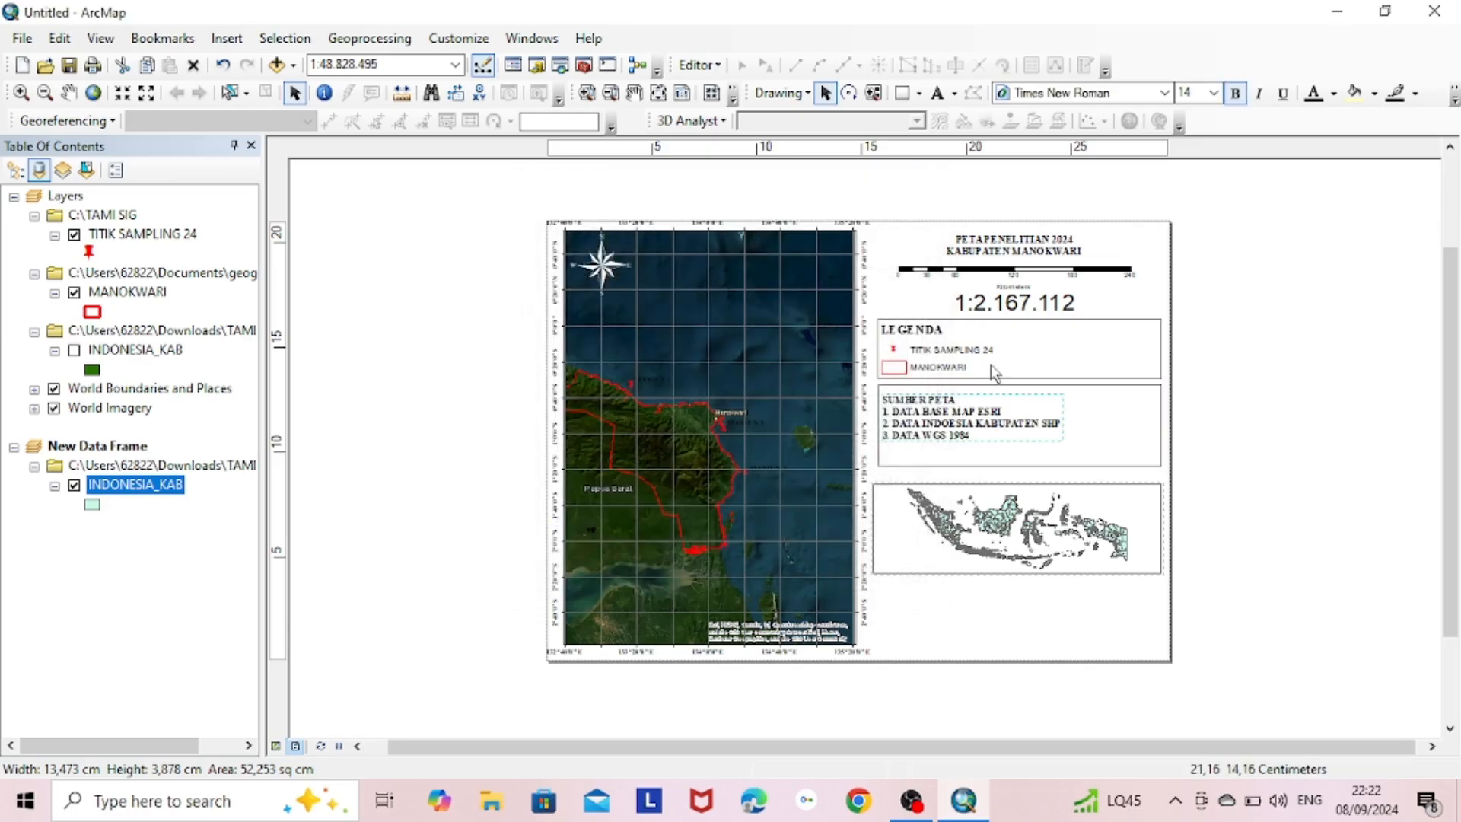
left_click(1061, 441)
left_click(1028, 430)
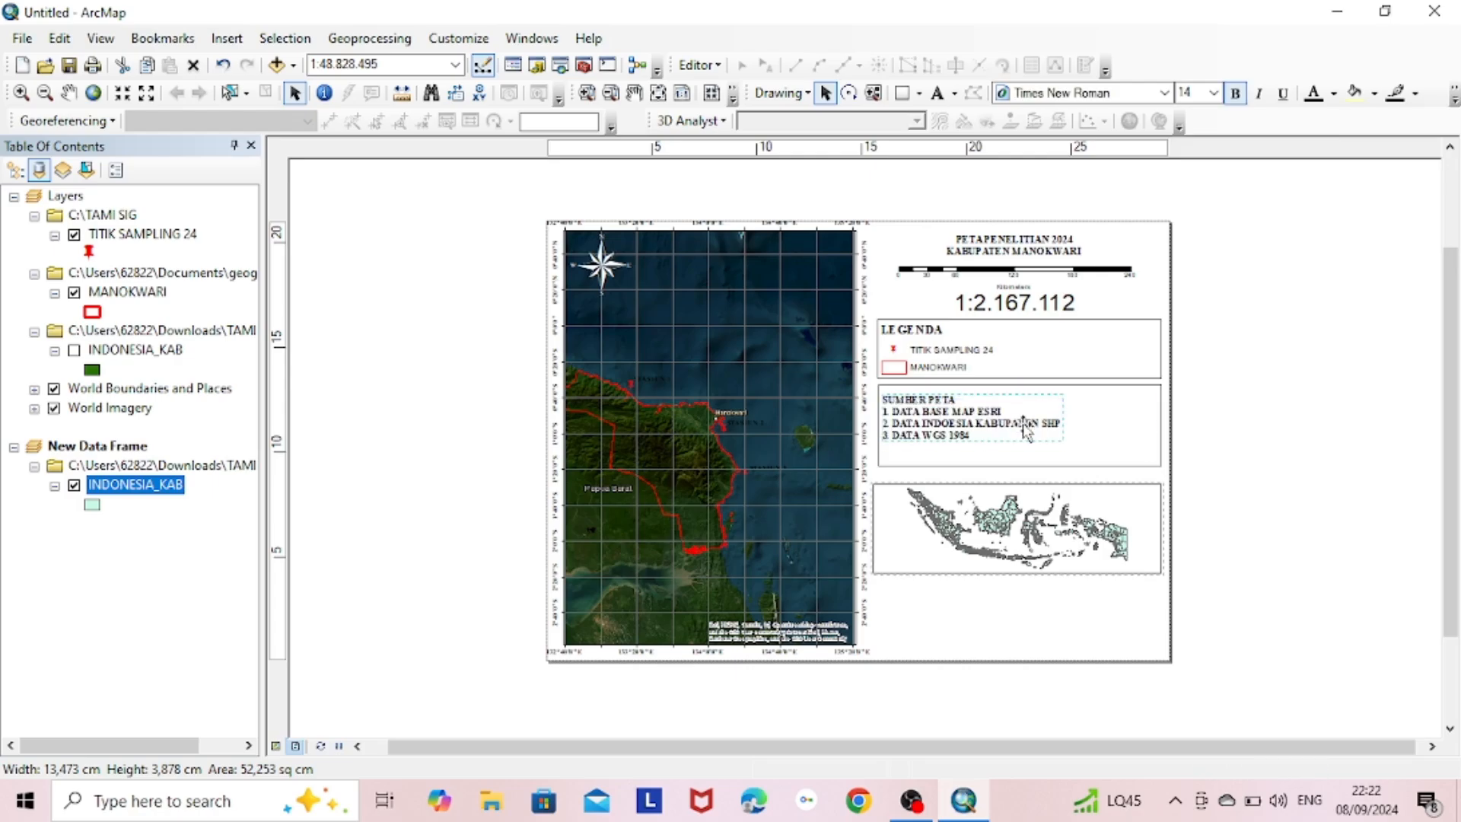
left_click(1233, 418)
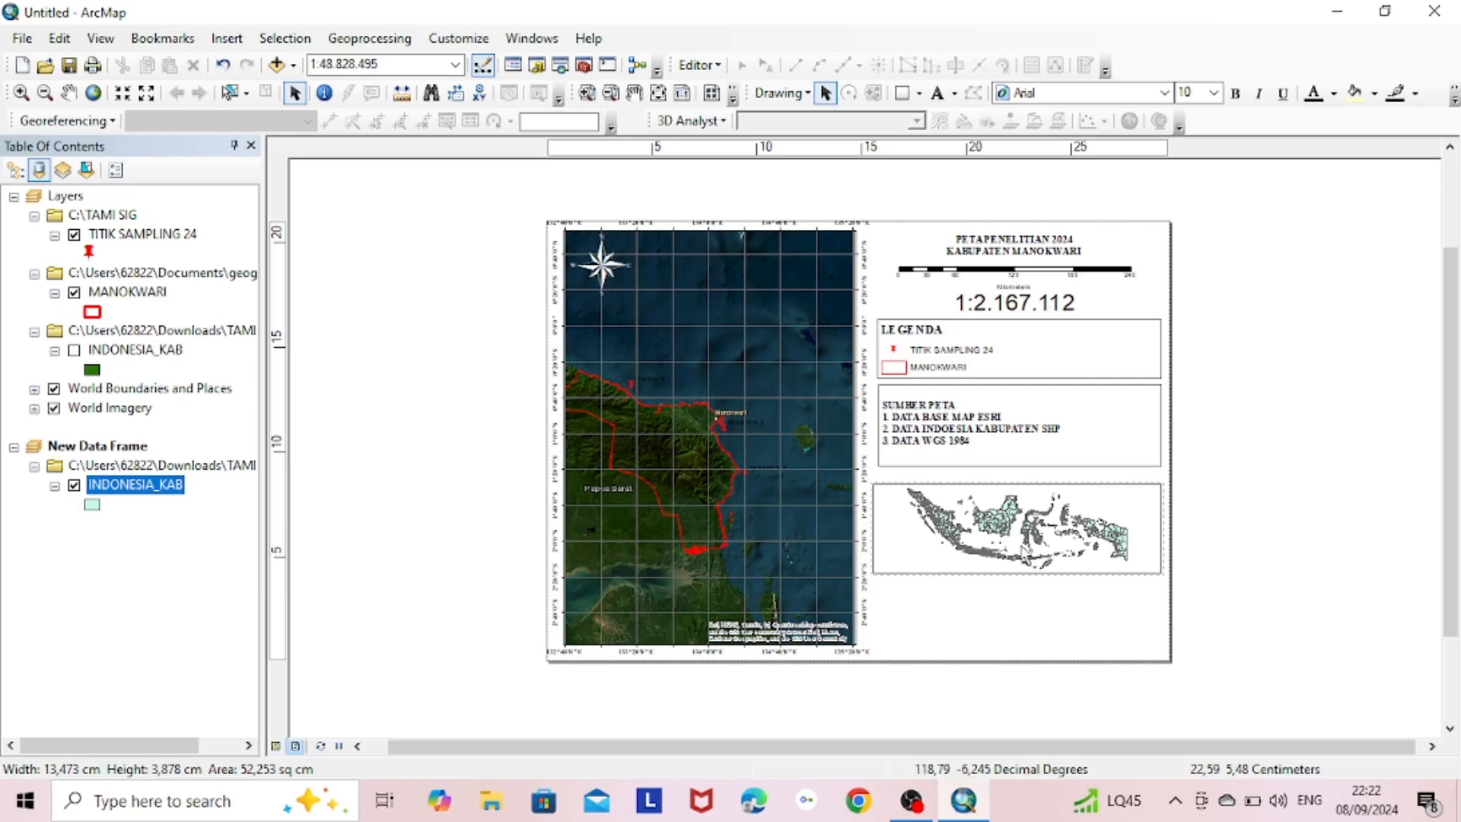
left_click(1023, 544)
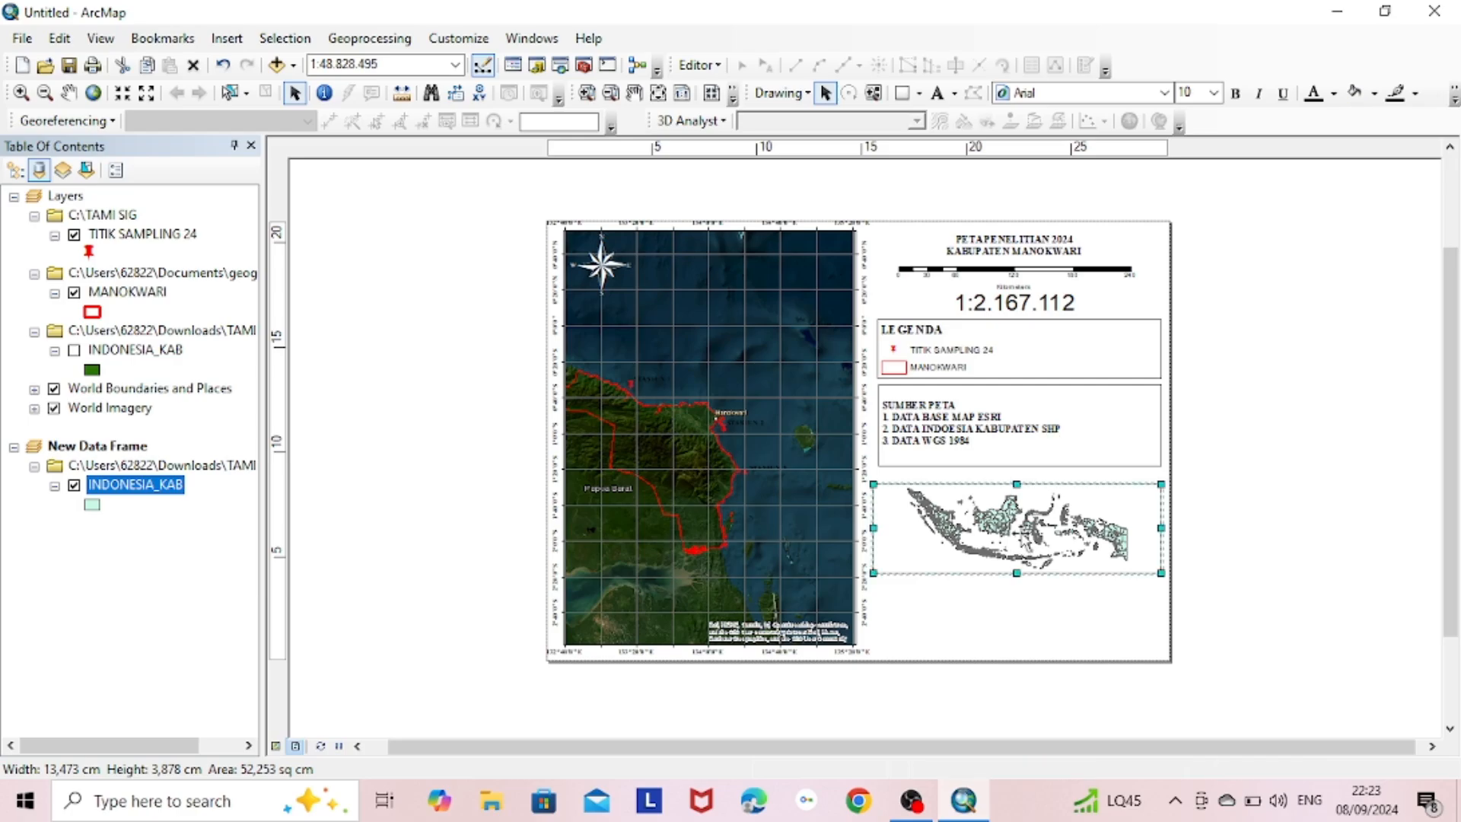
right_click(1024, 536)
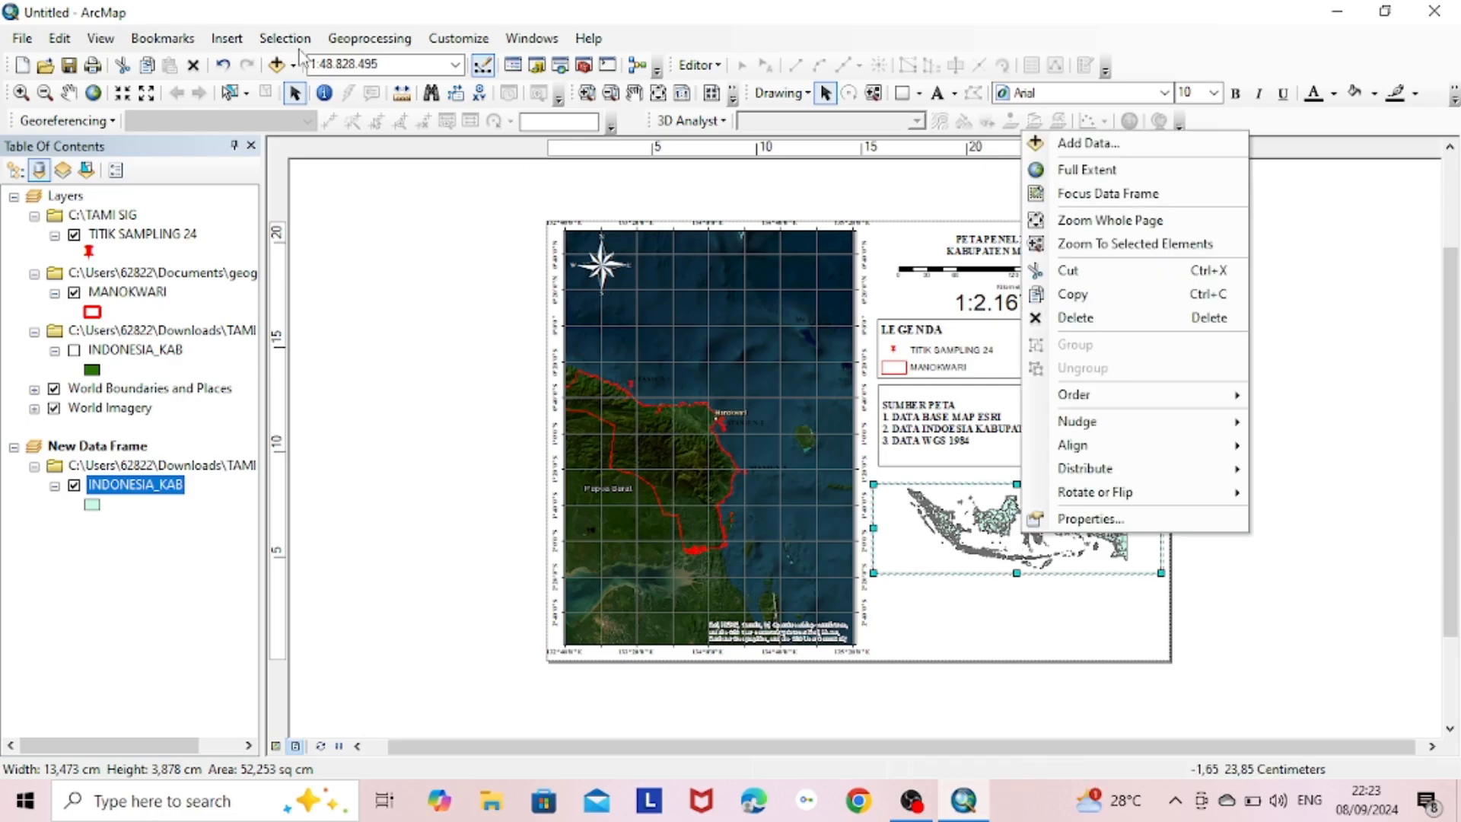
left_click(294, 67)
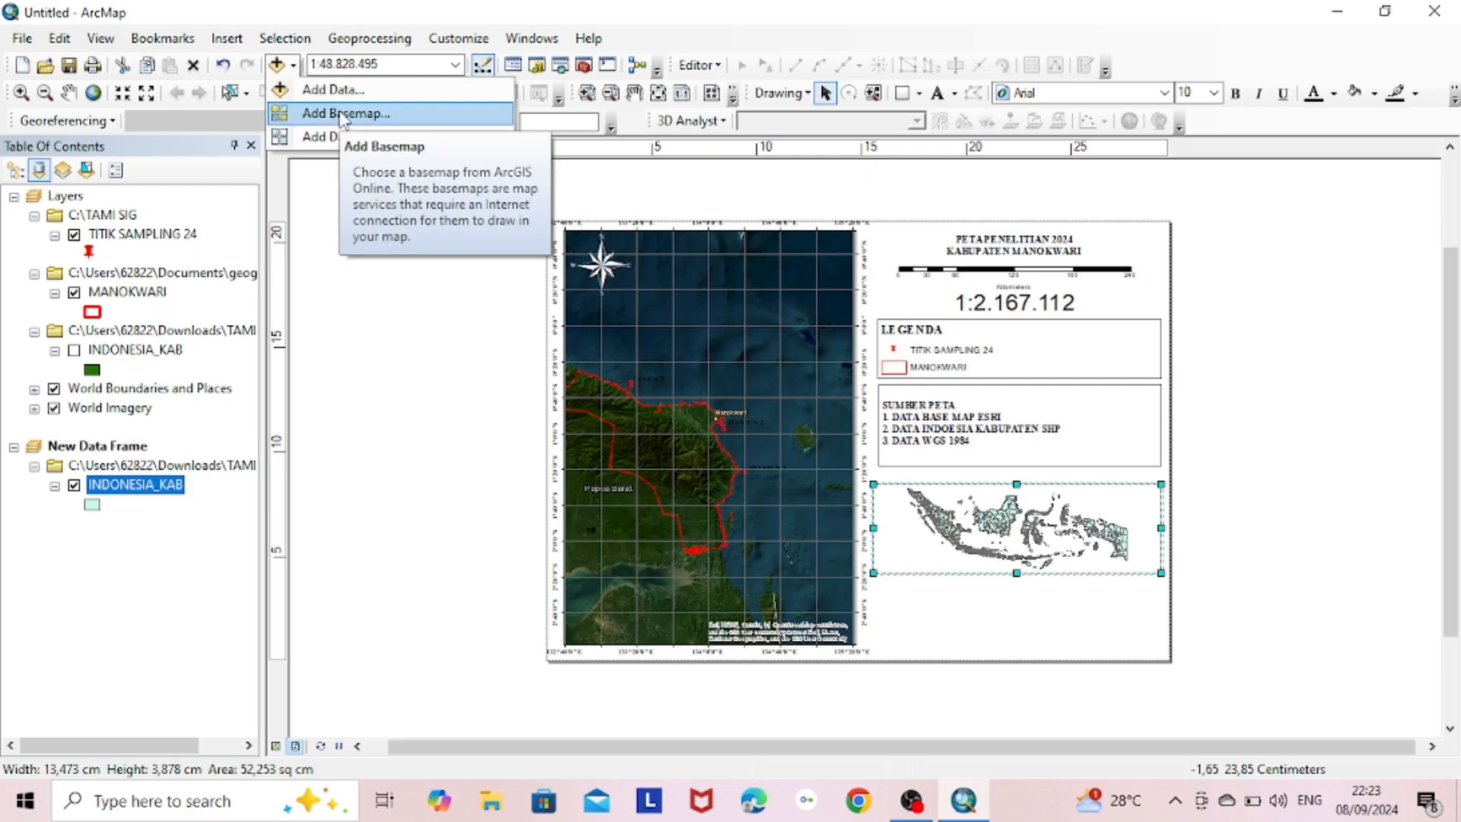
left_click(1268, 349)
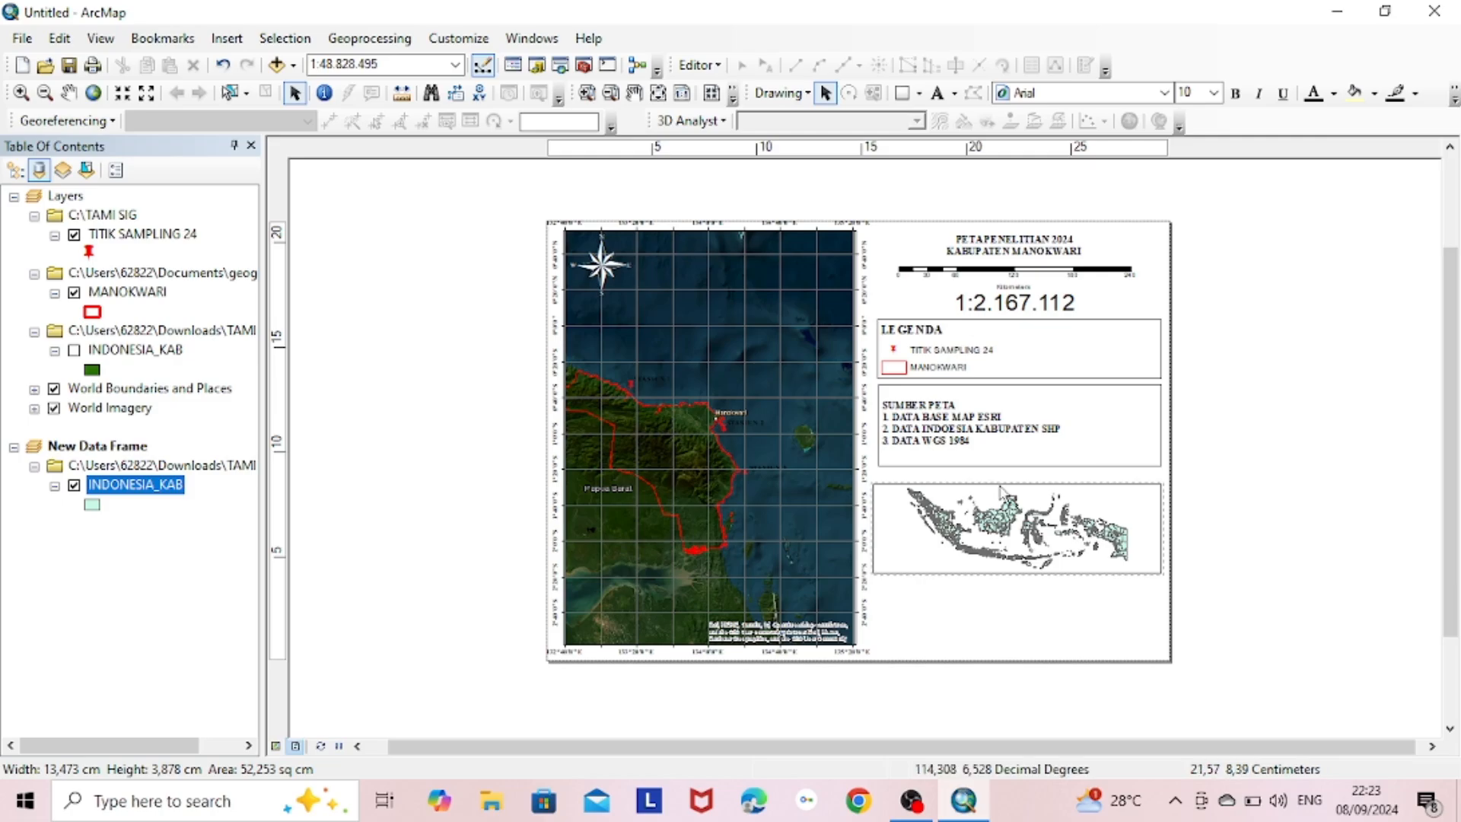
Give the INDONESIA_KAB layer in the inset data frame a dark green fill and a black outline.
left_click(92, 505)
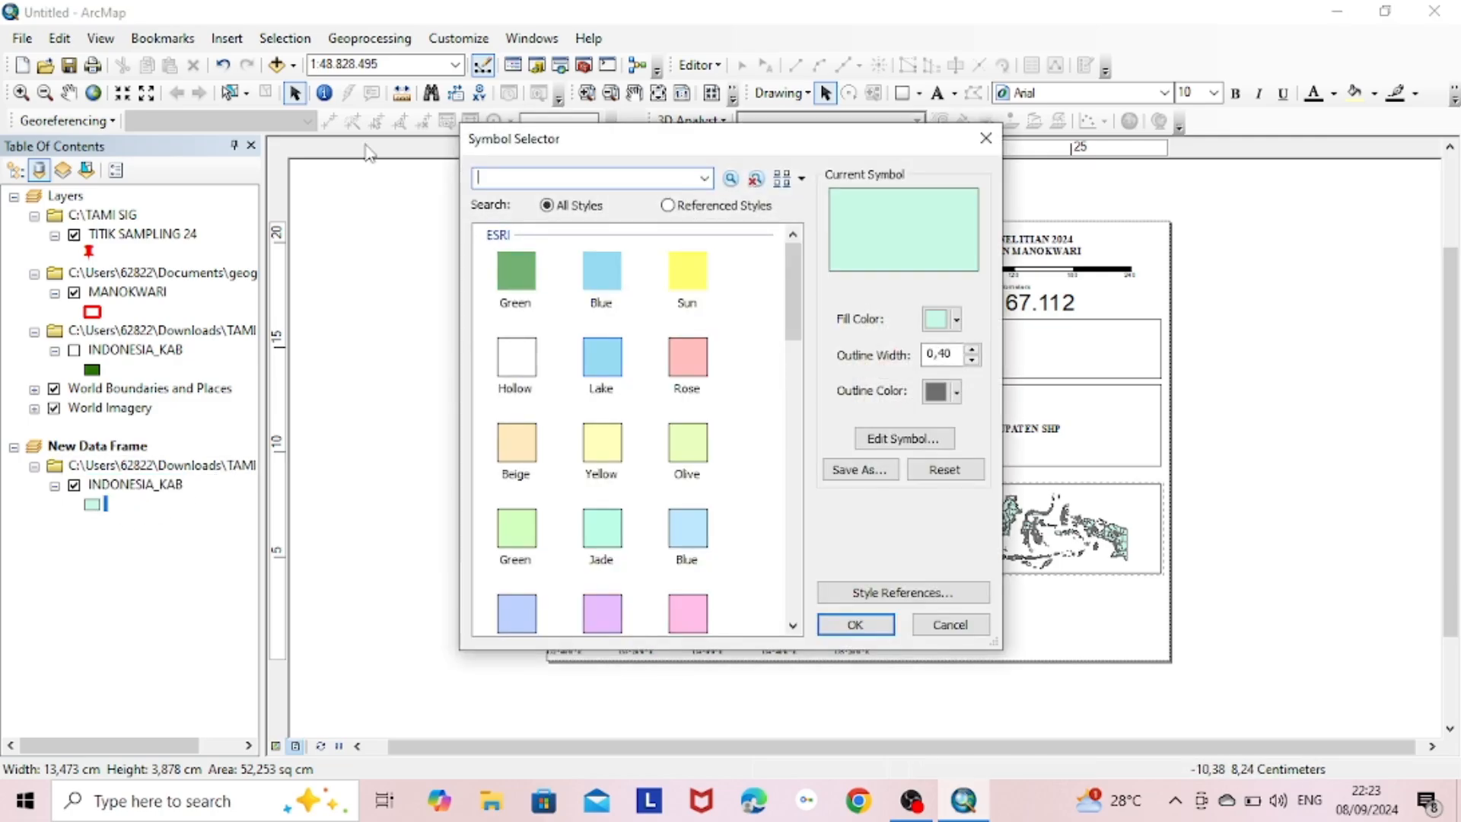
left_click(948, 319)
left_click(1048, 472)
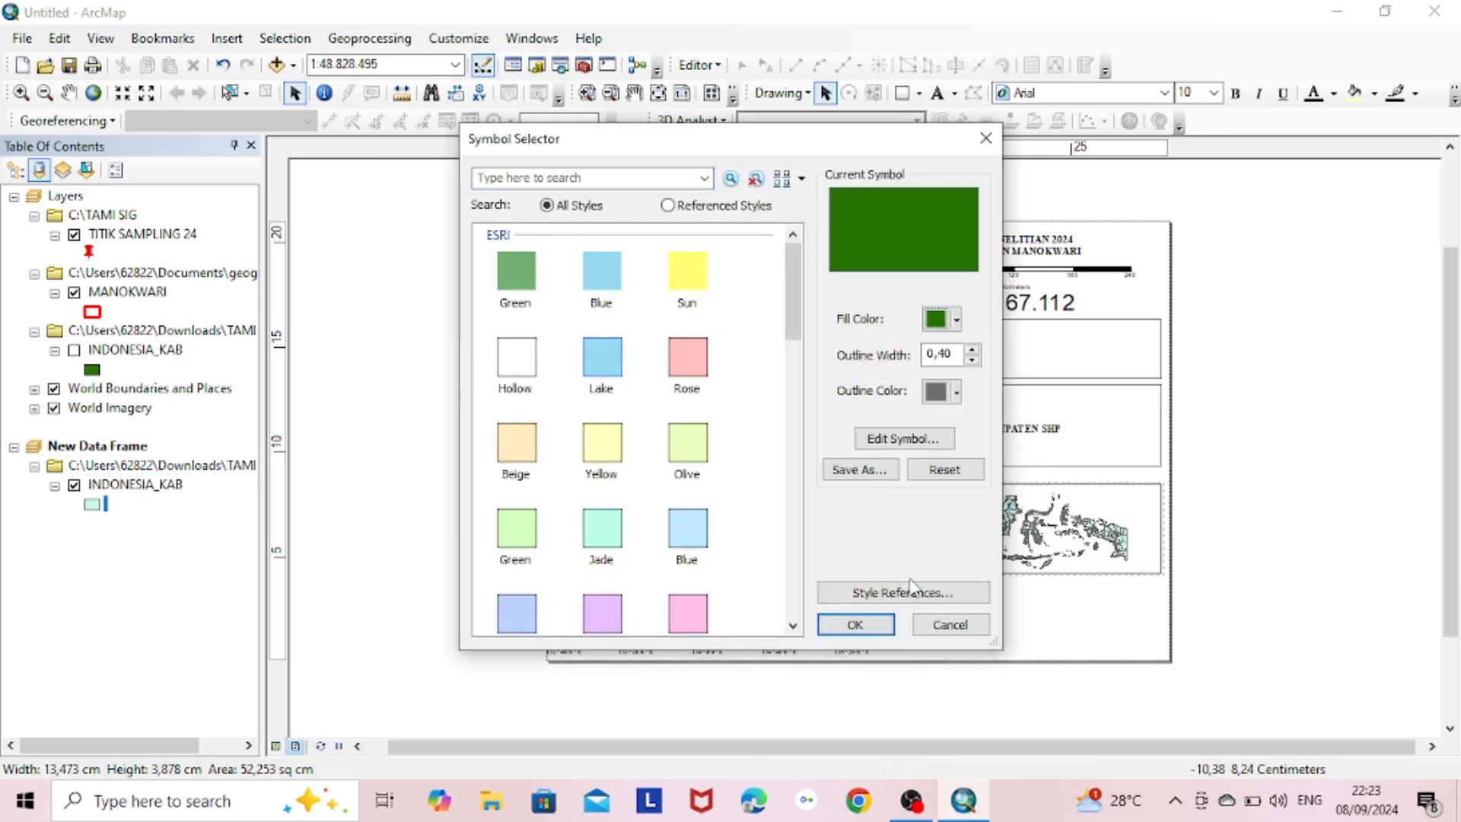
left_click(955, 392)
left_click(932, 622)
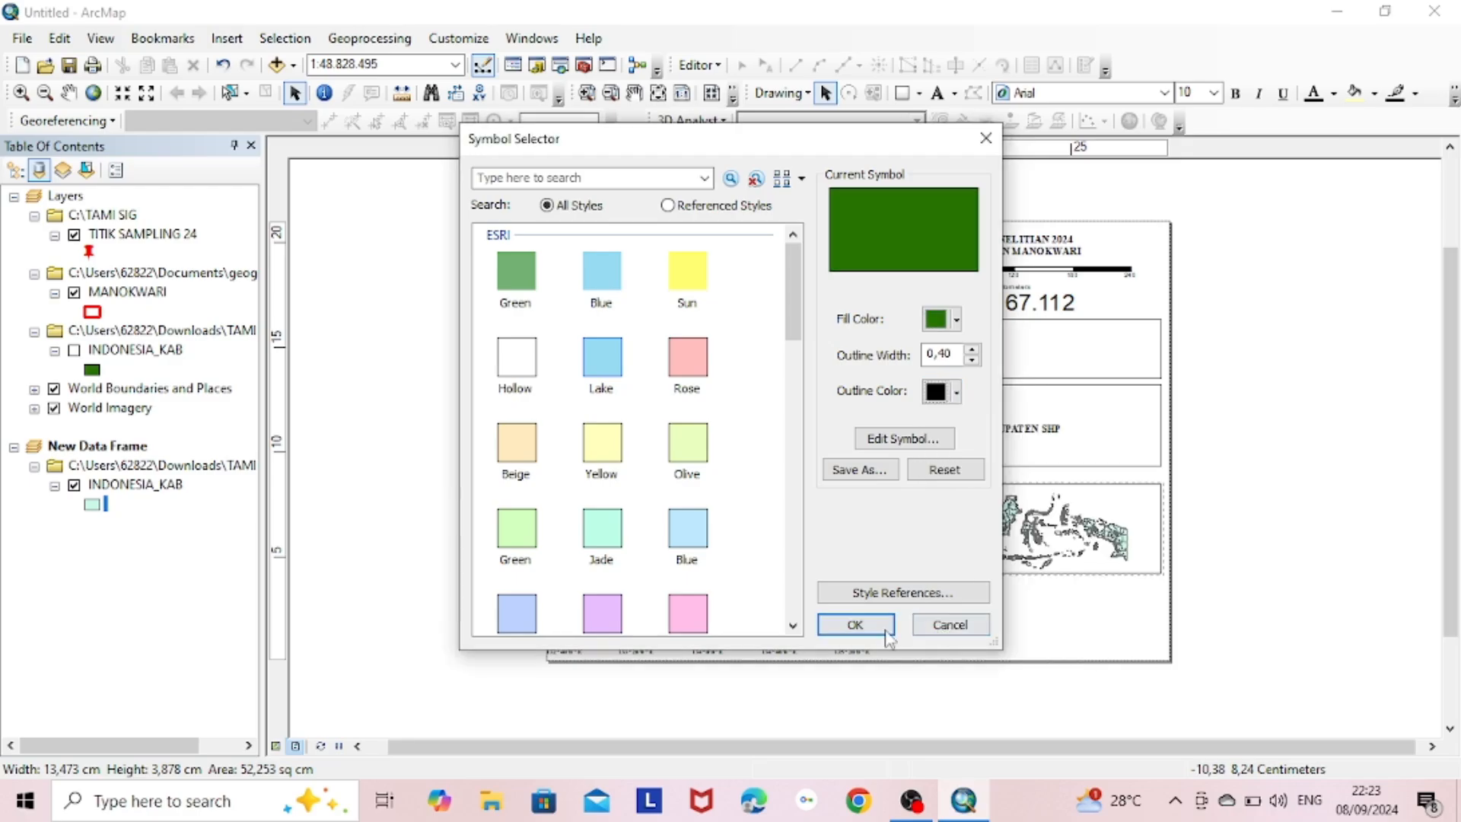
left_click(856, 624)
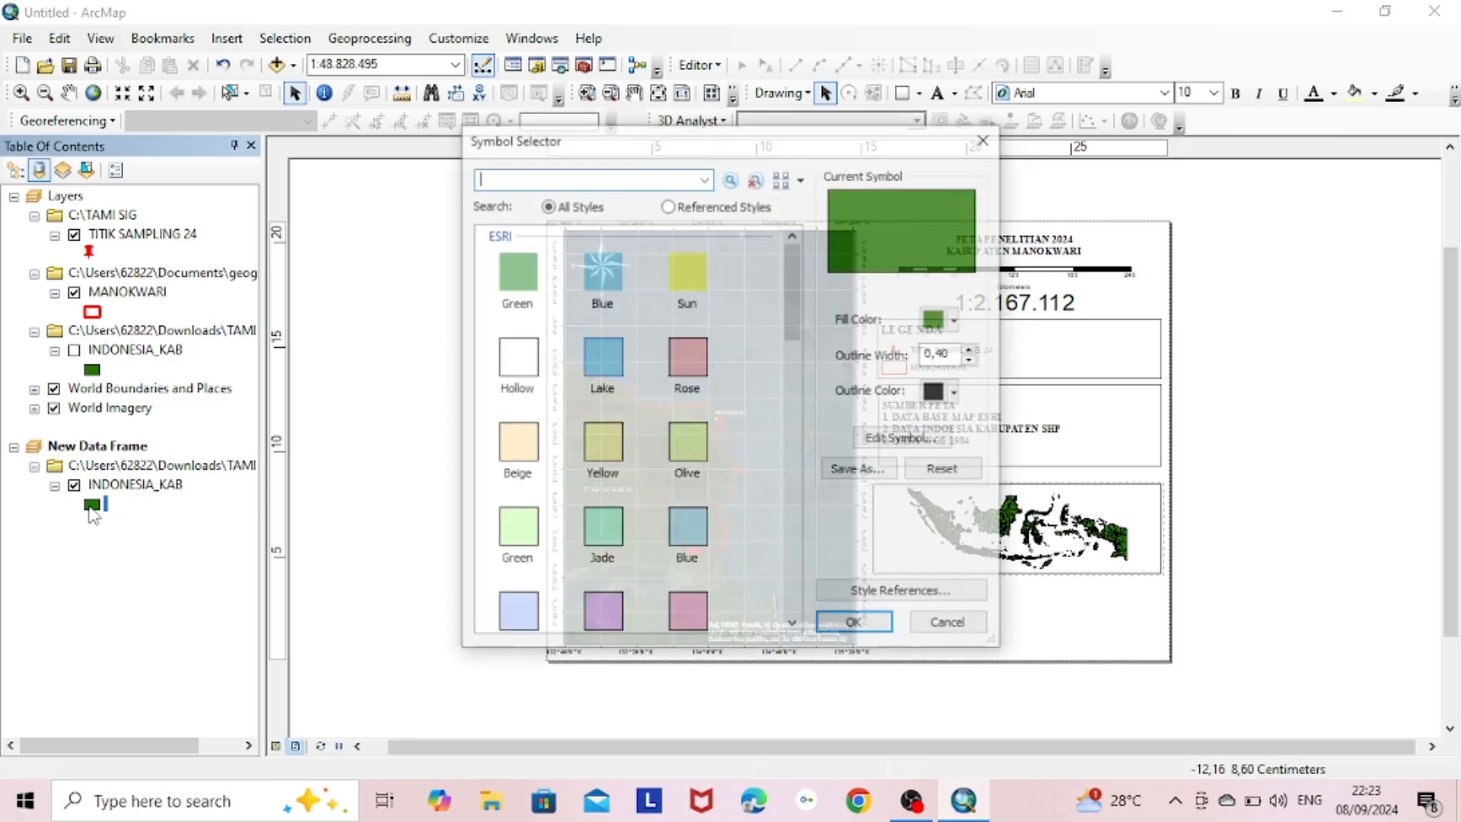
Remove the outline color from the INDONESIA_KAB symbol in the inset data frame.
left_click(91, 505)
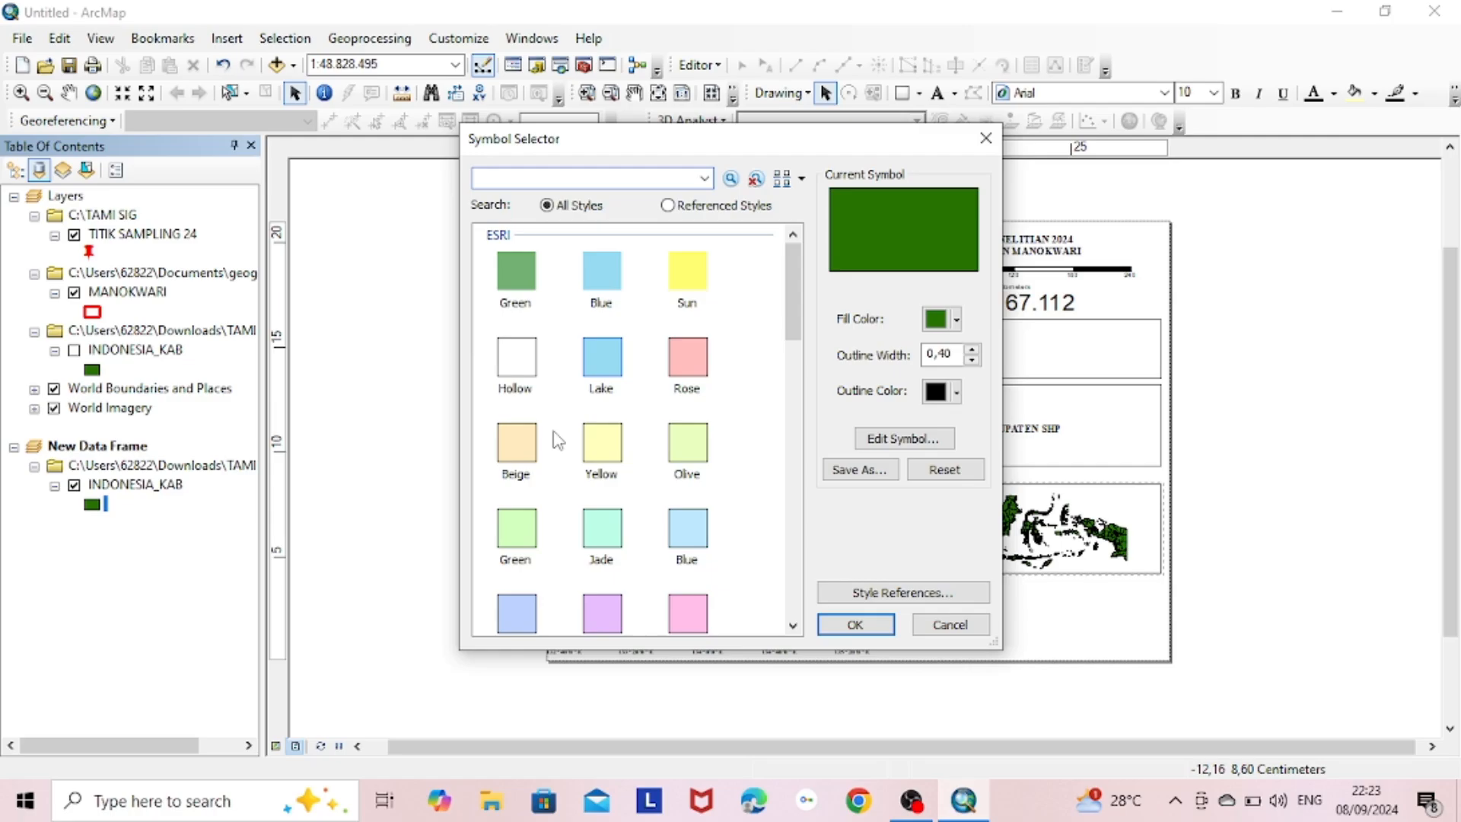
left_click(957, 392)
left_click(957, 426)
left_click(856, 625)
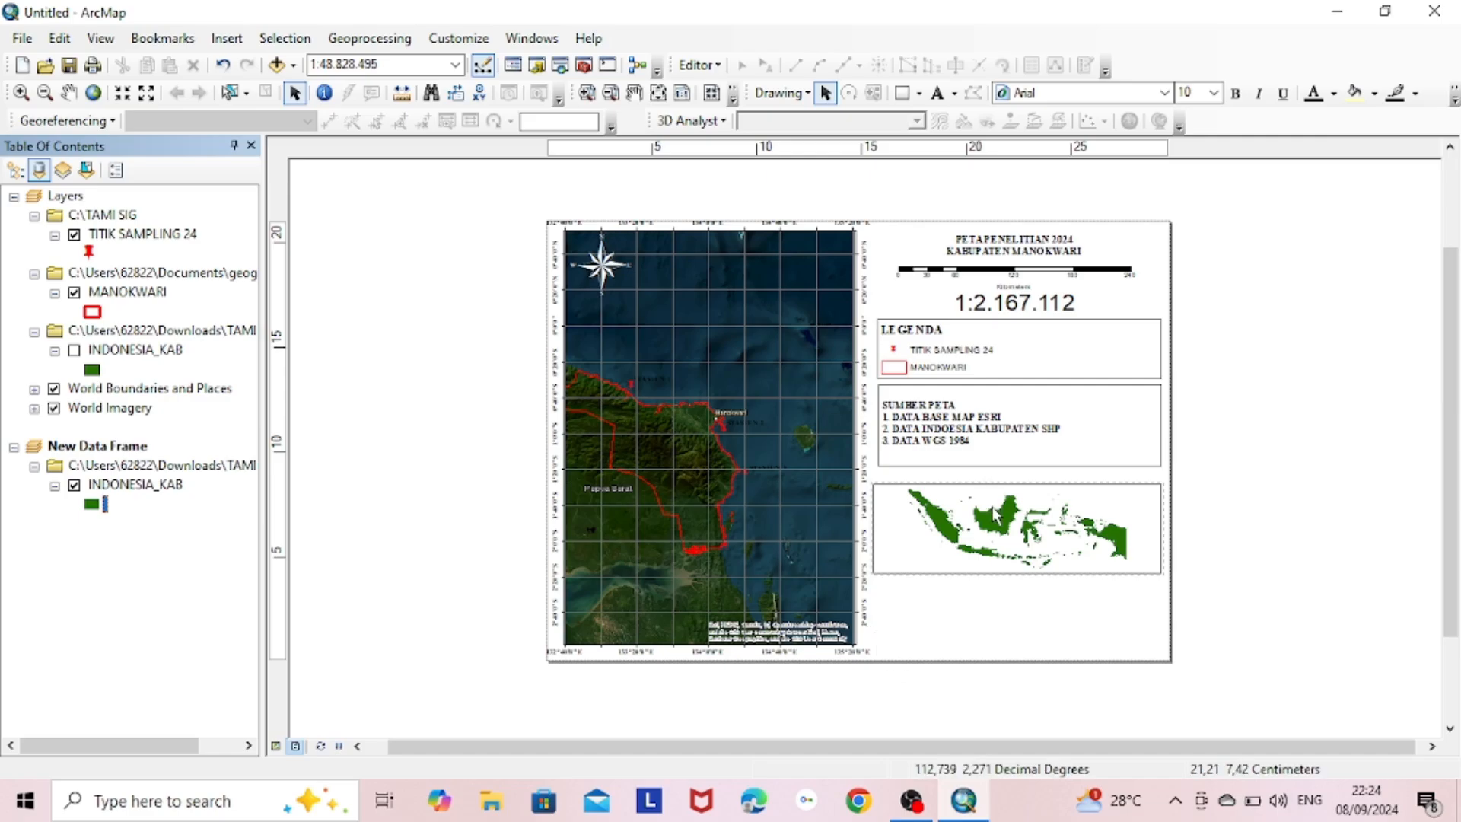
Enlarge the Indonesia inset map to a scale of 1:40.000.000 and center the islands within its frame.
left_click(21, 93)
left_click(758, 490)
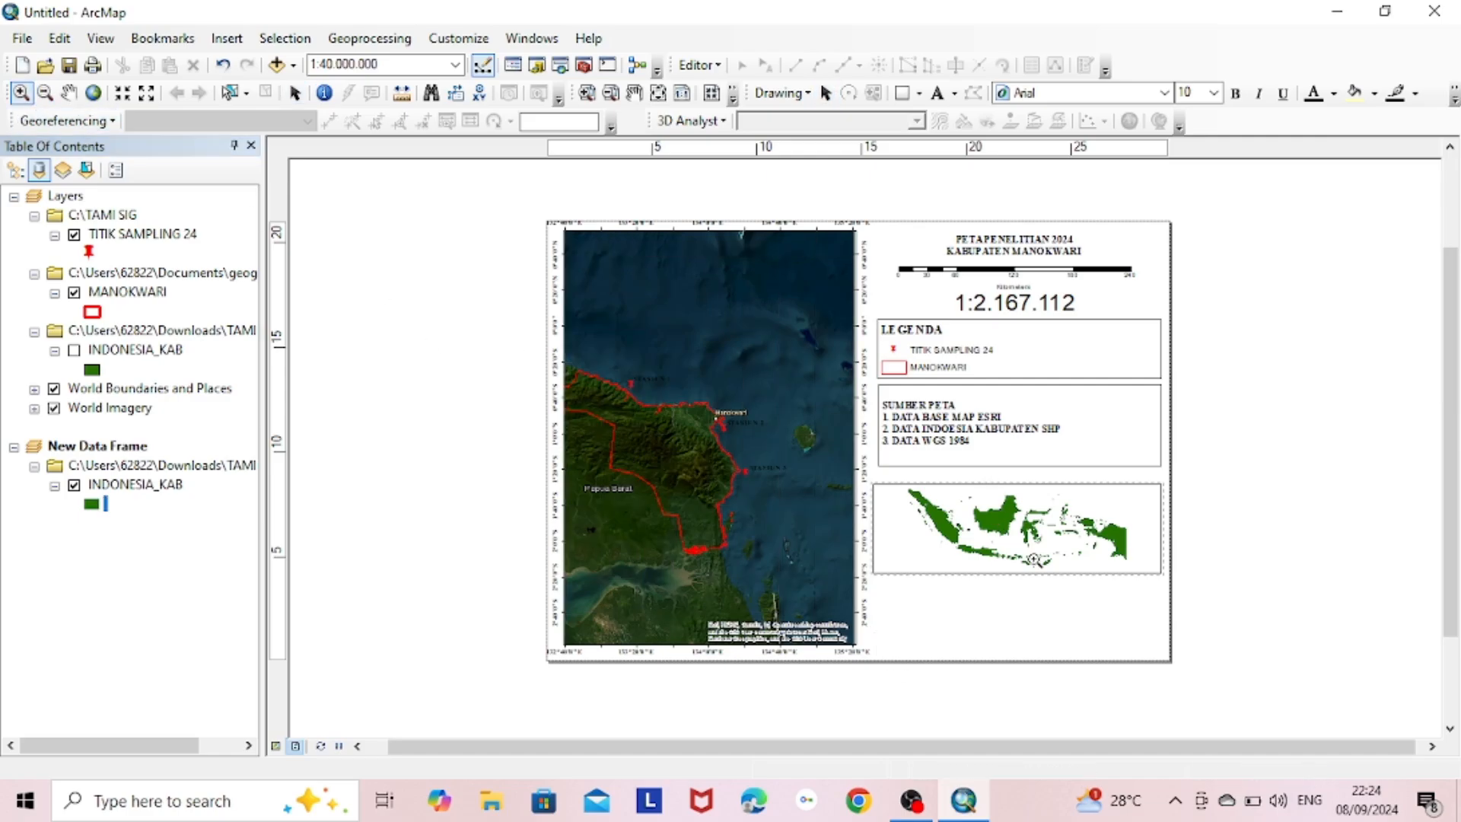
left_click(68, 92)
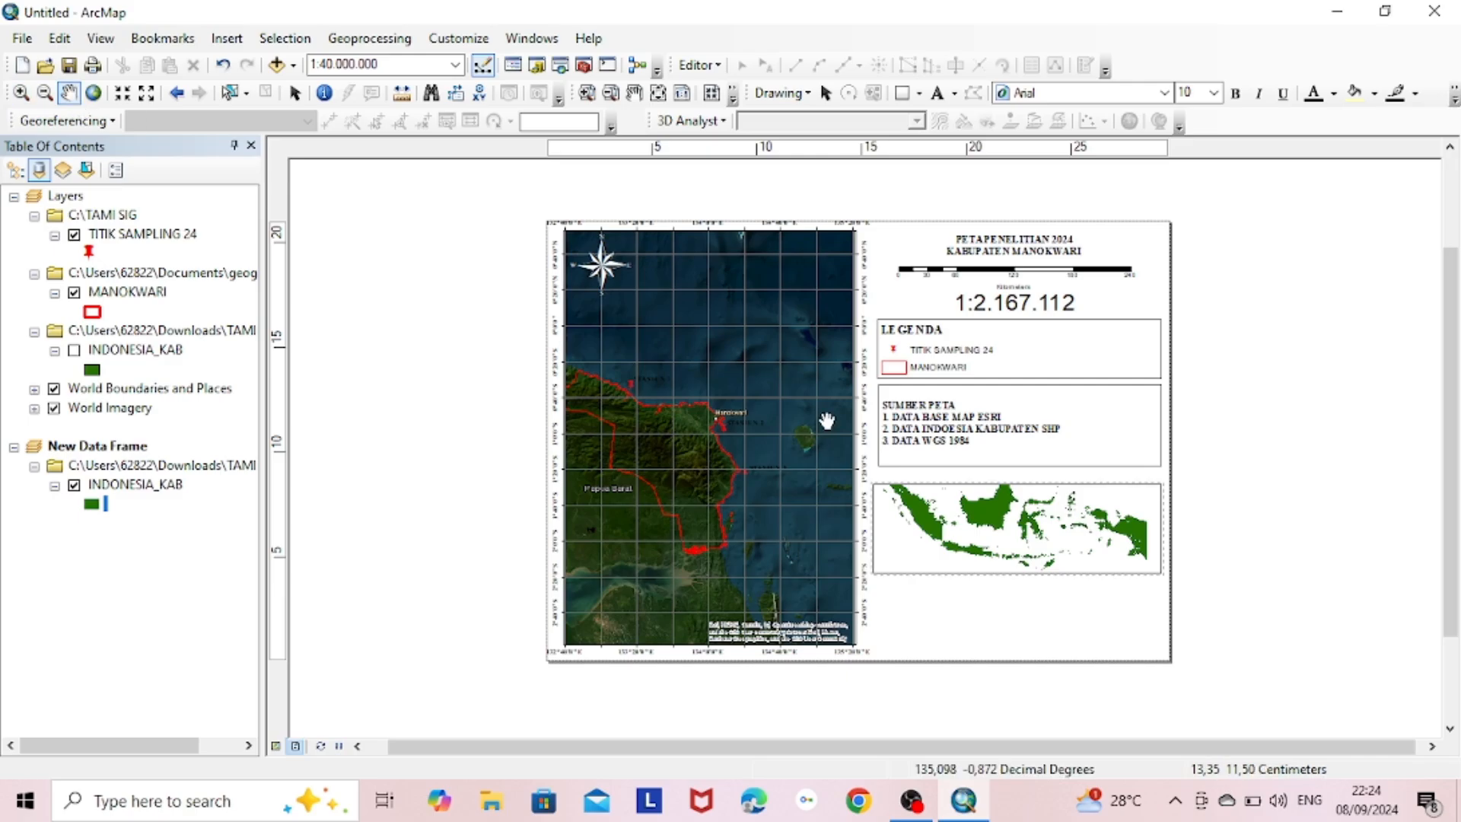
left_click_drag(991, 525, 999, 531)
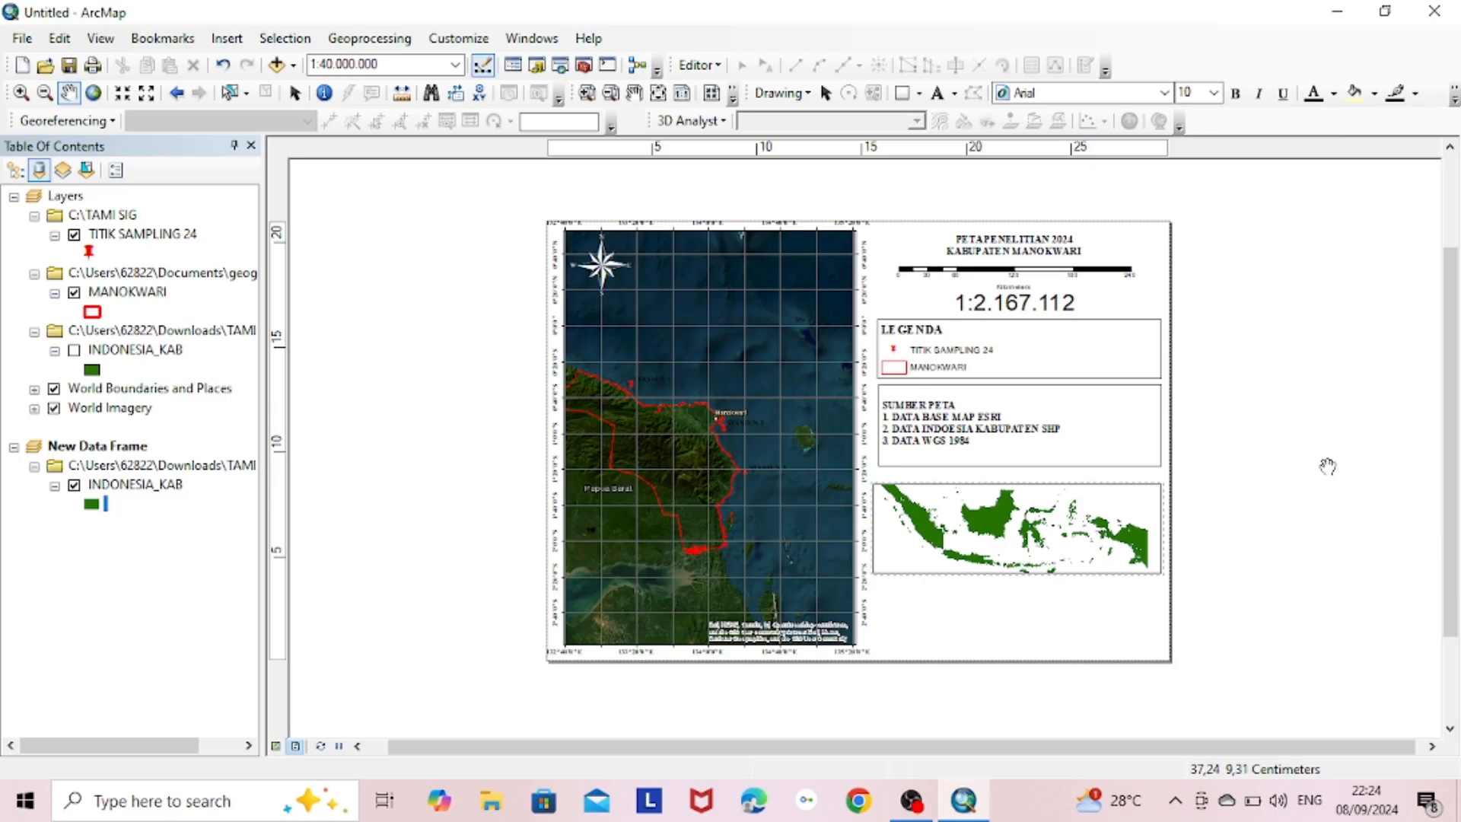
right_click(1097, 524)
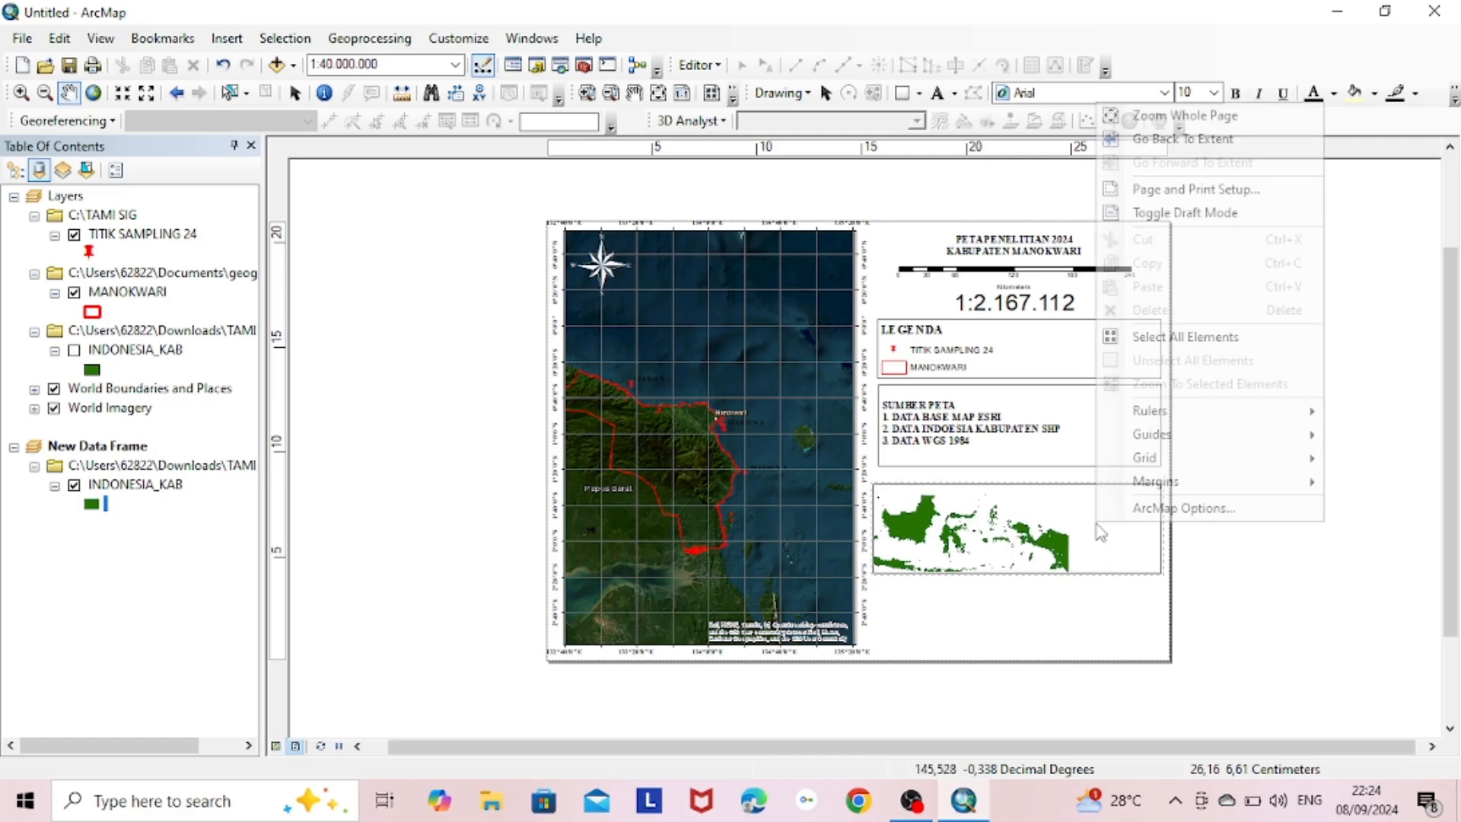
left_click(1224, 583)
left_click_drag(1024, 549, 1064, 546)
Give the Indonesia inset data frame a light blue frame background.
left_click(295, 92)
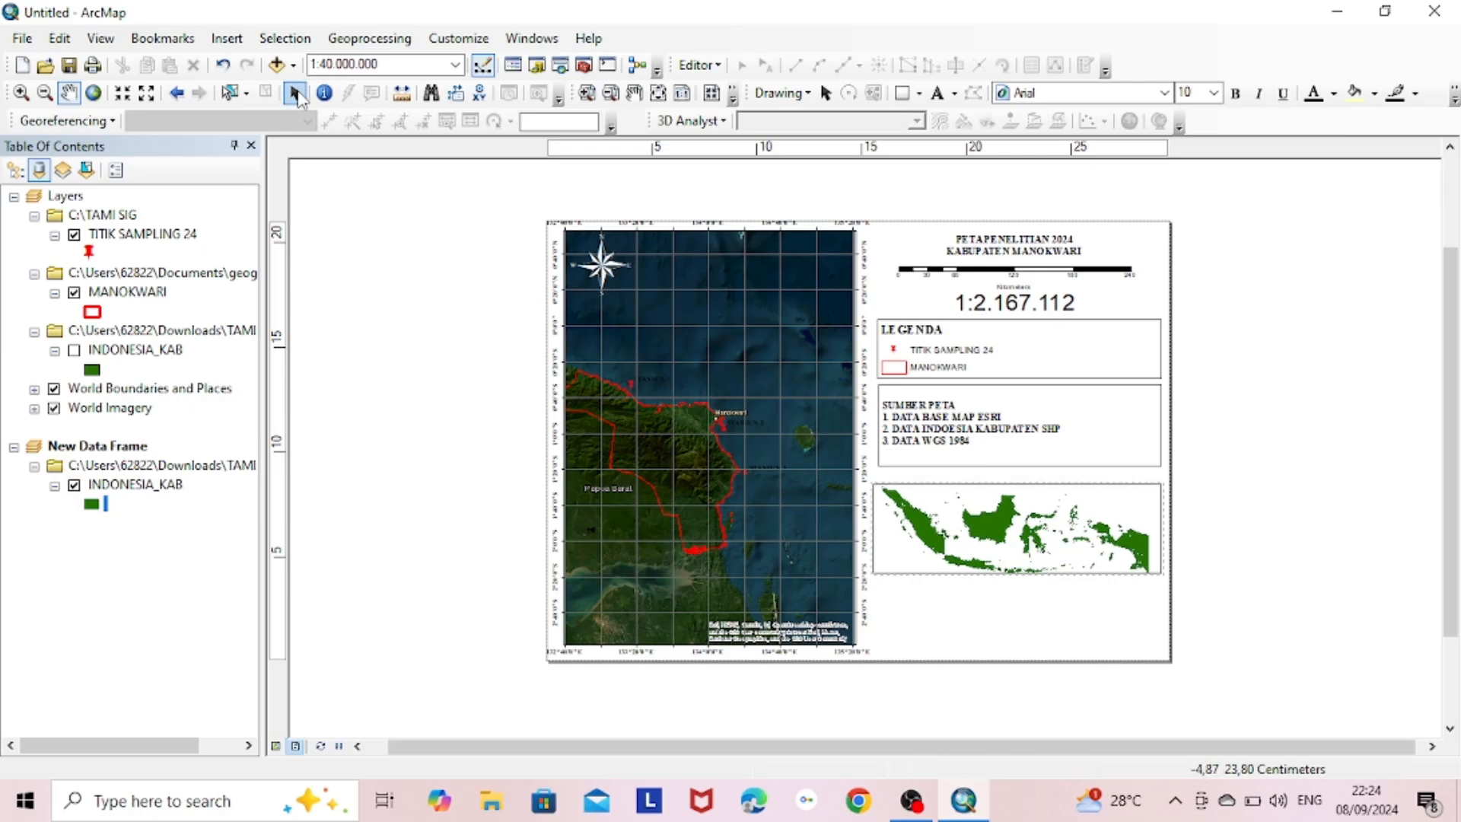
right_click(1028, 525)
left_click(1062, 510)
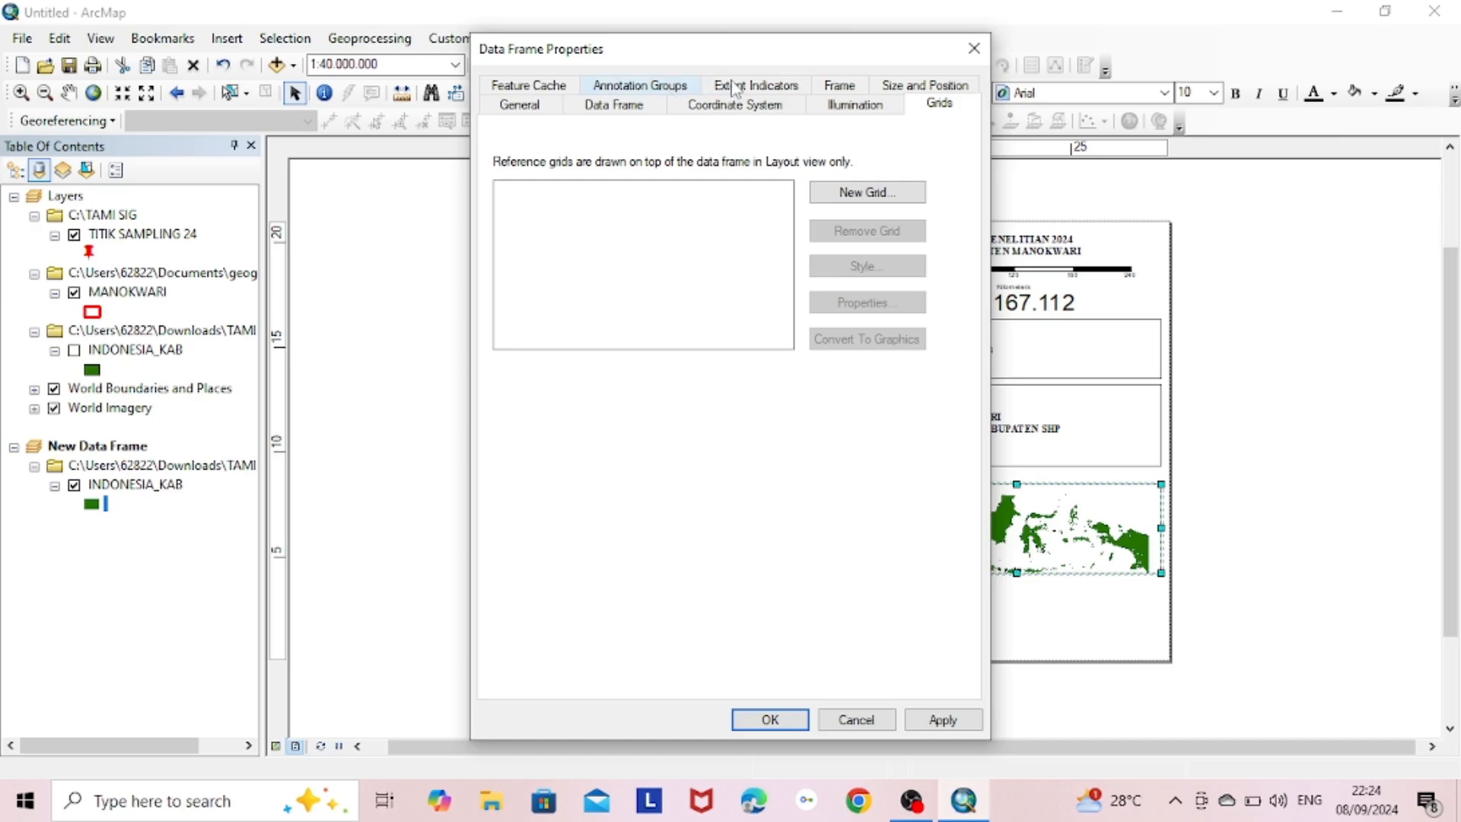
left_click(734, 85)
left_click(780, 86)
left_click(840, 86)
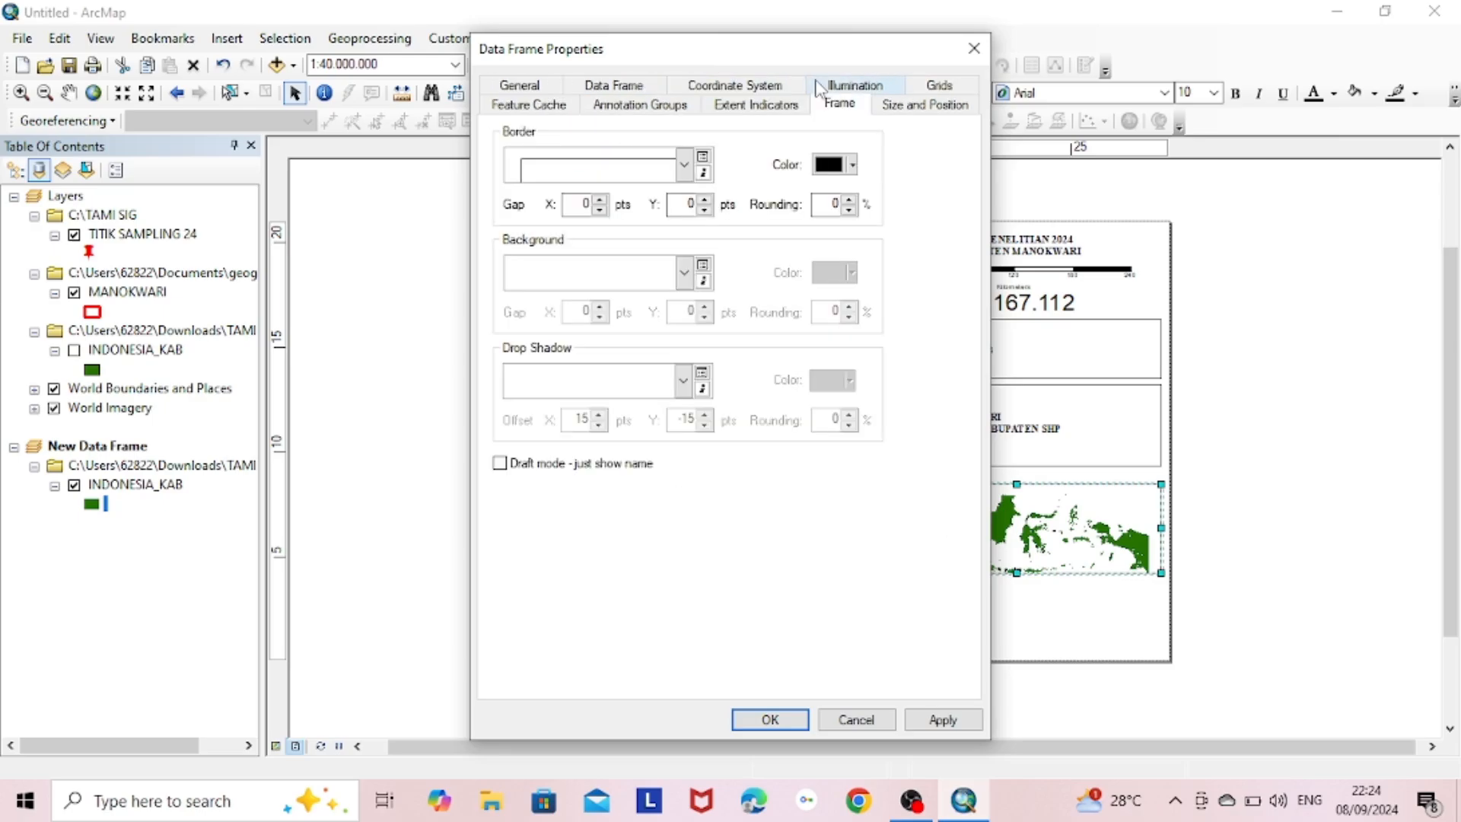
left_click(683, 271)
left_click(659, 333)
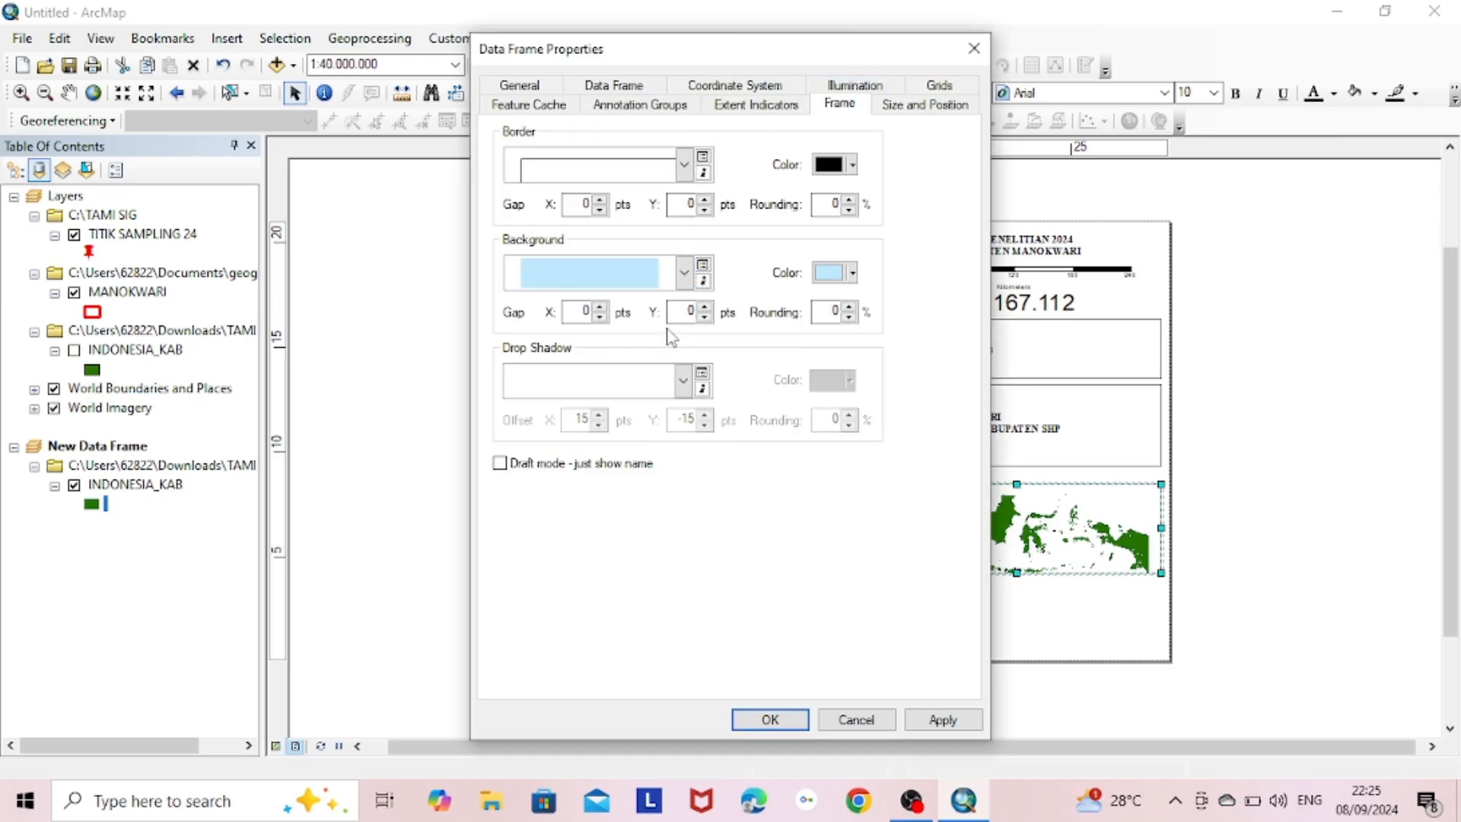
Add an extent indicator for the Layers data frame to the Indonesia inset and apply the frame settings.
left_click(788, 106)
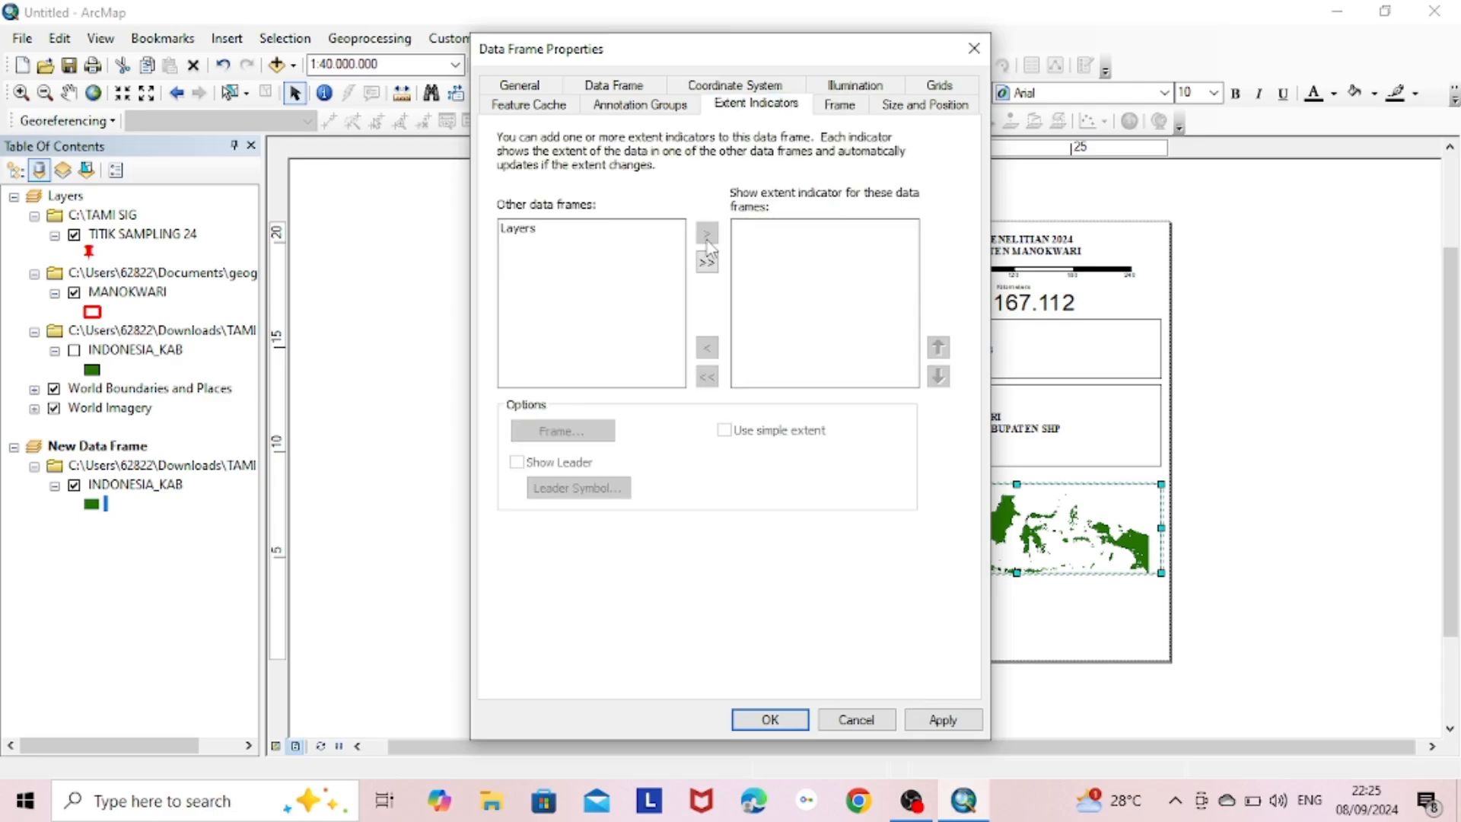
left_click(707, 233)
left_click(961, 719)
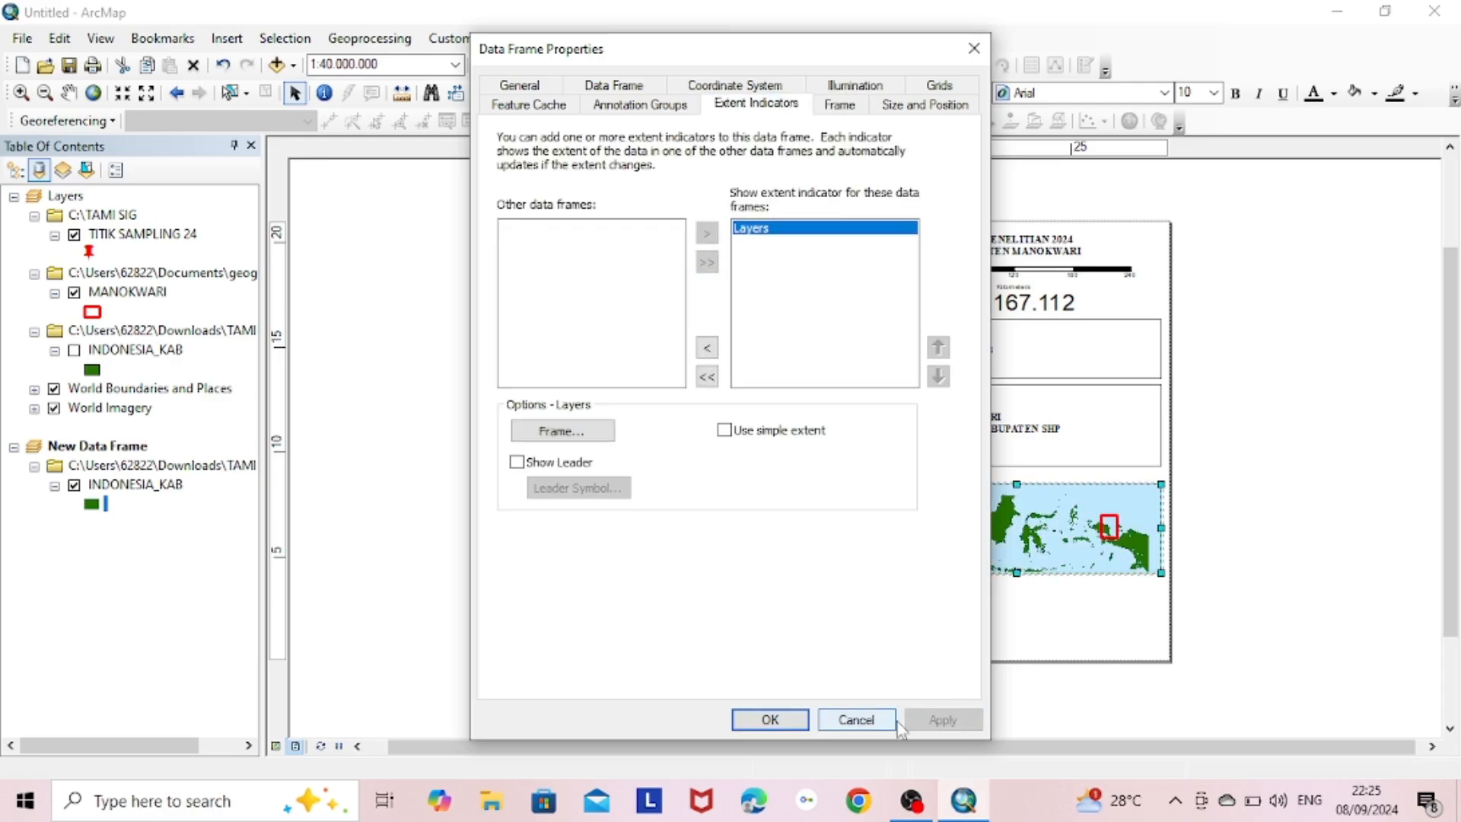
left_click(770, 719)
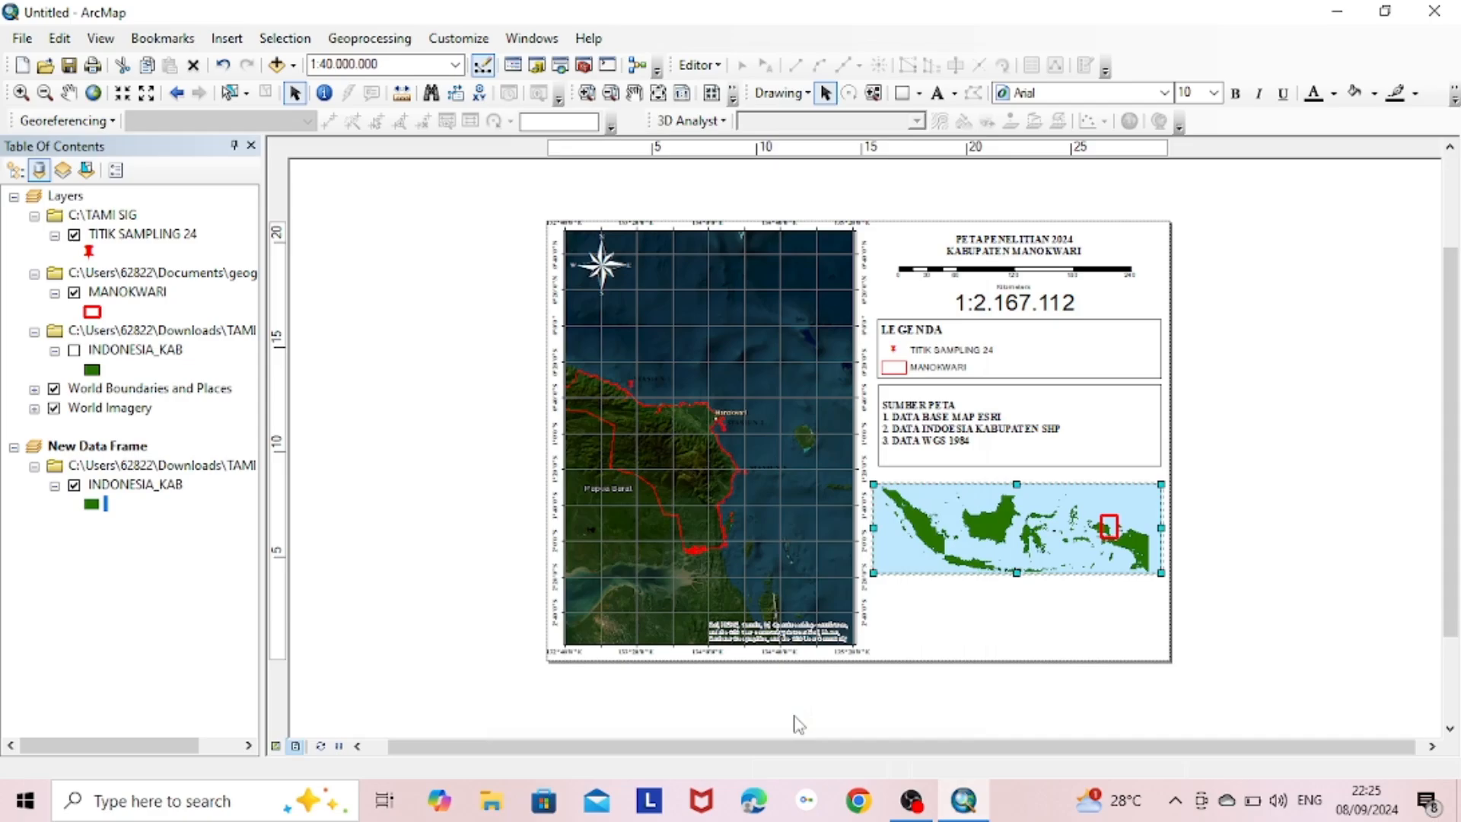
Create a graticule for the Indonesia inset with a simple border, stored as a fixed grid that updates with the data frame.
right_click(1026, 543)
left_click(1036, 533)
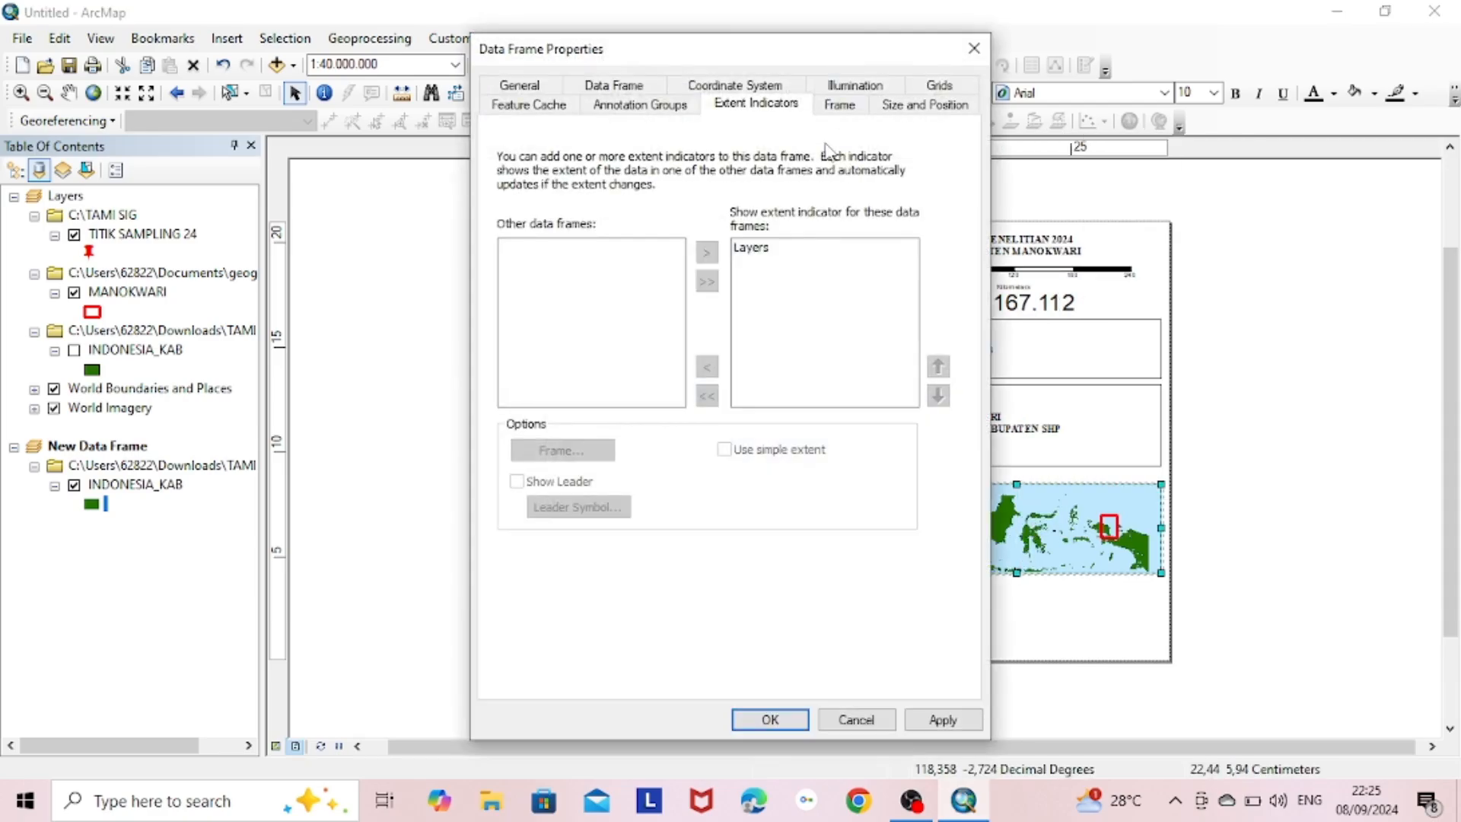
left_click(961, 83)
left_click(866, 175)
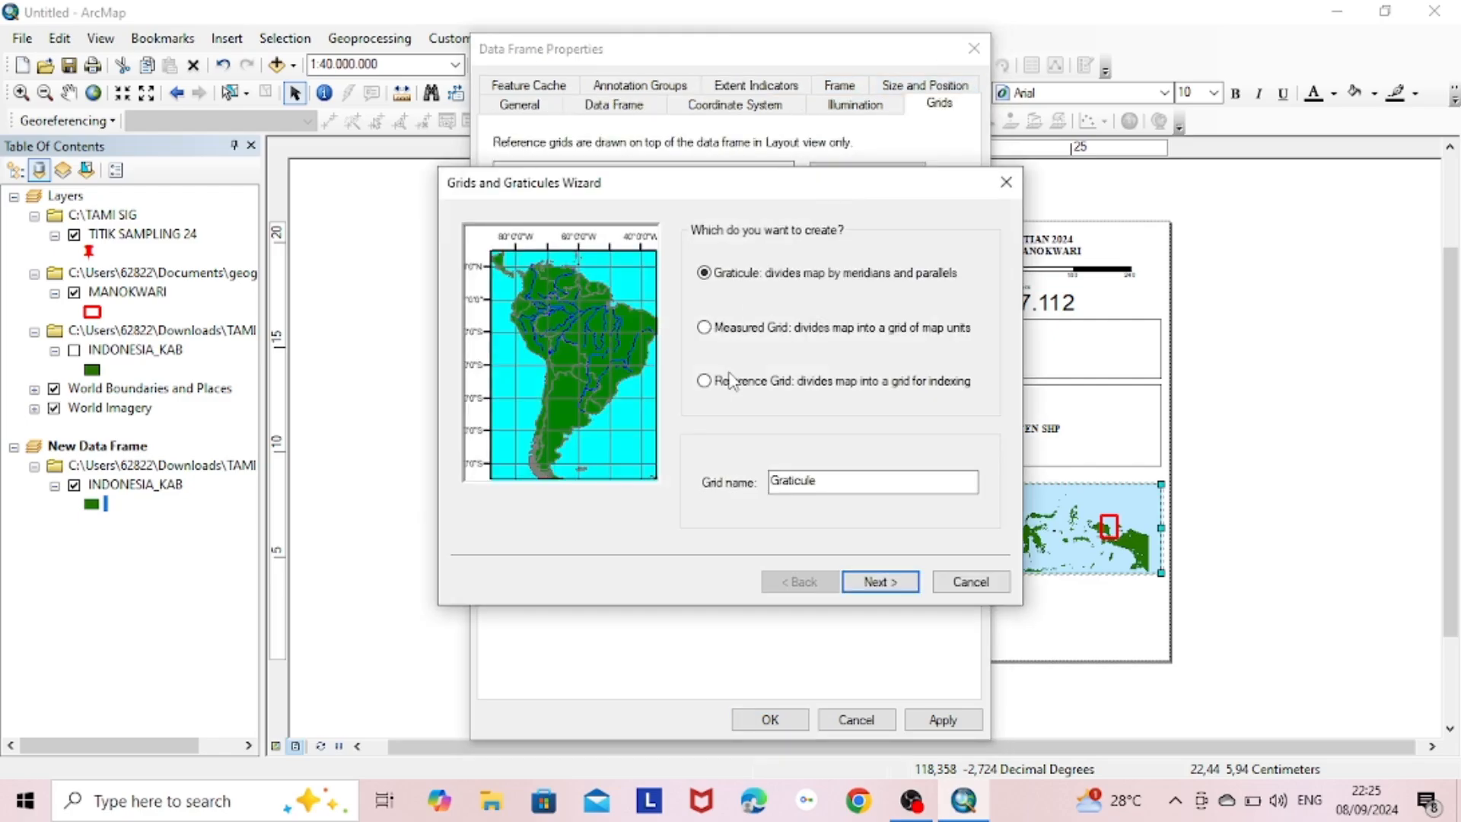
left_click(867, 585)
left_click(868, 585)
left_click(868, 585)
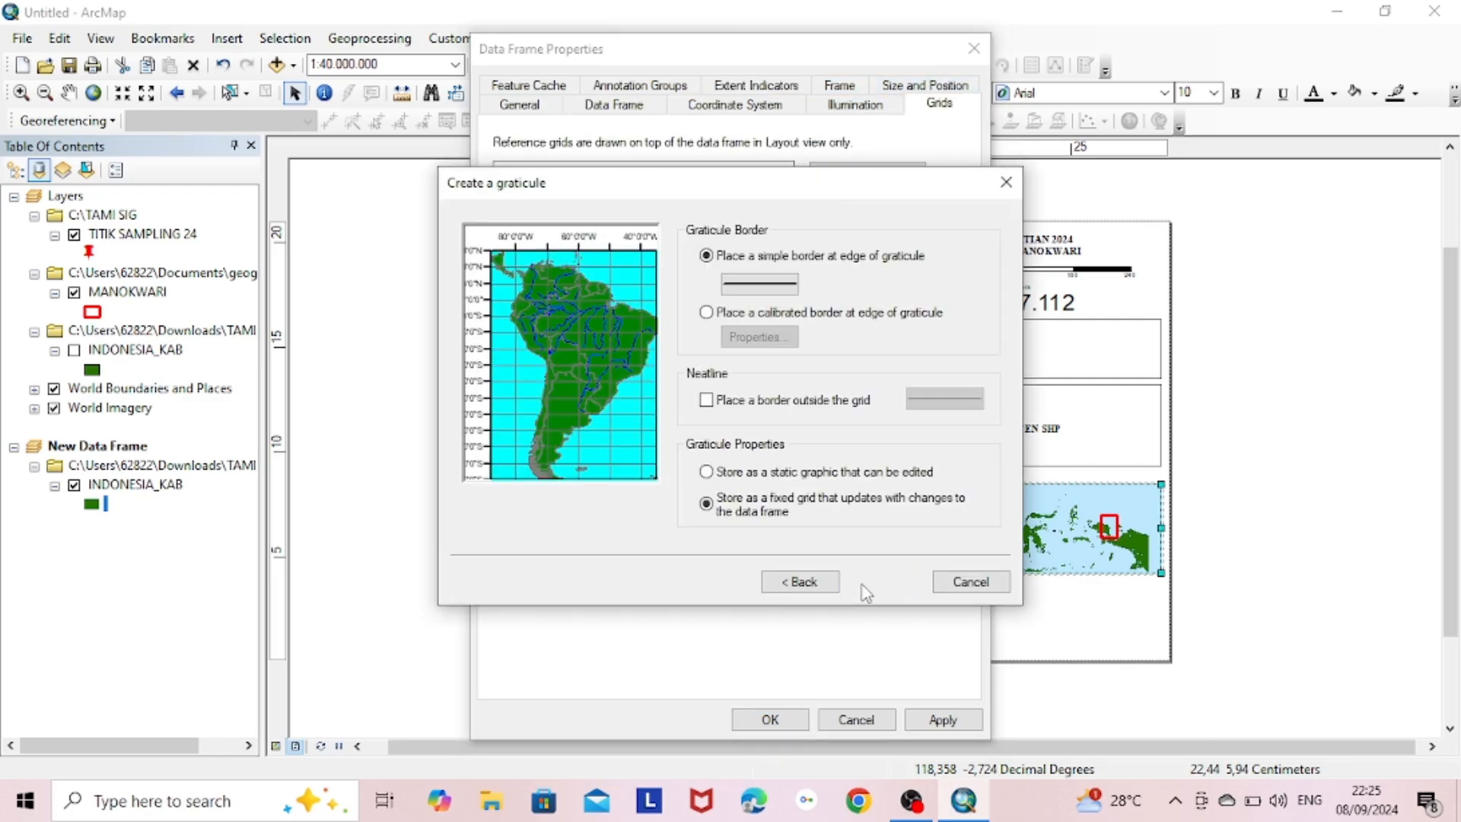
left_click(867, 586)
Make the graticule's left and right labels vertical, and set the label font to Times New Roman at size 10.
left_click(892, 297)
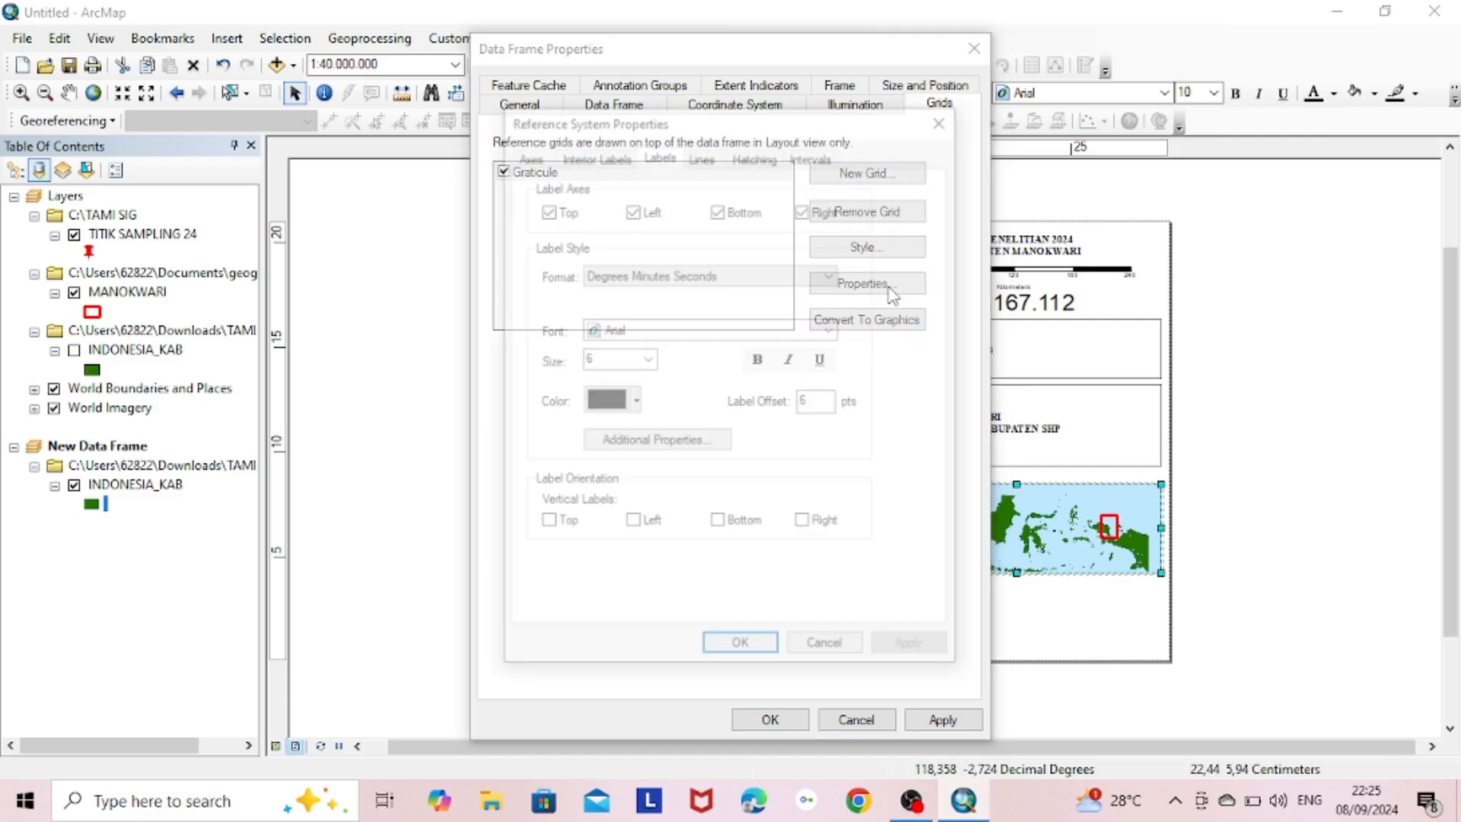
left_click(805, 525)
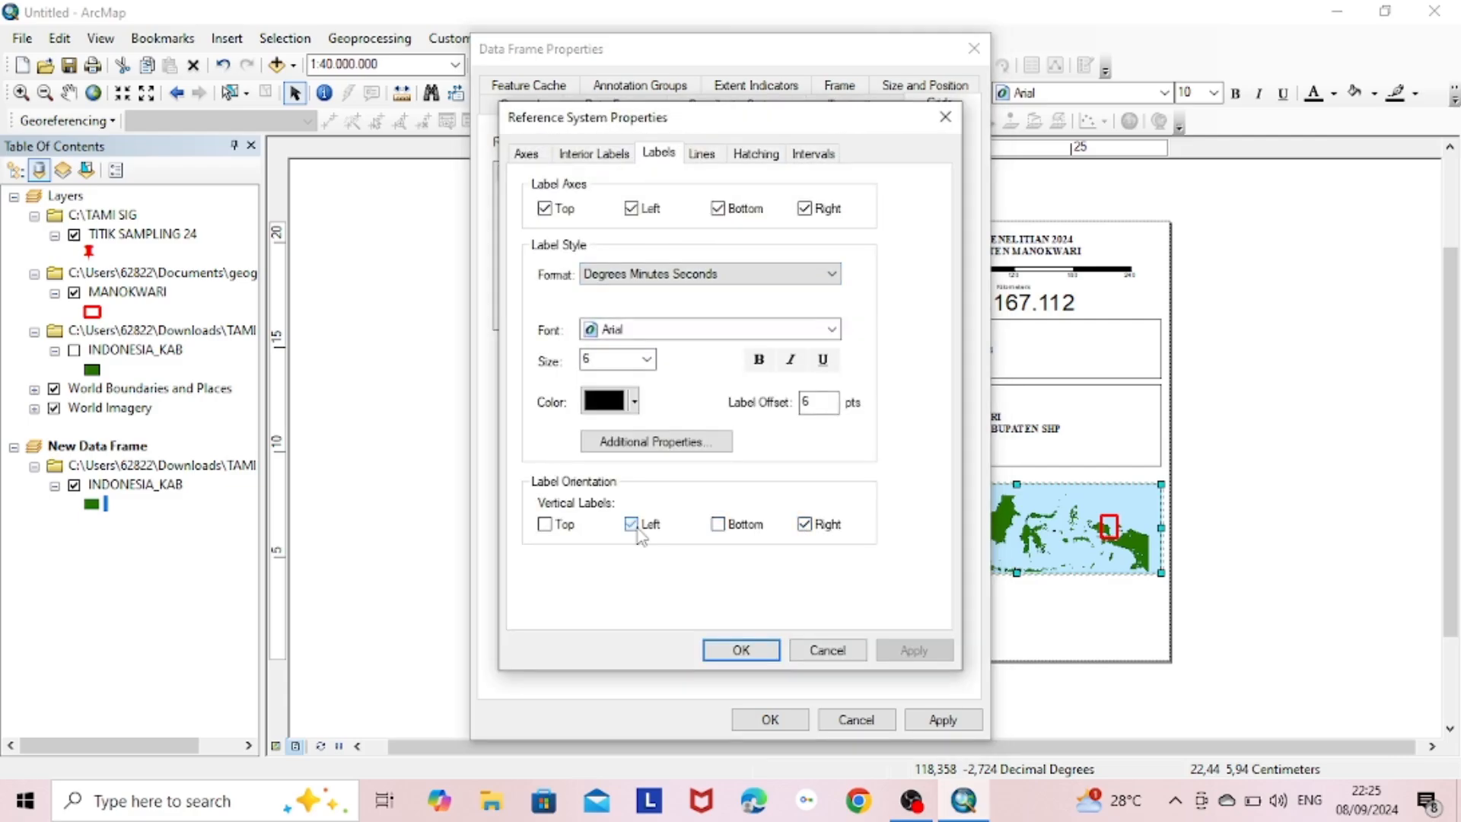
left_click(685, 332)
type("ti")
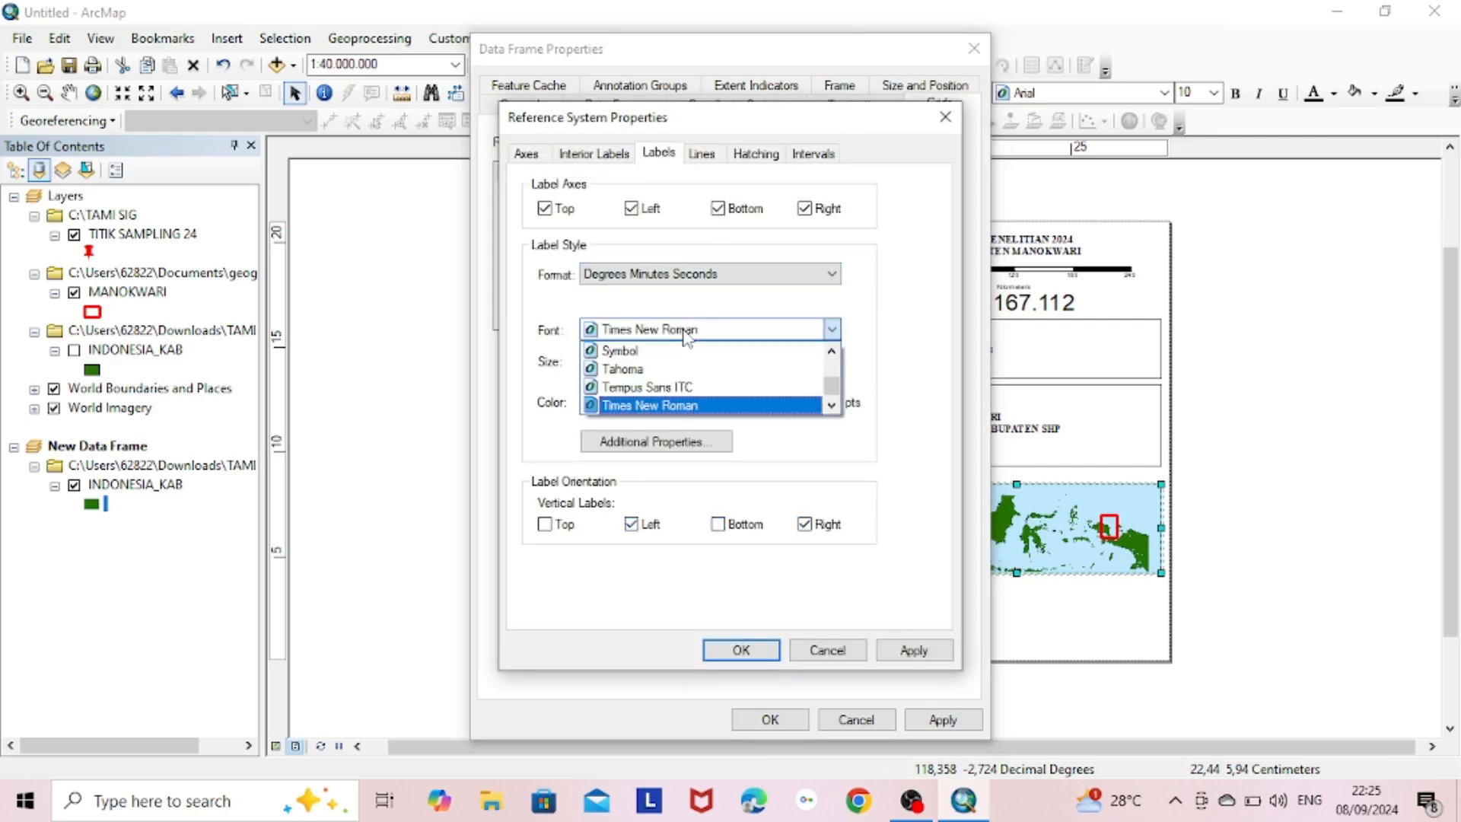
left_click(689, 405)
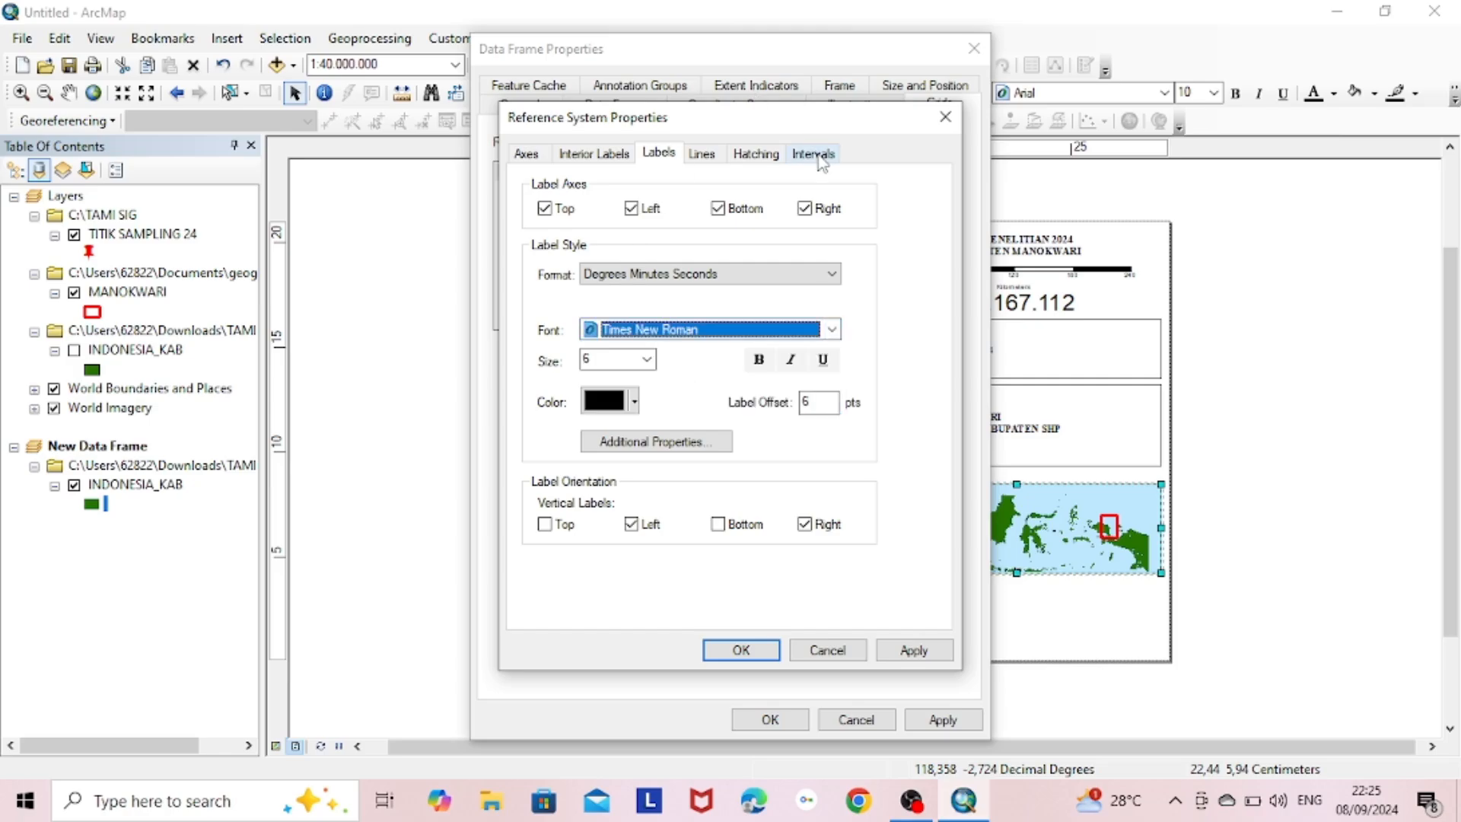
left_click(646, 360)
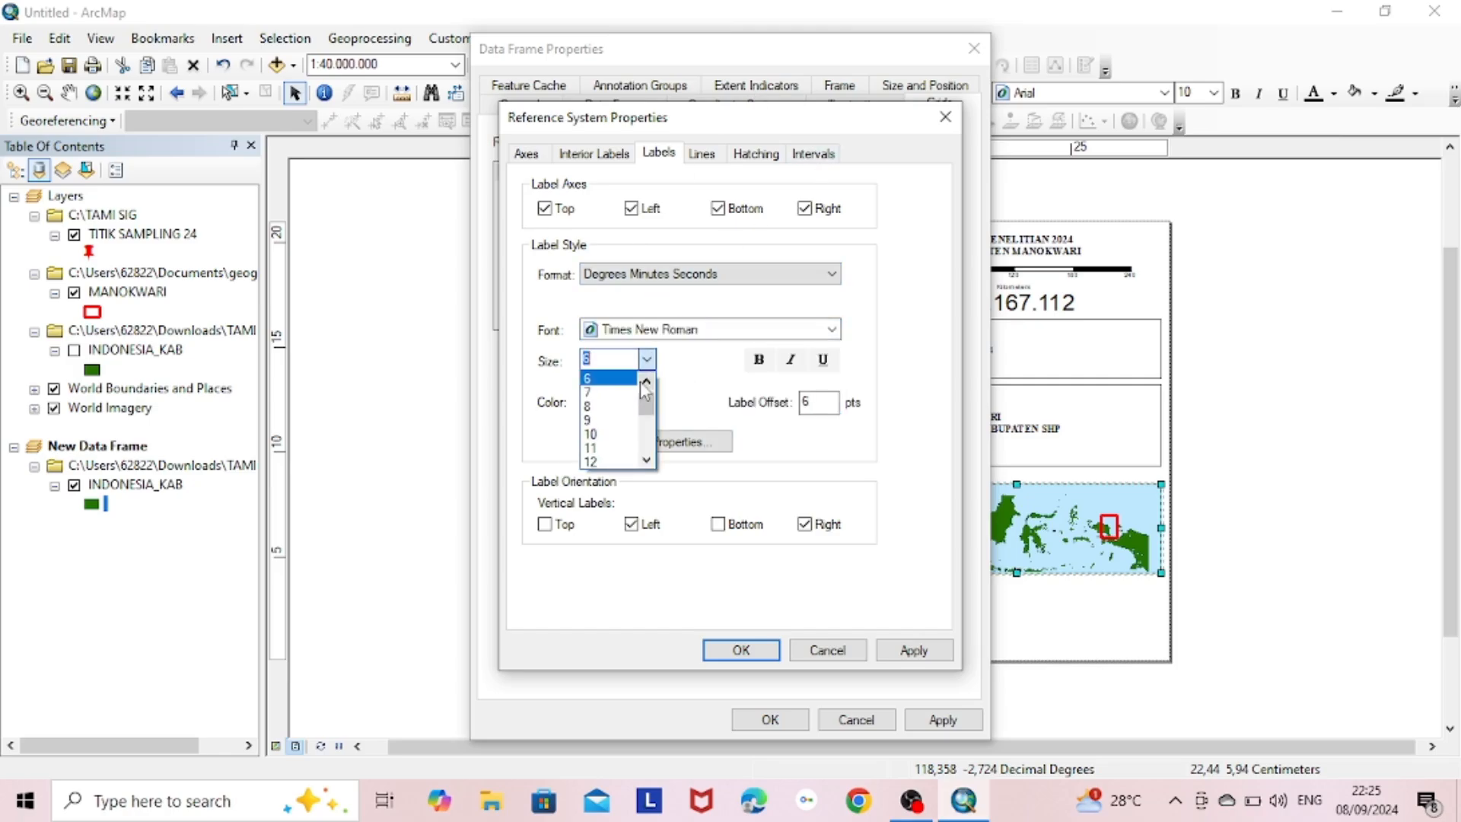
left_click(608, 435)
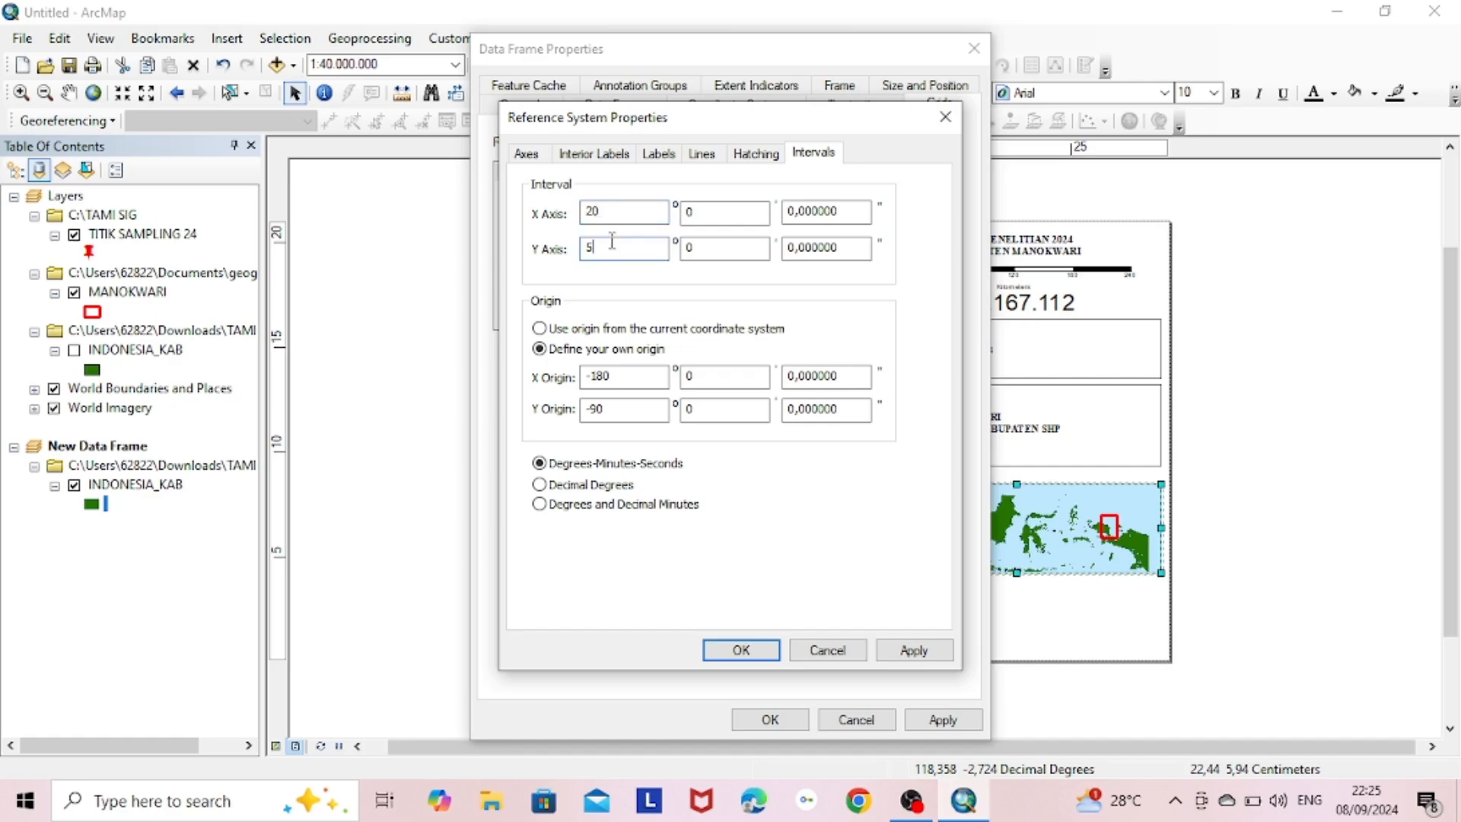
Set the graticule's X and Y intervals to 20 degrees and apply the grid to the inset.
left_click(913, 649)
left_click(742, 650)
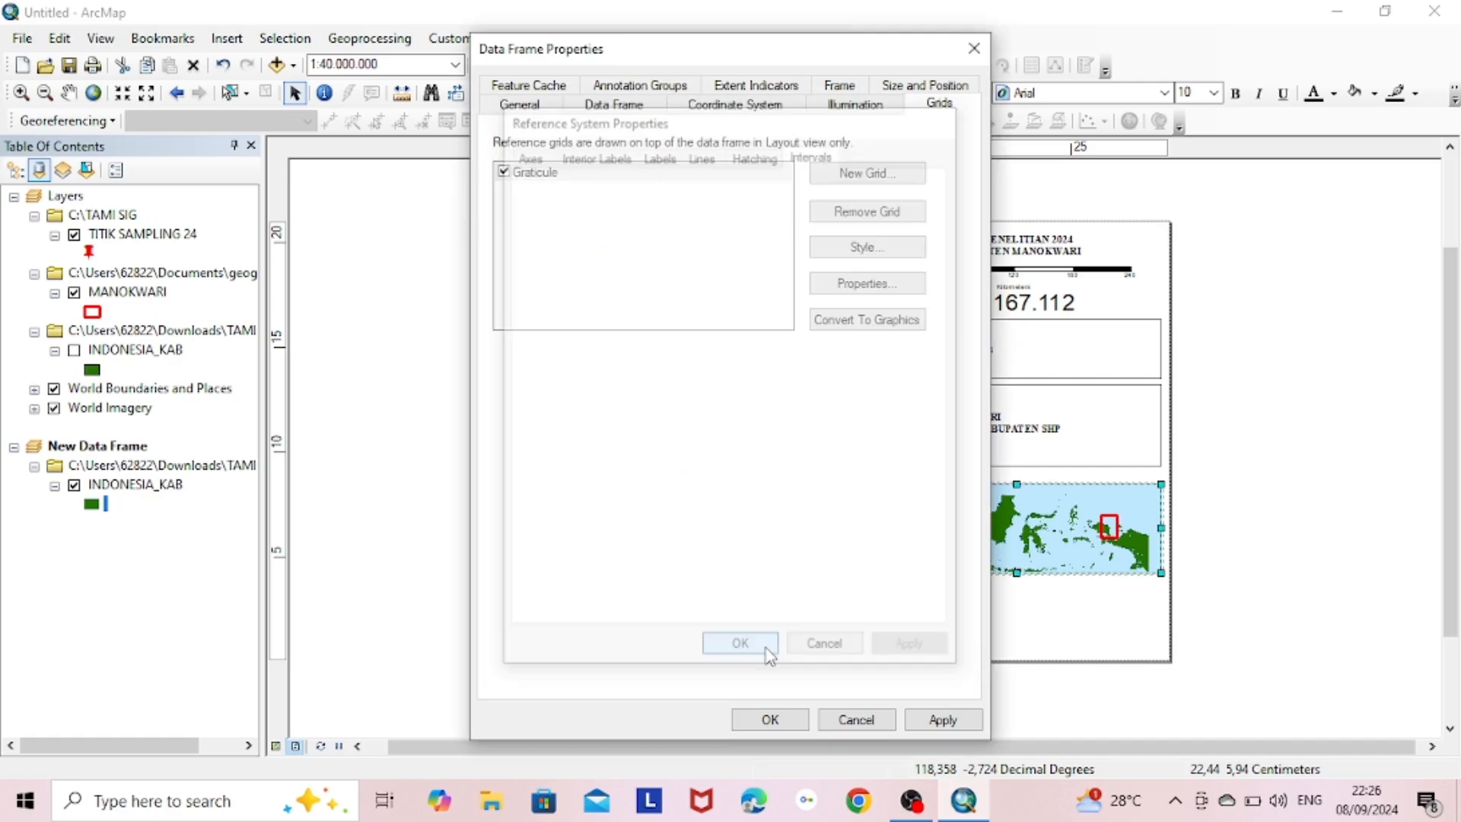
left_click(954, 728)
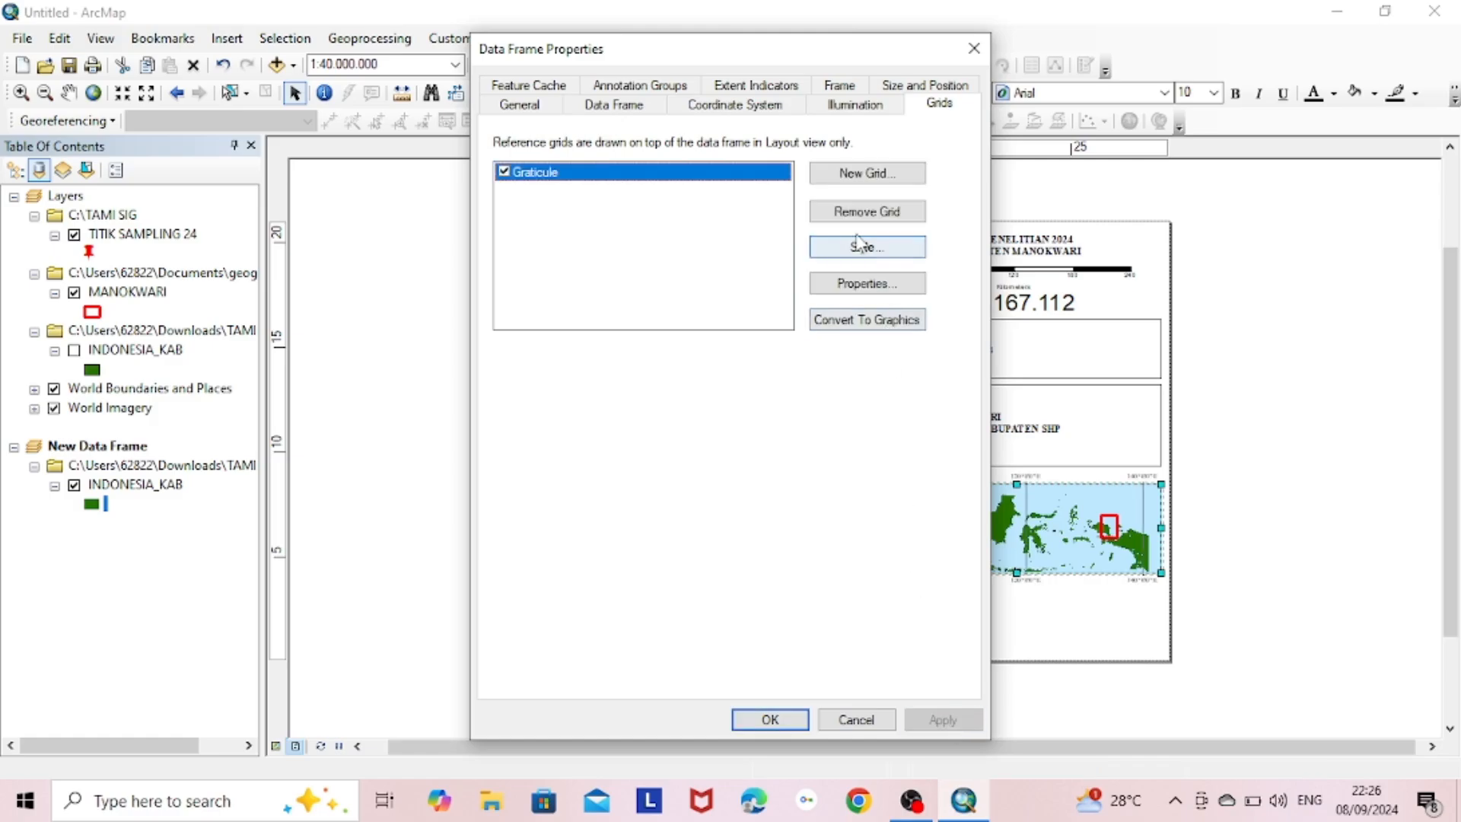
Set the inset graticule's X and Y axis intervals to 5 degrees and apply the change to the data frame.
left_click(866, 283)
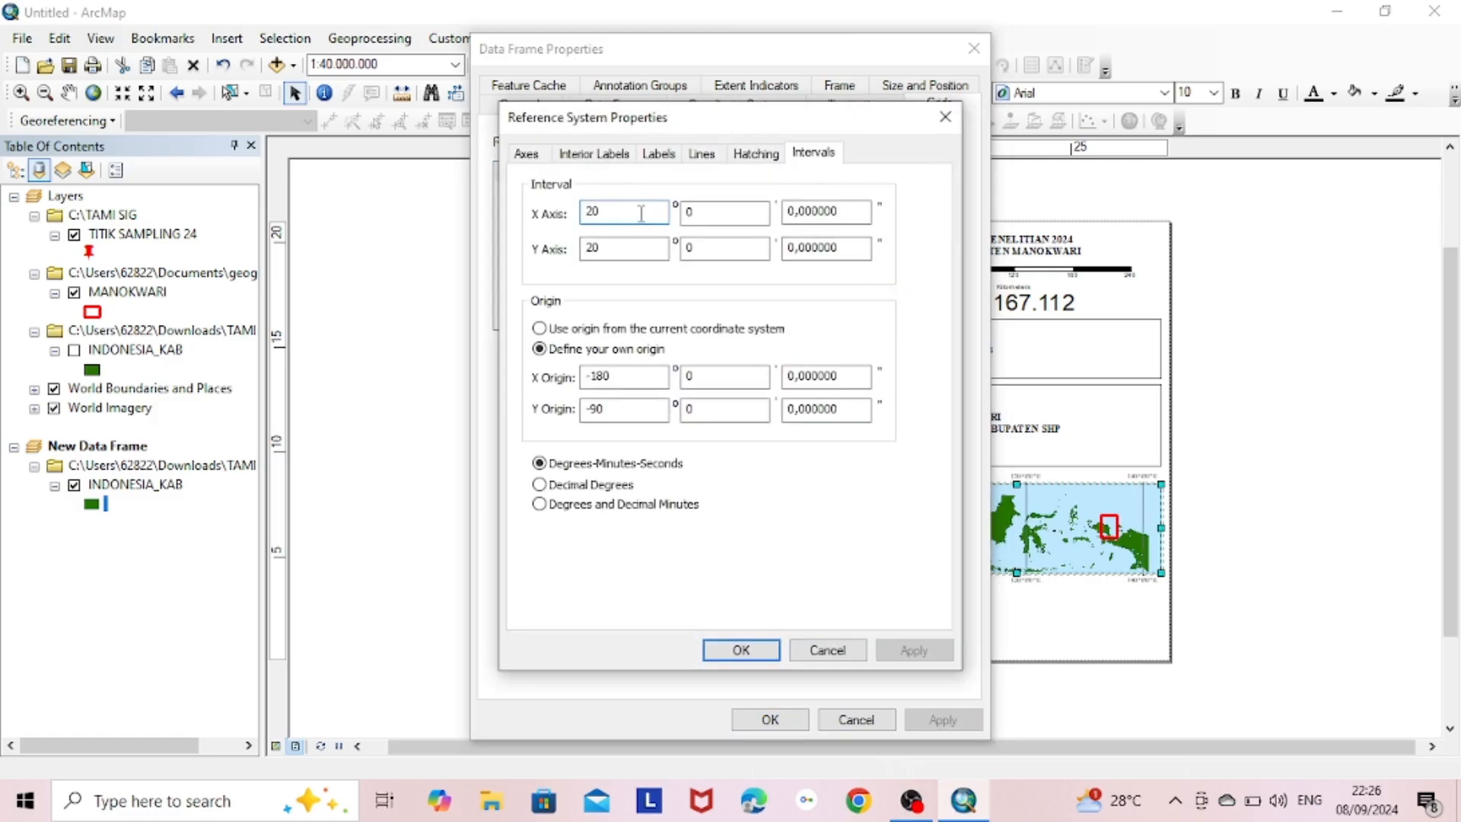
type("2")
key("BackSpace")
type("5")
left_click(637, 245)
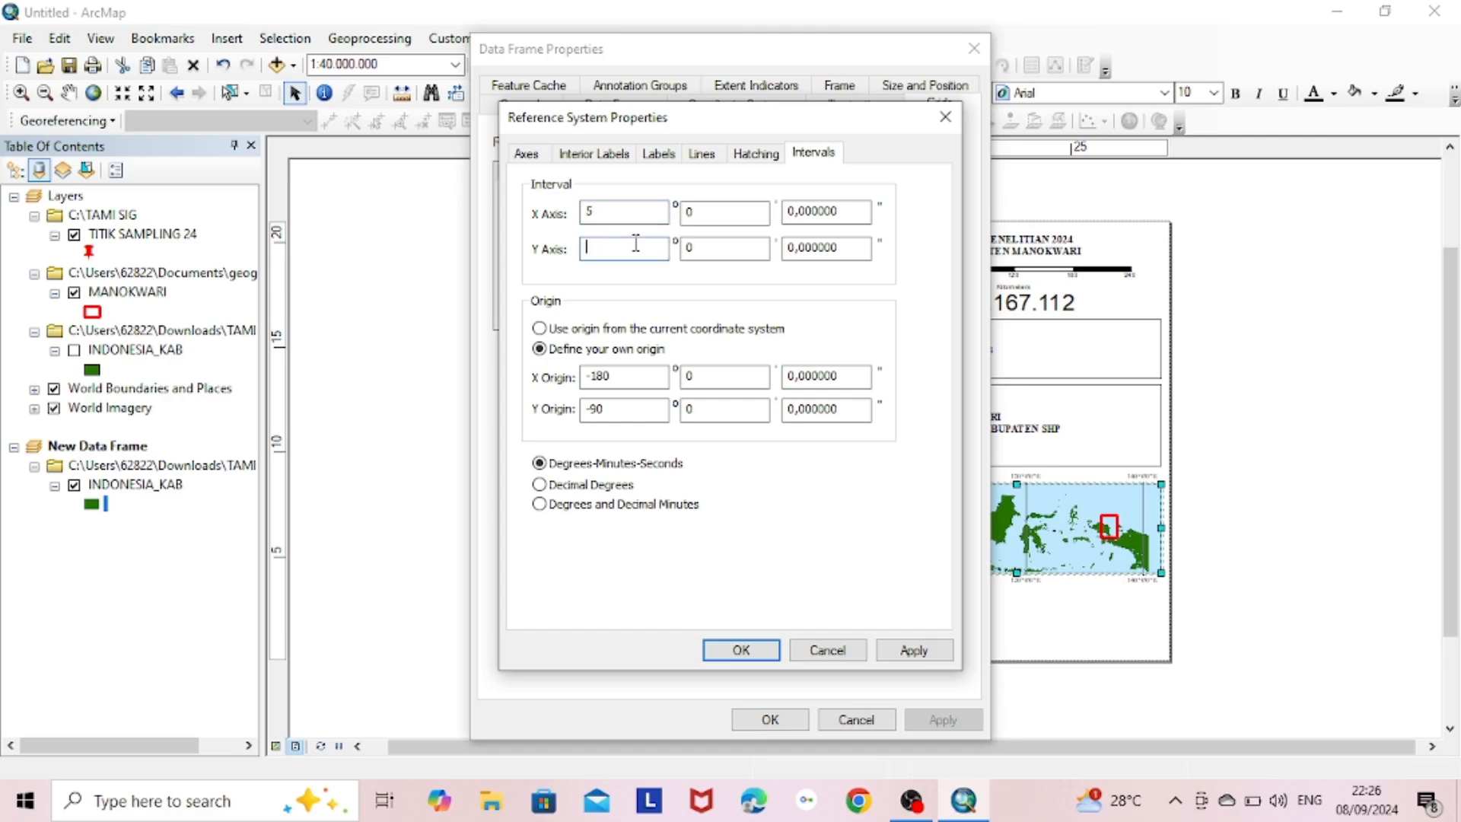
left_click(913, 650)
left_click(830, 651)
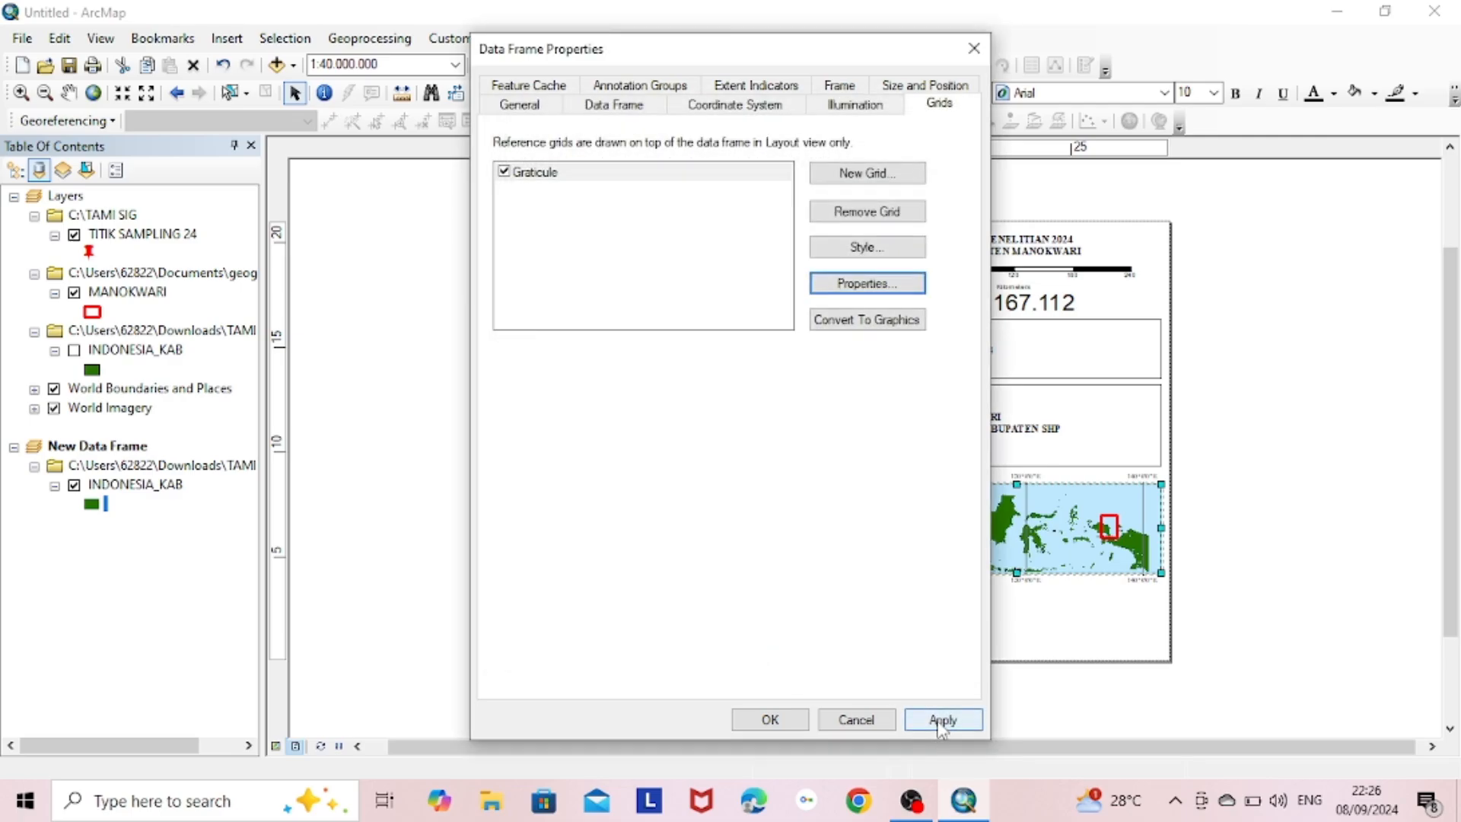
left_click(942, 720)
left_click(799, 720)
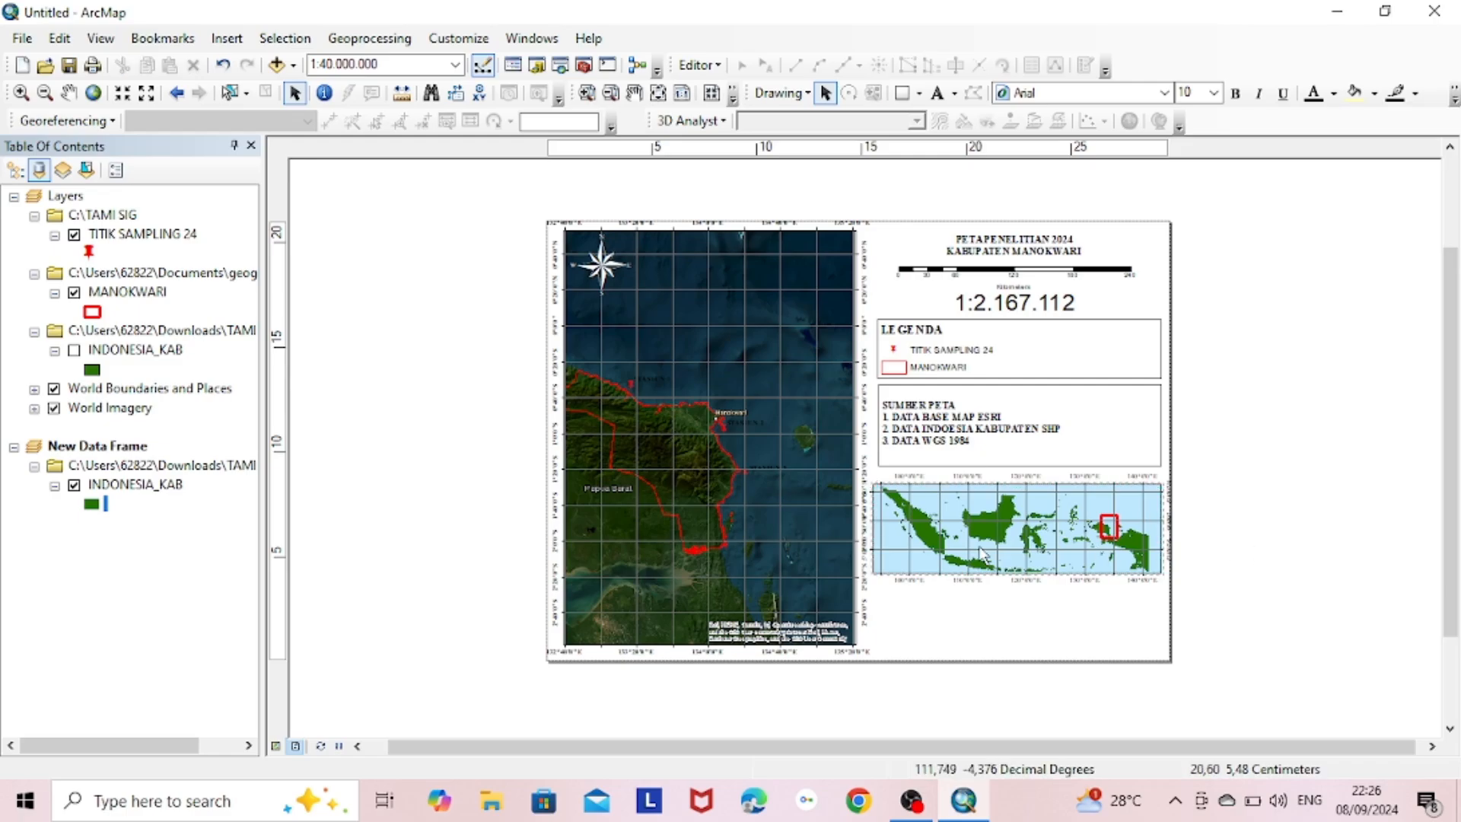
Draw a rectangle about 13.6 by 3.2 cm beneath the Indonesia inset and set its fill to no color.
left_click(908, 92)
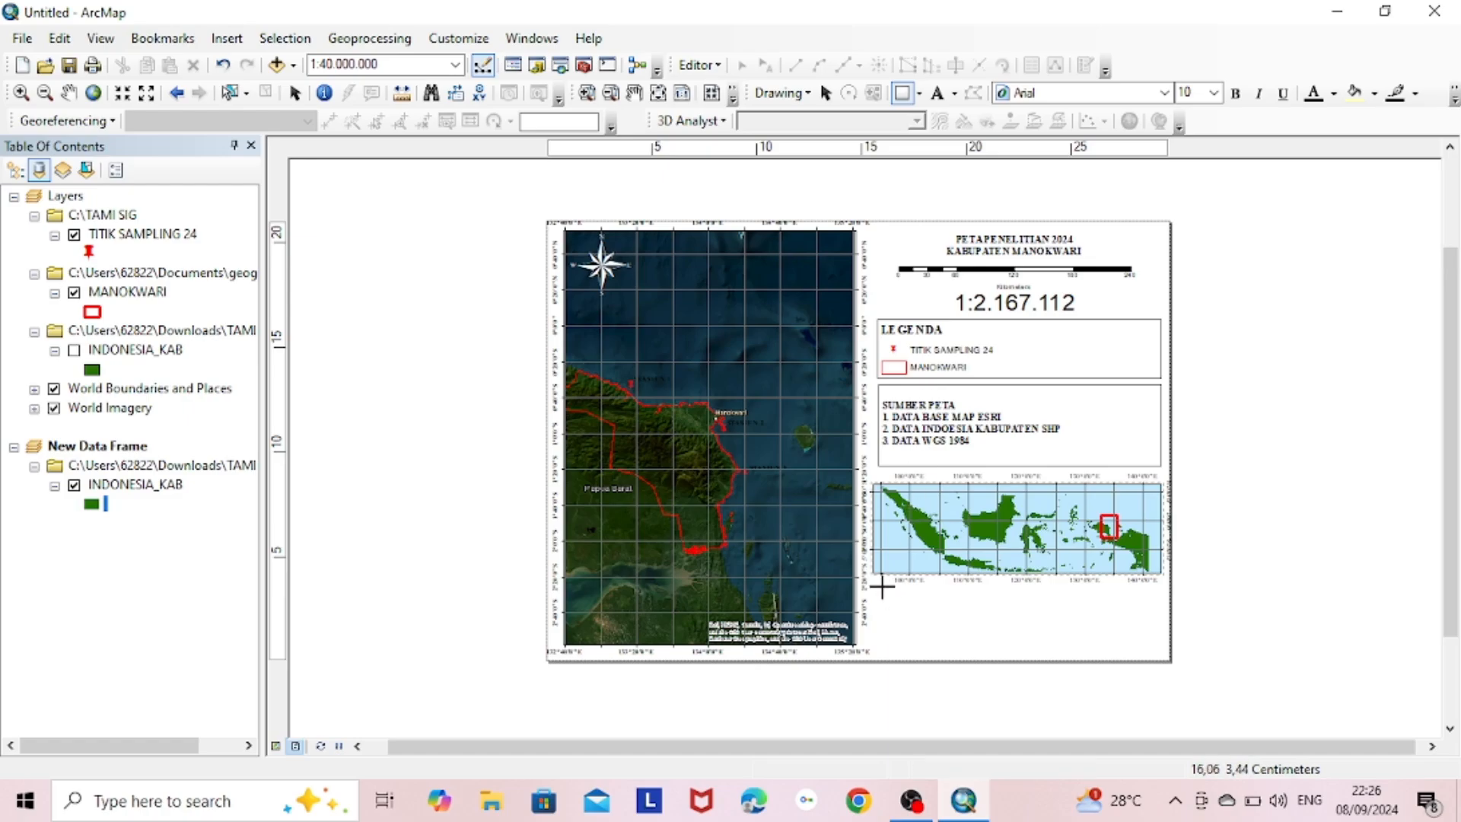
left_click_drag(873, 585, 1160, 651)
right_click(1077, 615)
left_click(1134, 594)
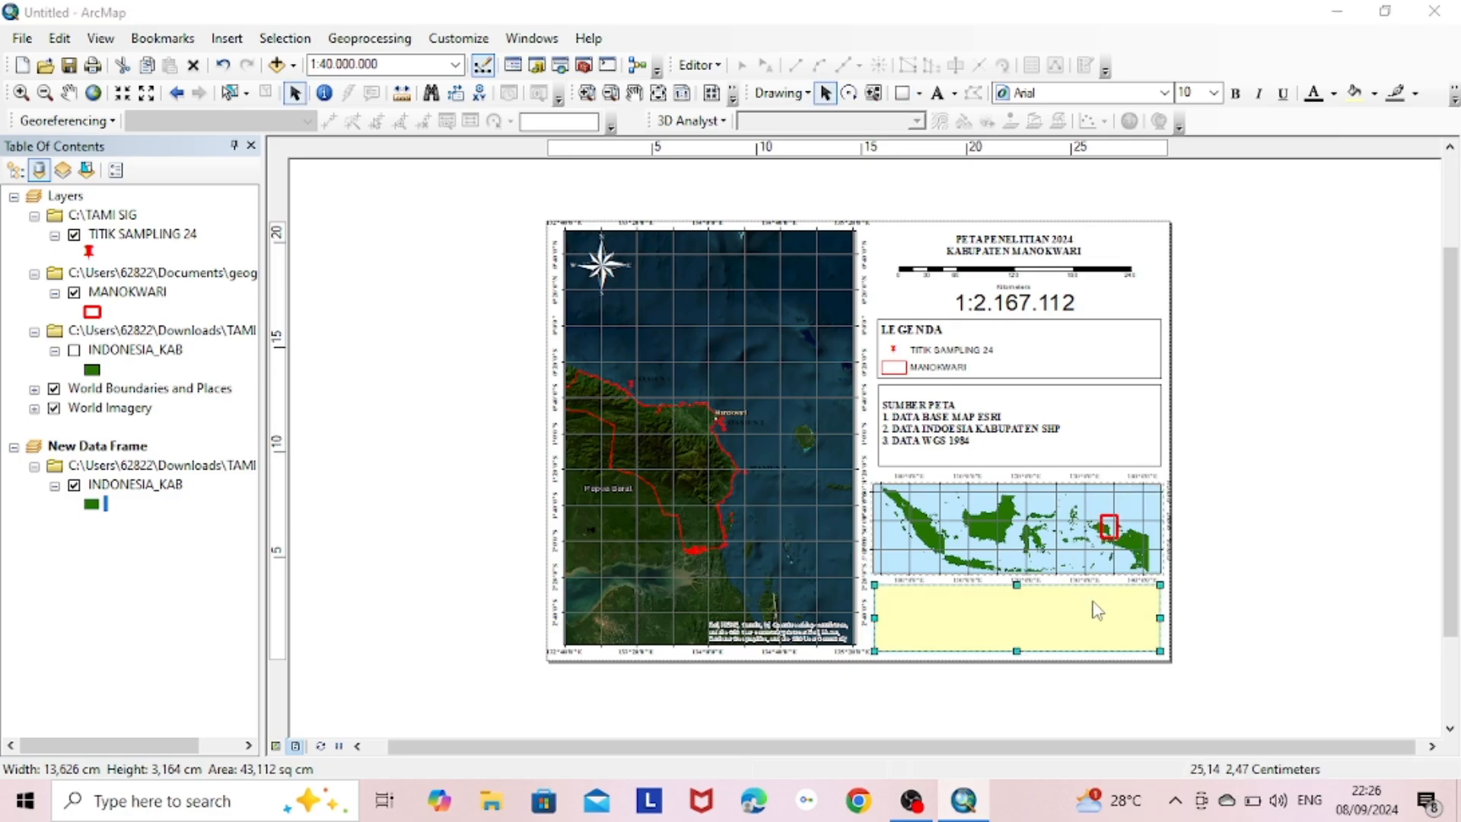
left_click(667, 304)
left_click(761, 328)
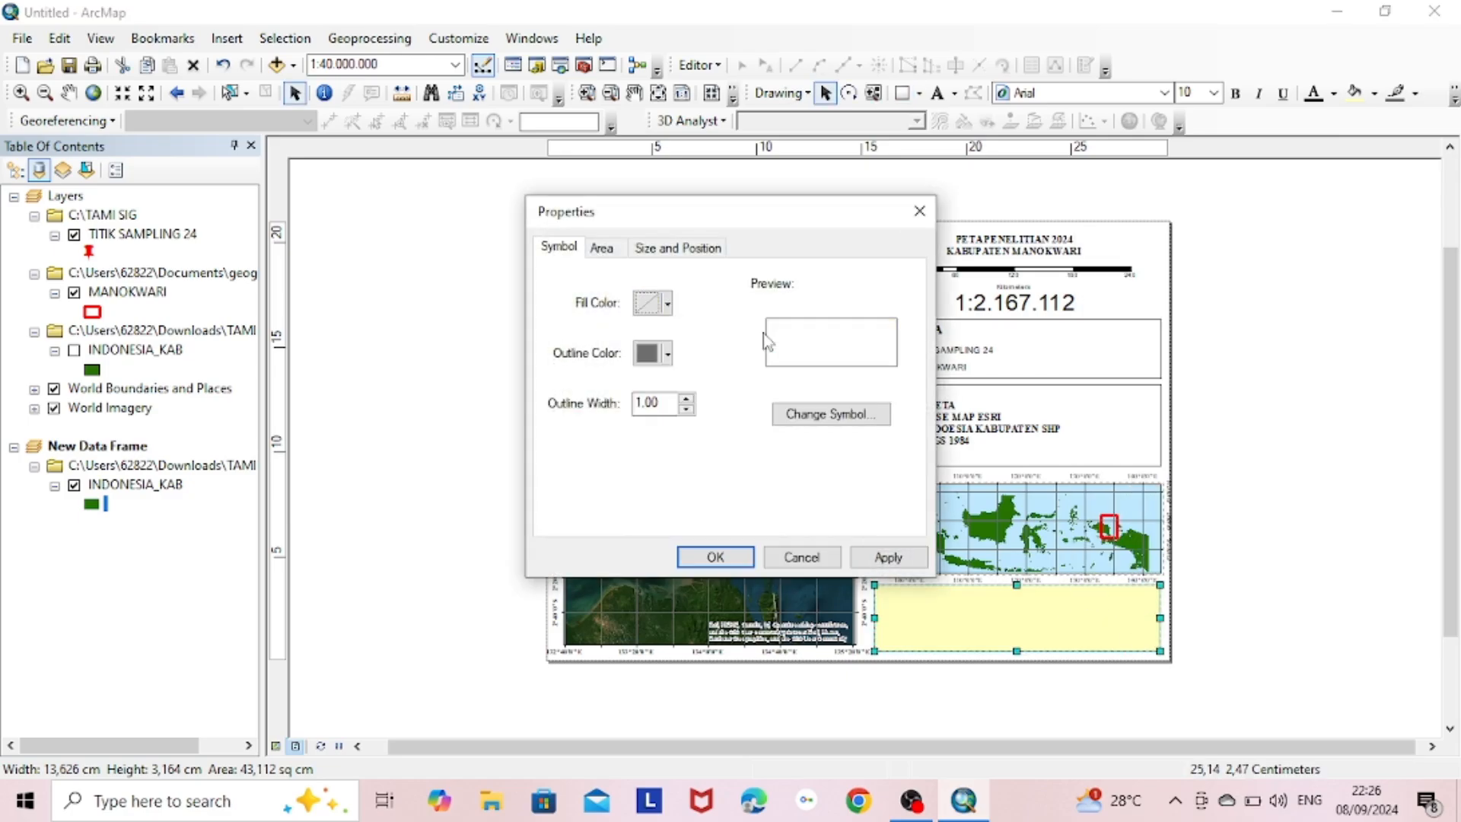
left_click(889, 563)
left_click(715, 557)
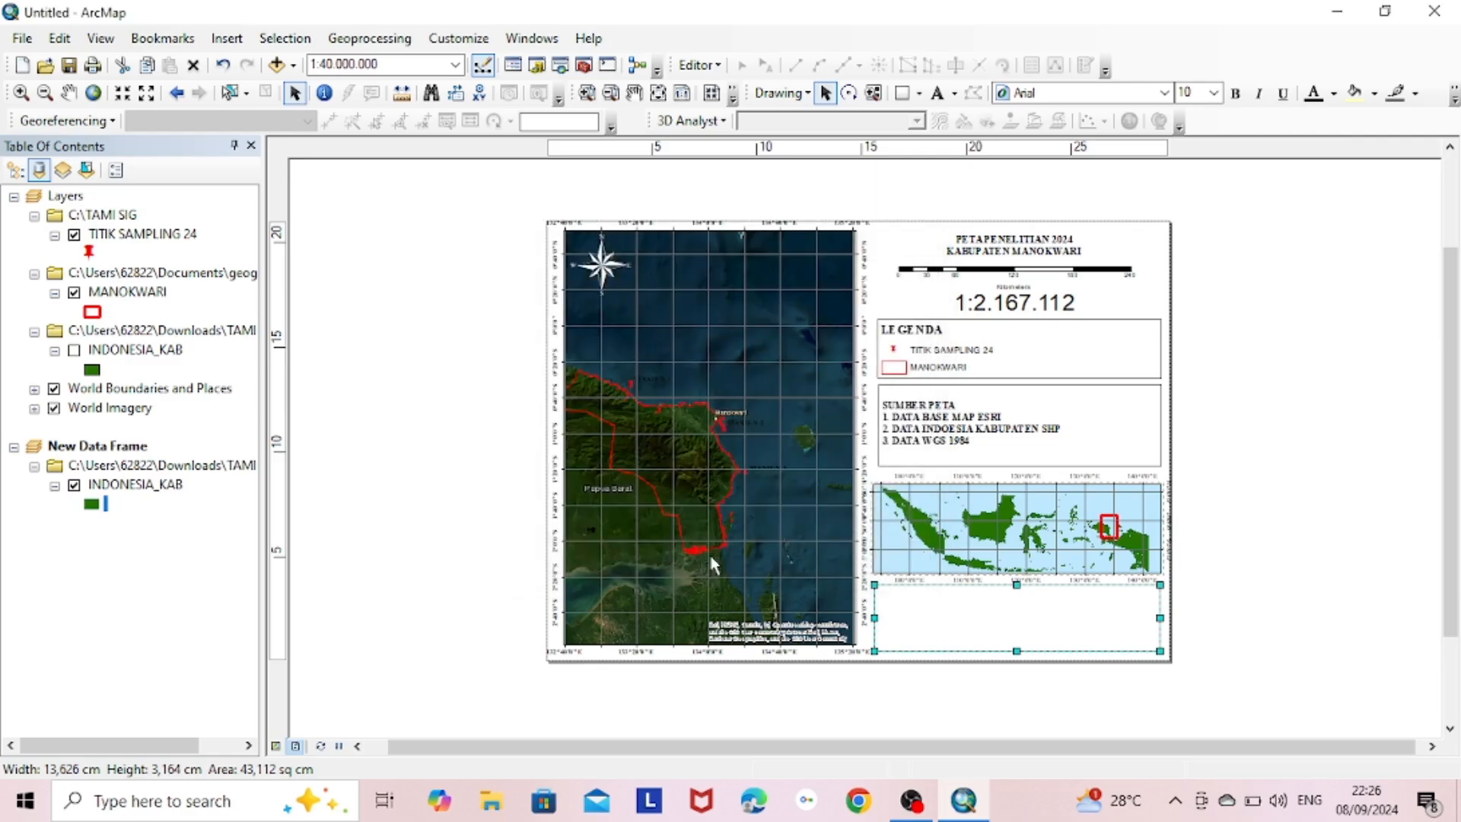
Insert the university logo picture cropped-LOGO-UR-TERBARU-1016x1024 from the Downloads folder into the layout.
left_click(226, 38)
left_click(302, 288)
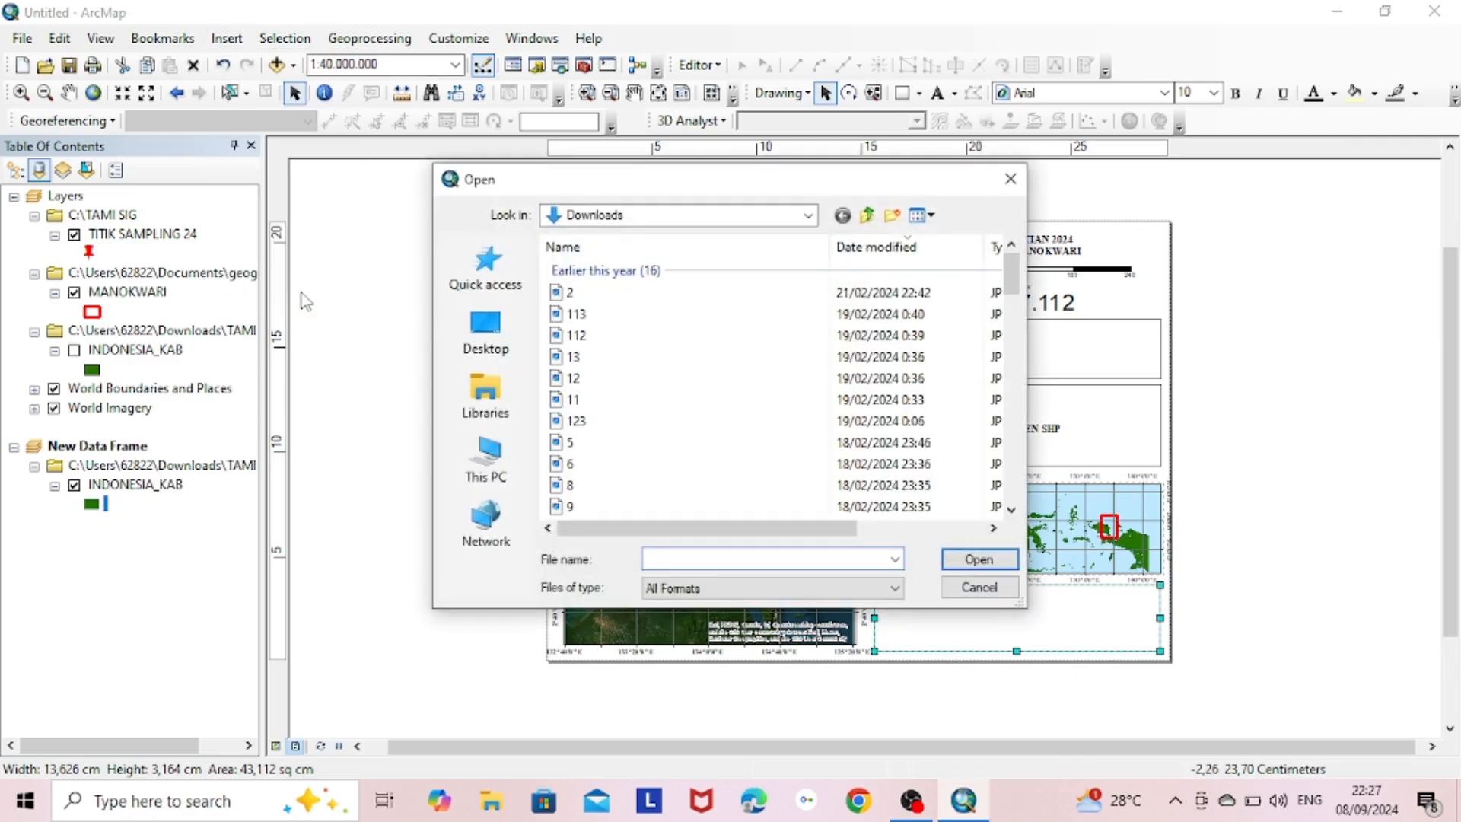
scroll(1012, 293, "down", 2)
scroll(1012, 293, "down", 10)
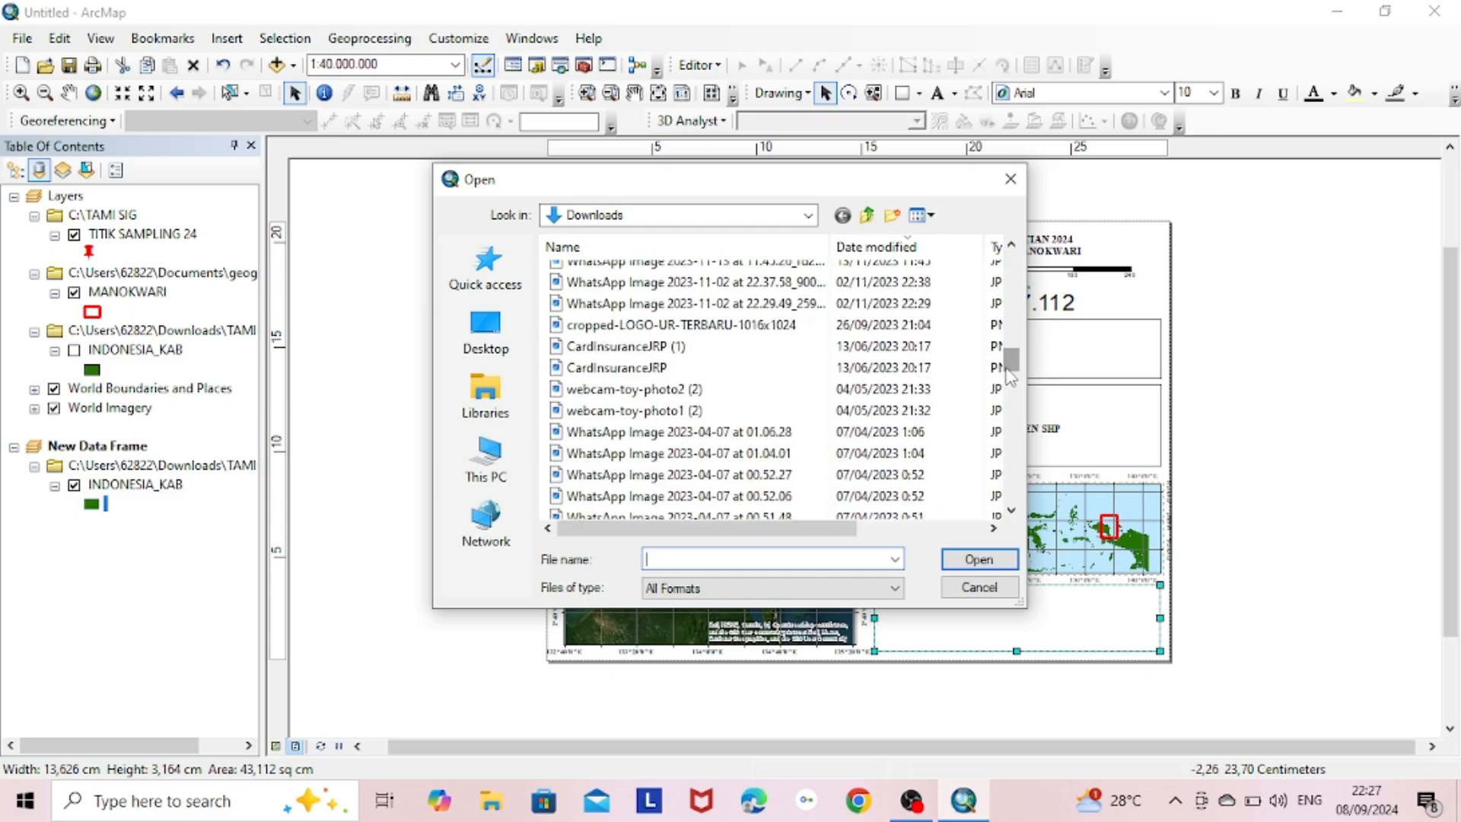
left_click(681, 325)
left_click(978, 560)
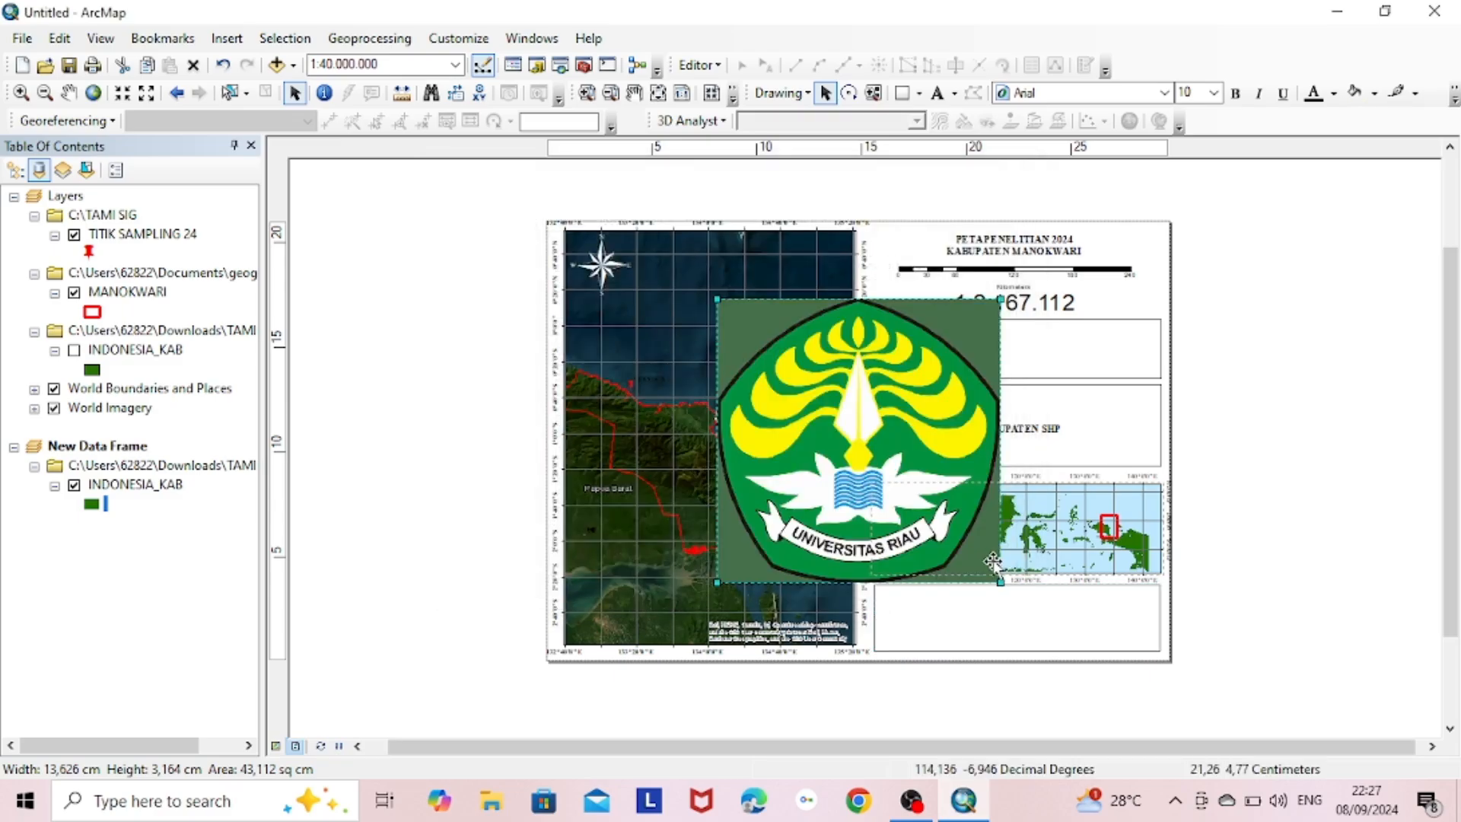
Shrink the university logo and place it at the left end of the empty box beneath the inset.
left_click_drag(1000, 583, 936, 648)
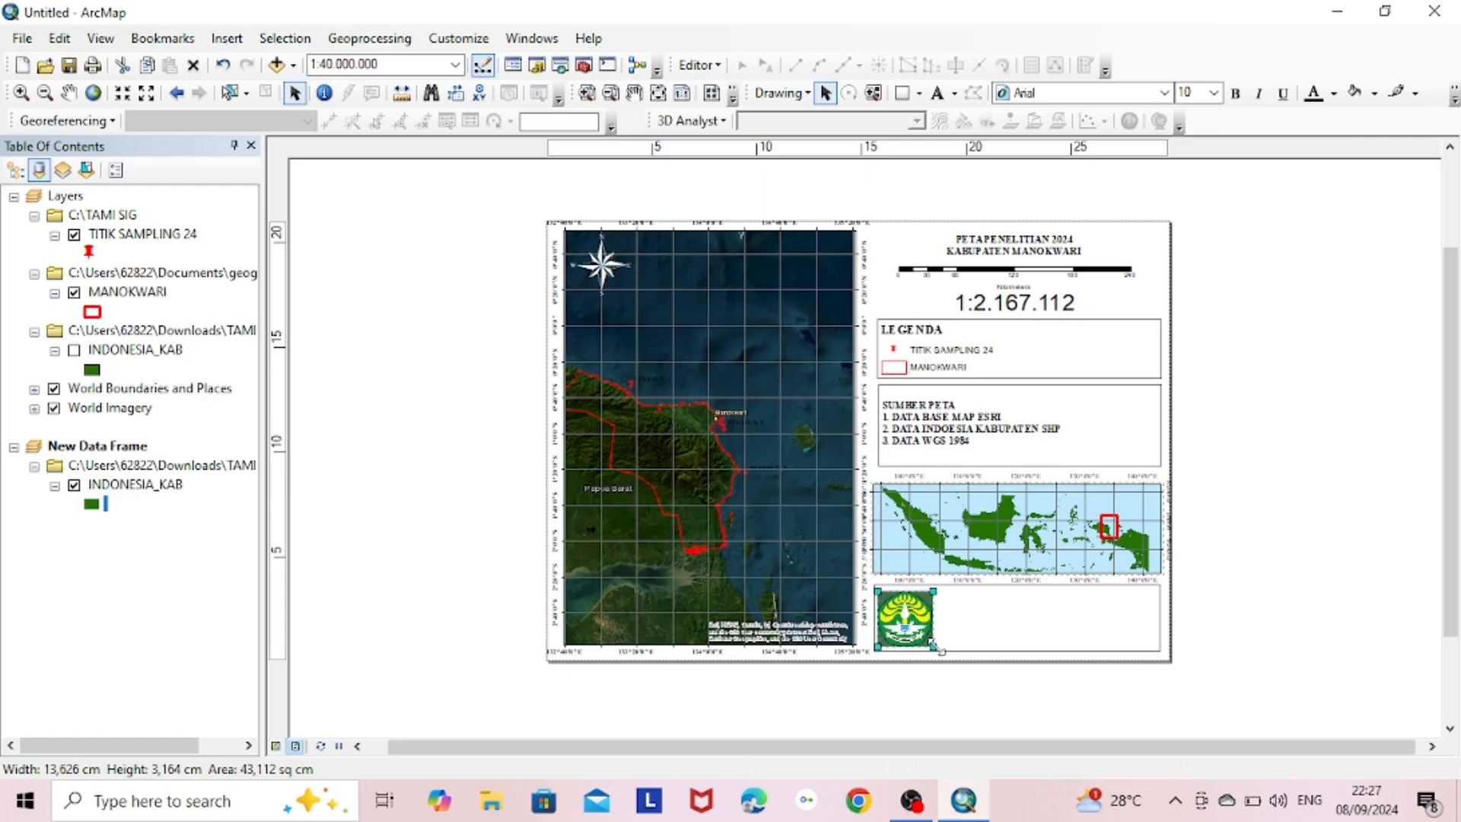
left_click(1248, 613)
left_click(920, 606)
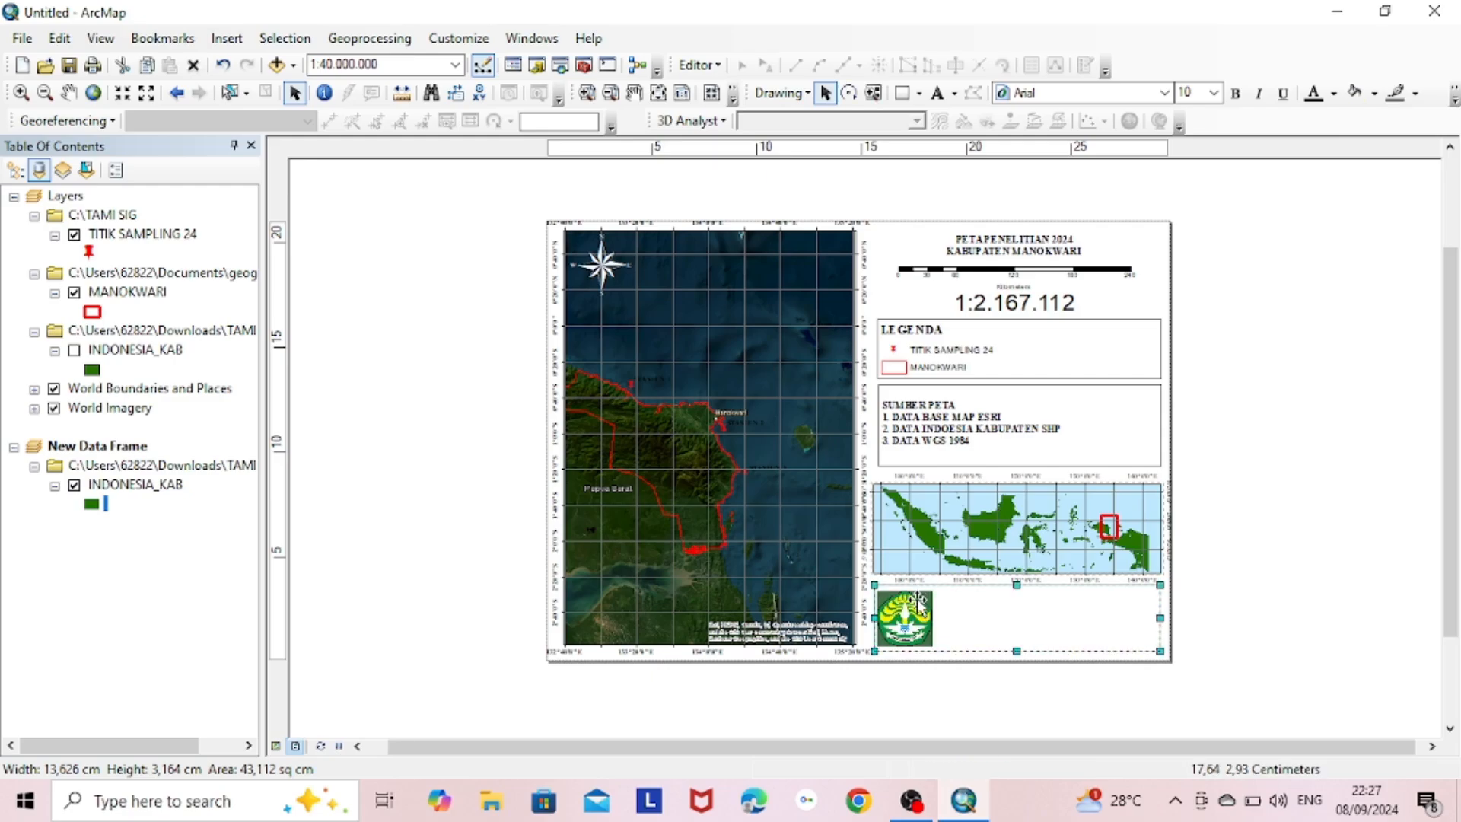
left_click(1212, 560)
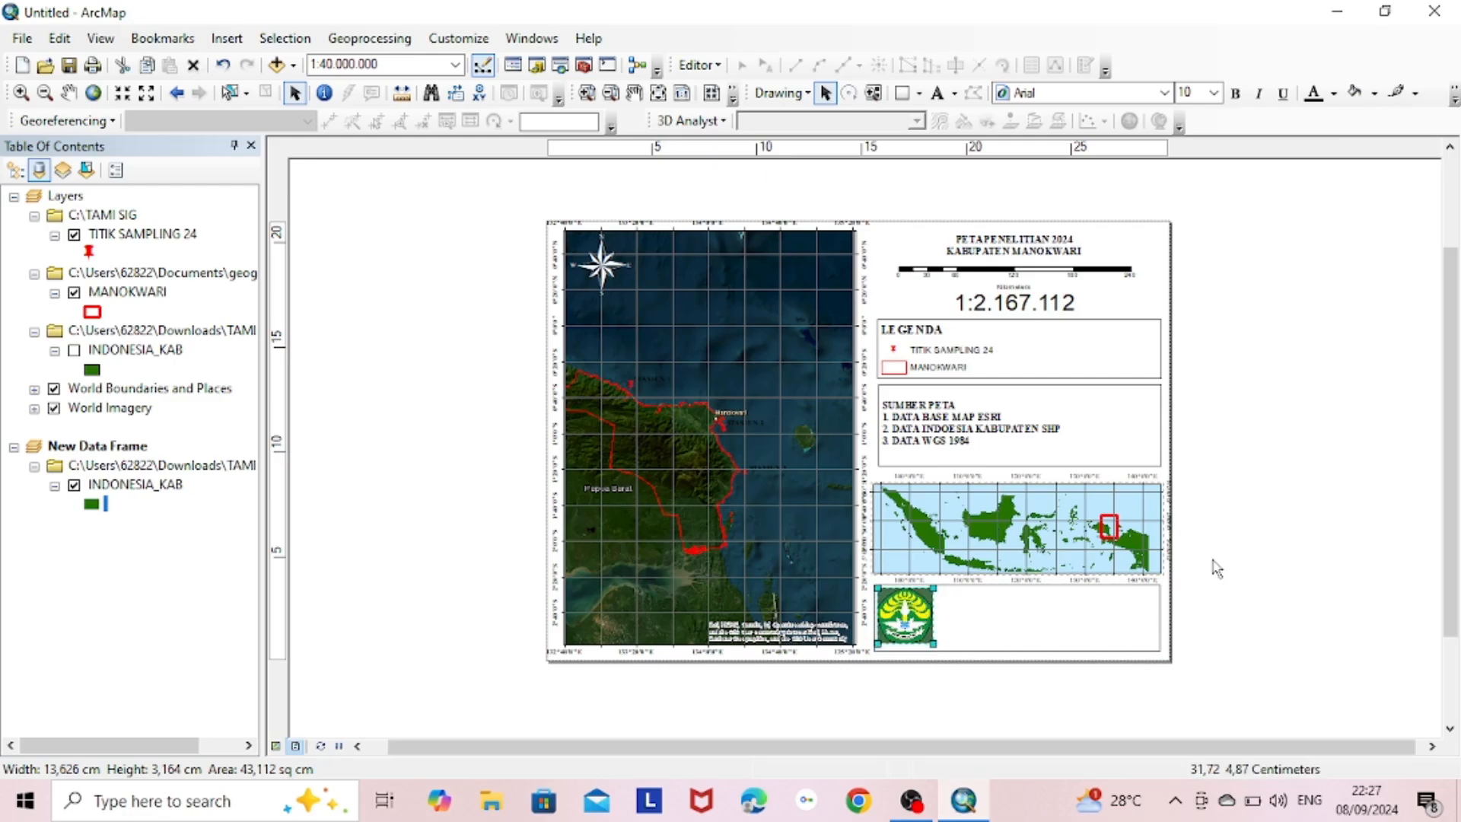
left_click(910, 614)
left_click(1257, 587)
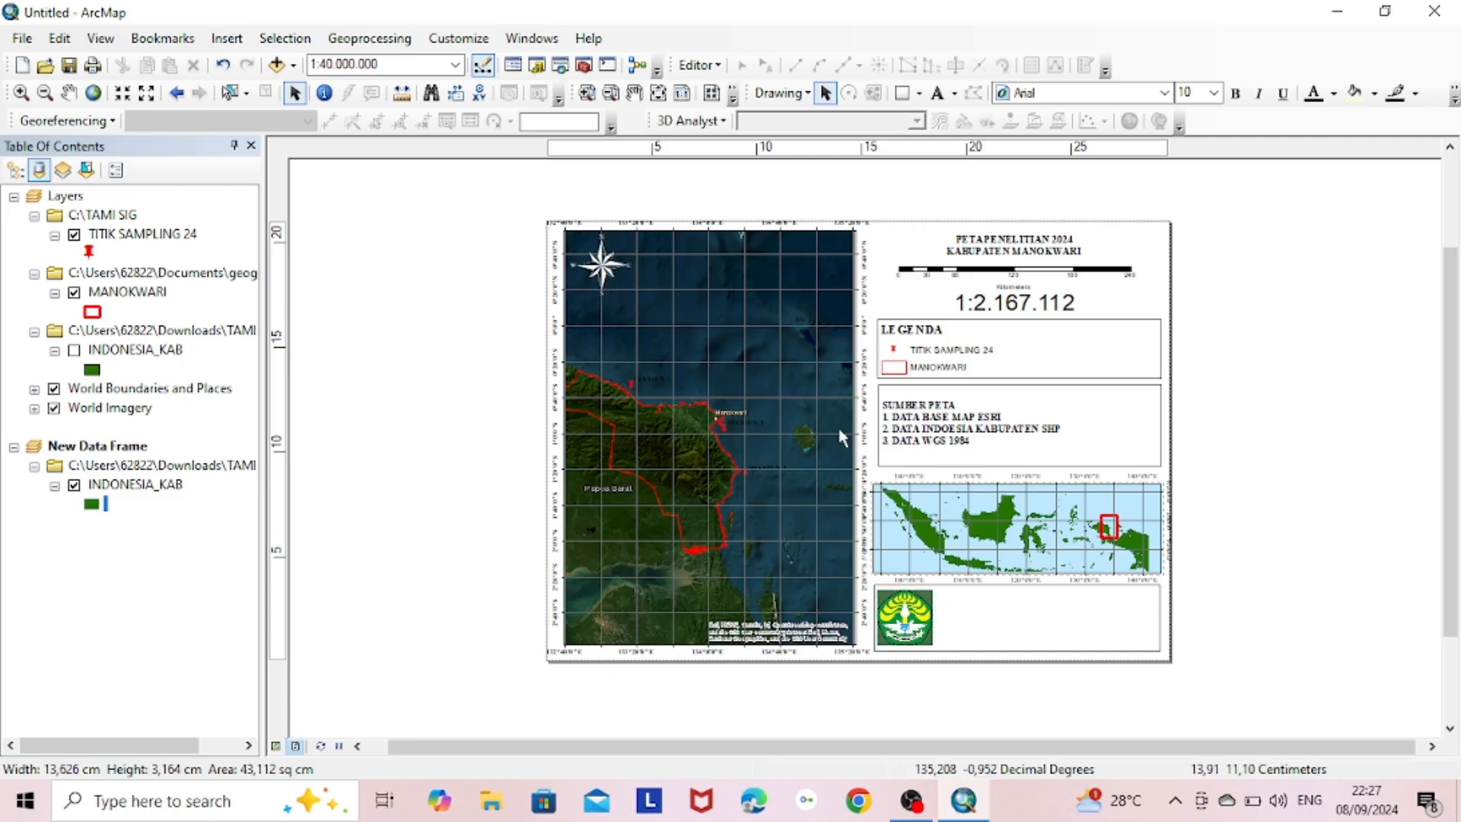
Add centred text with the author's full name, student number and ILMU KELAUTAN, in bold Times New Roman 16.
left_click(939, 93)
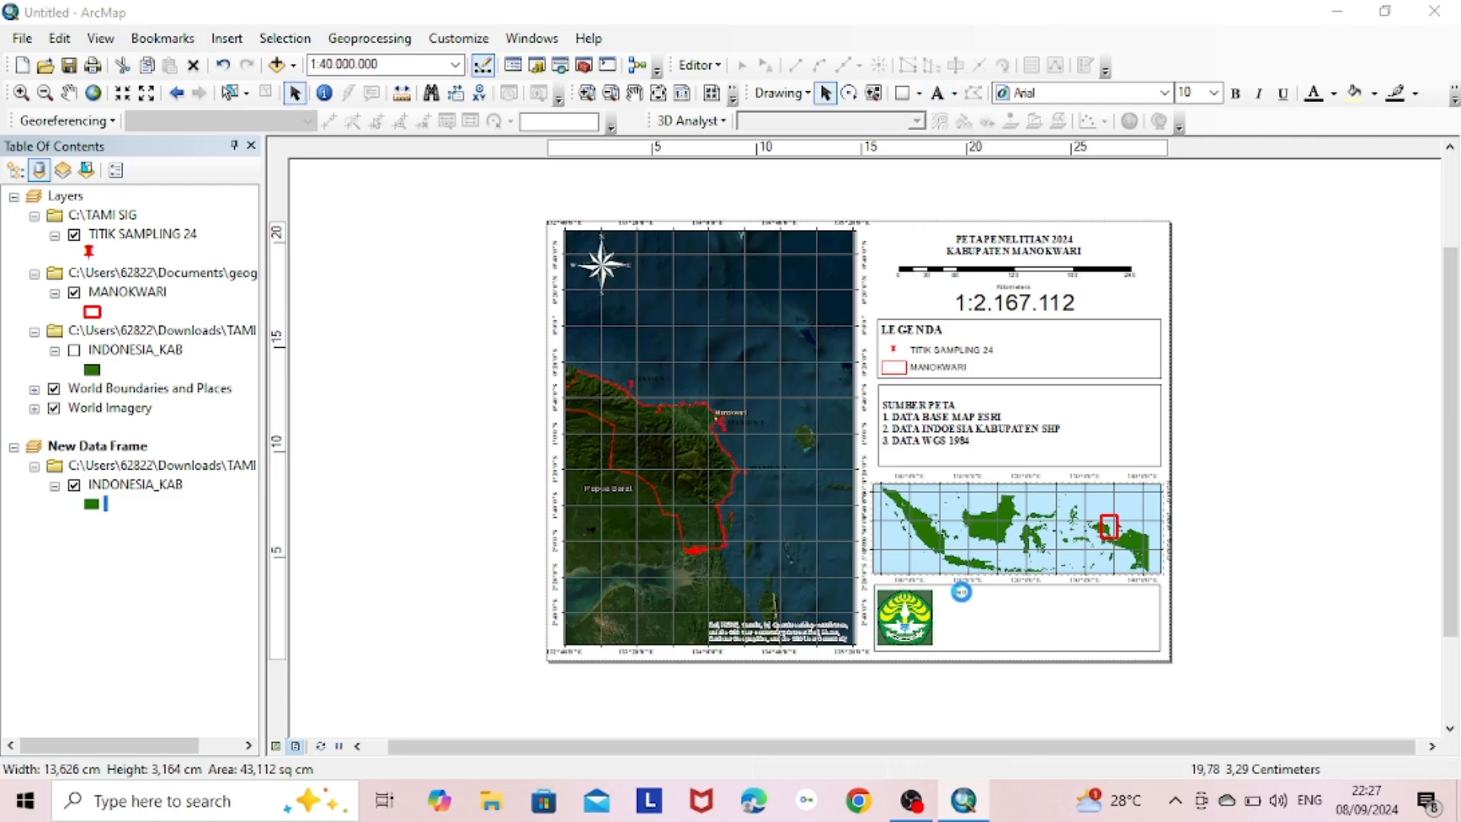
double_click(961, 592)
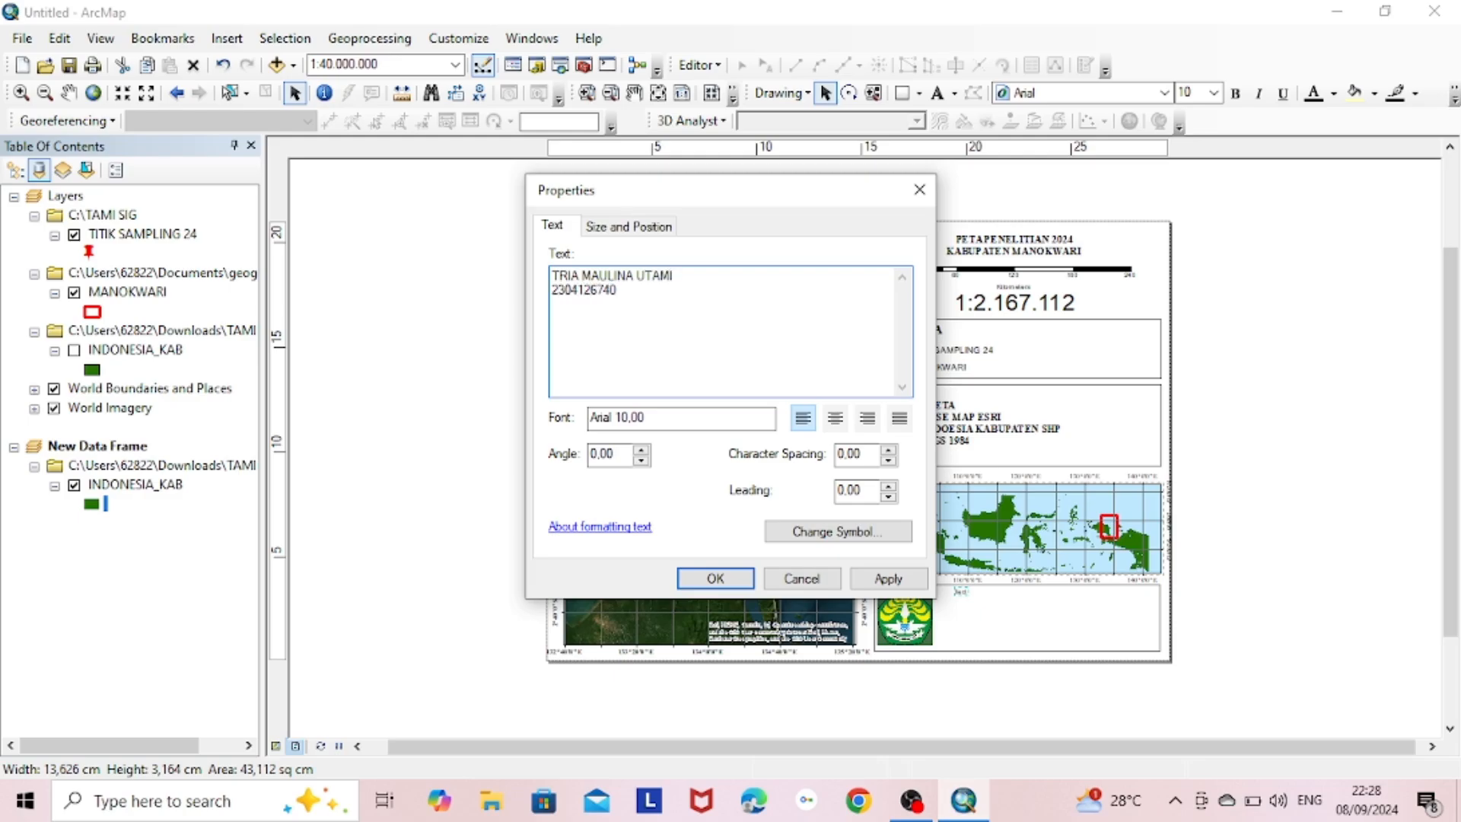
type("ELAUTAN")
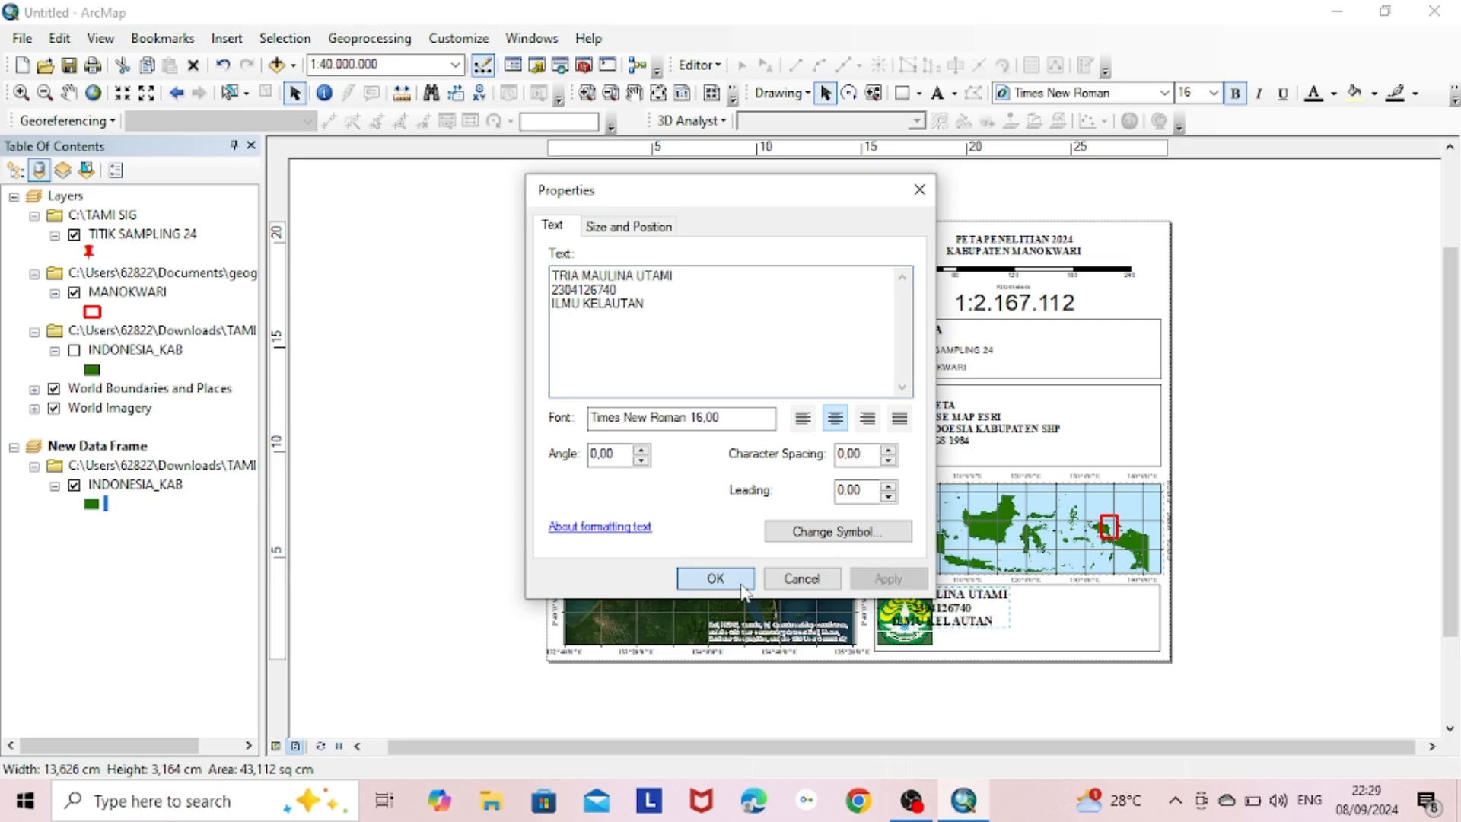
left_click(740, 583)
Move the author text beside the logo inside the box beneath the inset, and deselect it.
left_click_drag(944, 618, 1014, 620)
left_click(1262, 629)
left_click(1278, 506)
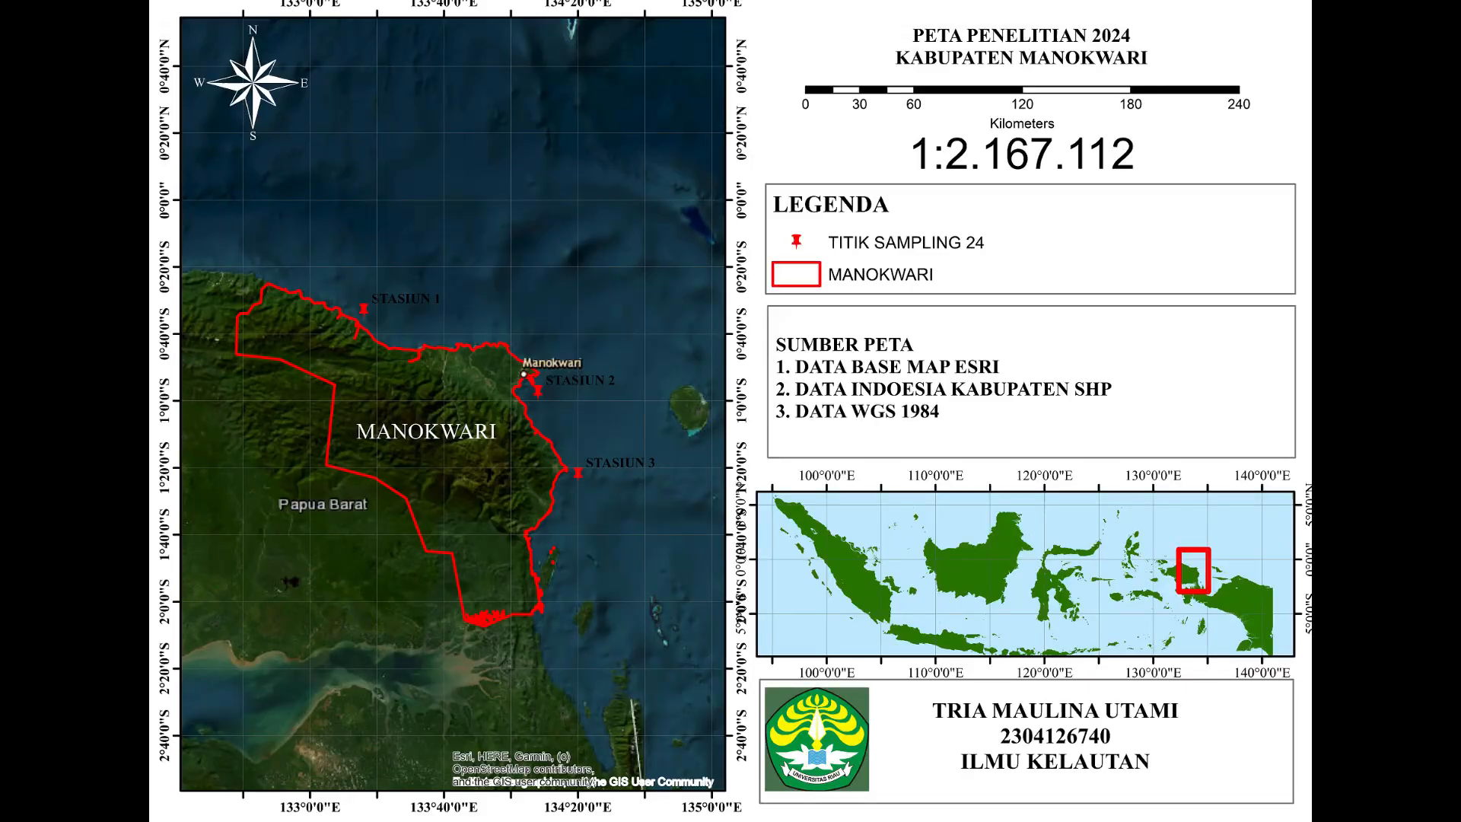